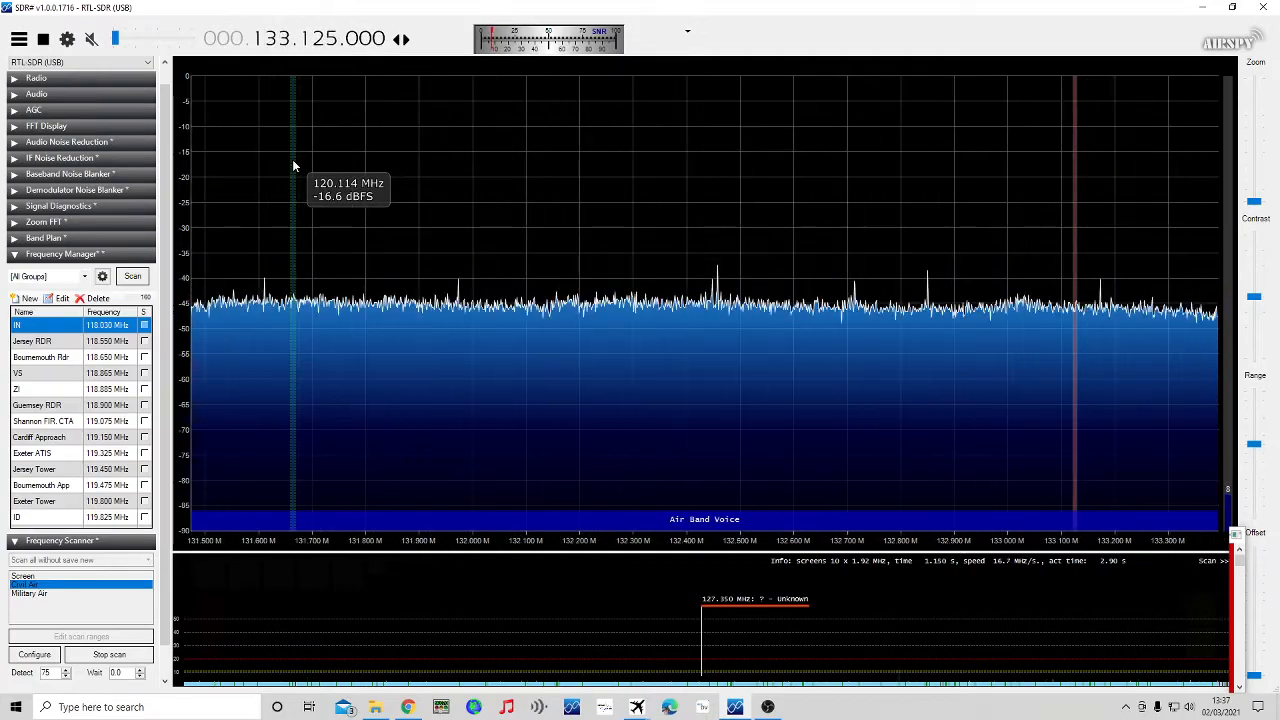
# Stop the running Civil Air frequency scan and stop the receiver
pyautogui.click(109, 654)
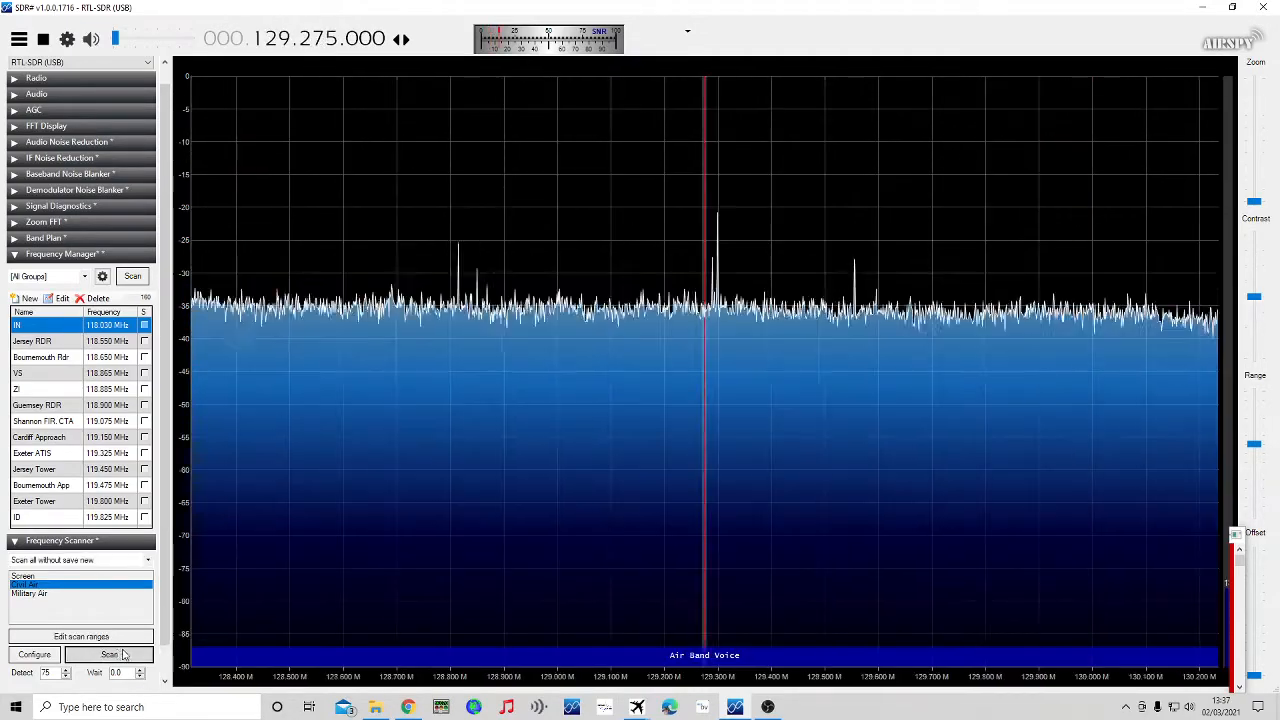
pyautogui.click(42, 39)
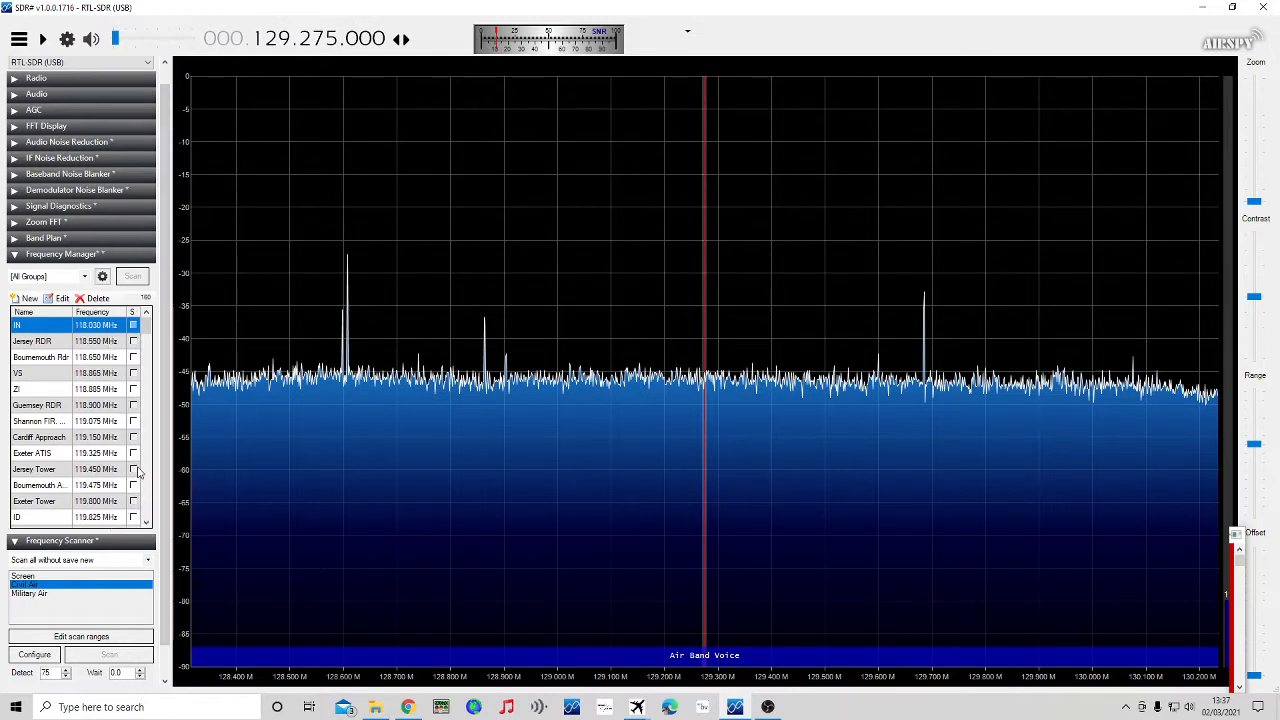
# Look through the stored frequencies in the Frequency Manager and the scan modes offered by the Frequency Scanner
pyautogui.scroll(-4, 138, 472)
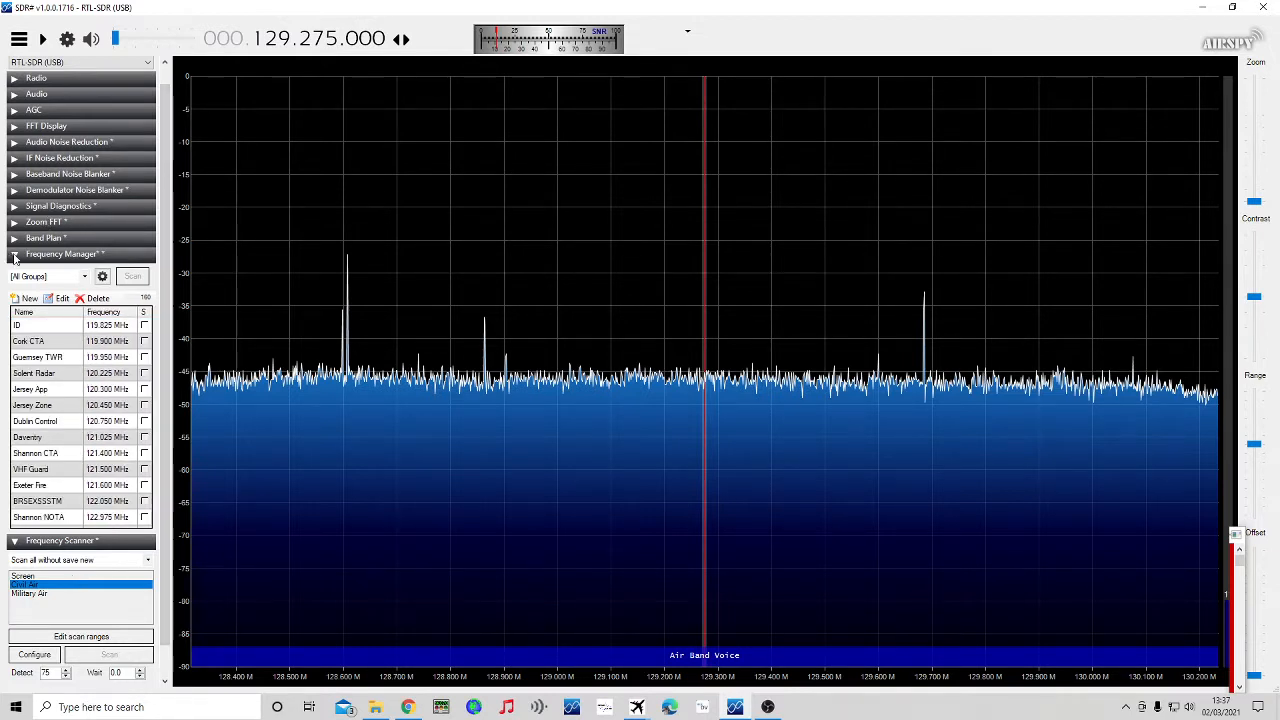
pyautogui.click(15, 256)
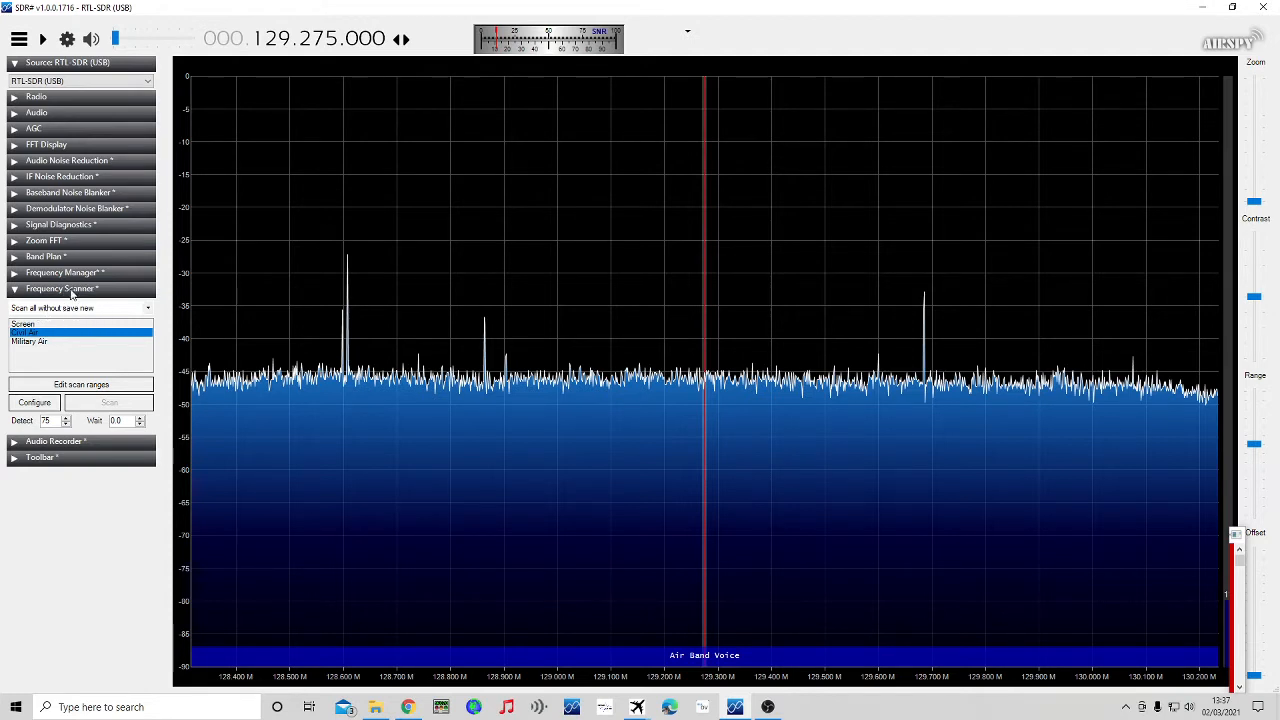
pyautogui.click(148, 312)
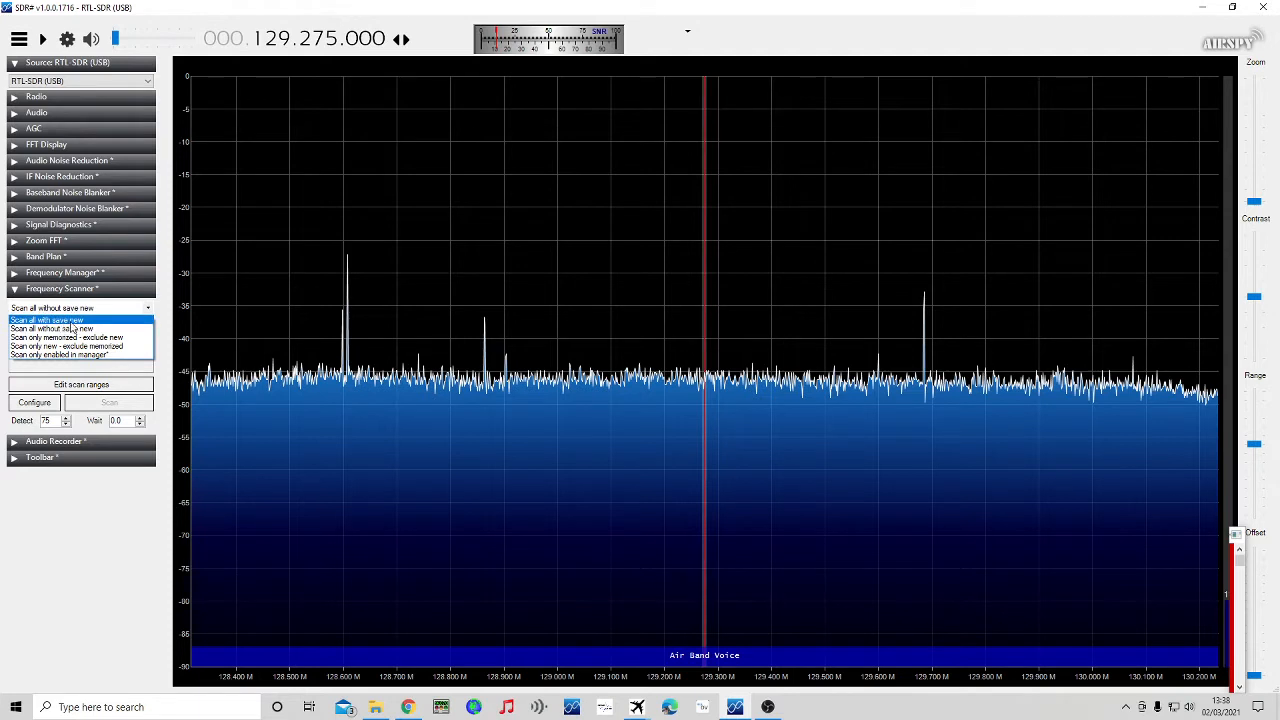
pyautogui.click(15, 278)
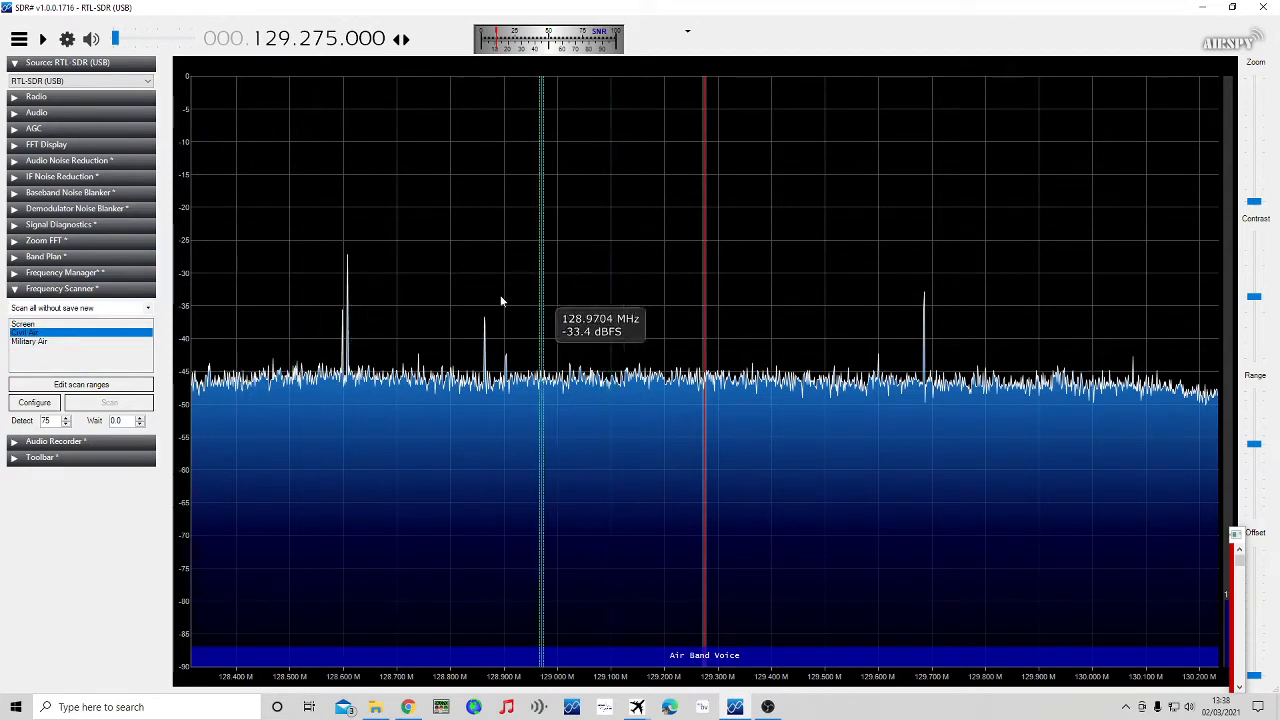
pyautogui.click(13, 279)
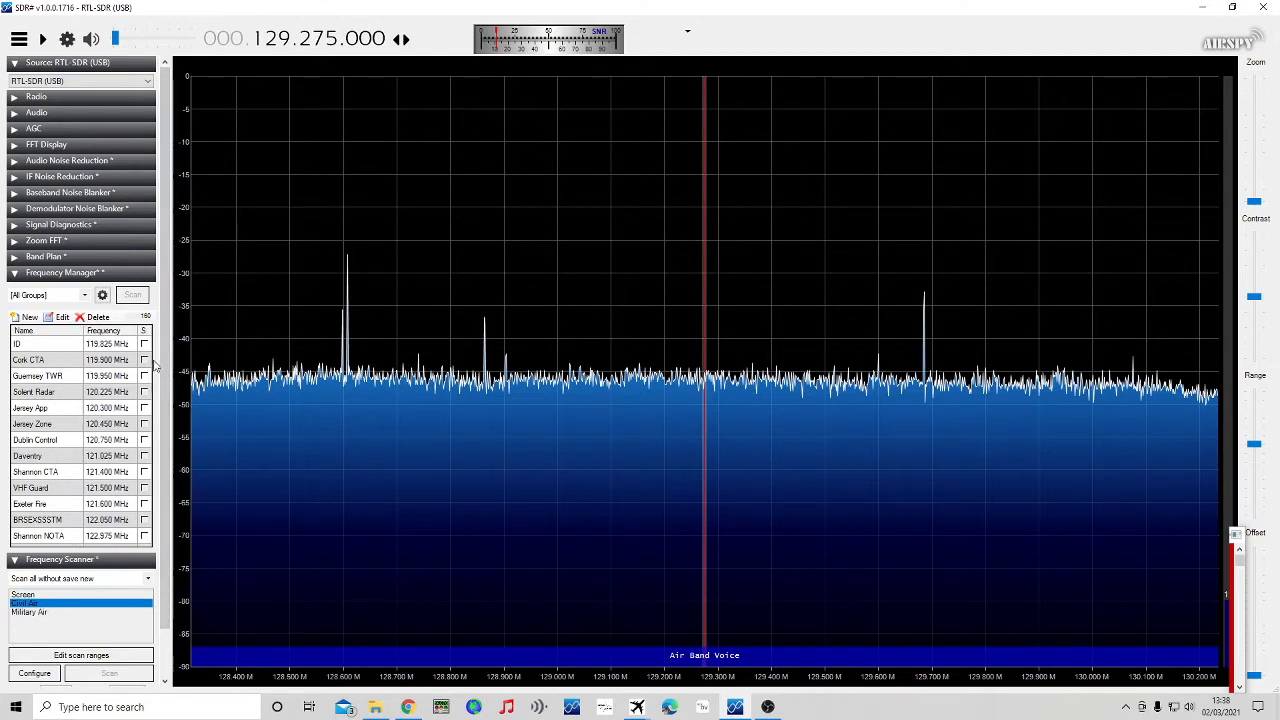
# View the entry information of the stored frequency named ID and leave it without changes
pyautogui.click(36, 346)
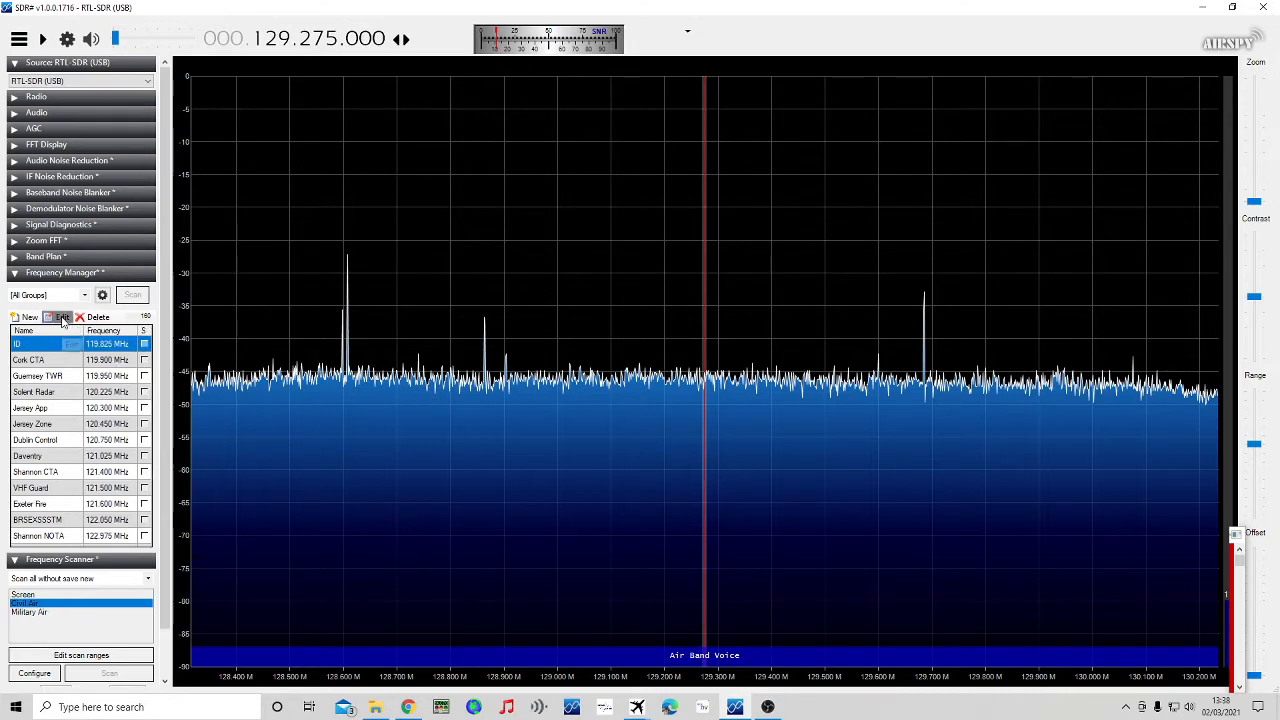
pyautogui.click(62, 318)
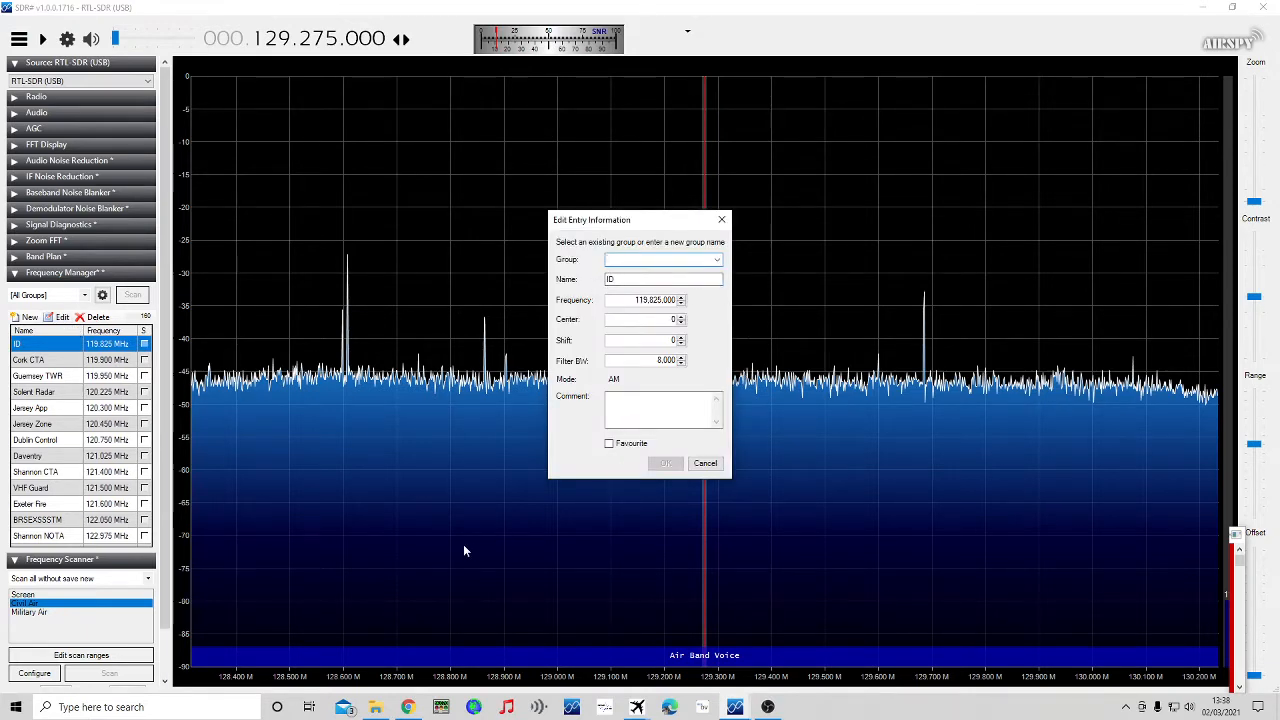
pyautogui.click(705, 464)
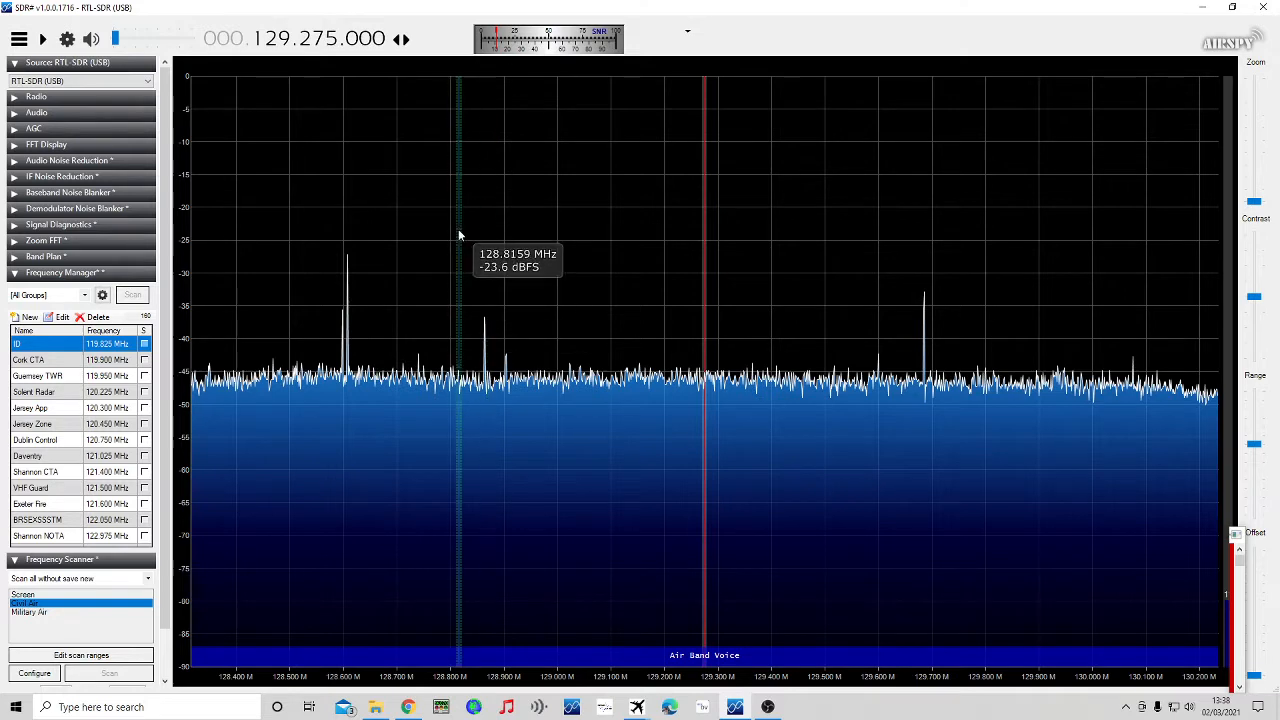
# Switch to the SDR Sharp folder in File Explorer, examine the entries of frequencies.xml in WordPad, and close the file
pyautogui.click(1204, 10)
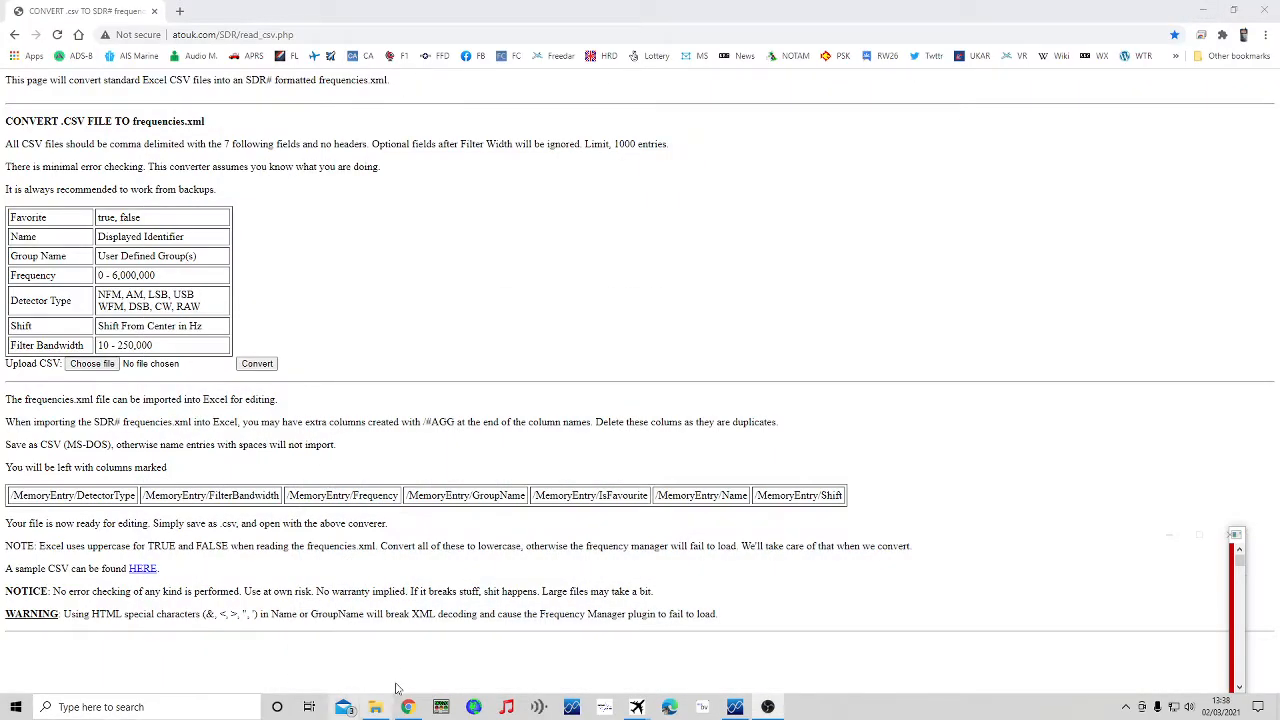
pyautogui.click(378, 707)
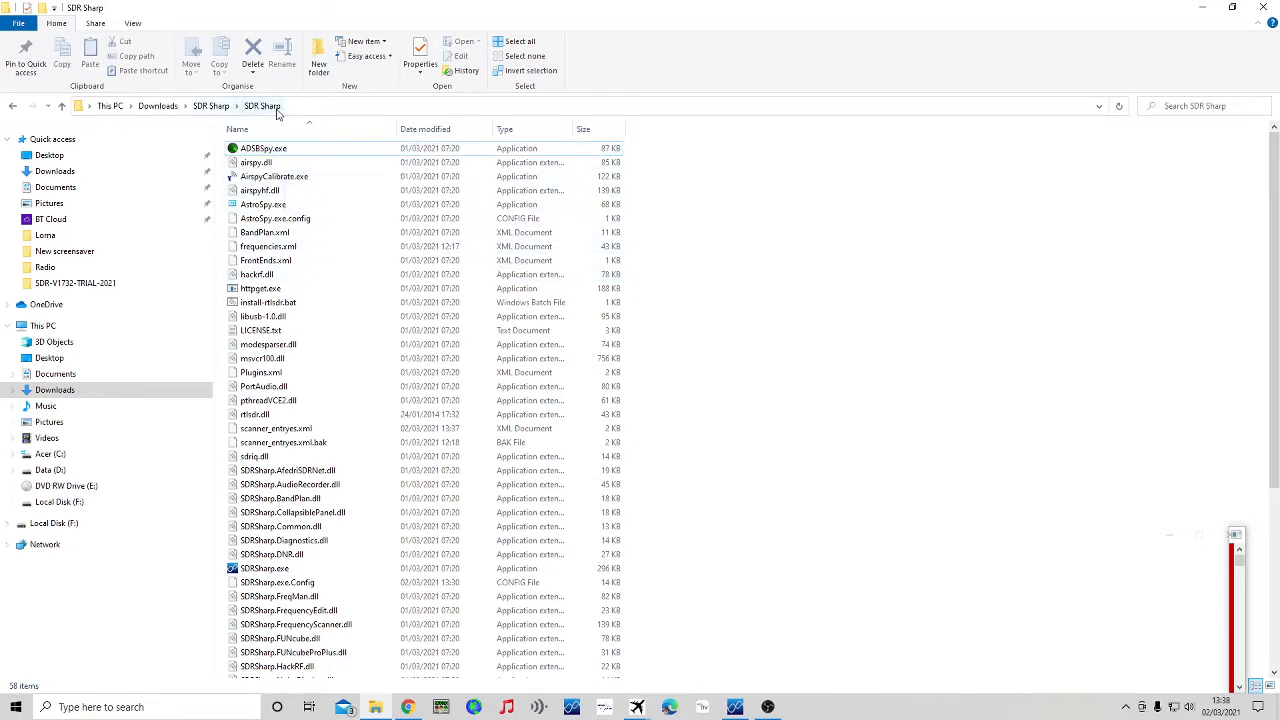
pyautogui.rightClick(267, 250)
pyautogui.click(295, 273)
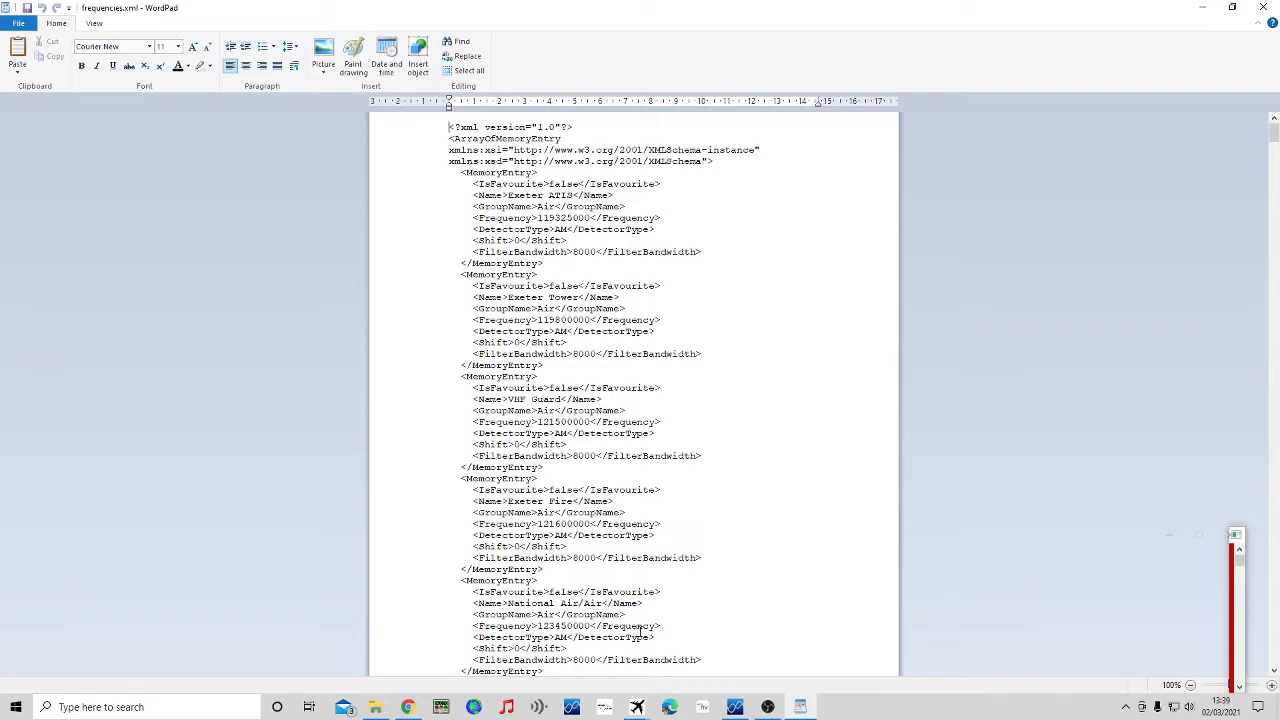
pyautogui.click(1262, 8)
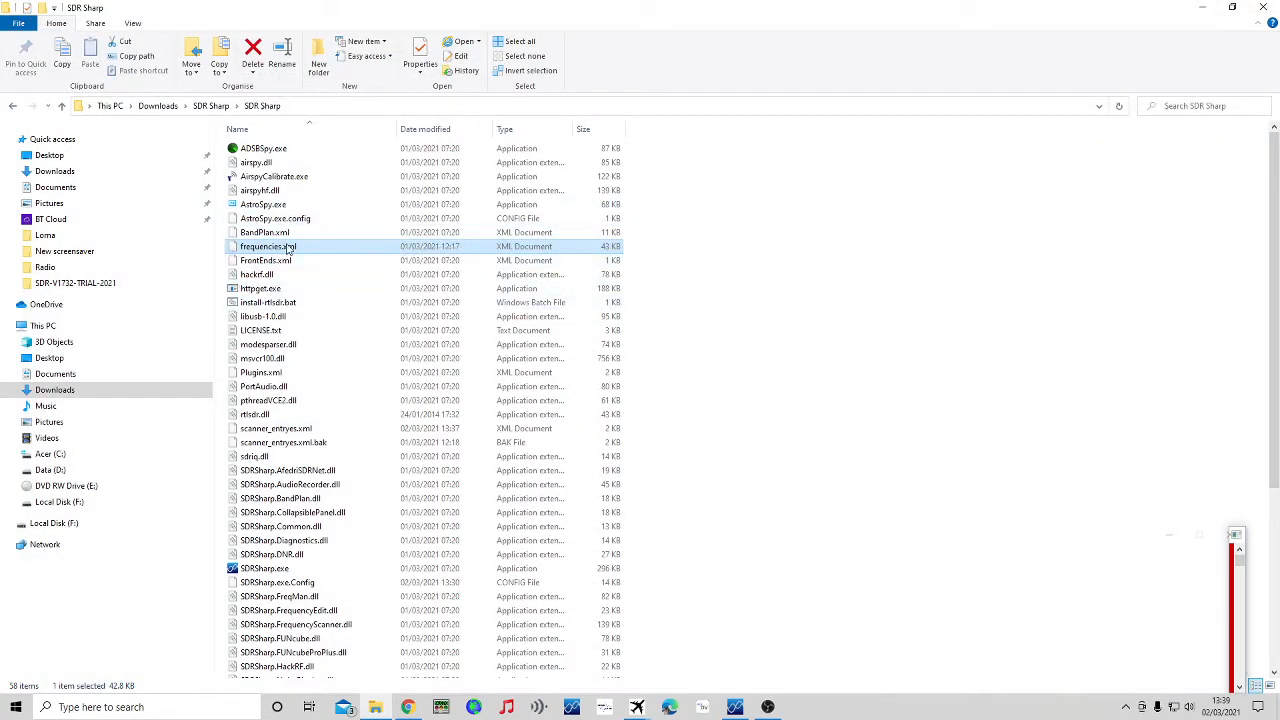
# Create a folder named "Old files" in the SDR Sharp folder and move frequencies.xml into it
pyautogui.rightClick(715, 282)
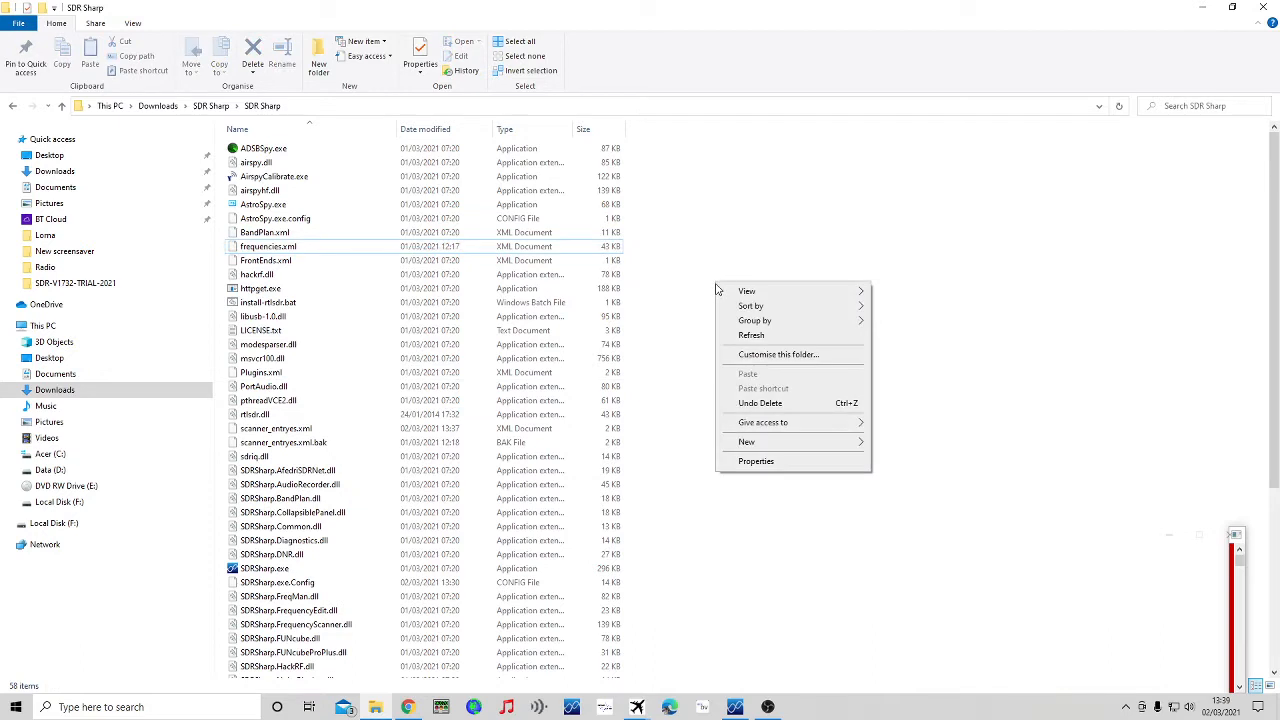
pyautogui.moveTo(797, 446)
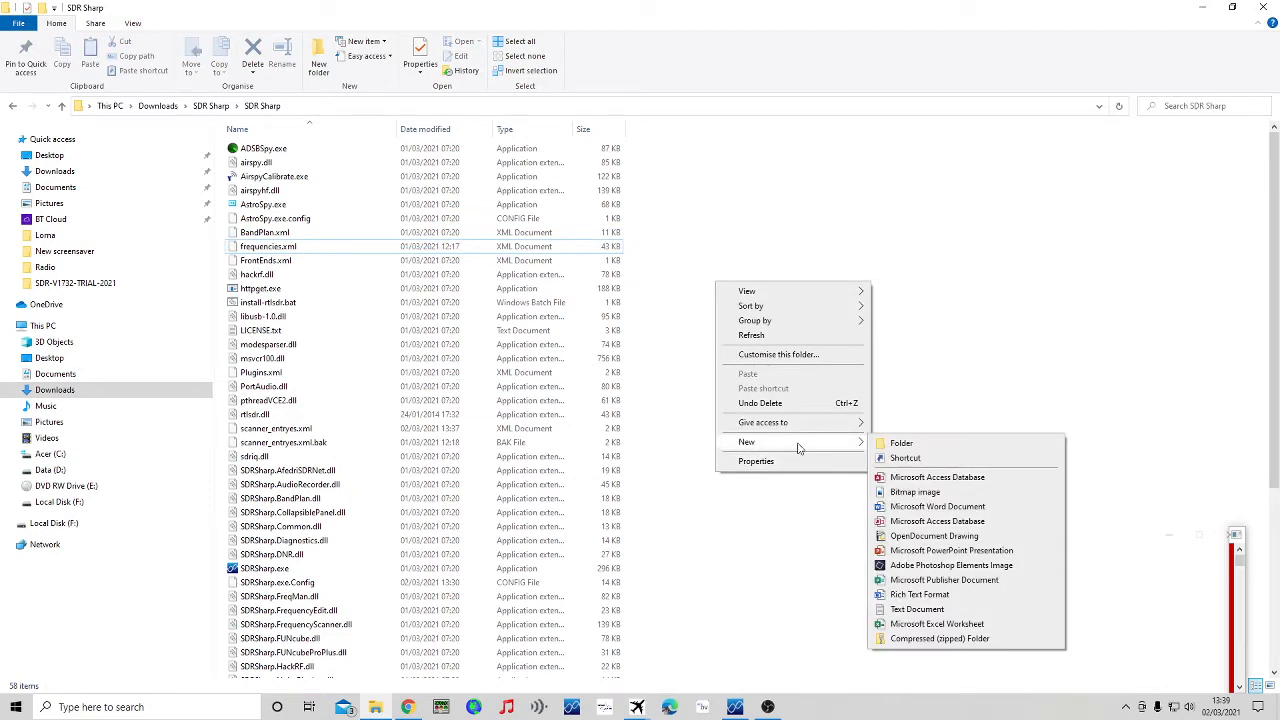
pyautogui.click(884, 442)
pyautogui.write('Old files')
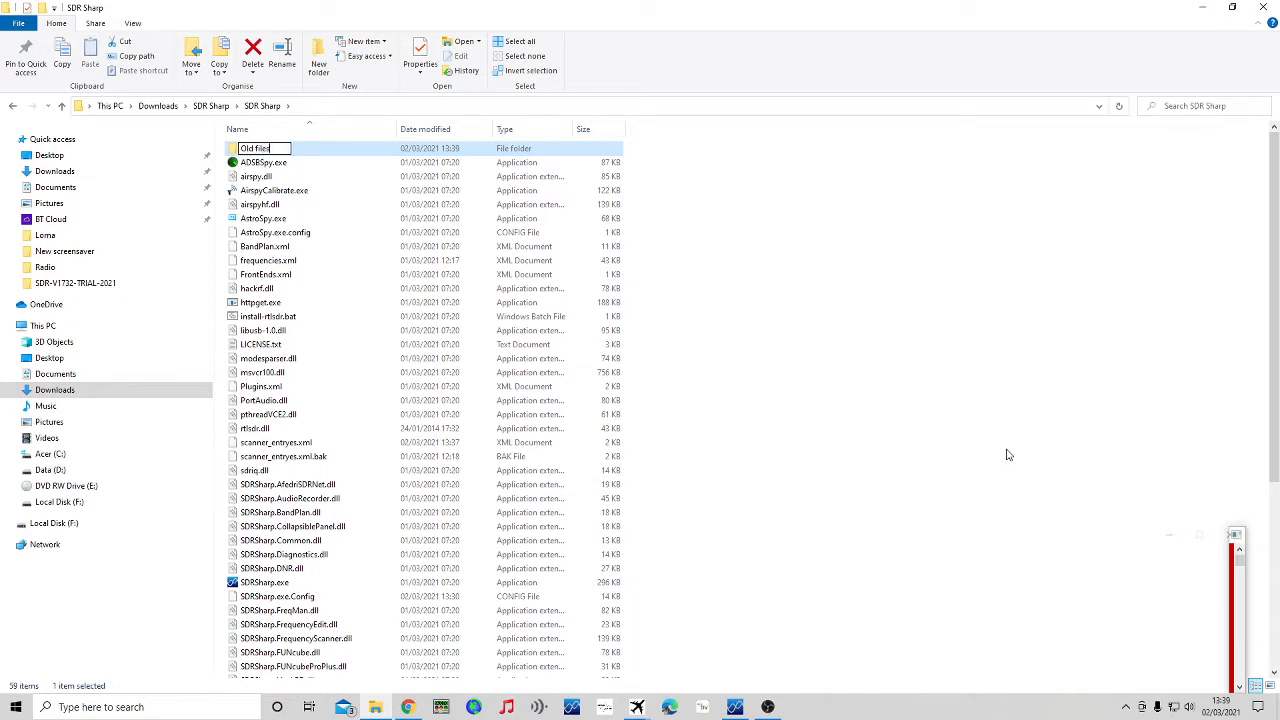
pyautogui.press('Return')
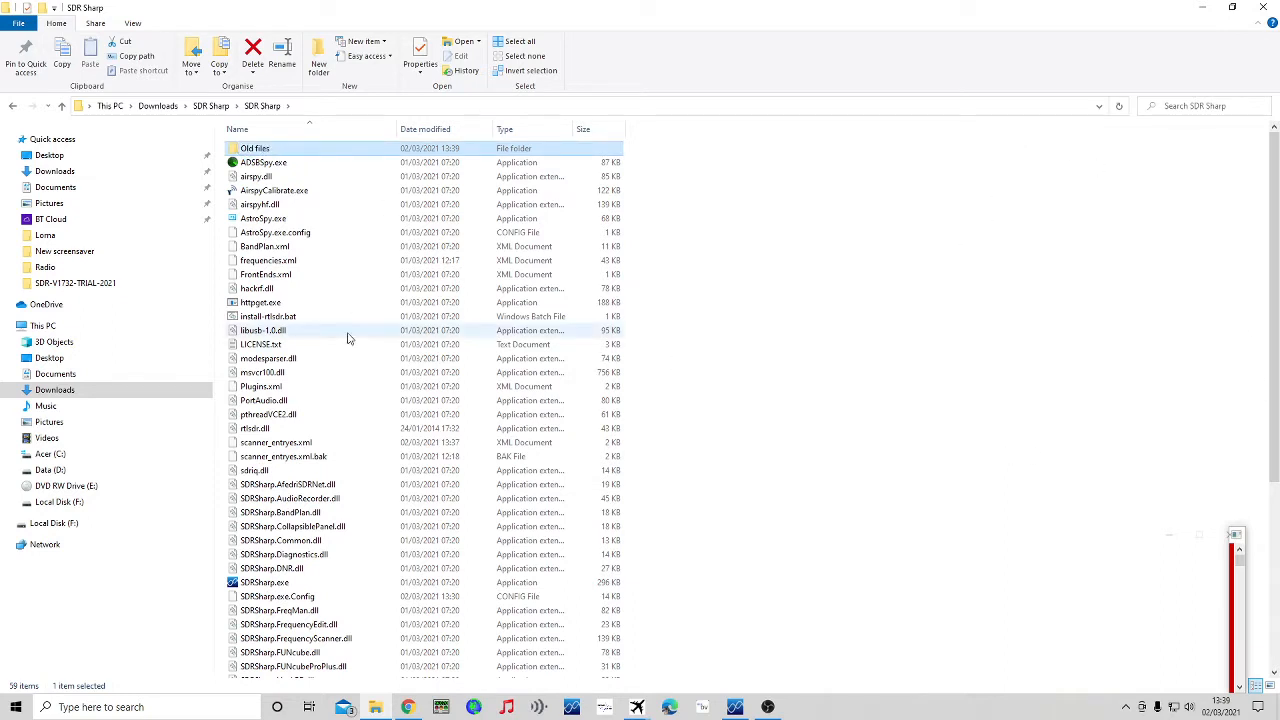
pyautogui.moveTo(281, 263); pyautogui.dragTo(325, 150)
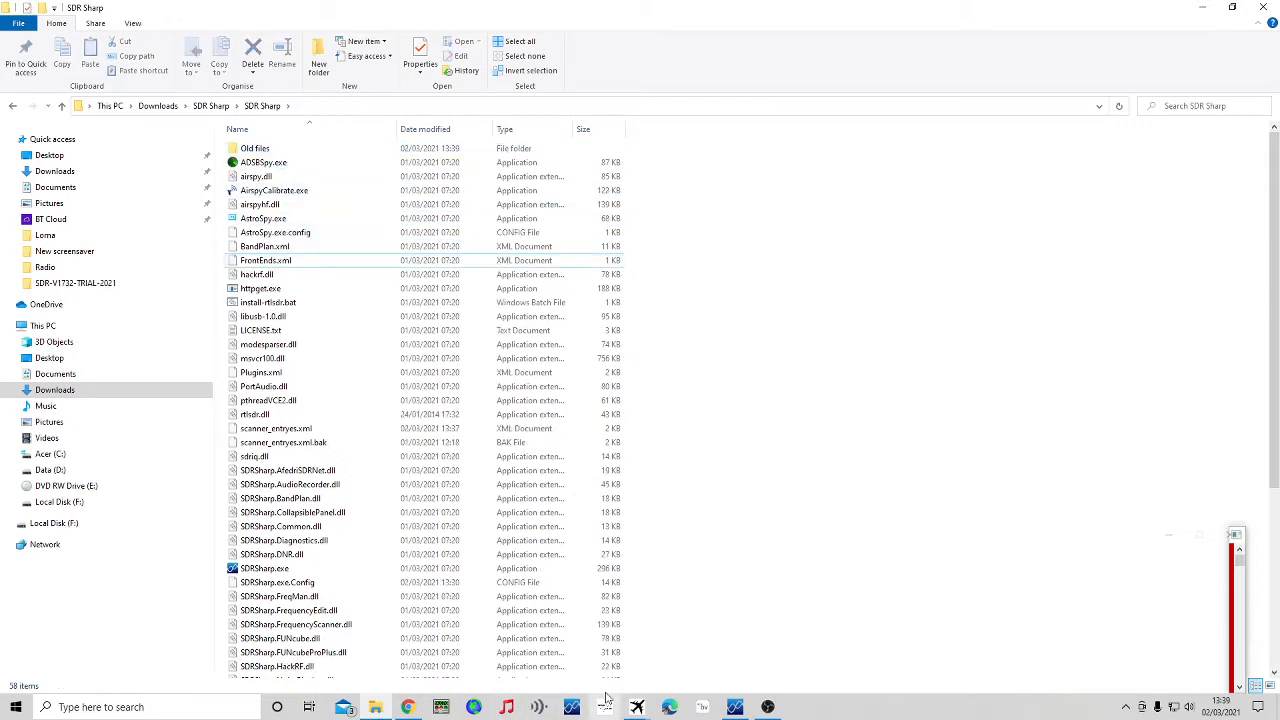
# Close SDR#, restart it from SDRSharp.exe, and check the Frequency Manager list
pyautogui.click(735, 707)
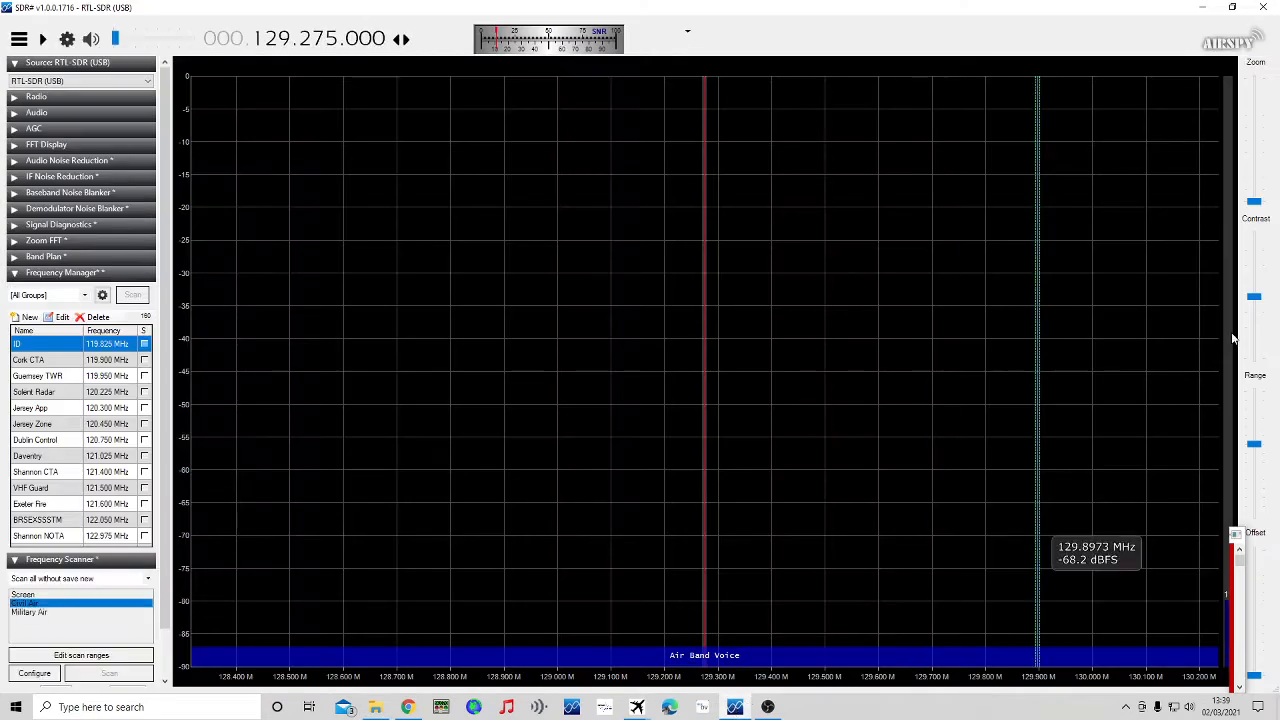
pyautogui.click(1268, 8)
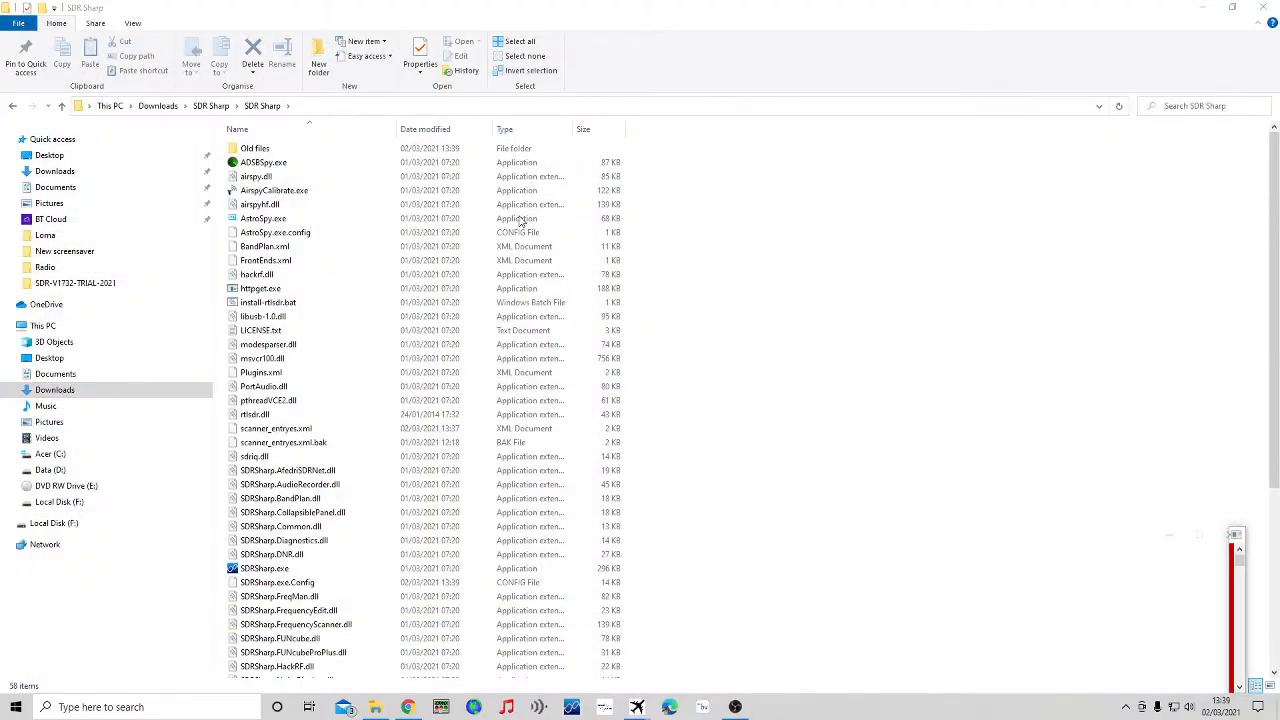
pyautogui.click(264, 569)
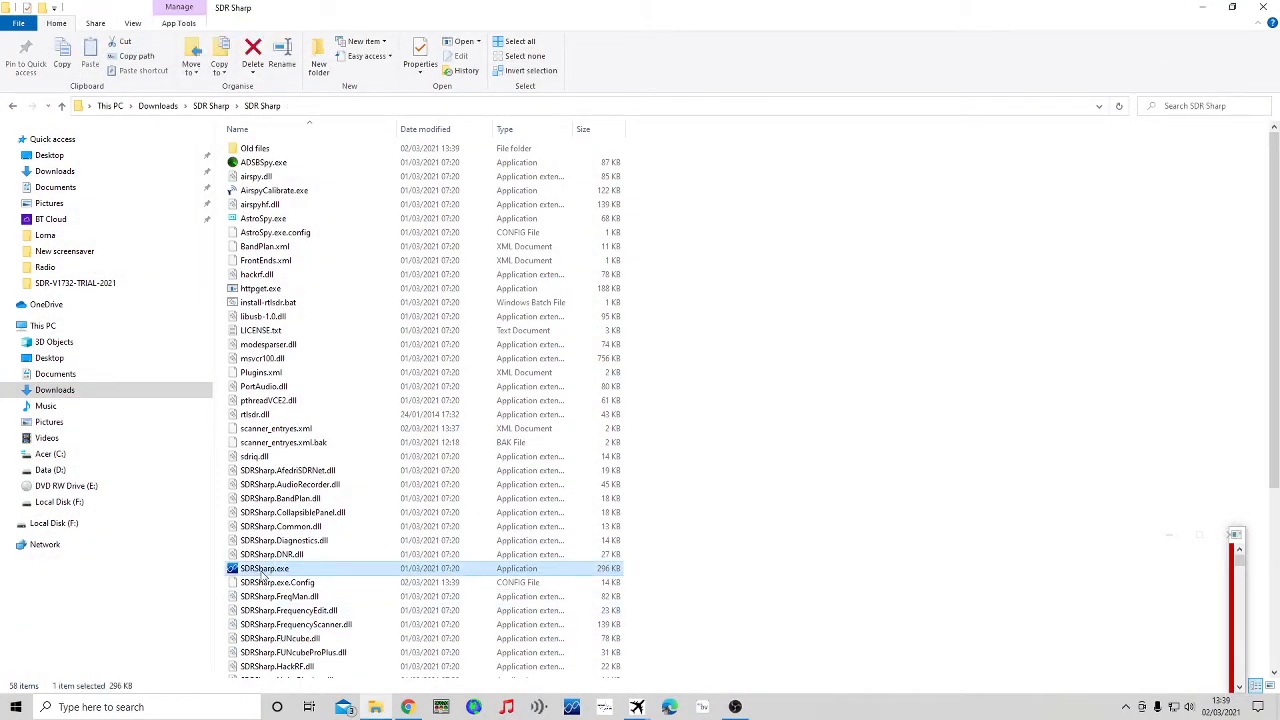
pyautogui.doubleClick(264, 569)
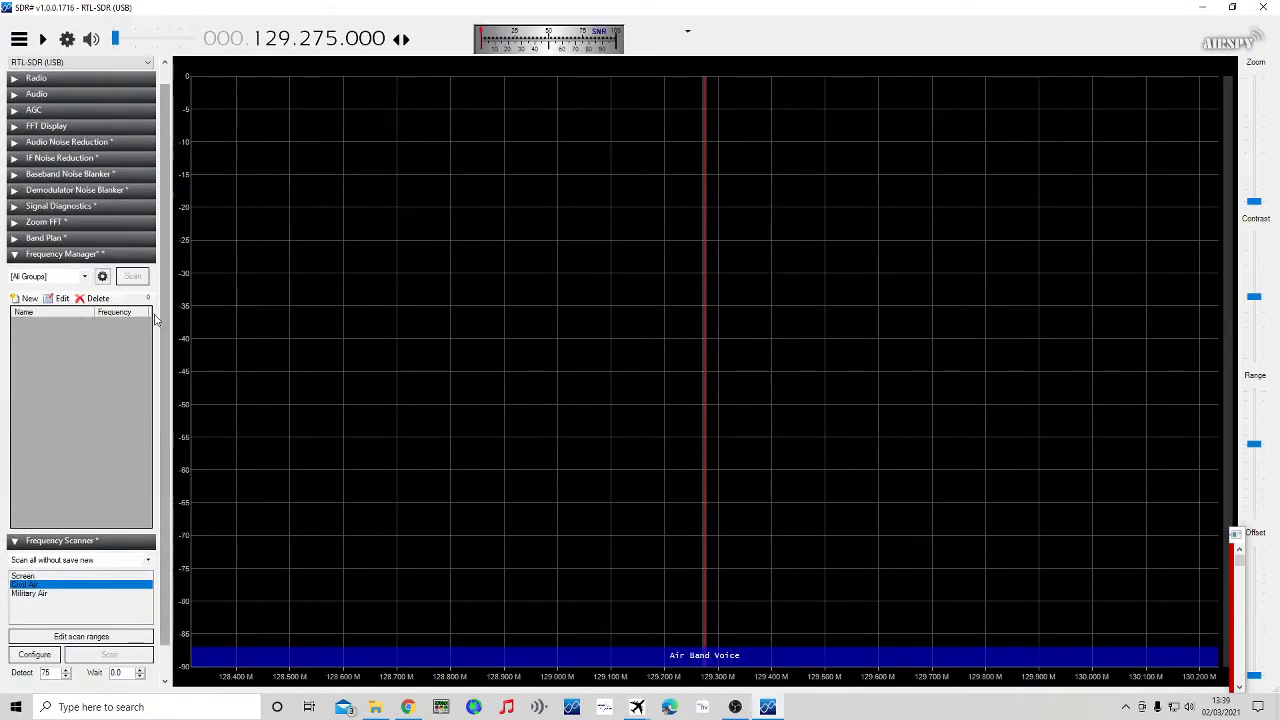
pyautogui.click(17, 255)
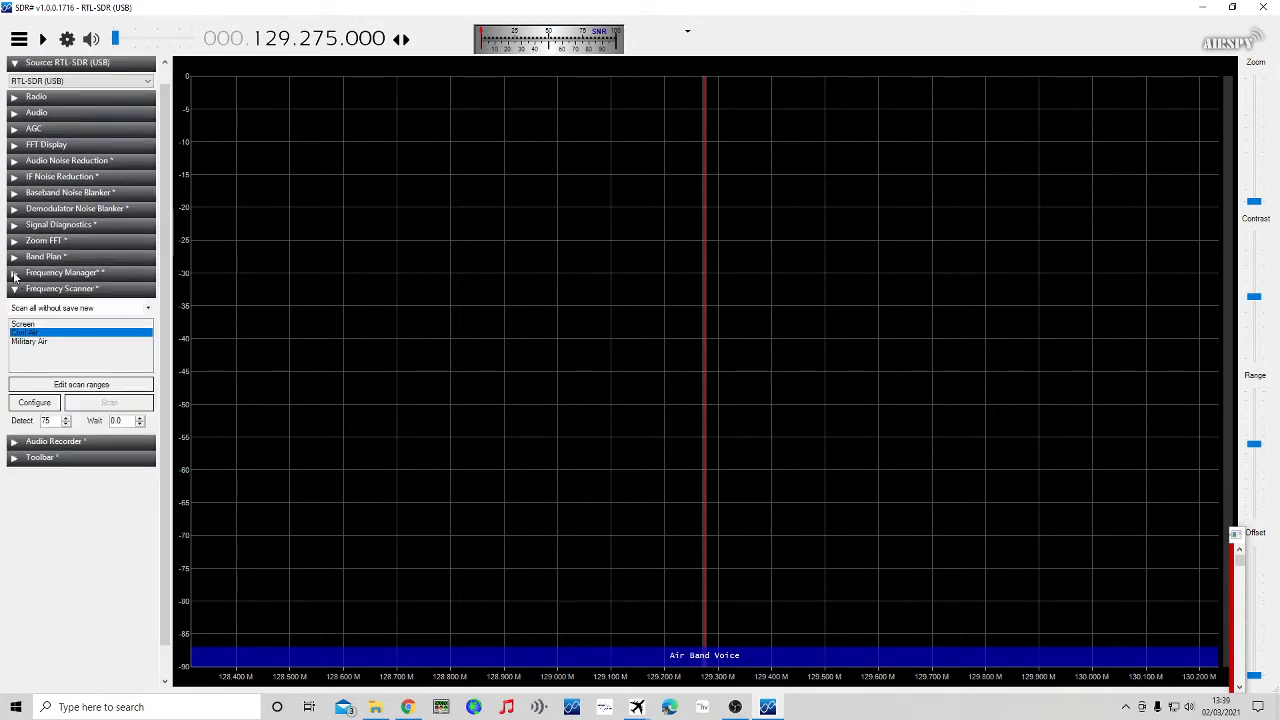
pyautogui.click(14, 273)
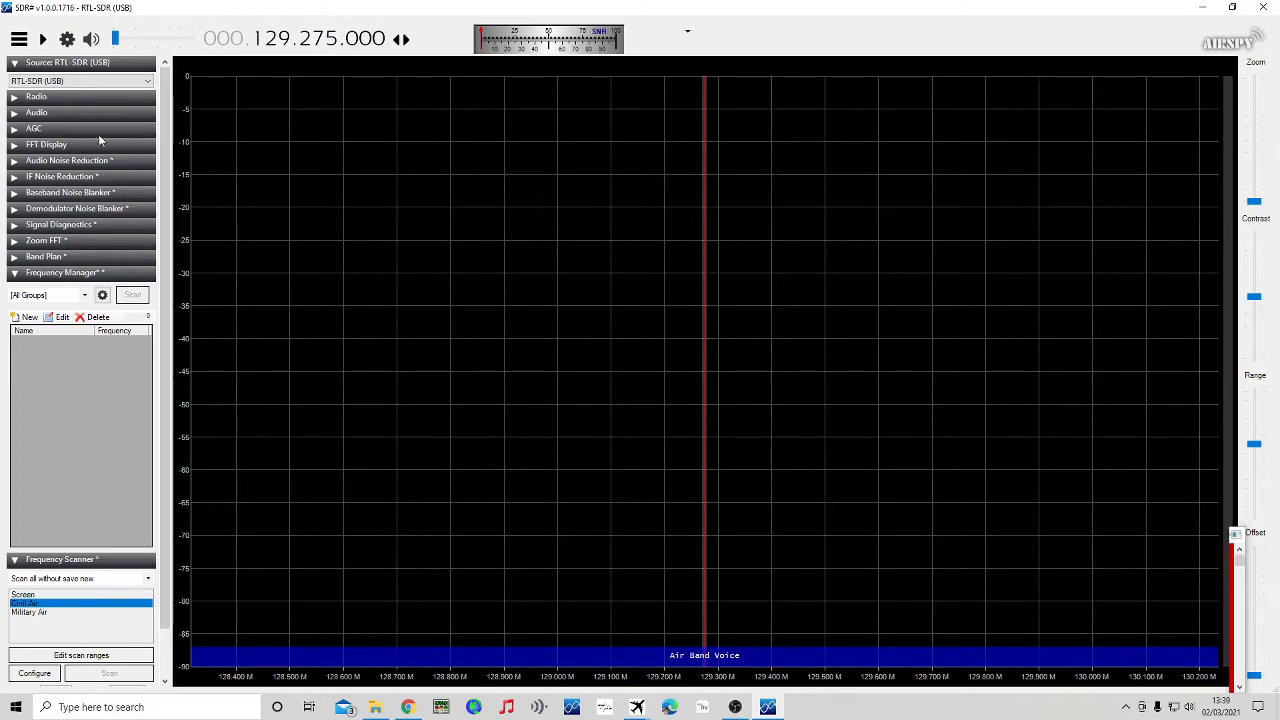
# With the receiver running, save 129.275 MHz as a new frequency entry in the Misc group, and shut down SDR#
pyautogui.click(43, 40)
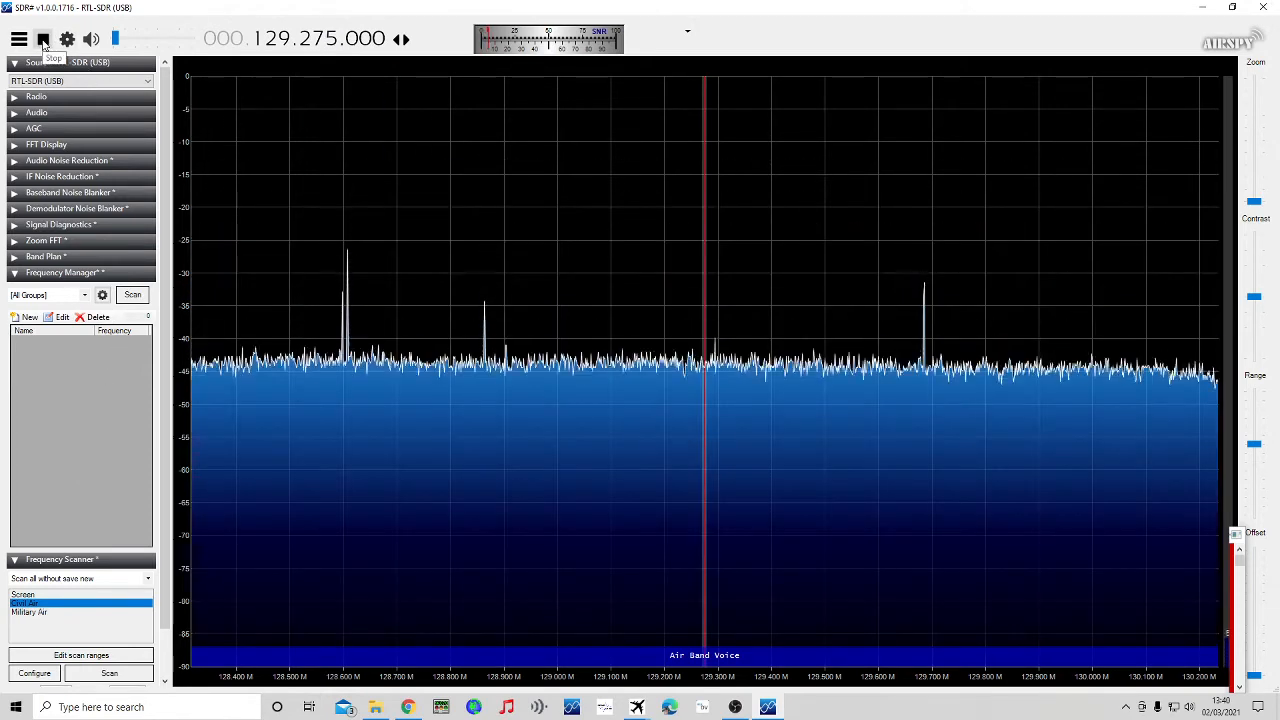
pyautogui.click(32, 318)
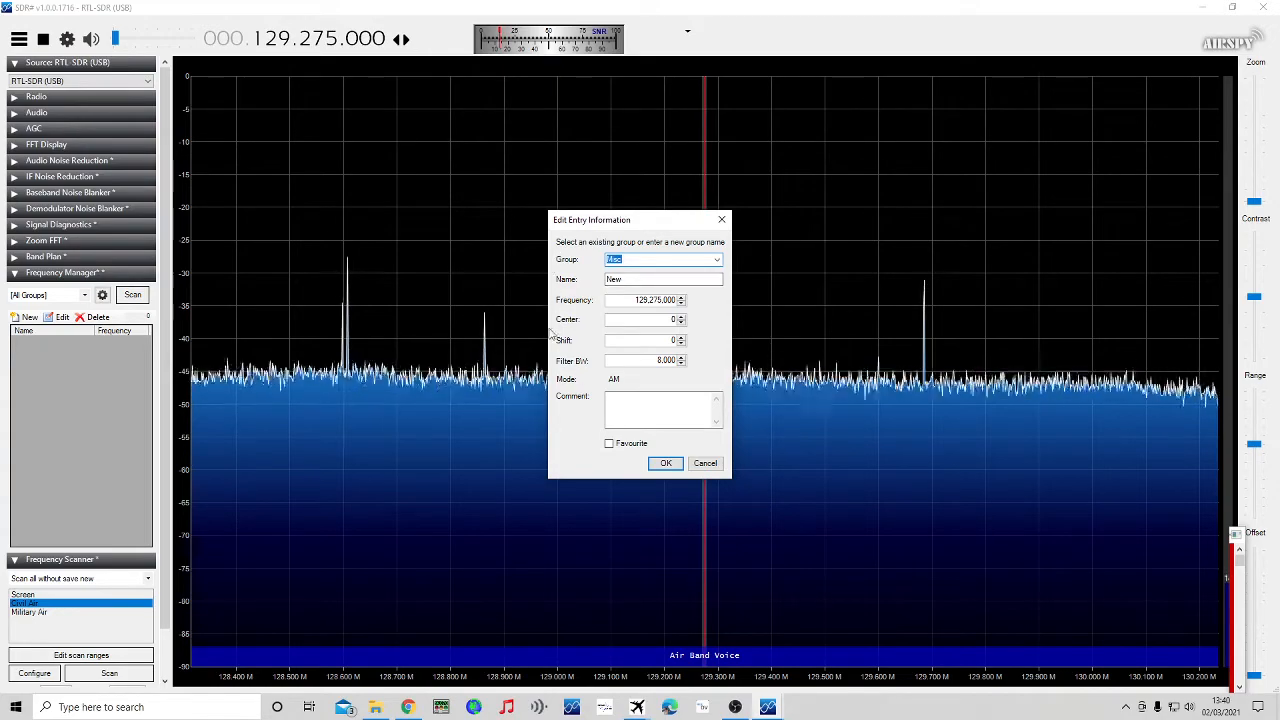
pyautogui.click(665, 463)
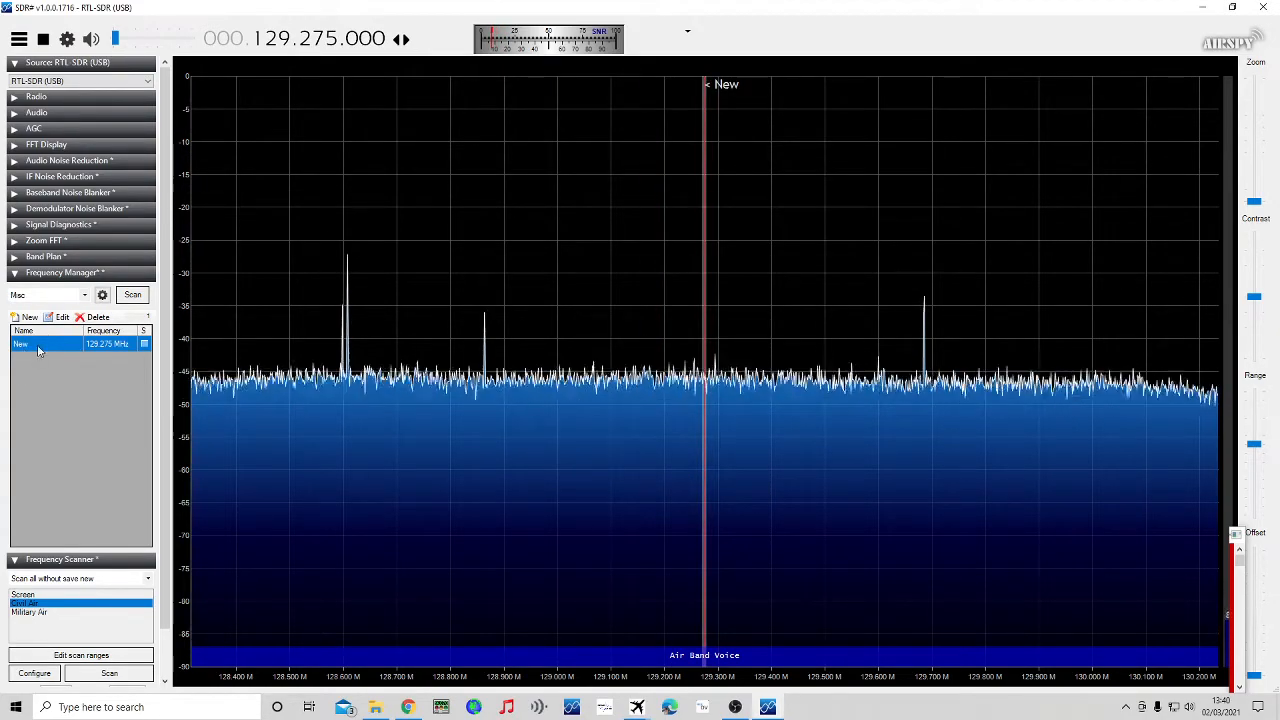
pyautogui.click(43, 38)
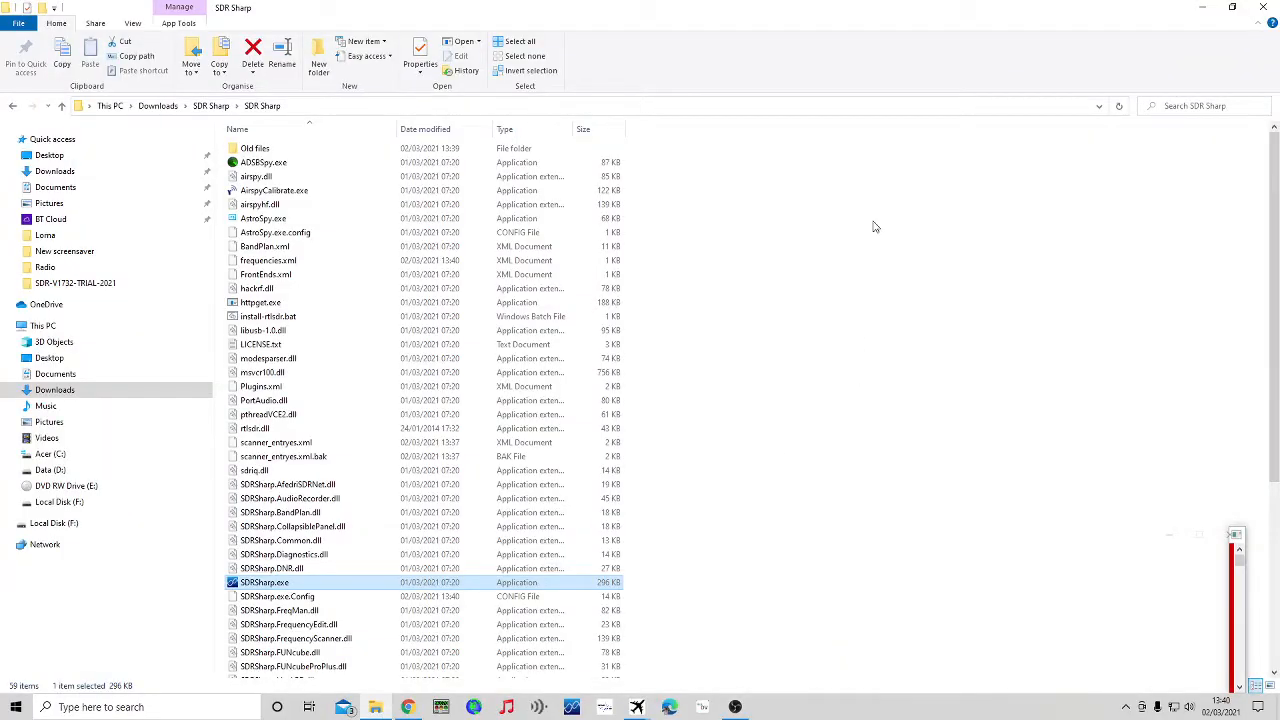
# Examine the structure of the regenerated frequencies.xml in WordPad and close the file
pyautogui.rightClick(295, 263)
pyautogui.click(338, 288)
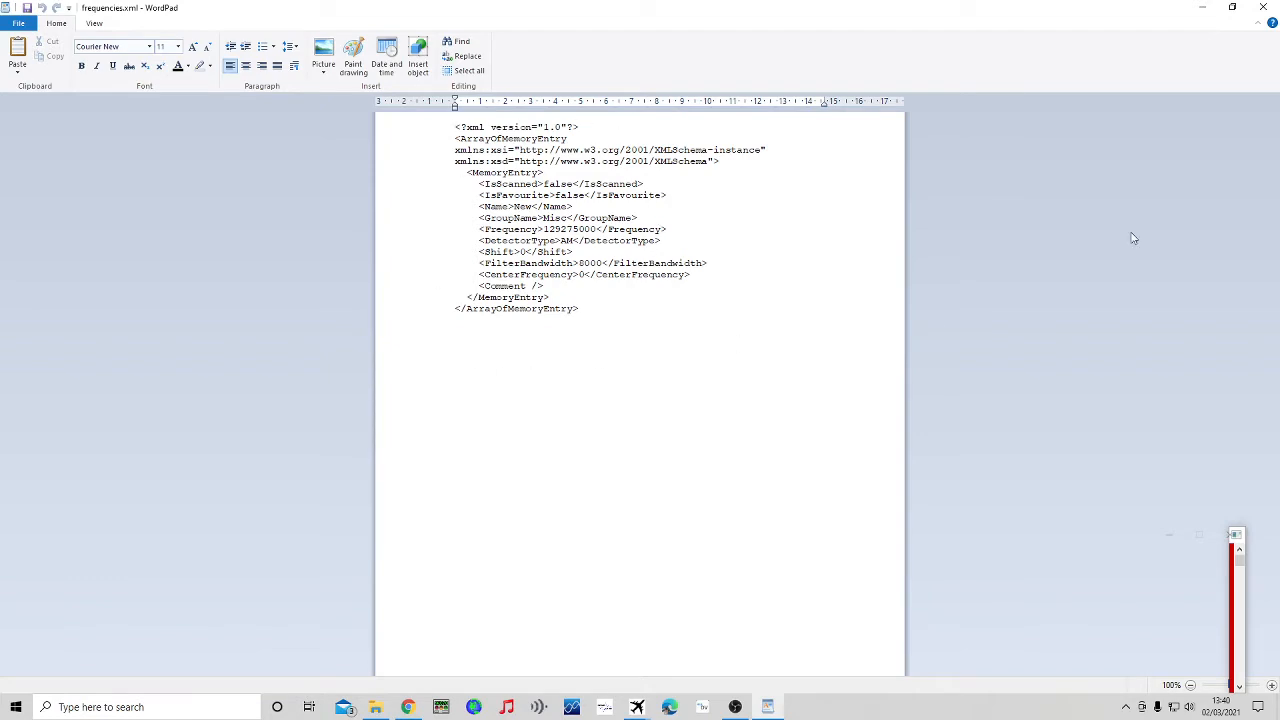
pyautogui.click(1265, 8)
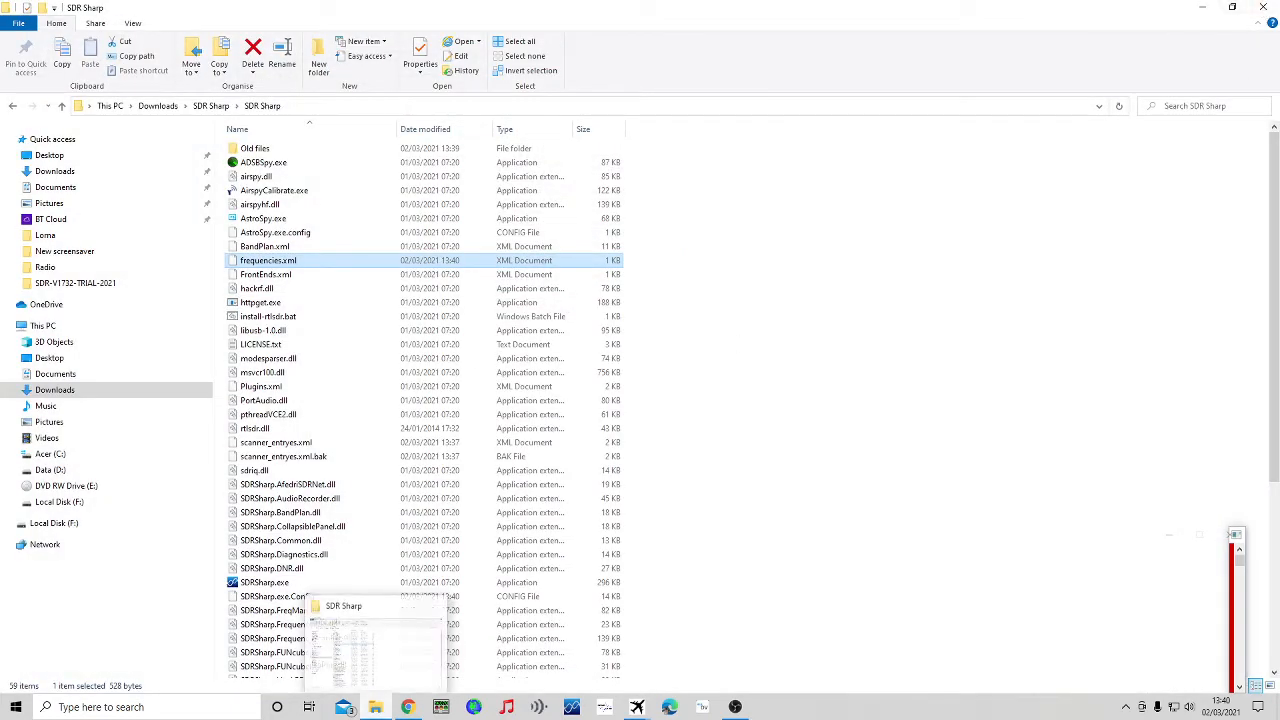
# Switch to the CSV converter page in Chrome, download its sample CSV, and open the file in Excel
pyautogui.click(407, 707)
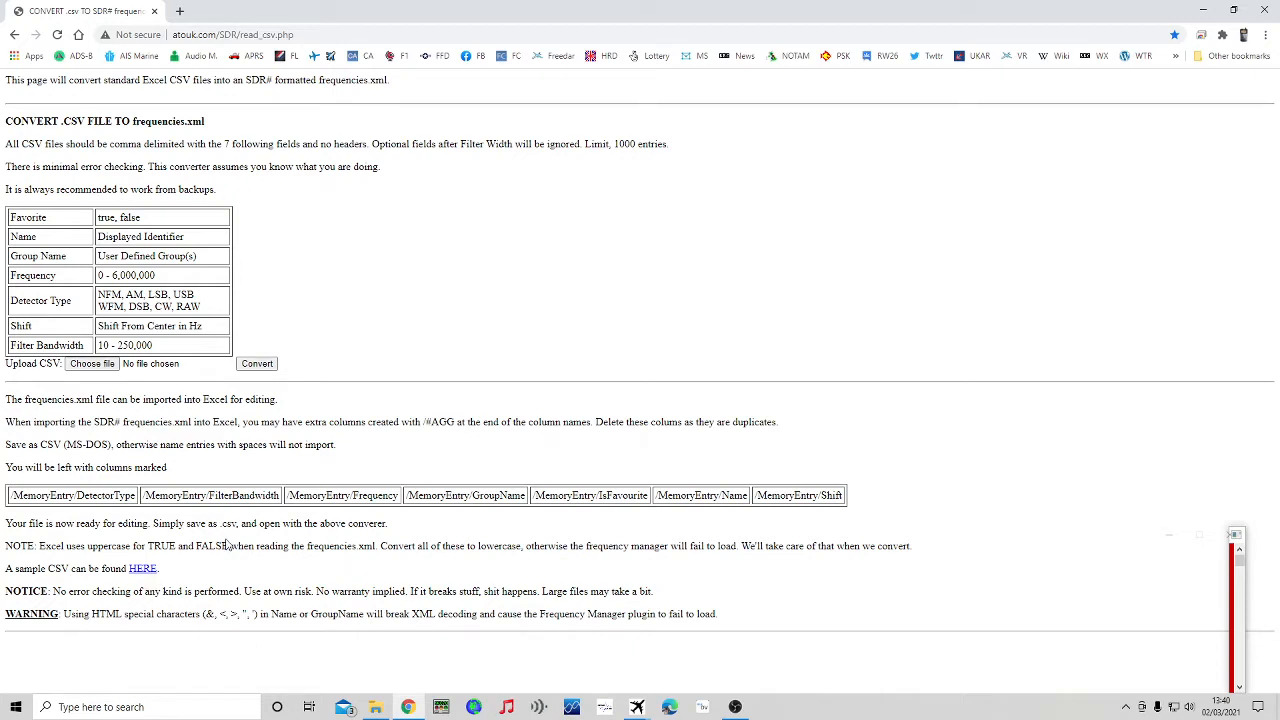
pyautogui.click(143, 570)
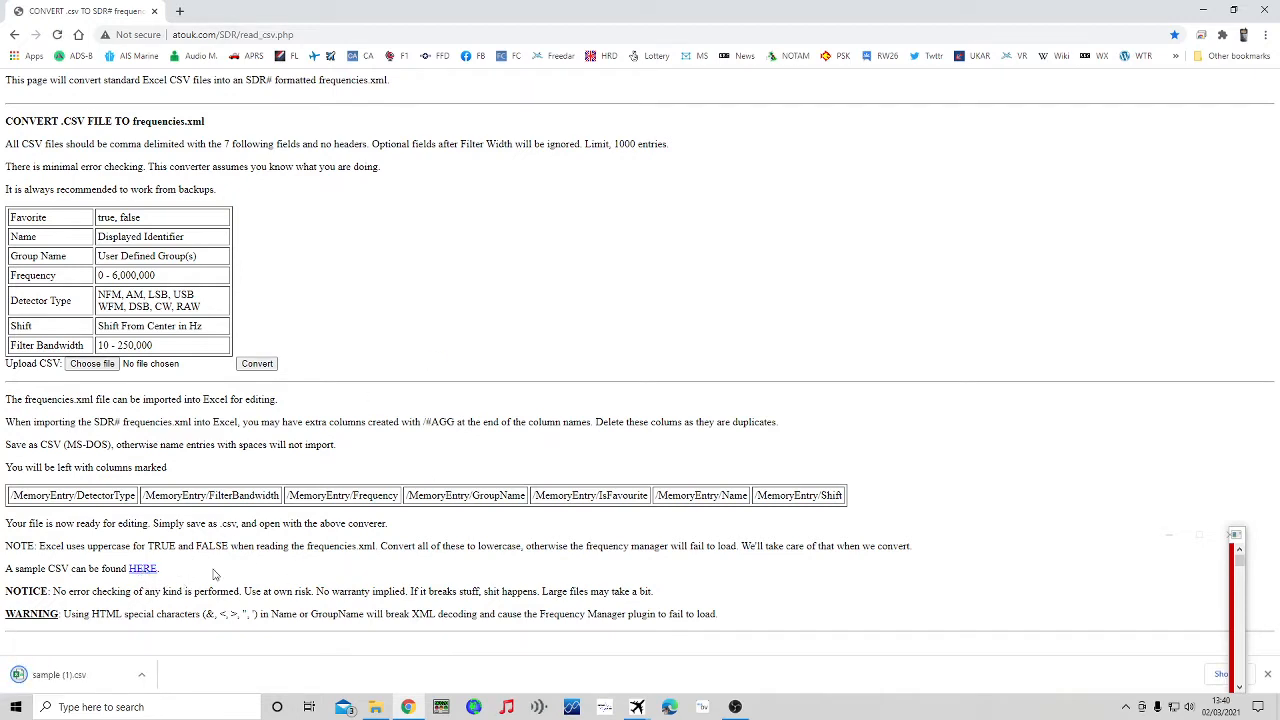
pyautogui.click(79, 676)
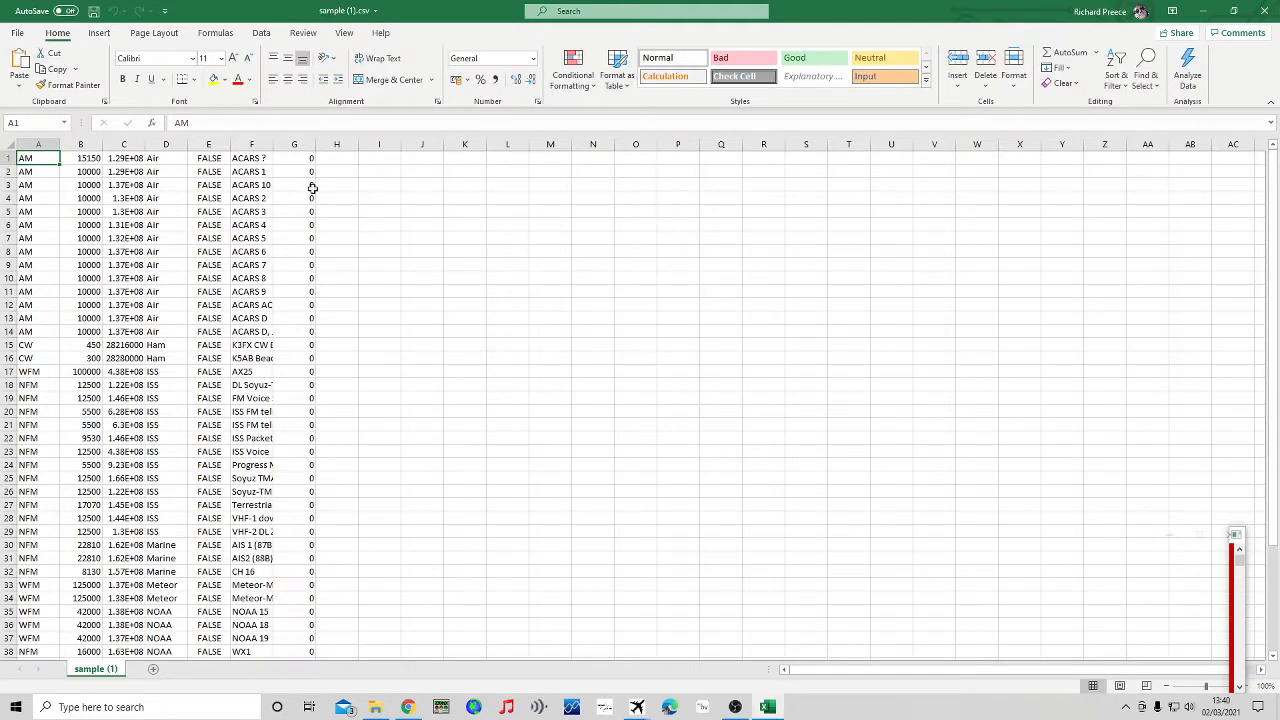
# Widen columns C to F so the frequencies and names can be read in full
pyautogui.moveTo(147, 144); pyautogui.dragTo(344, 145)
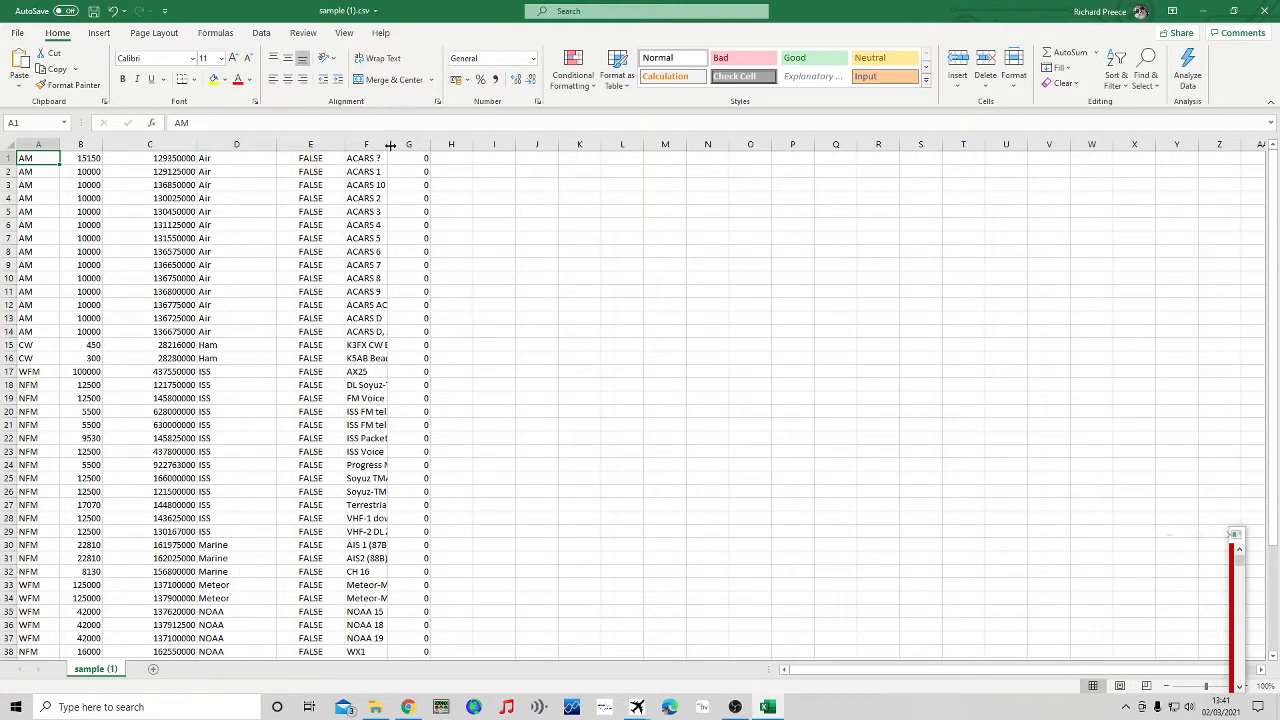
pyautogui.moveTo(387, 144); pyautogui.dragTo(484, 155)
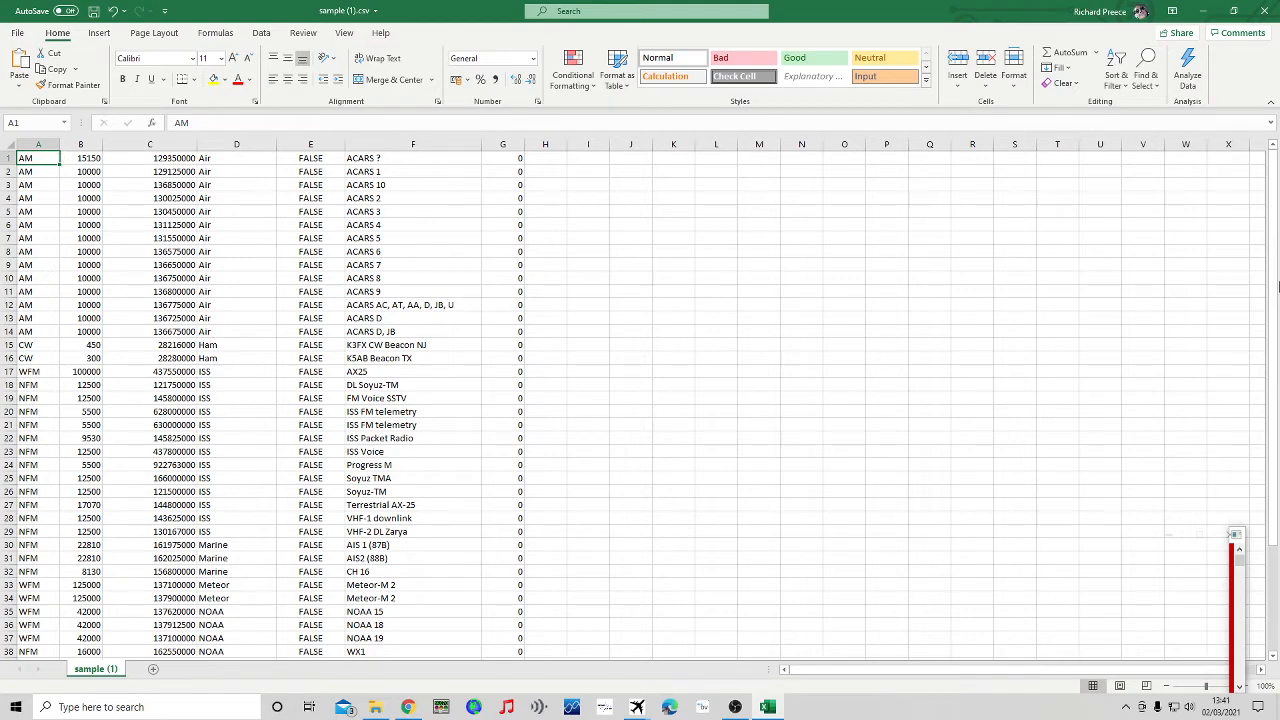
# In the first row, set the bandwidth in B1 to 8000 and the name in F1 to Birmingham
pyautogui.press('Right')
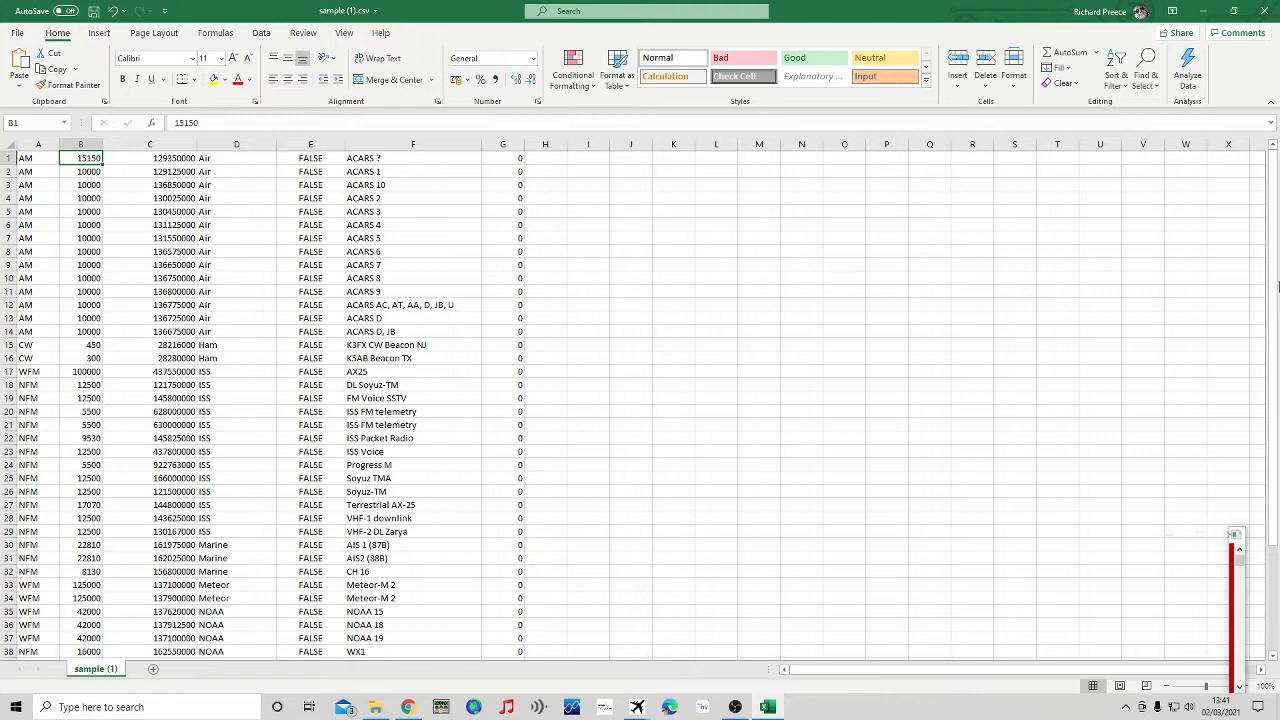
pyautogui.write('8000')
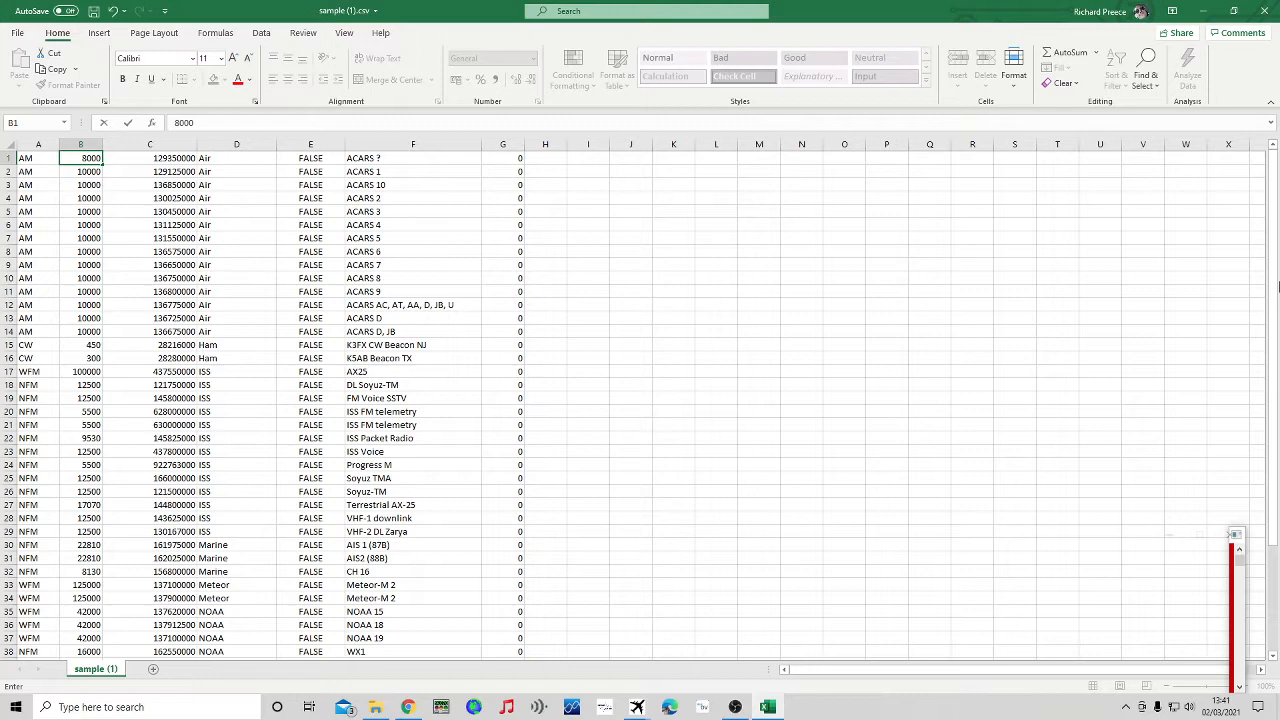
pyautogui.press('Tab')
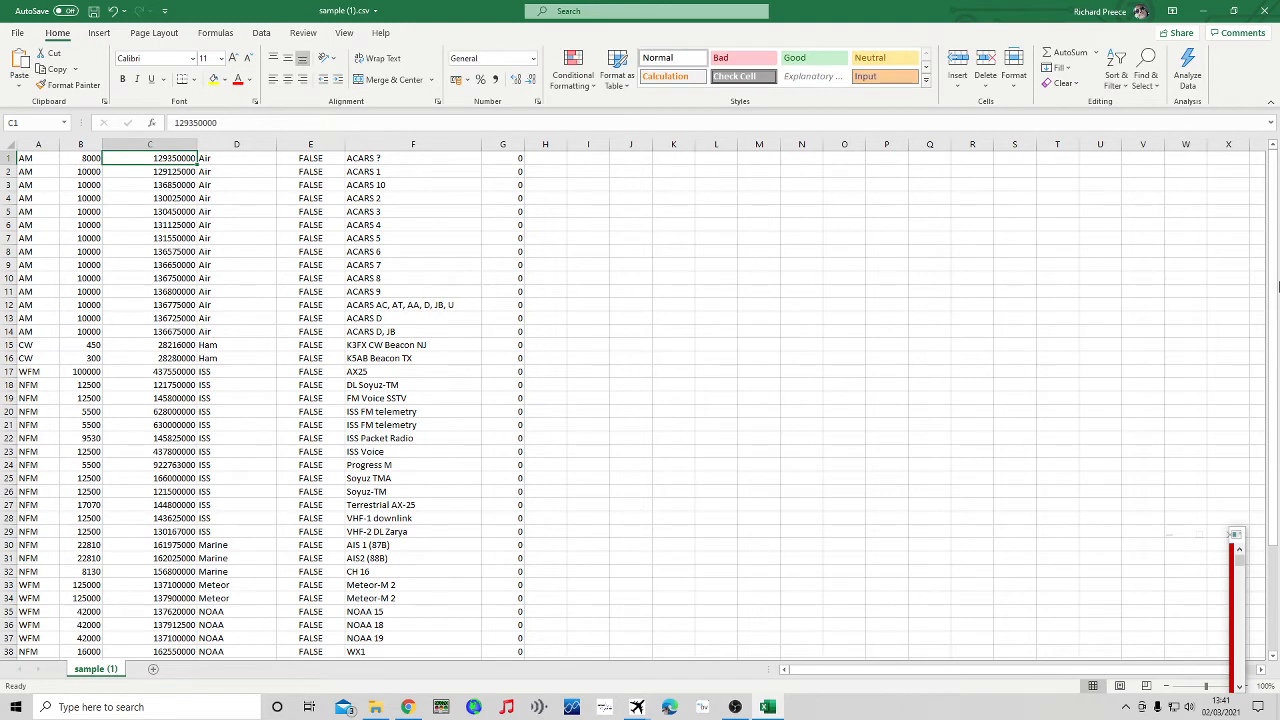
pyautogui.press('Tab')
pyautogui.press('Tab')
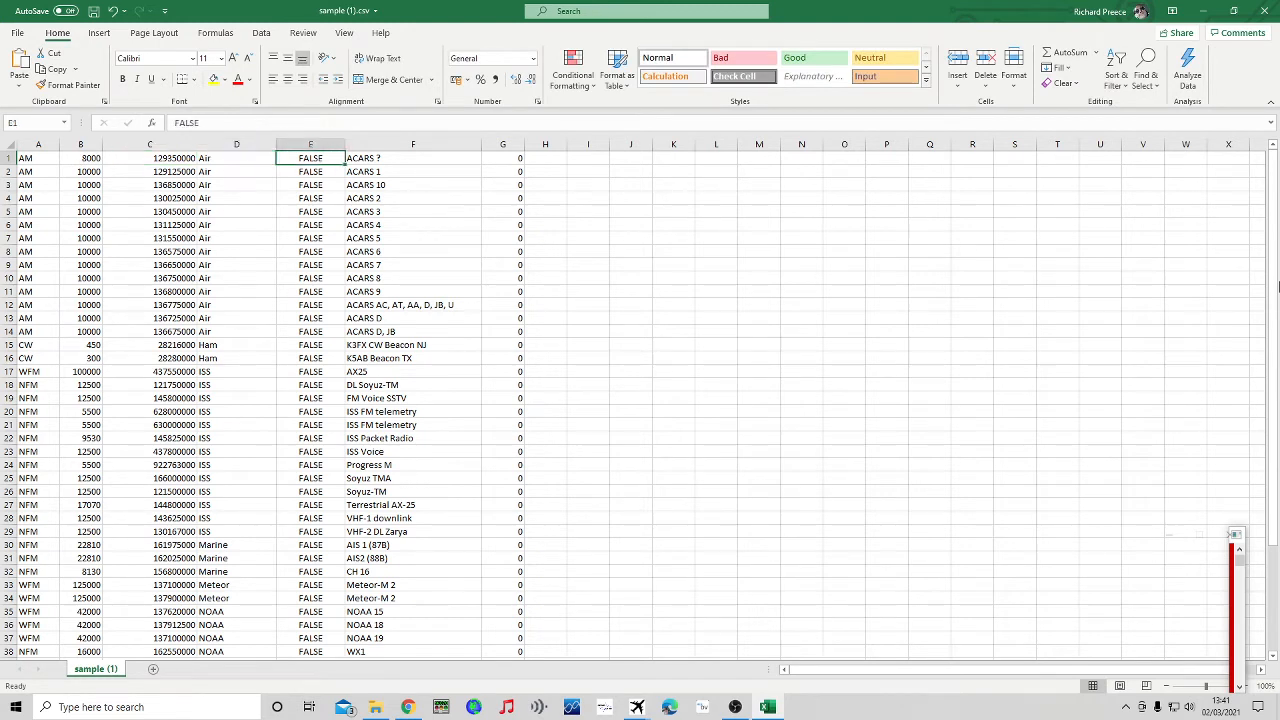
pyautogui.press('Tab')
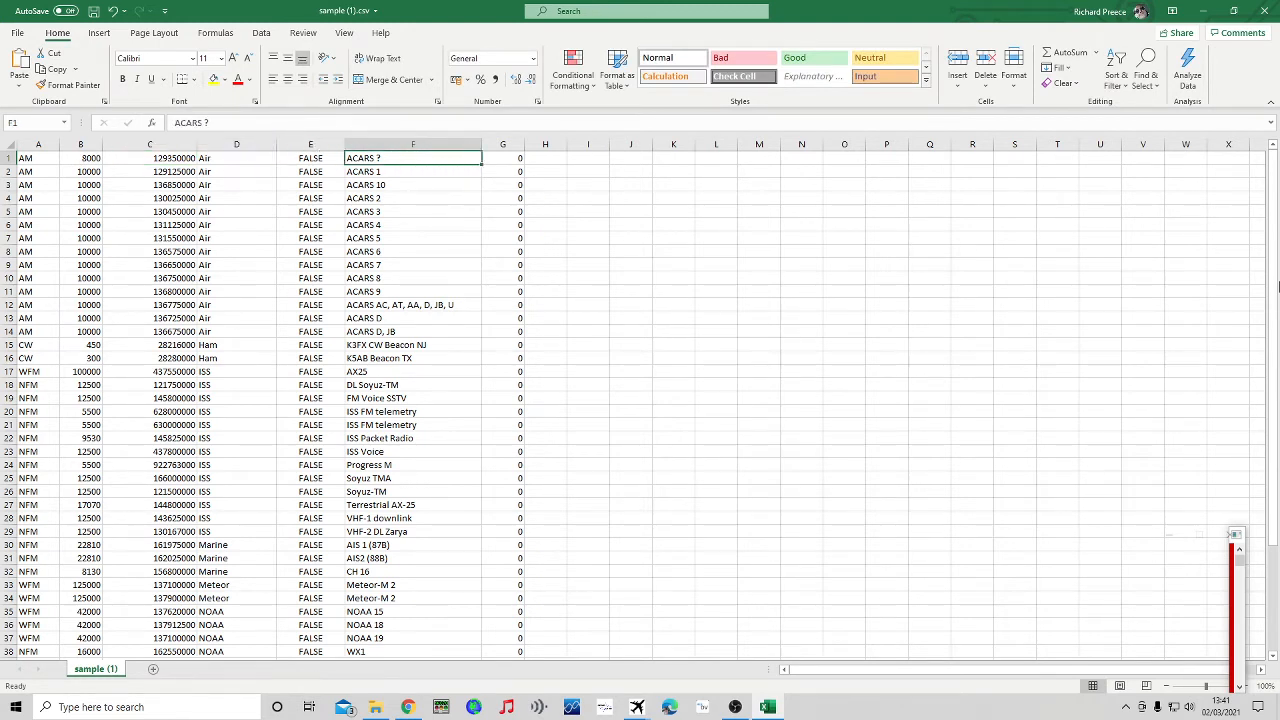
pyautogui.write('Birmingham')
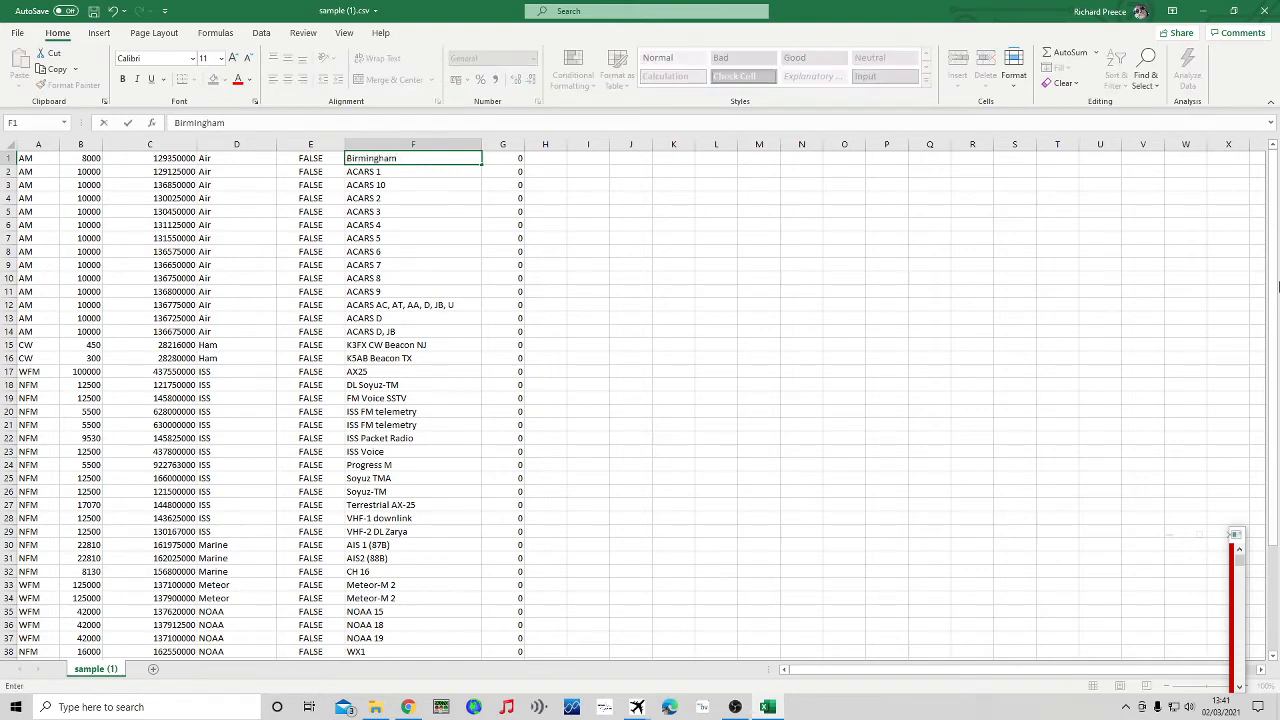
pyautogui.press('Tab')
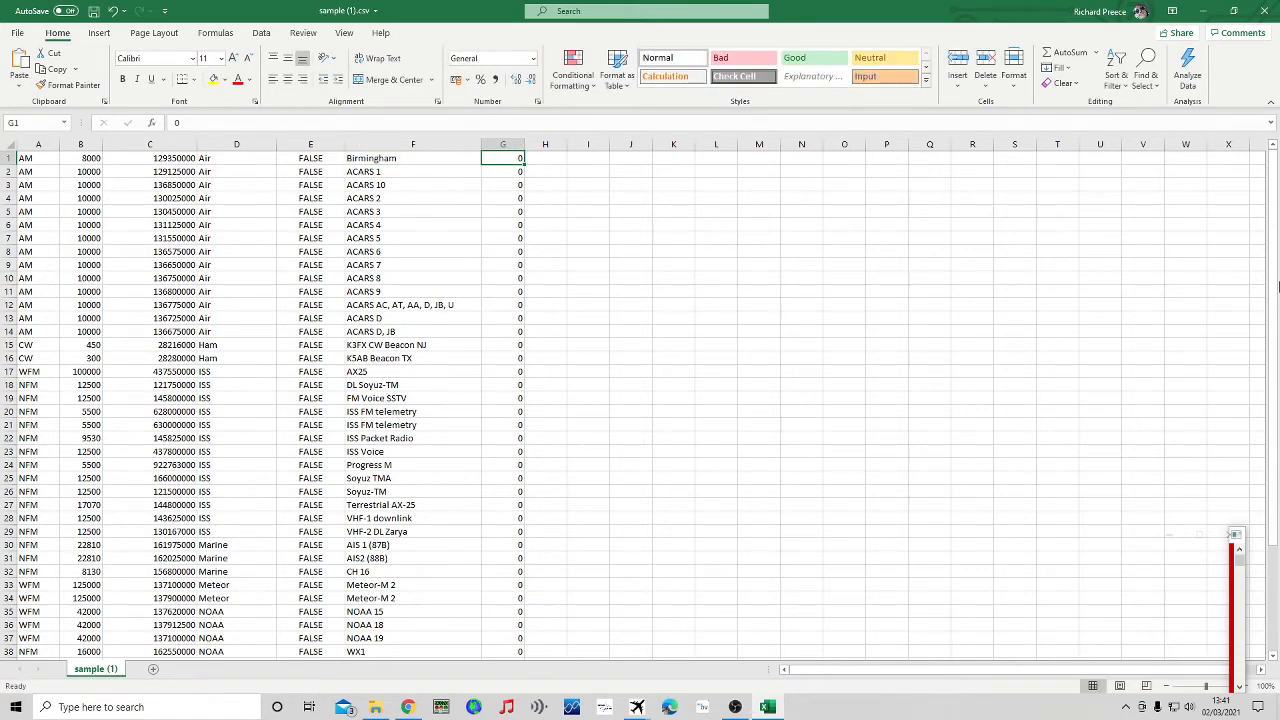
pyautogui.press('Left')
pyautogui.press('Left')
pyautogui.press('Left')
pyautogui.press('Left')
pyautogui.press('Left')
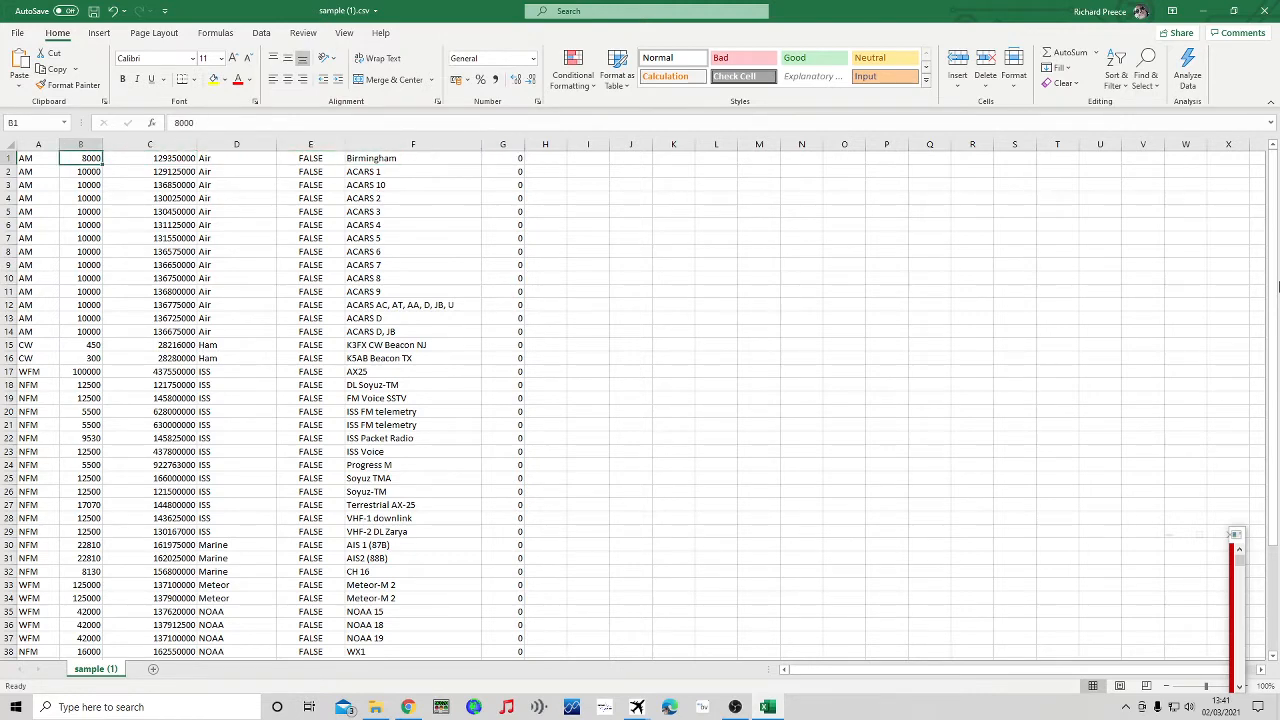
pyautogui.press('Right')
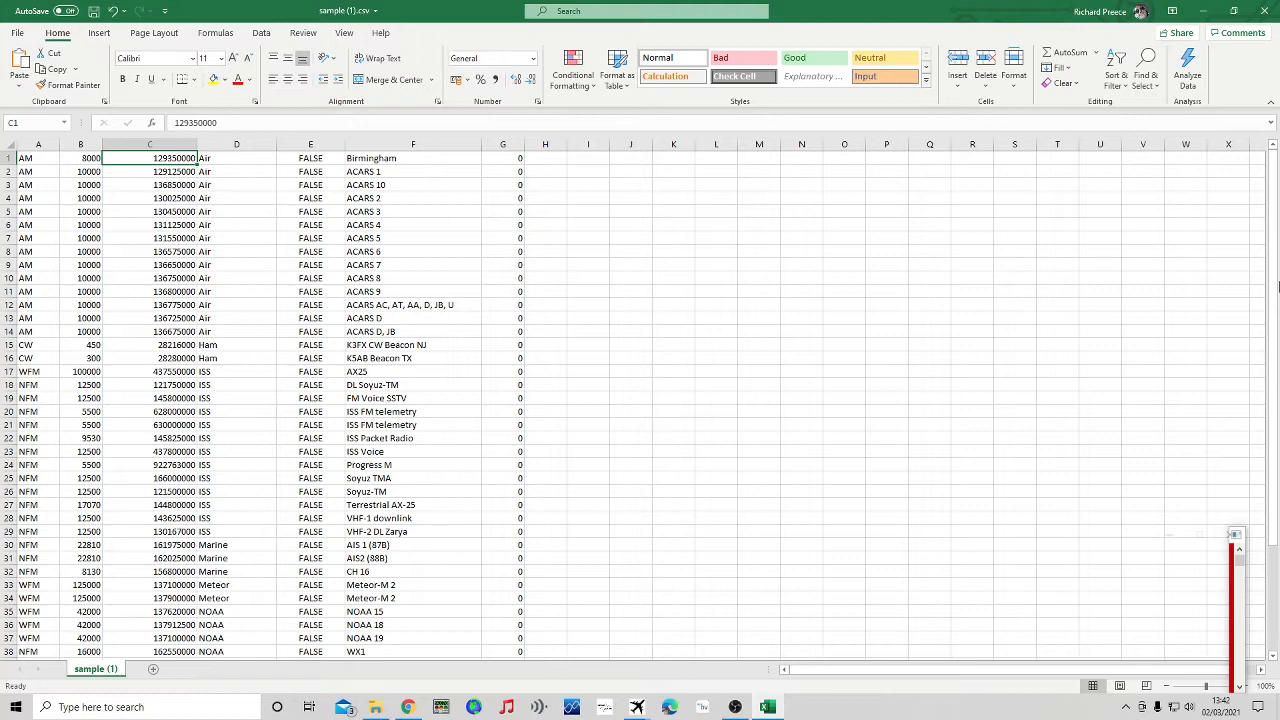
# Switch to FreeSCAN, maximize it, and load the recent file February 2021.996
pyautogui.click(537, 710)
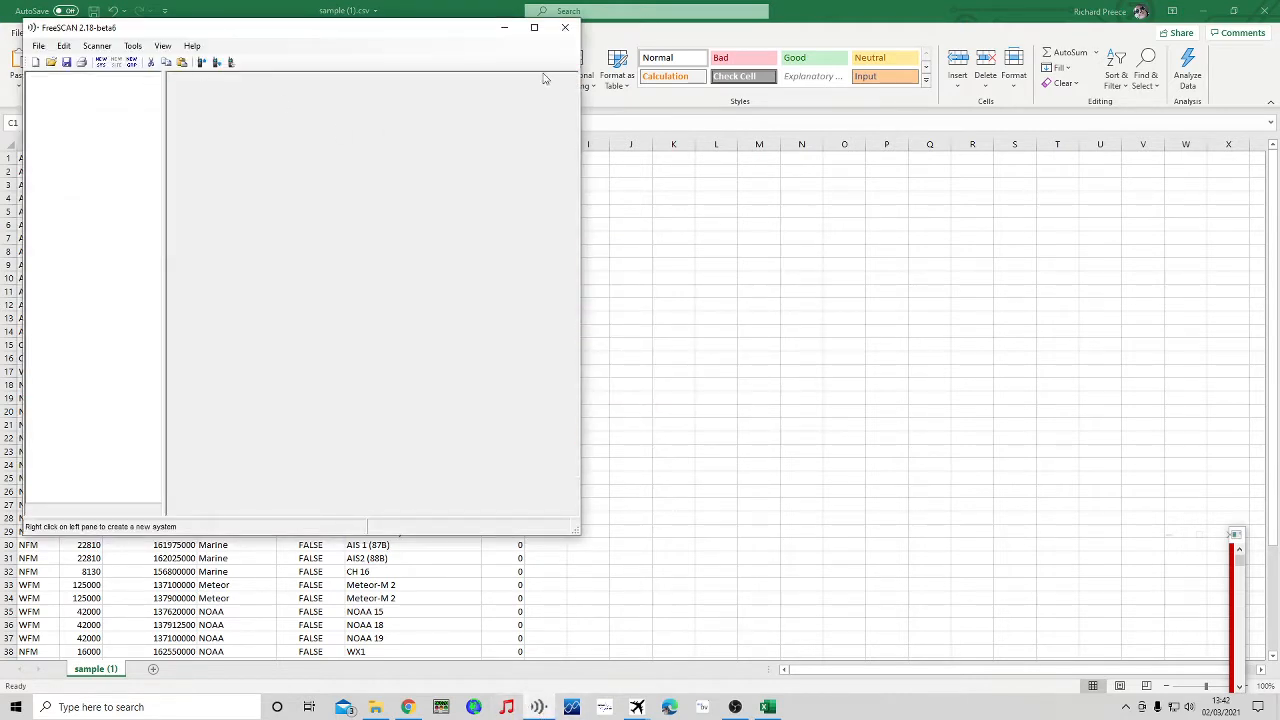
pyautogui.click(534, 27)
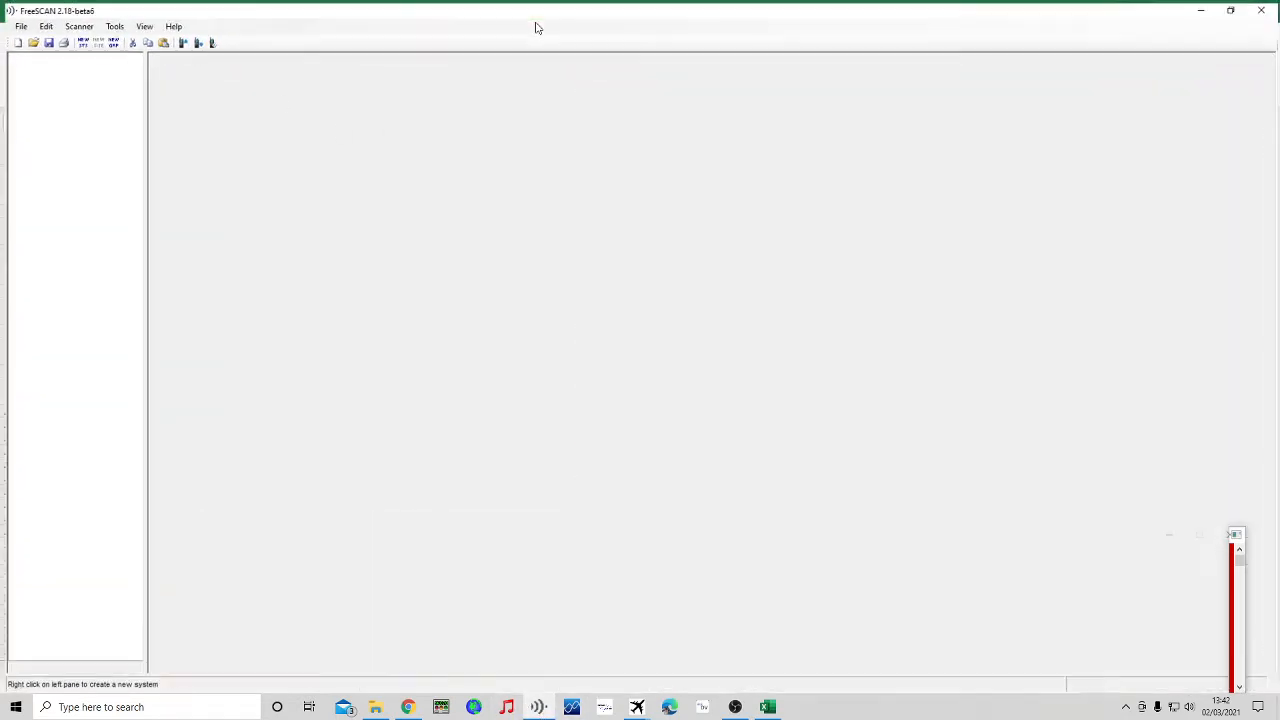
pyautogui.click(16, 23)
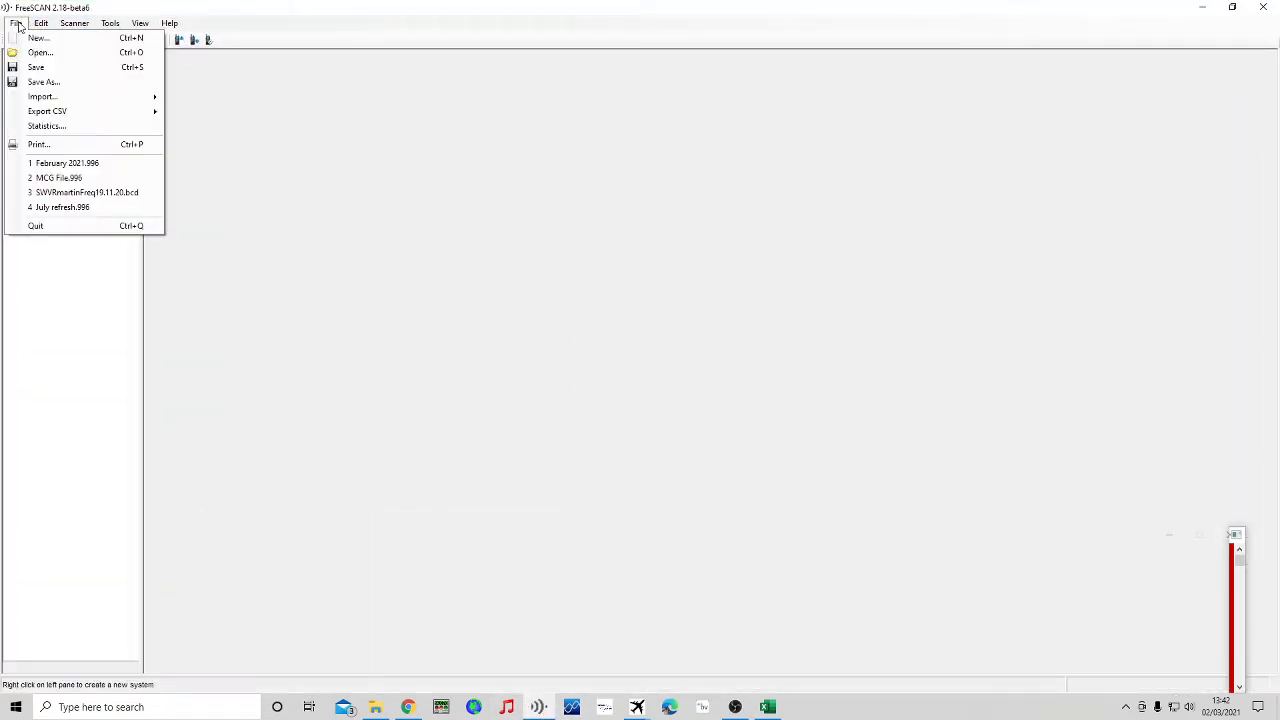
pyautogui.click(89, 166)
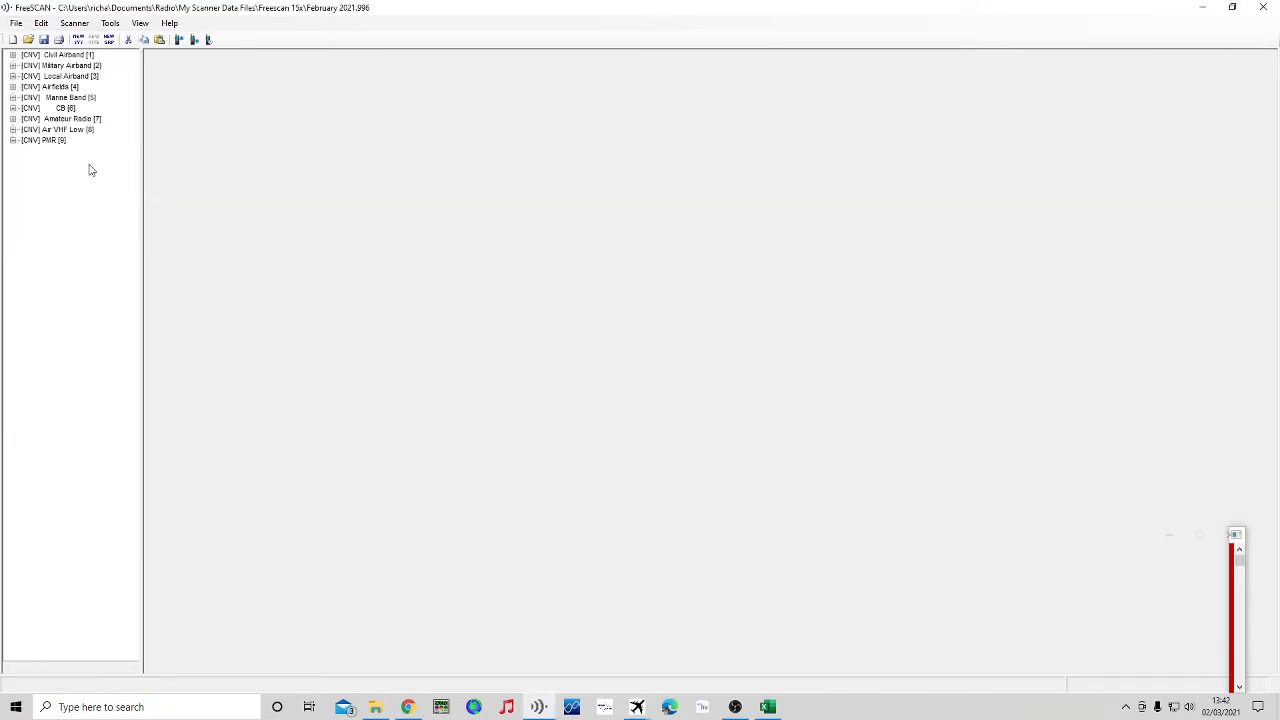
# Export only the Civil Airband system as Civil Airband.CSV in Documents, replacing the existing file
pyautogui.click(13, 55)
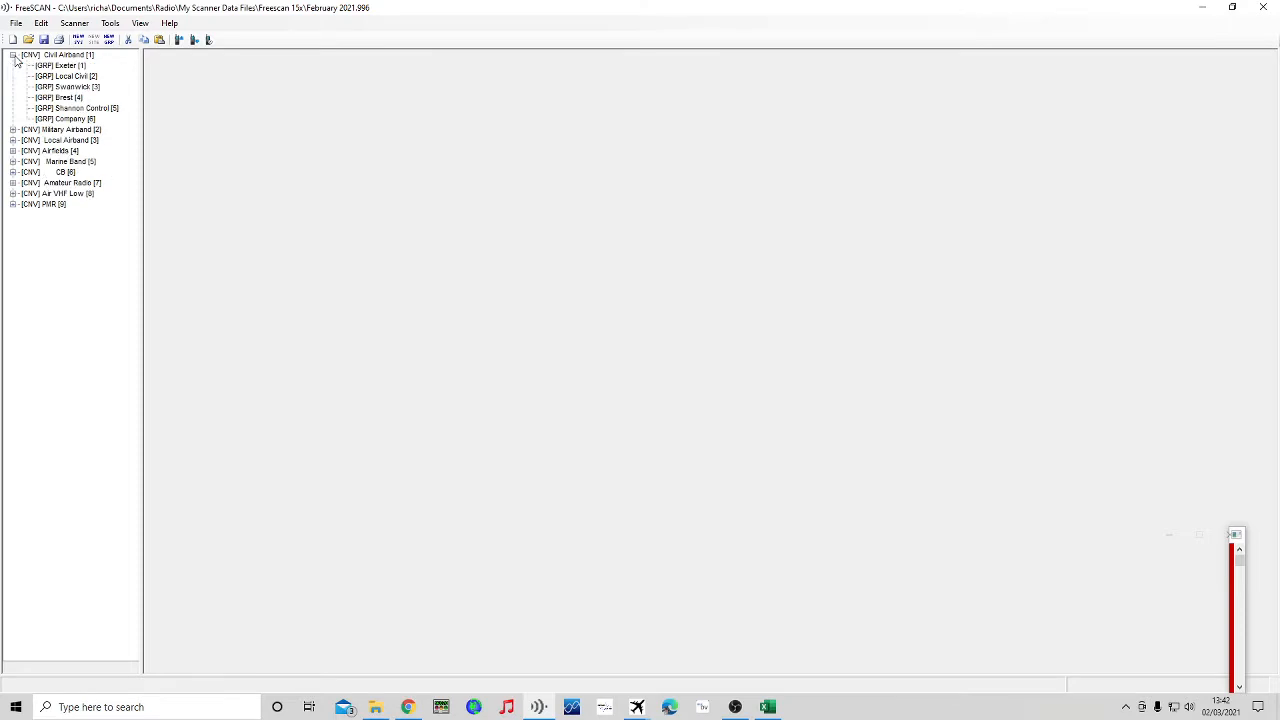
pyautogui.click(77, 56)
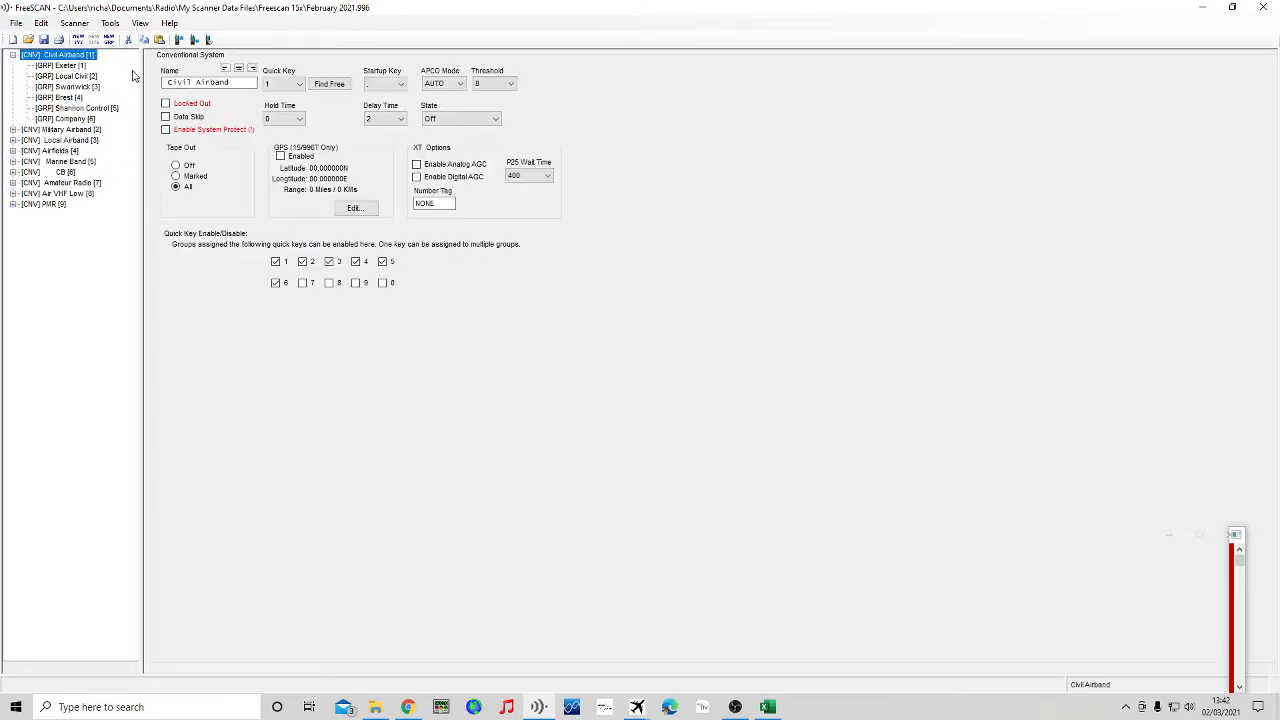
pyautogui.click(16, 22)
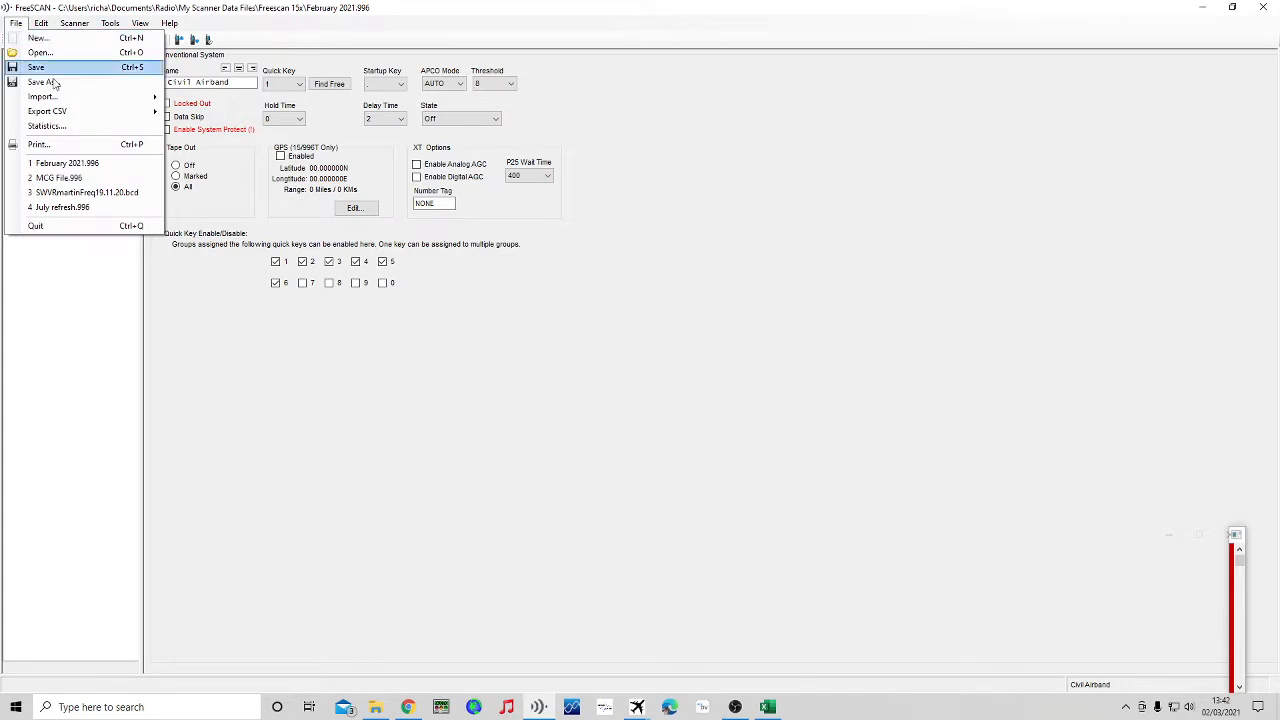
pyautogui.moveTo(65, 111)
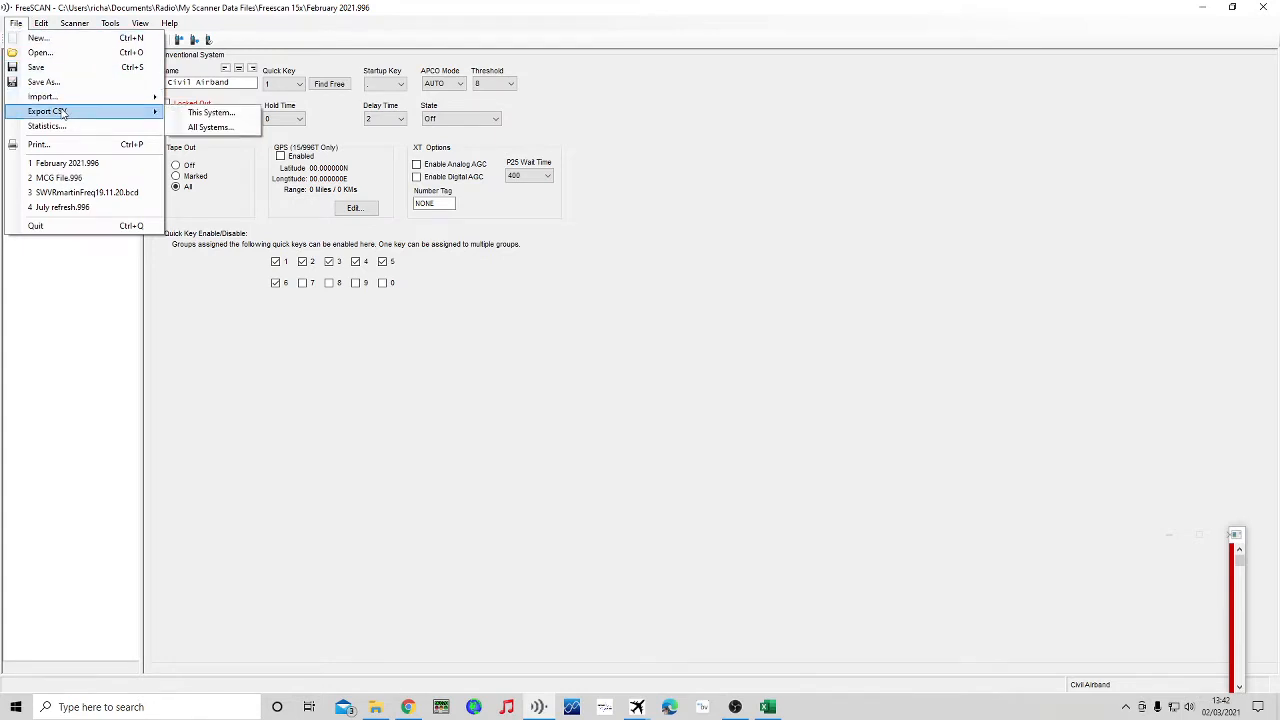
pyautogui.click(229, 116)
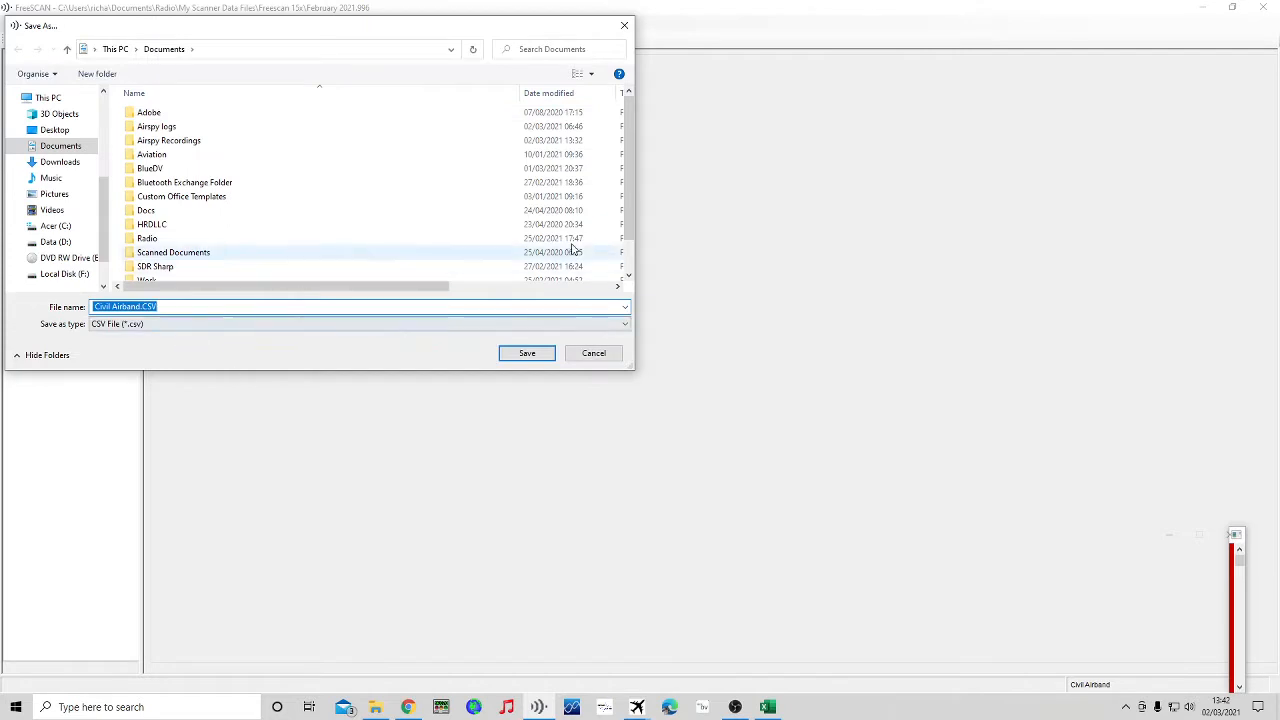
pyautogui.moveTo(630, 163); pyautogui.dragTo(627, 228)
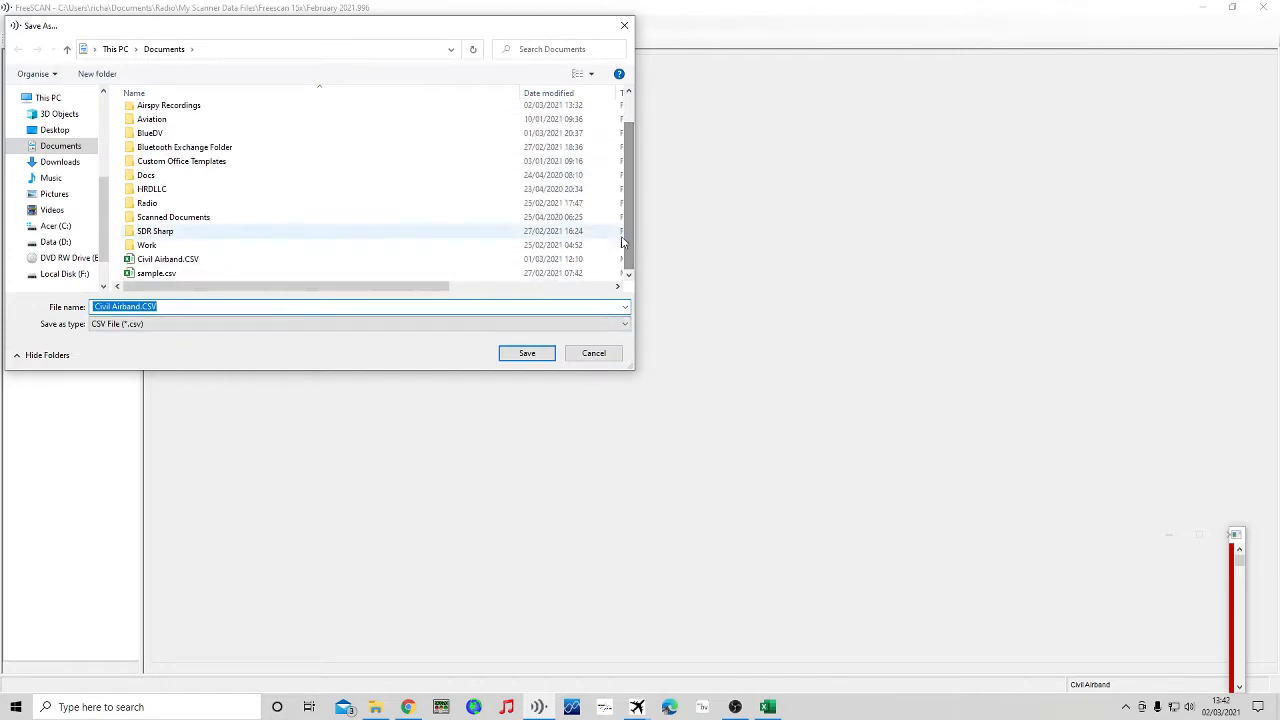
pyautogui.click(525, 353)
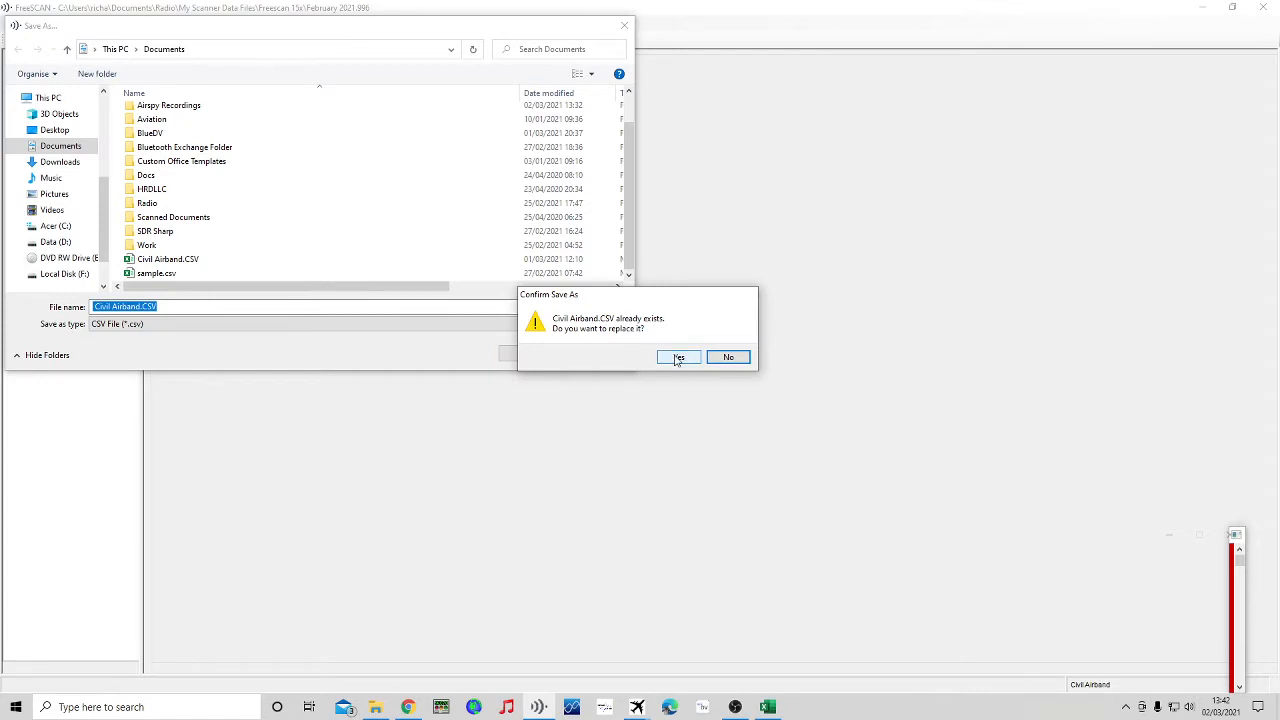
pyautogui.click(678, 358)
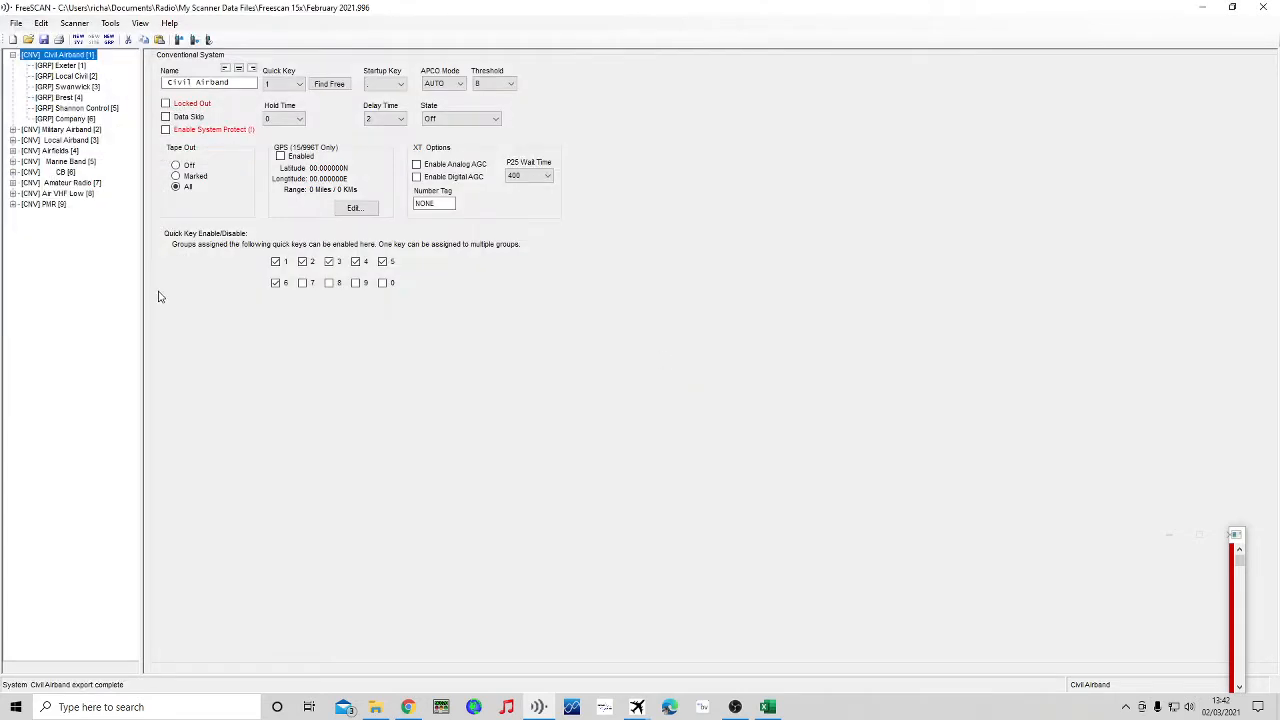
# Close FreeSCAN and open the exported Civil Airband.CSV from the Documents folder in Excel
pyautogui.click(1264, 8)
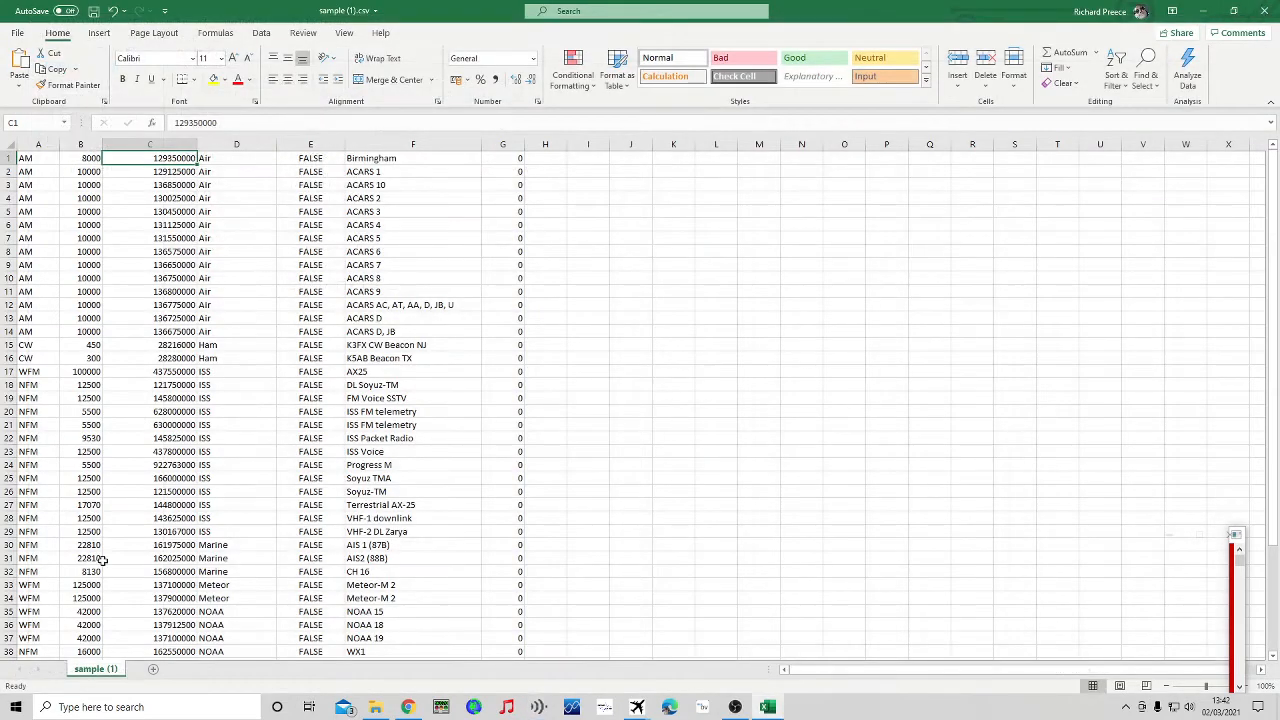
pyautogui.click(376, 707)
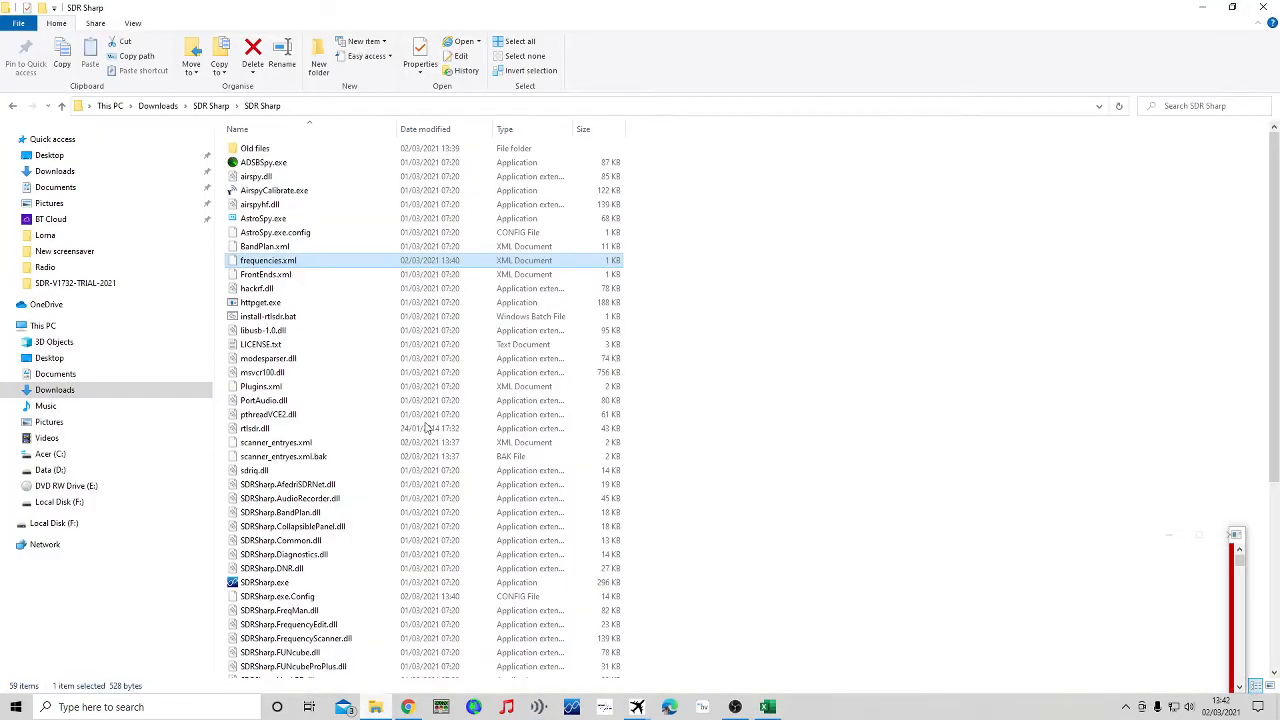
pyautogui.click(60, 187)
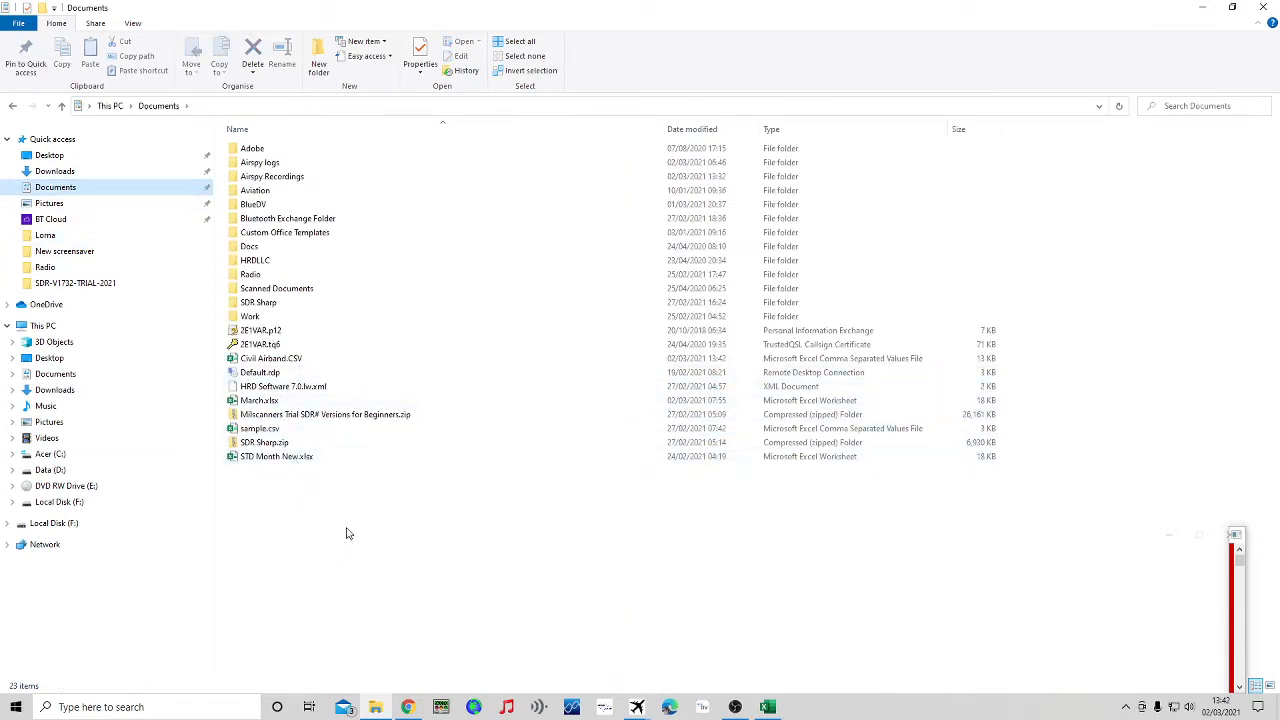
pyautogui.doubleClick(281, 360)
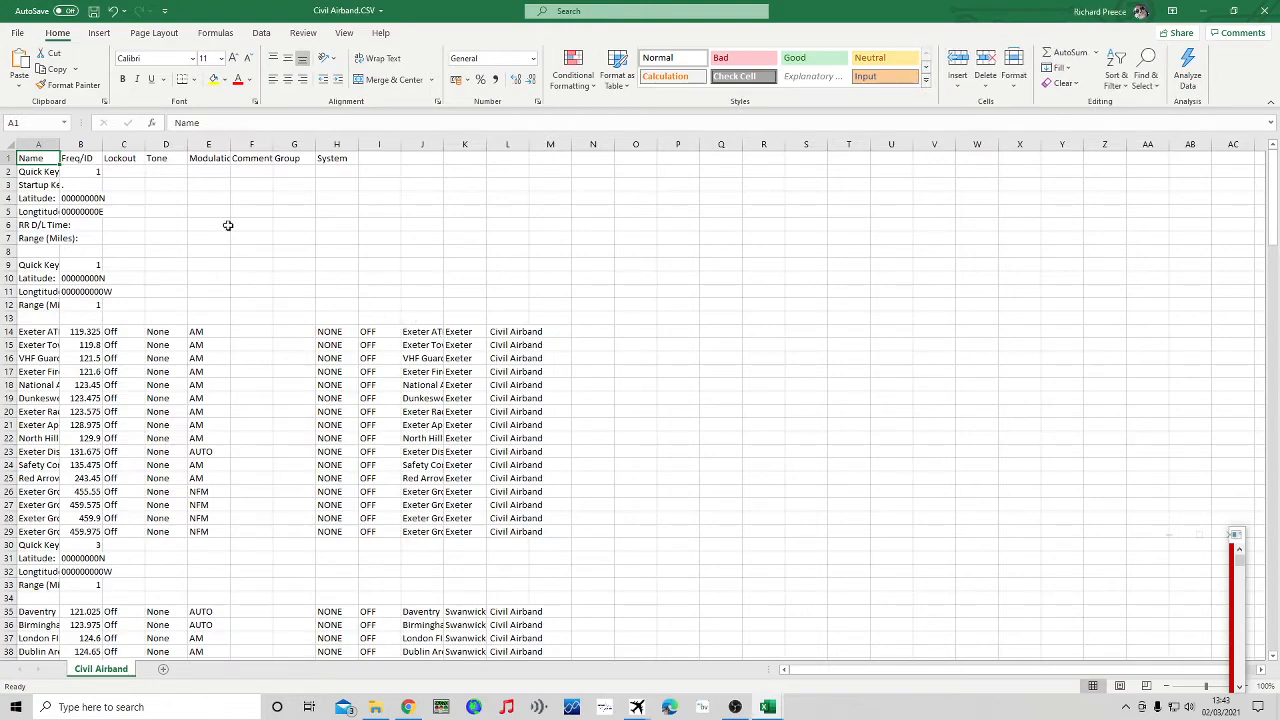
# Look through the exported frequency rows, and delete row 30, the Quick Key row beneath the Exeter entries
pyautogui.scroll(-12, 535, 330)
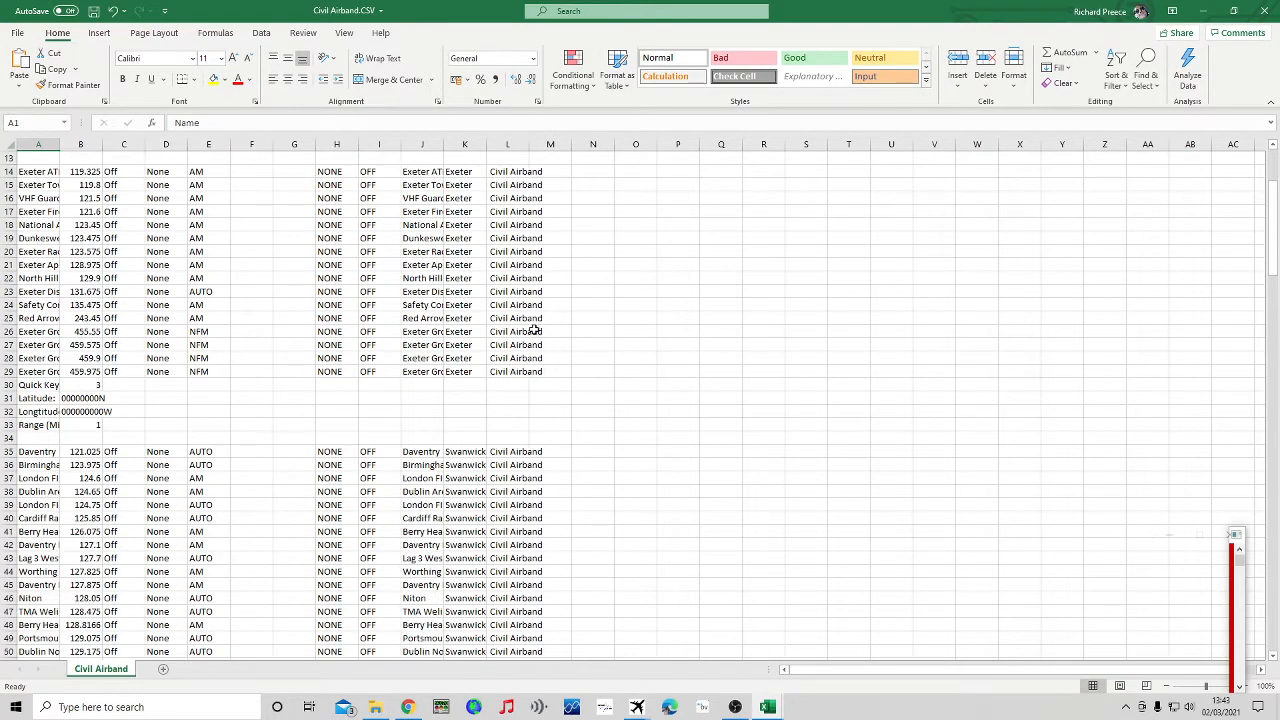
pyautogui.scroll(-13, 535, 330)
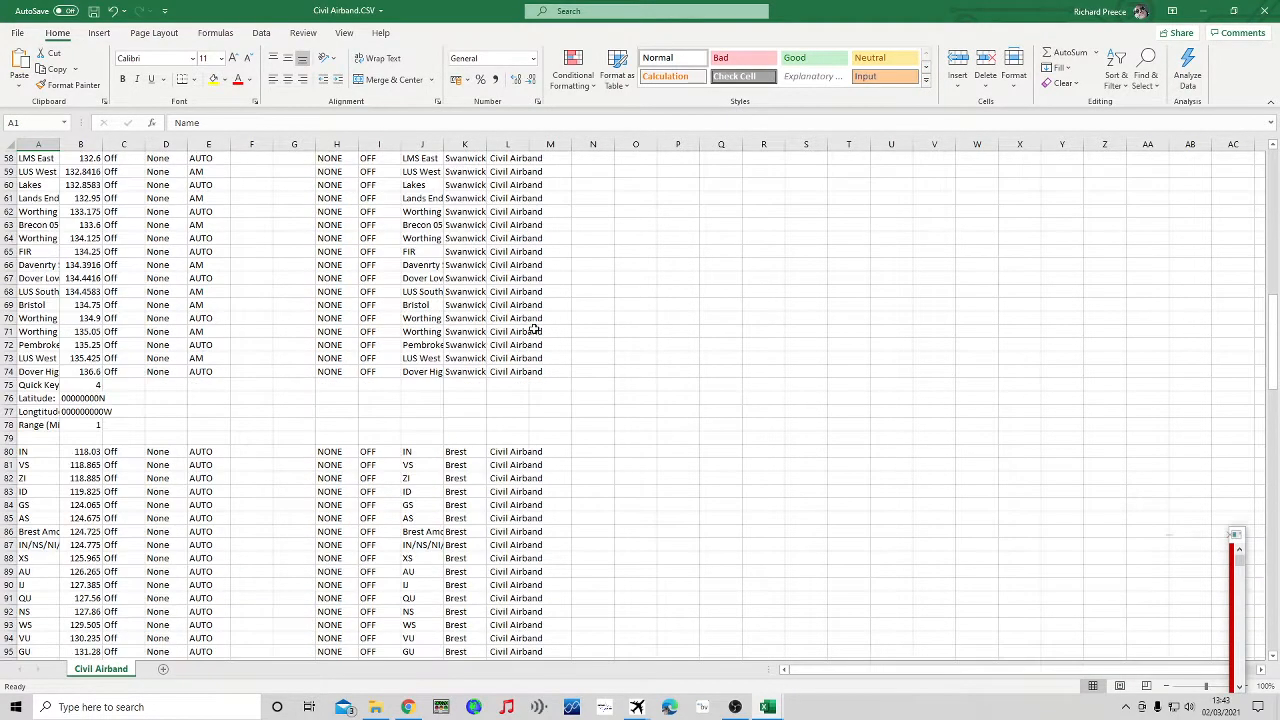
pyautogui.scroll(-19, 534, 328)
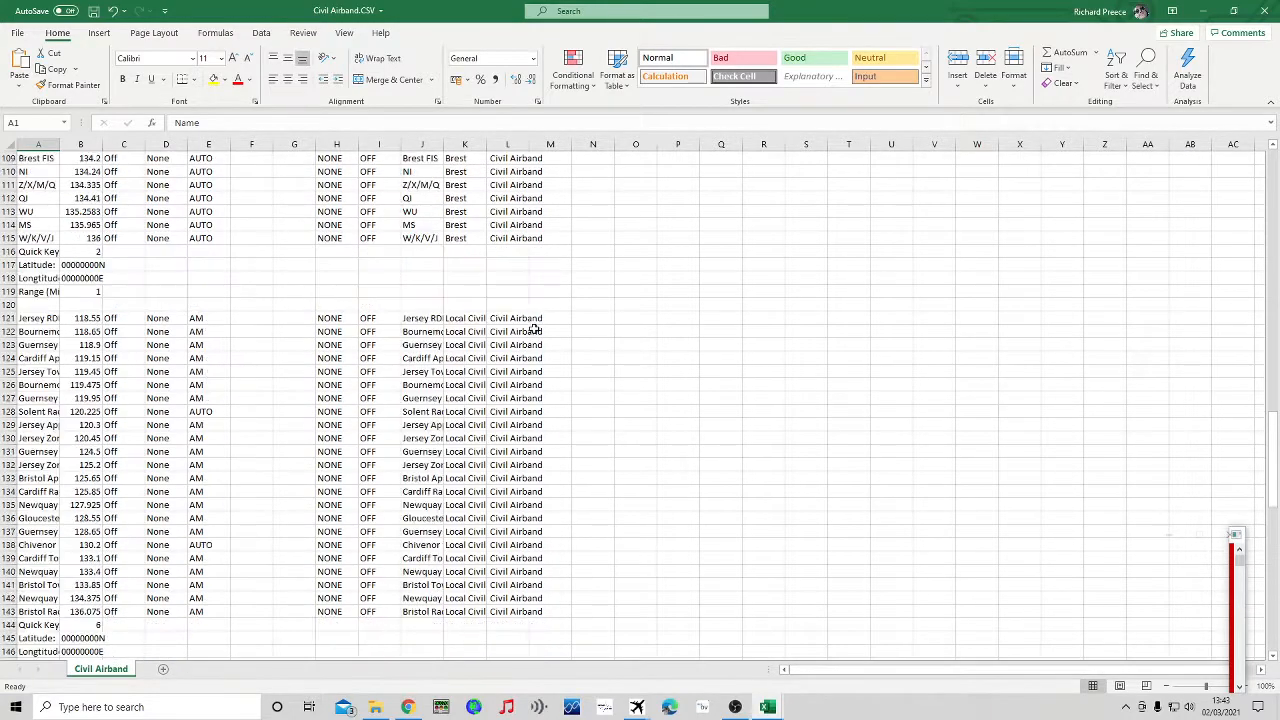
pyautogui.scroll(-17, 533, 325)
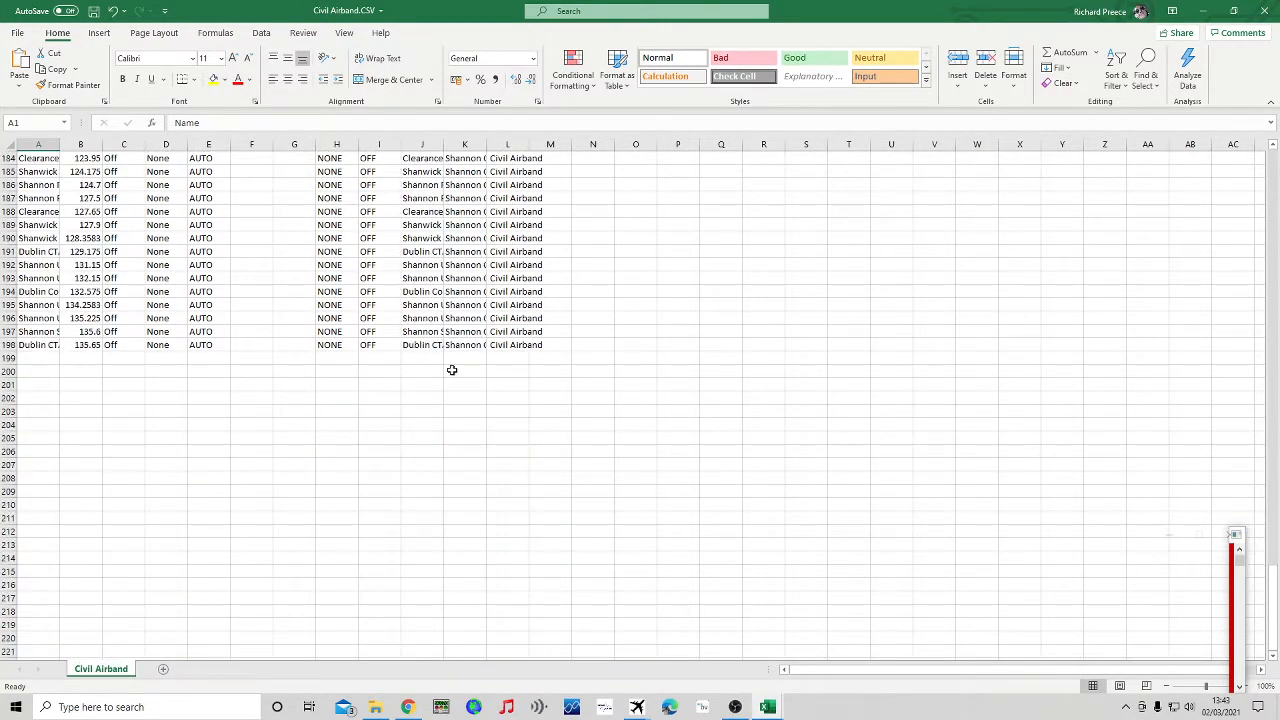
pyautogui.moveTo(562, 345); pyautogui.dragTo(35, 92)
pyautogui.moveTo(35, 93); pyautogui.dragTo(26, 548)
pyautogui.rightClick(8, 544)
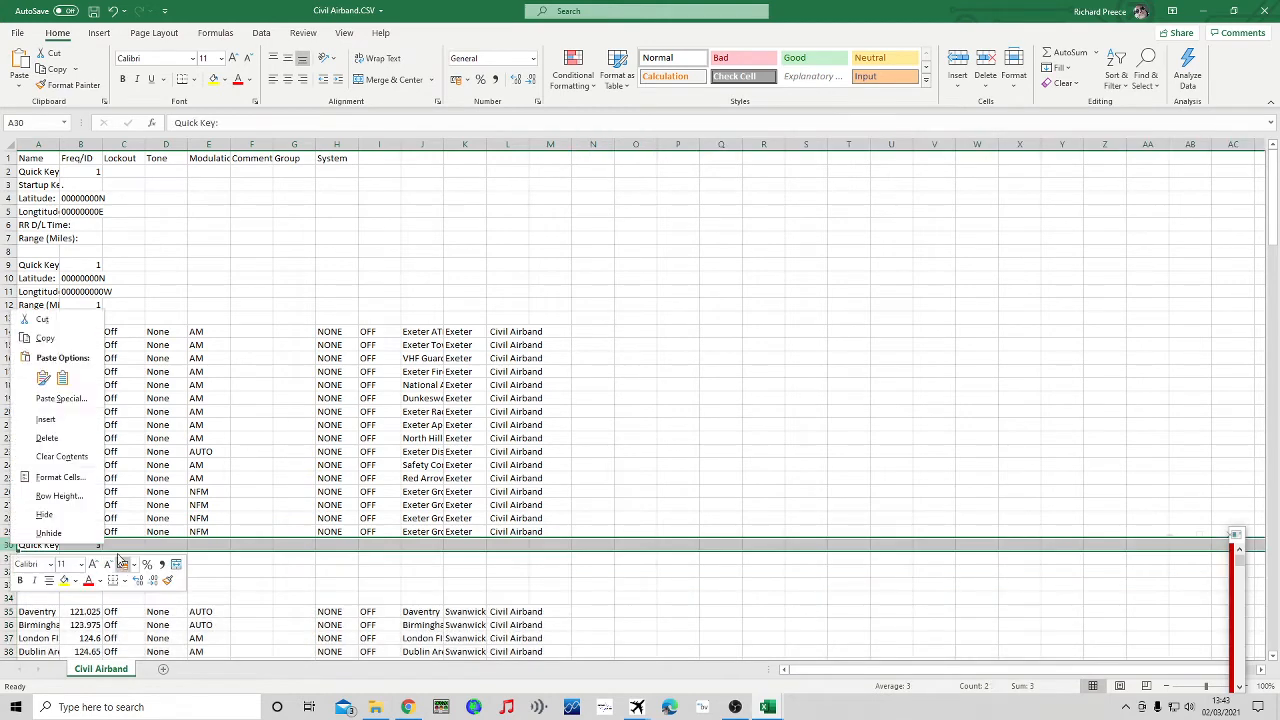
pyautogui.click(40, 446)
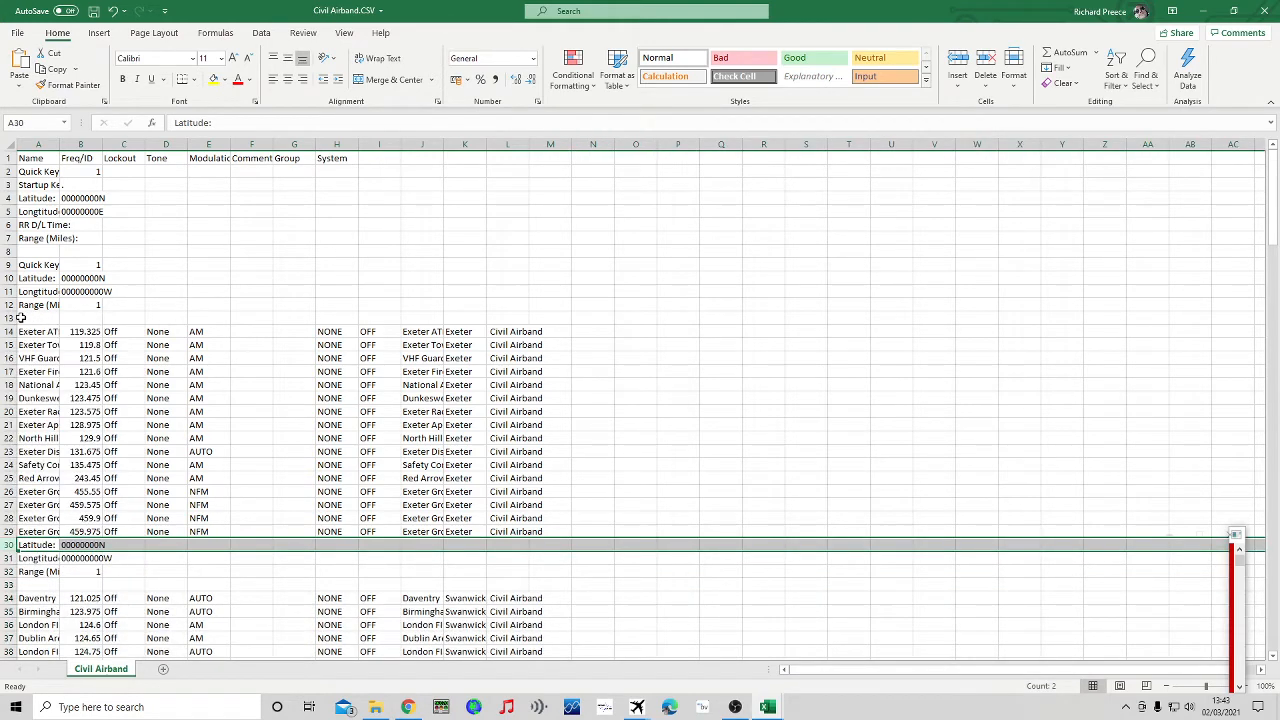
# Delete rows 1 to 13, the header and system information rows above the Exeter ATIS entry
pyautogui.moveTo(8, 318); pyautogui.dragTo(6, 160)
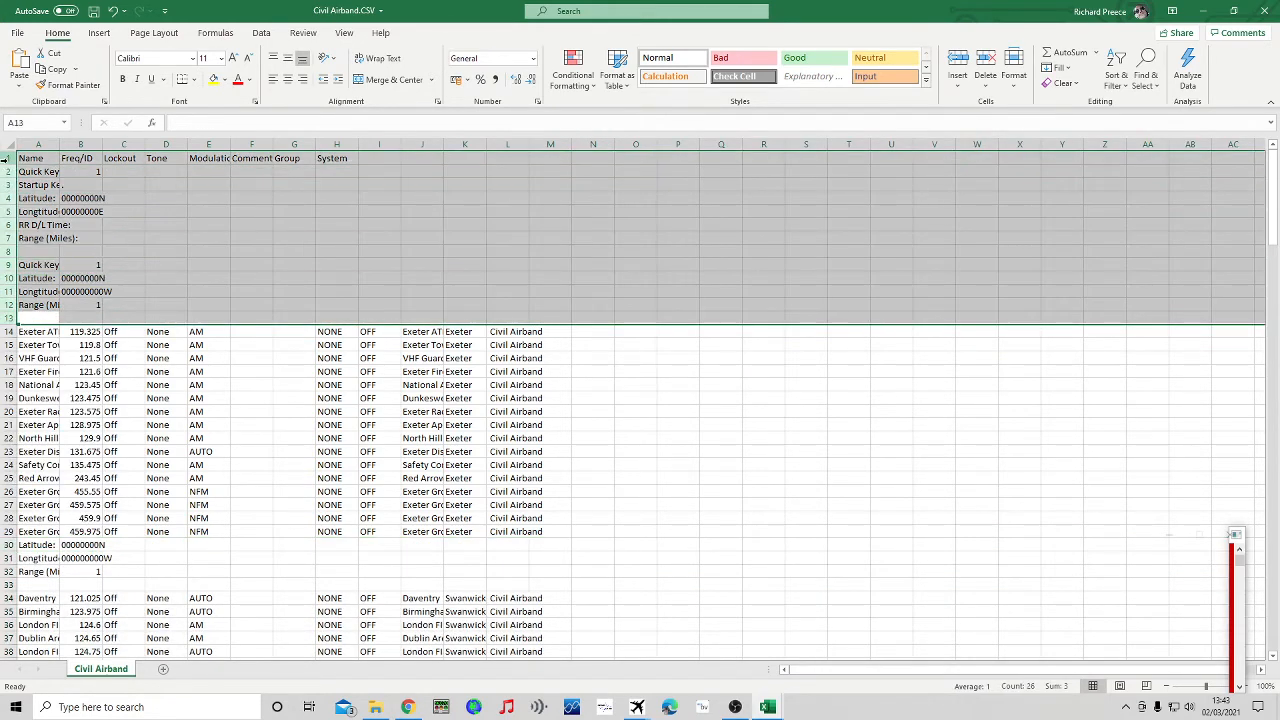
pyautogui.rightClick(9, 170)
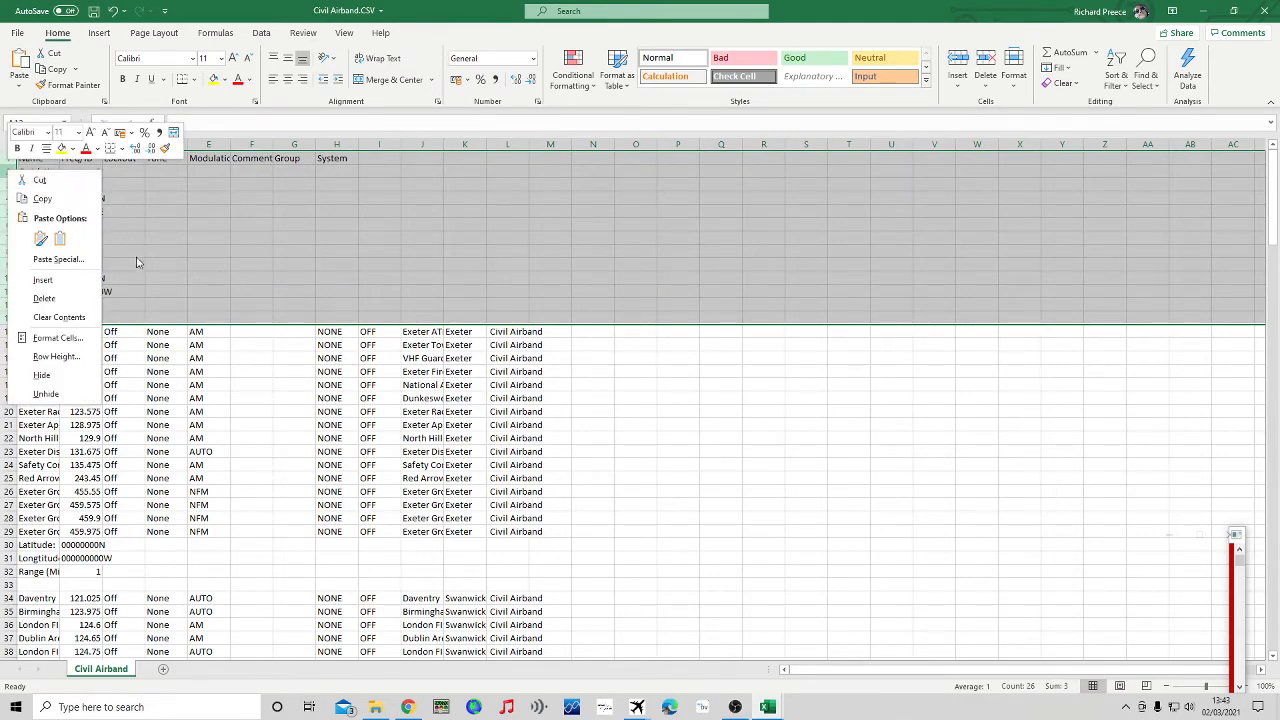
pyautogui.click(44, 298)
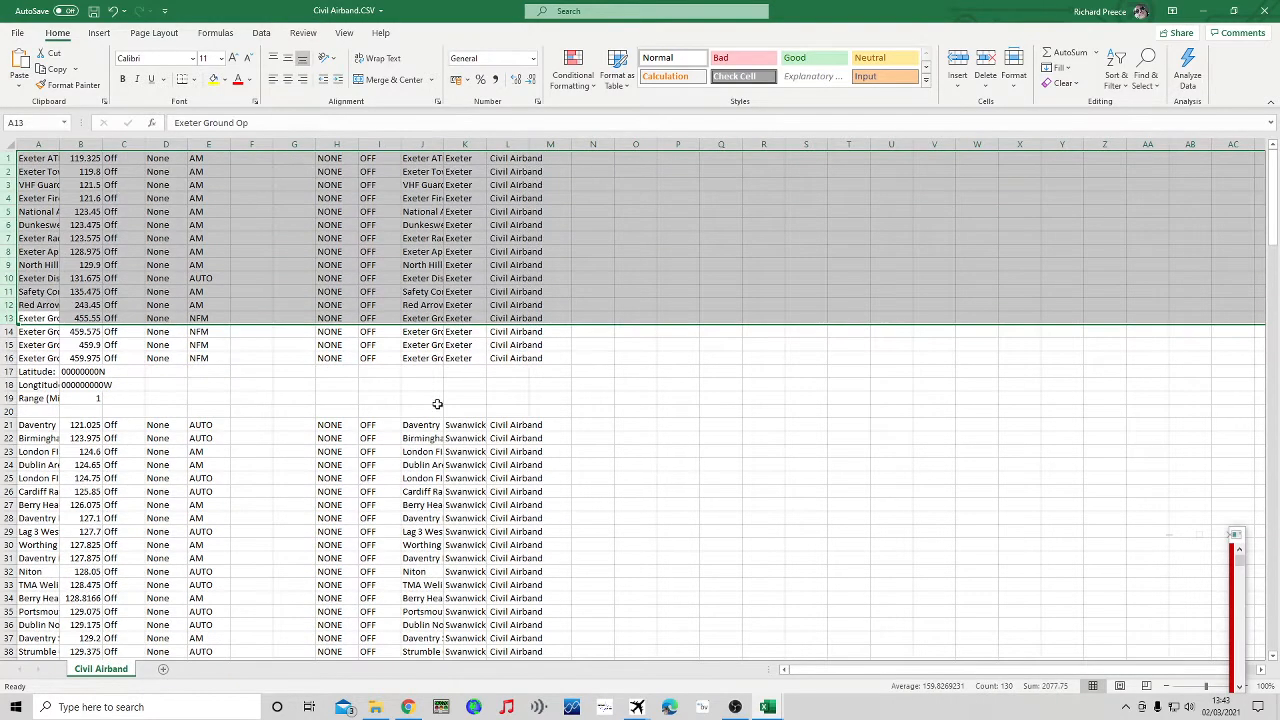
# Check the remaining groups down to the end of the list, and delete row 17, the Latitude row beneath the Exeter entries
pyautogui.scroll(-15, 437, 404)
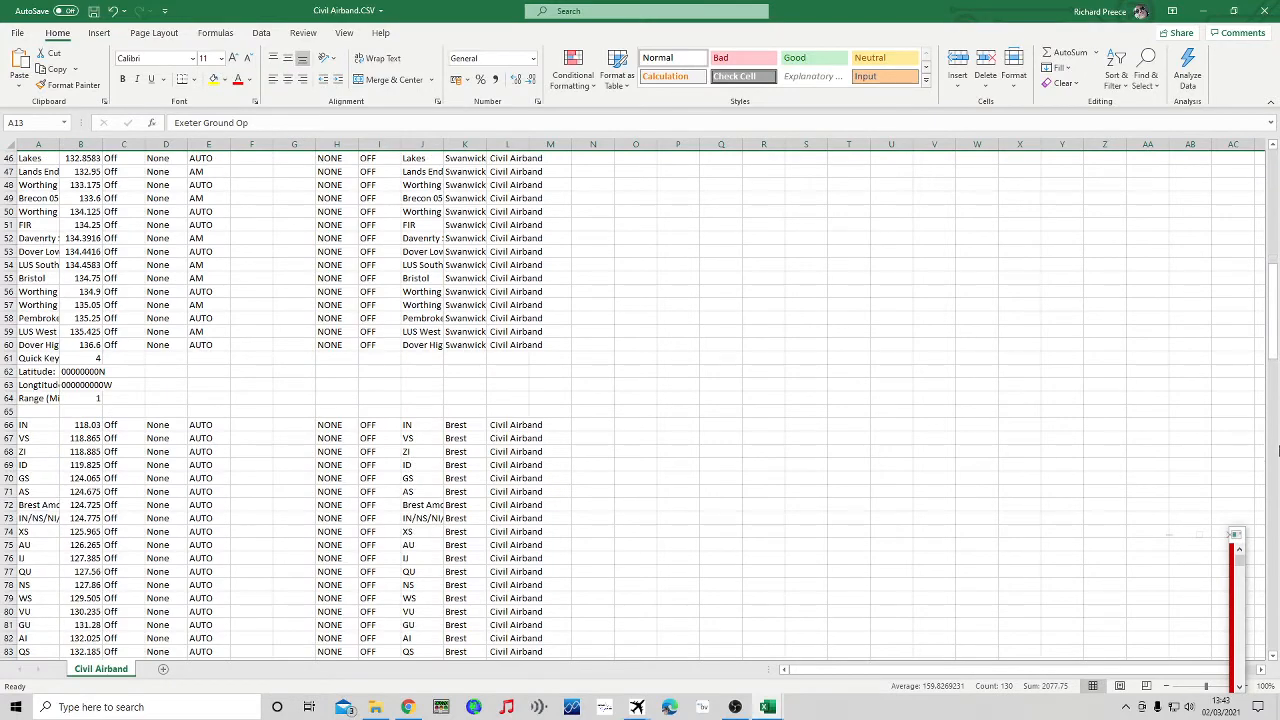
pyautogui.moveTo(1278, 283); pyautogui.dragTo(1276, 558)
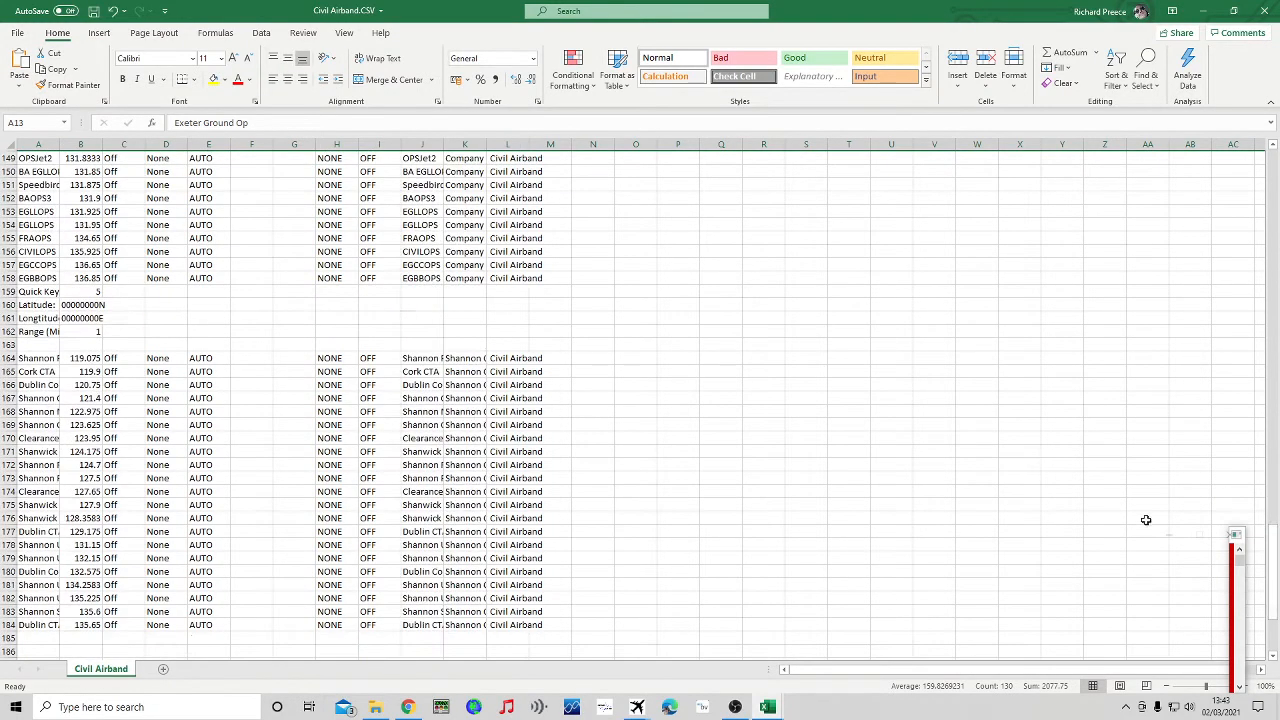
pyautogui.moveTo(537, 625); pyautogui.dragTo(8, 371)
pyautogui.rightClick(8, 371)
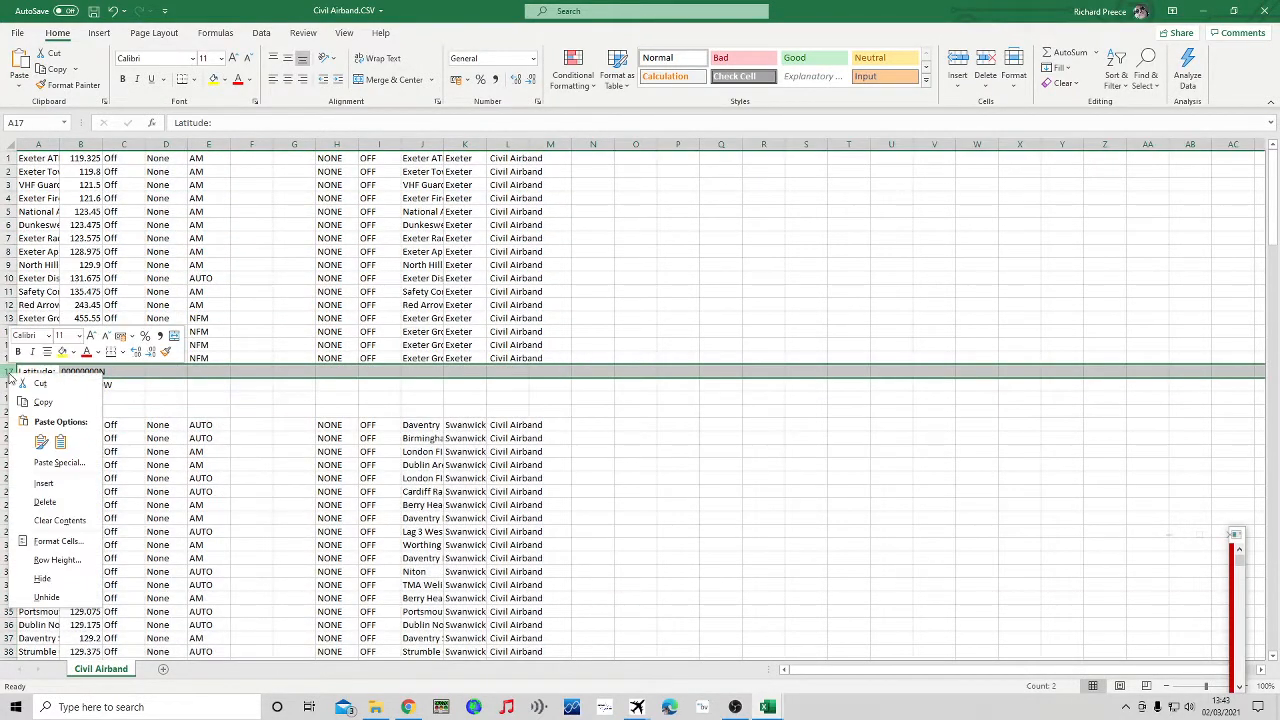
pyautogui.click(58, 502)
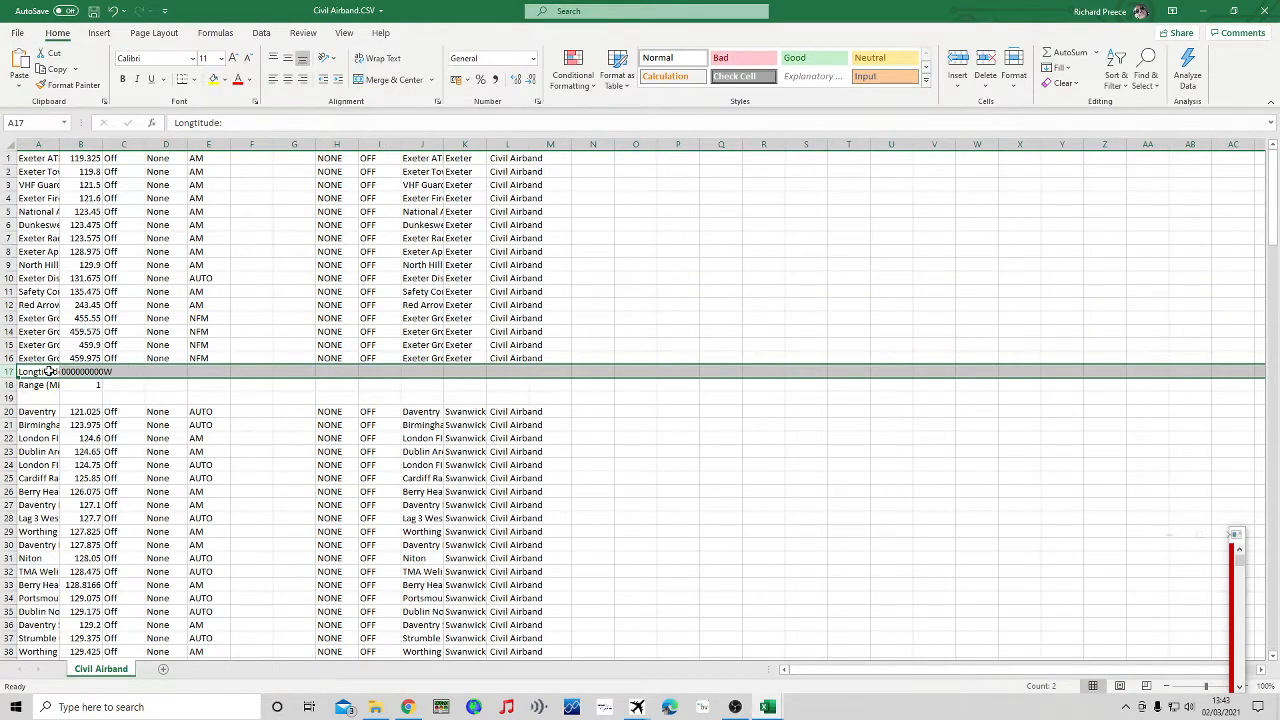
# Clear the contents of rows 17 to 21, directly beneath the Exeter entries
pyautogui.moveTo(8, 372); pyautogui.dragTo(8, 425)
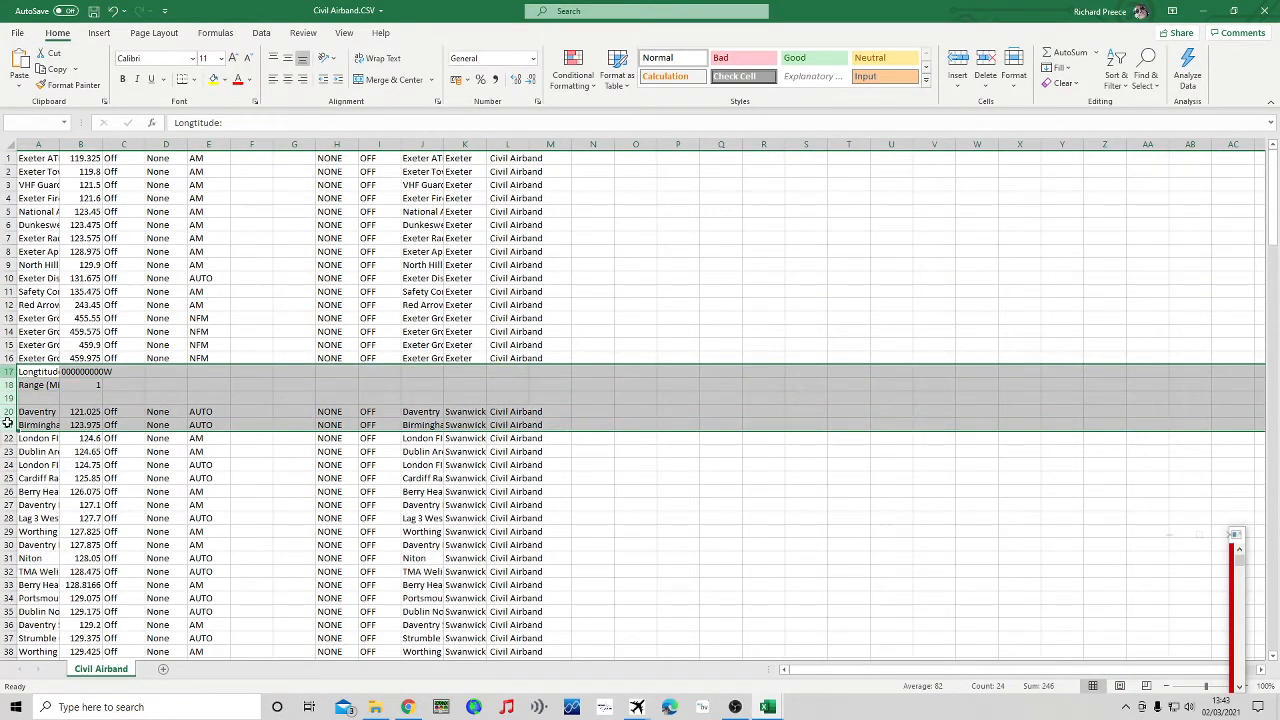
pyautogui.rightClick(12, 415)
pyautogui.click(60, 559)
pyautogui.click(846, 450)
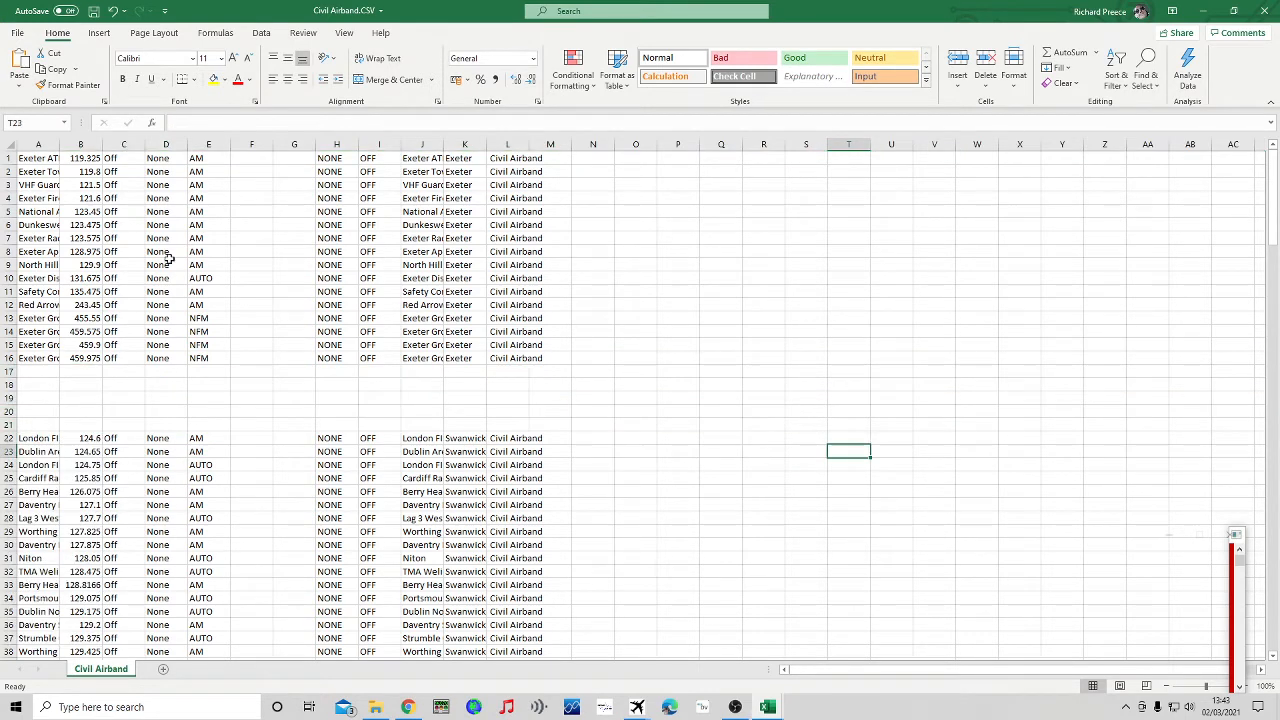
# Widen columns J and A enough to show the full station names
pyautogui.moveTo(444, 144); pyautogui.dragTo(527, 145)
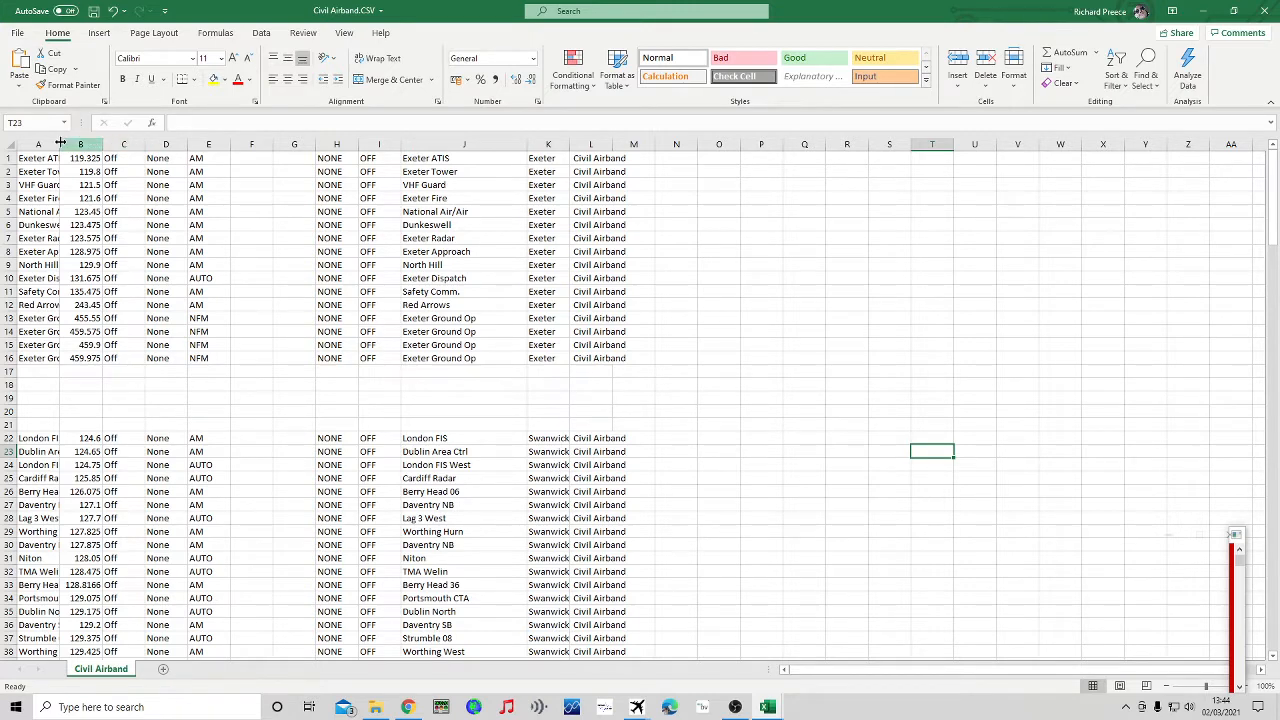
pyautogui.moveTo(60, 145); pyautogui.dragTo(149, 146)
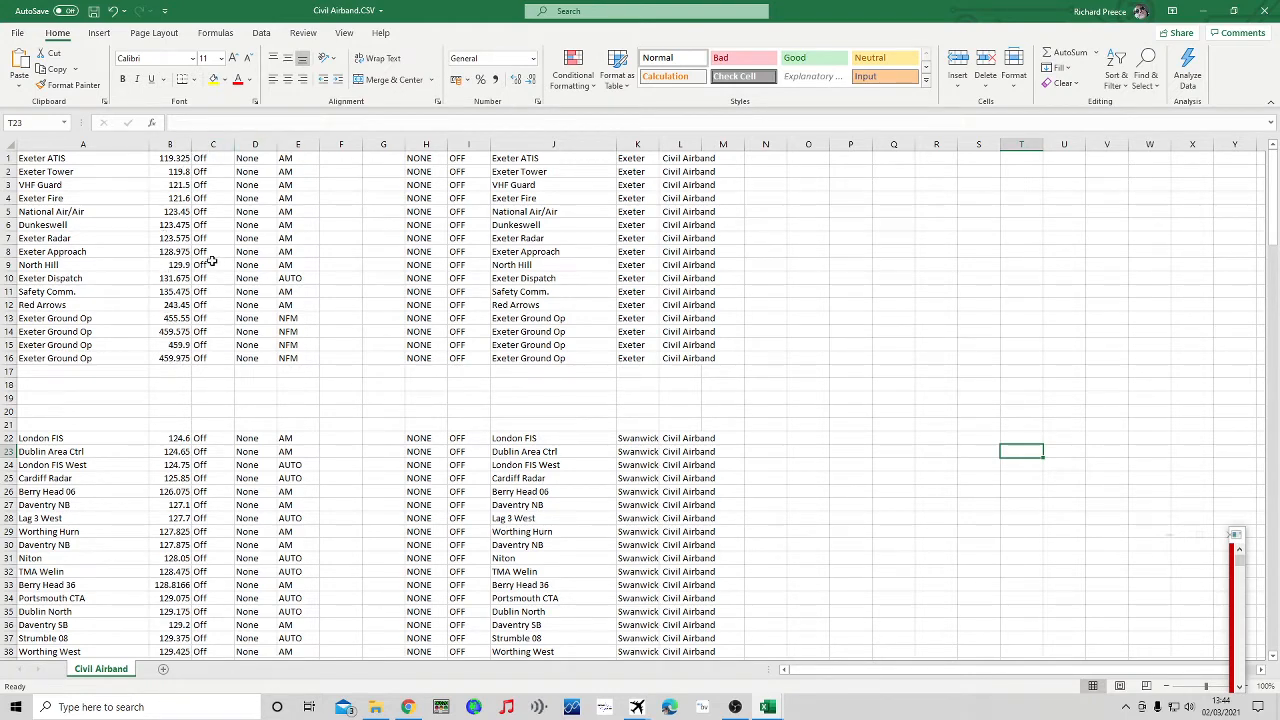
# Enter the formula =B1*100000 in cell O1 to convert the first frequency
pyautogui.click(178, 158)
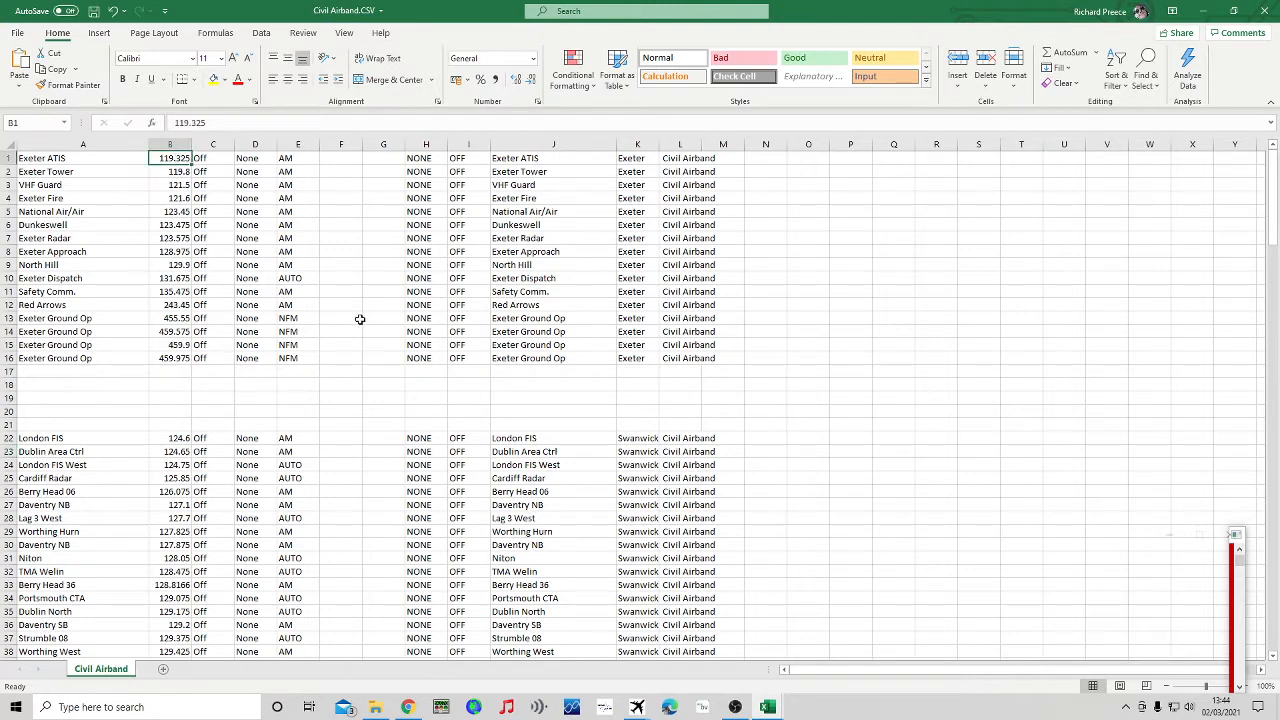
pyautogui.click(802, 156)
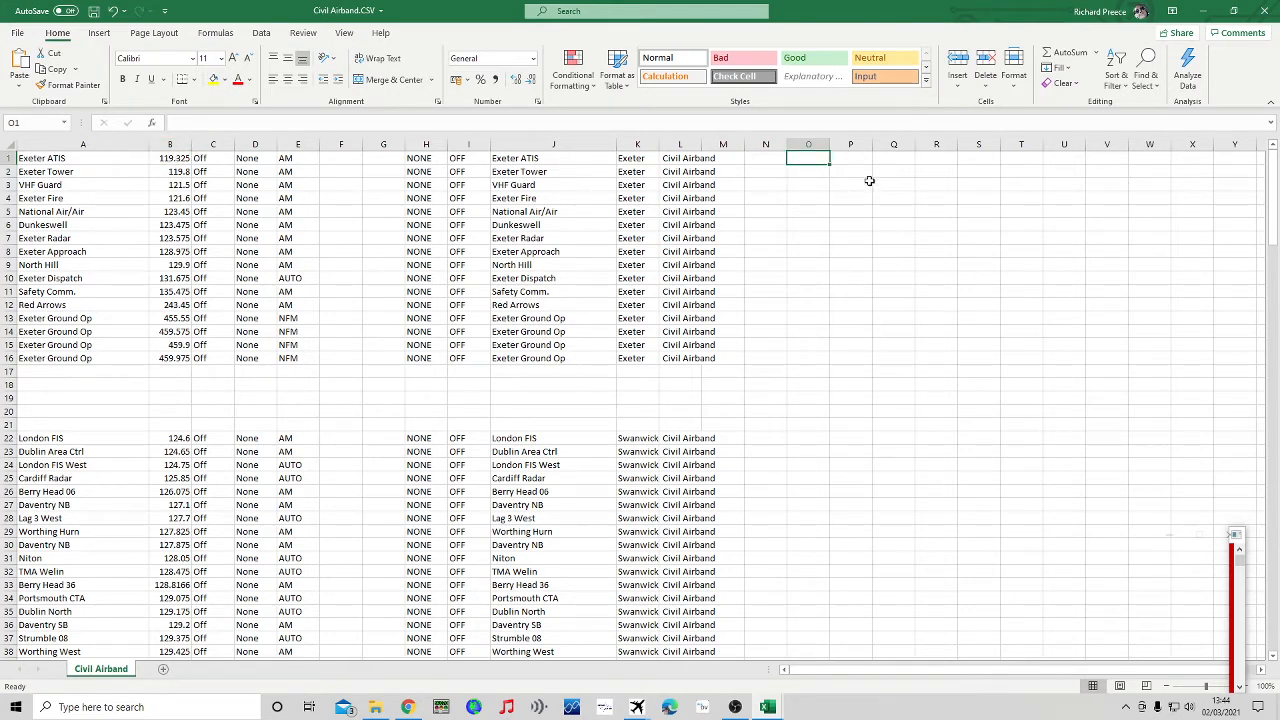
pyautogui.write('=')
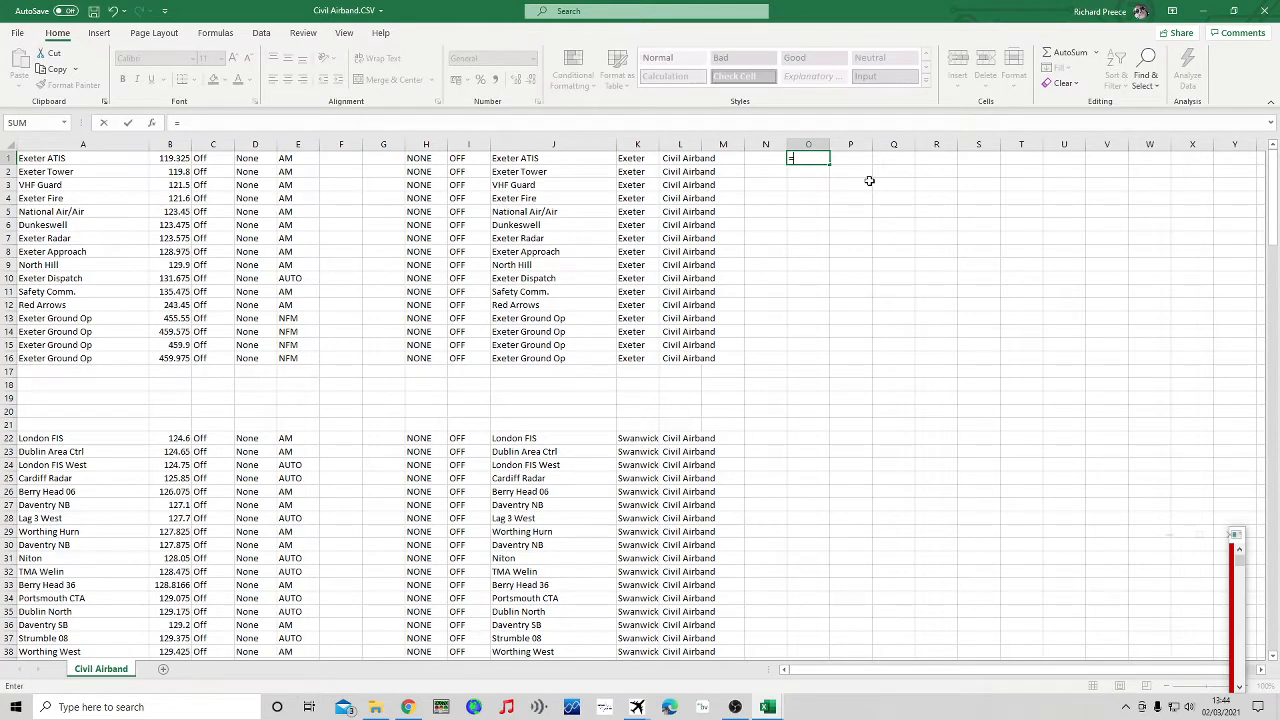
pyautogui.write('B1*100000')
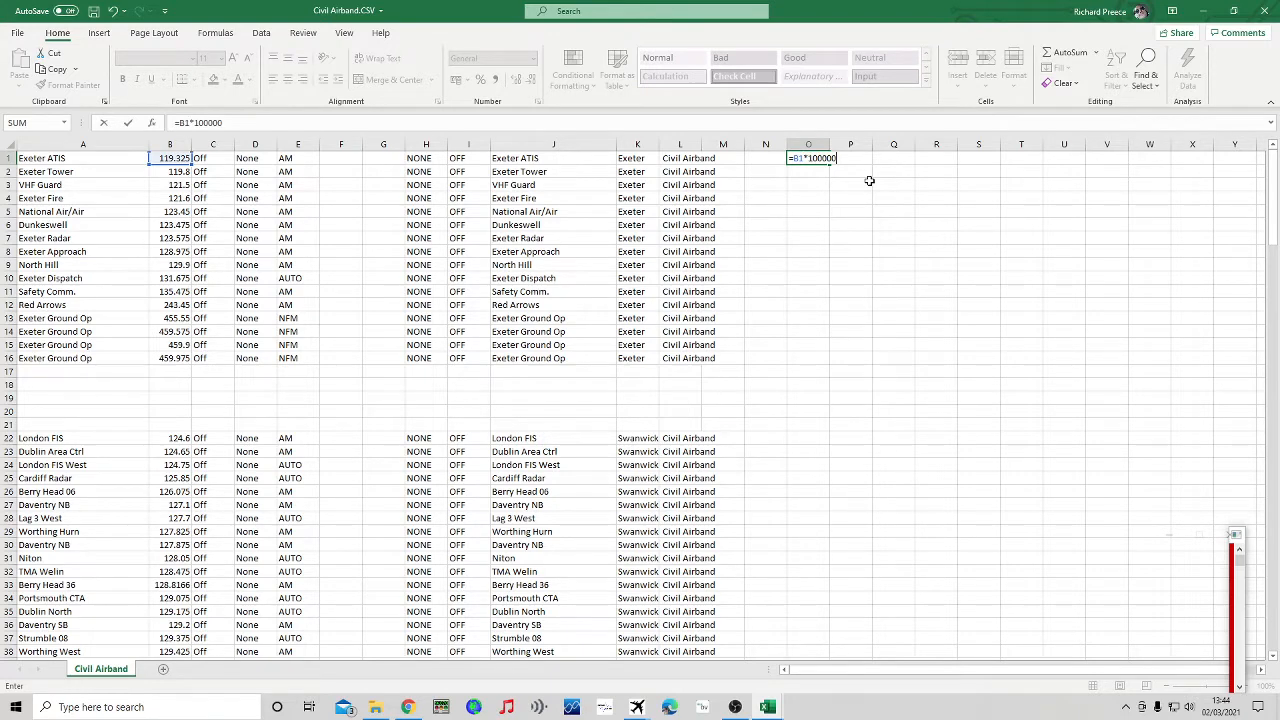
pyautogui.press('Return')
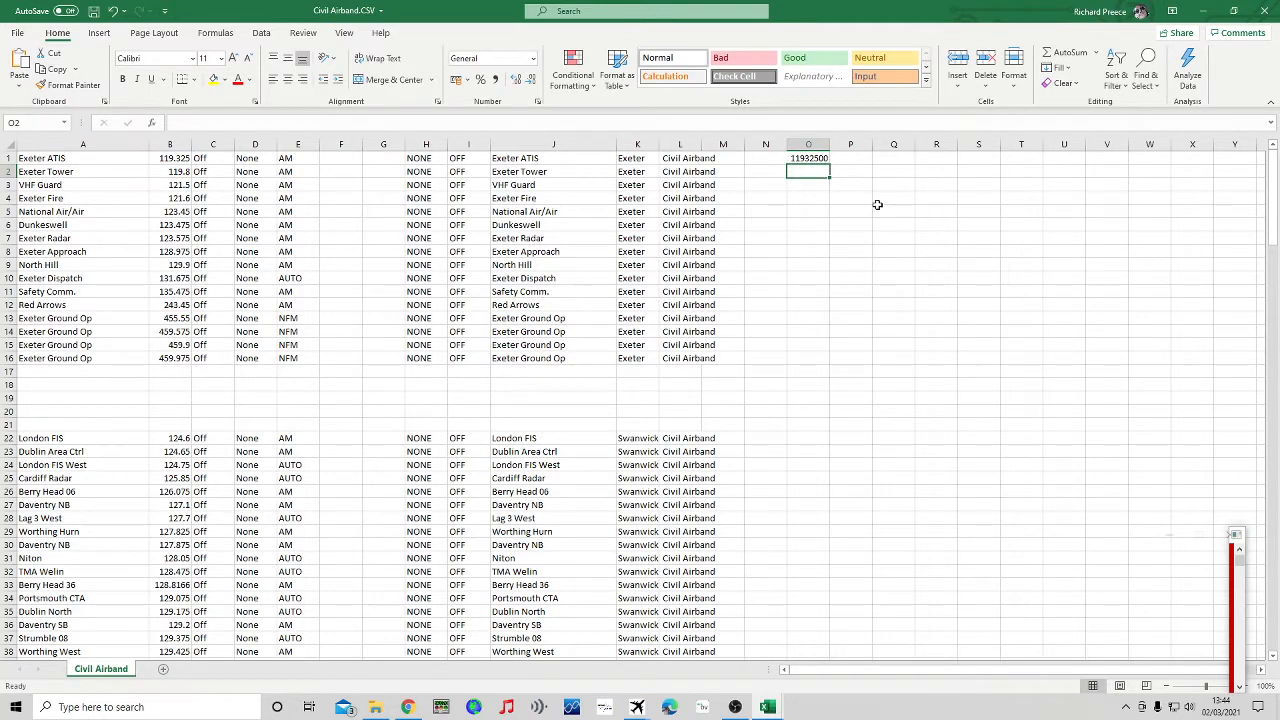
# Copy the conversion formula from O1 into cells O2 to O16 for the other Exeter entries
pyautogui.click(817, 158)
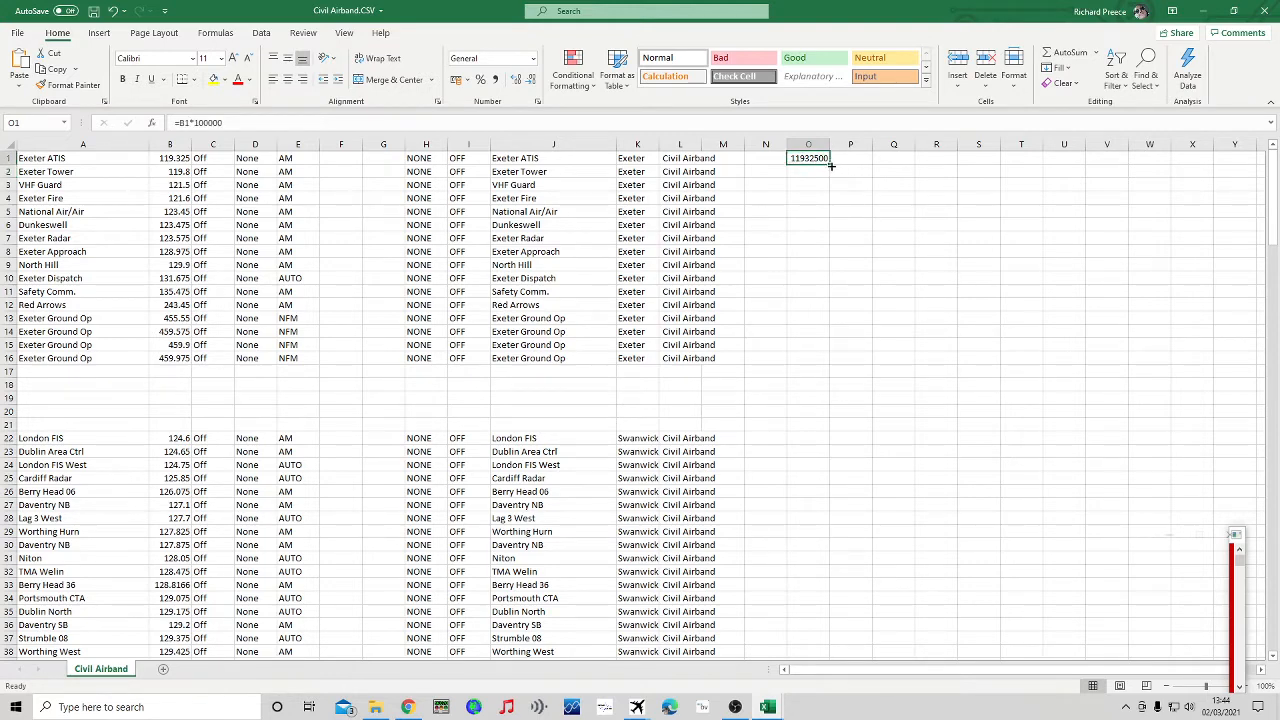
pyautogui.doubleClick(831, 166)
pyautogui.click(869, 200)
pyautogui.click(809, 159)
pyautogui.rightClick(809, 159)
pyautogui.click(835, 188)
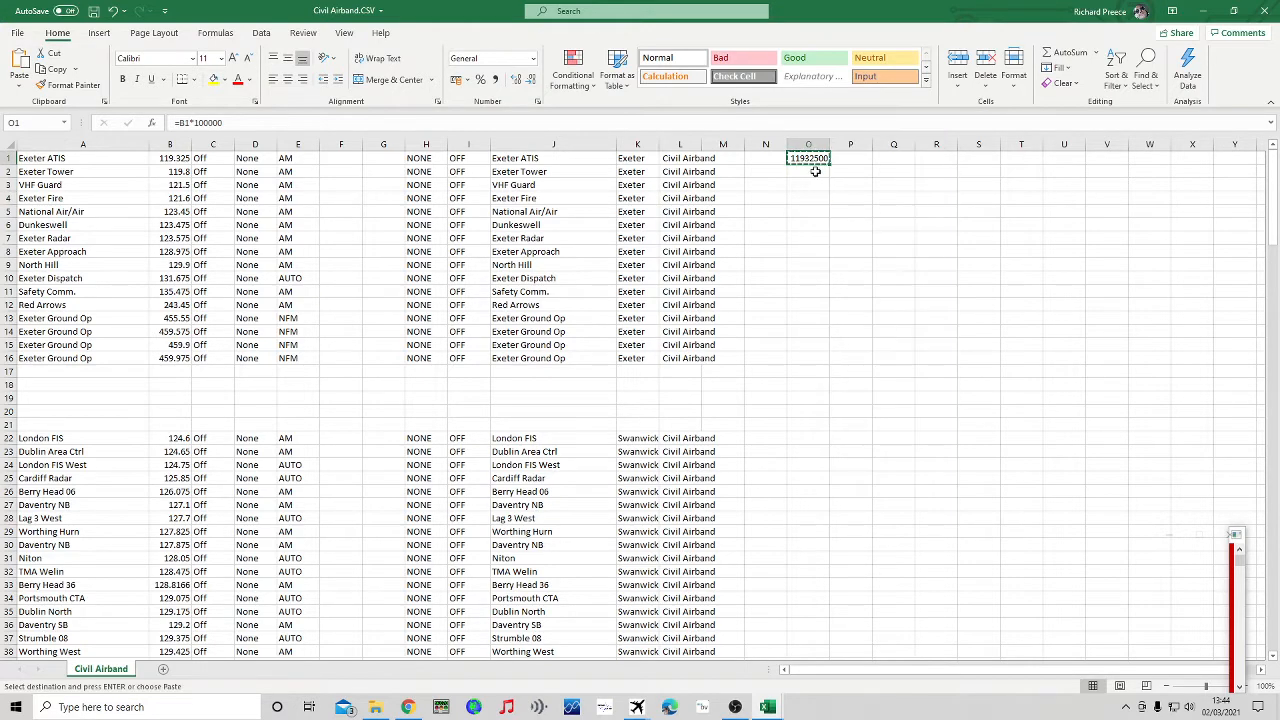
pyautogui.moveTo(808, 172); pyautogui.dragTo(814, 357)
pyautogui.rightClick(814, 357)
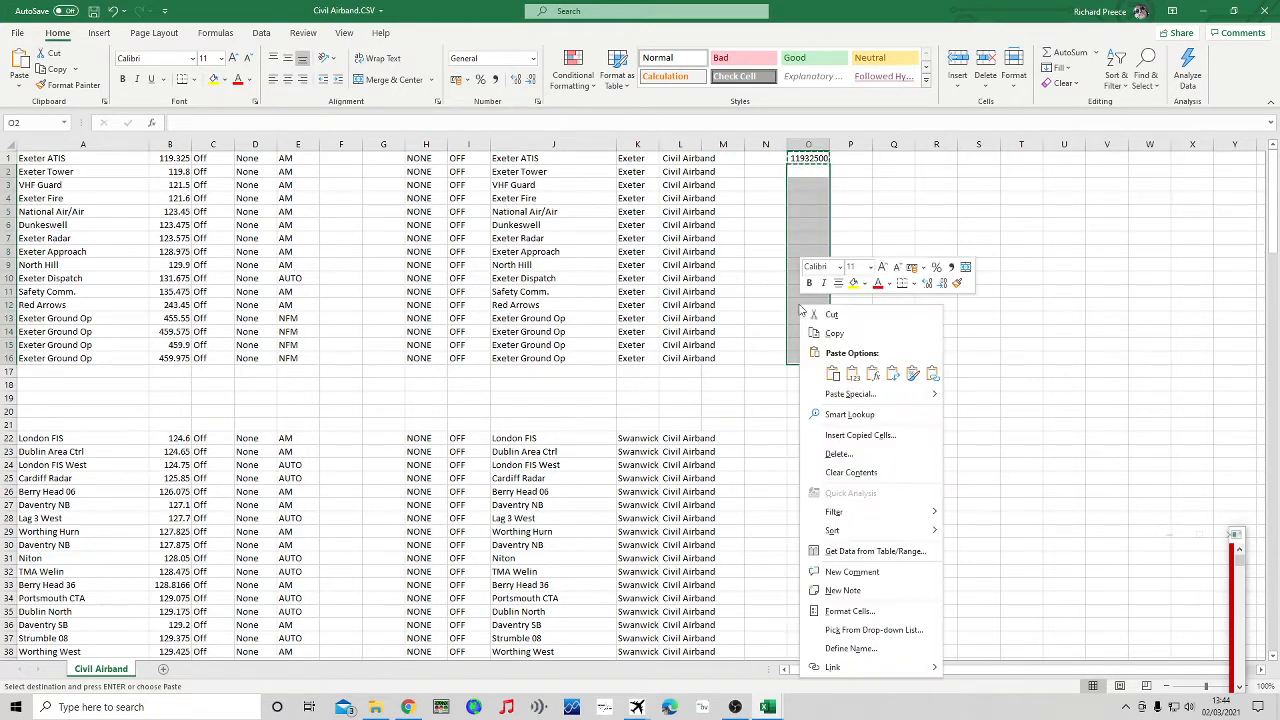
pyautogui.click(835, 376)
pyautogui.click(935, 384)
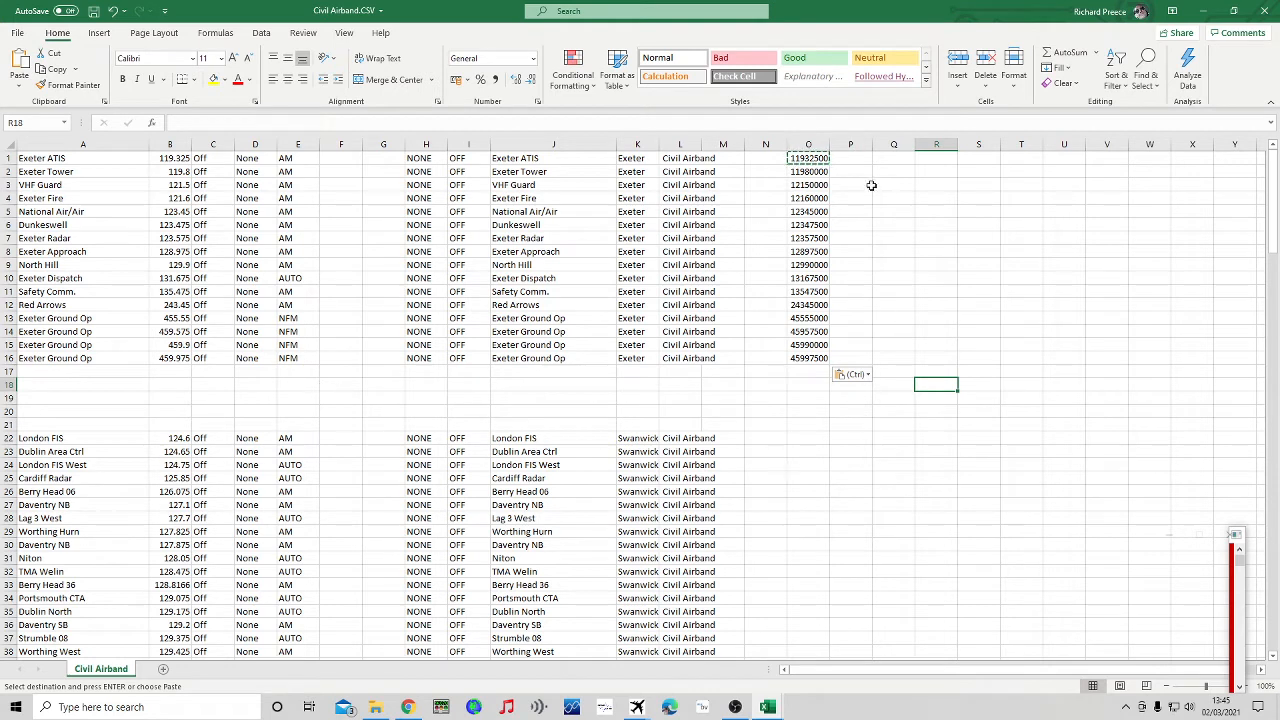
# Copy the converted Exeter frequencies in cells O1 to O16
pyautogui.moveTo(810, 158); pyautogui.dragTo(800, 358)
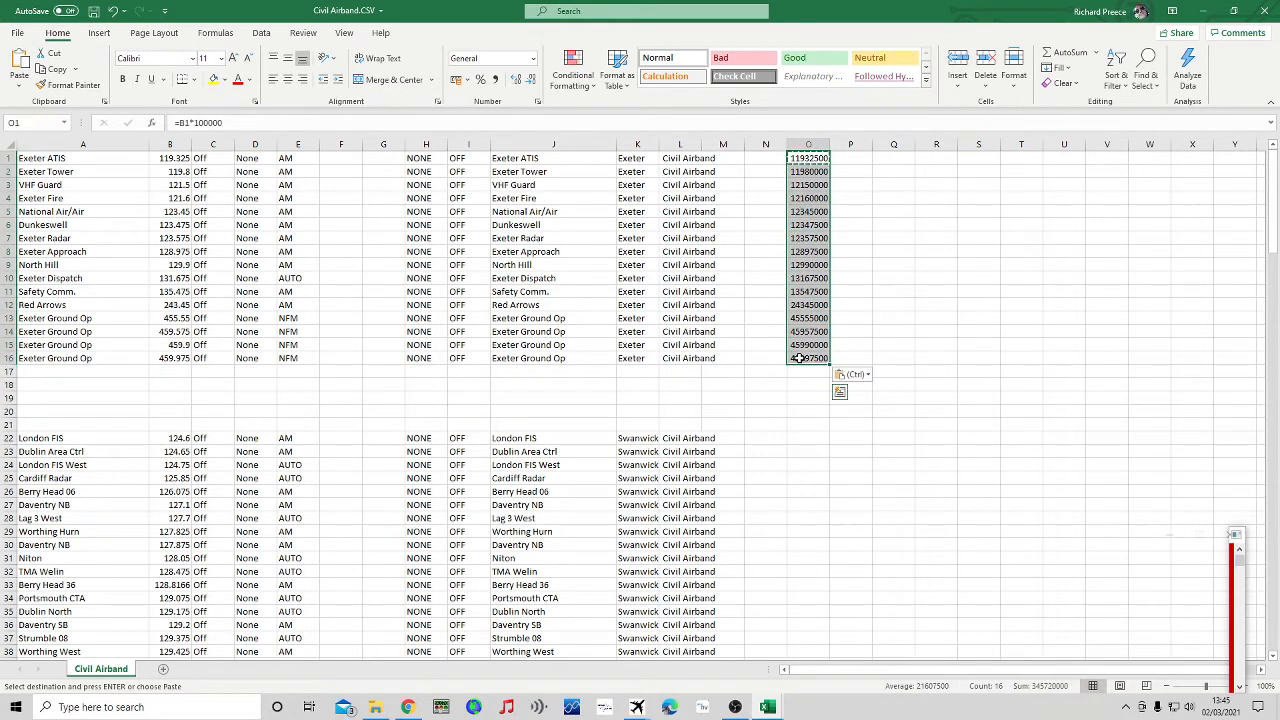
pyautogui.rightClick(808, 320)
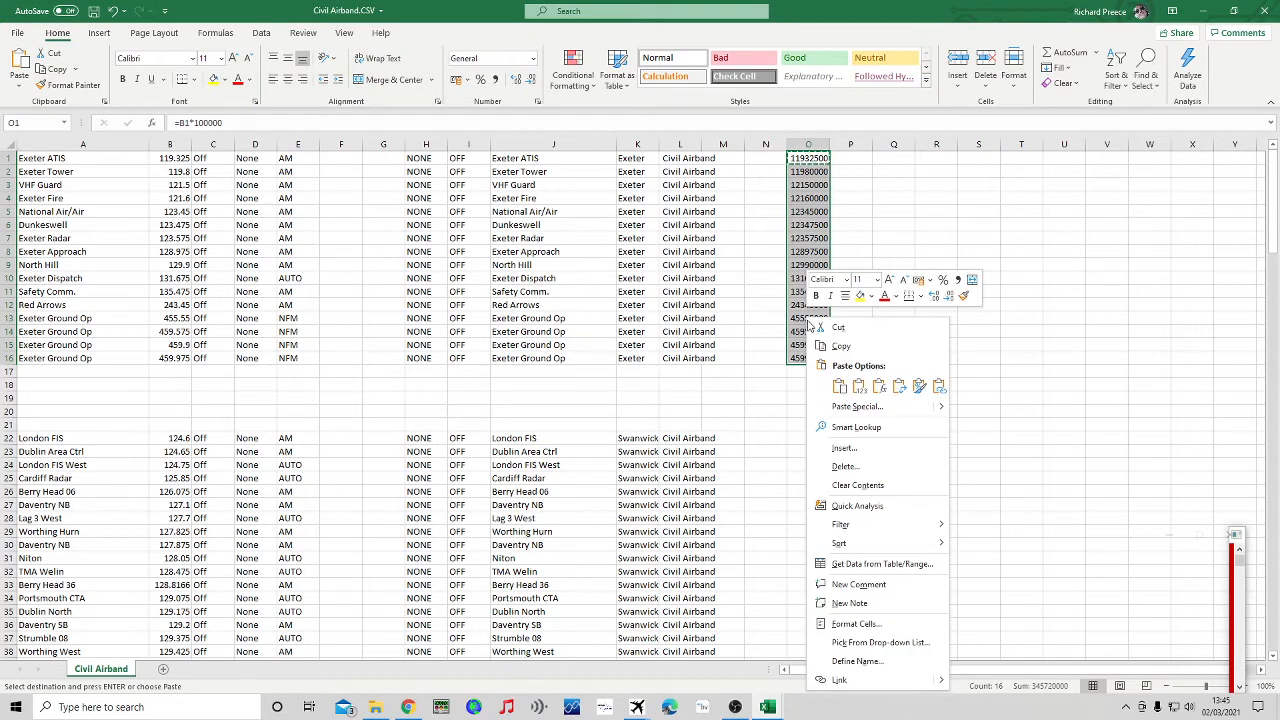
pyautogui.click(841, 345)
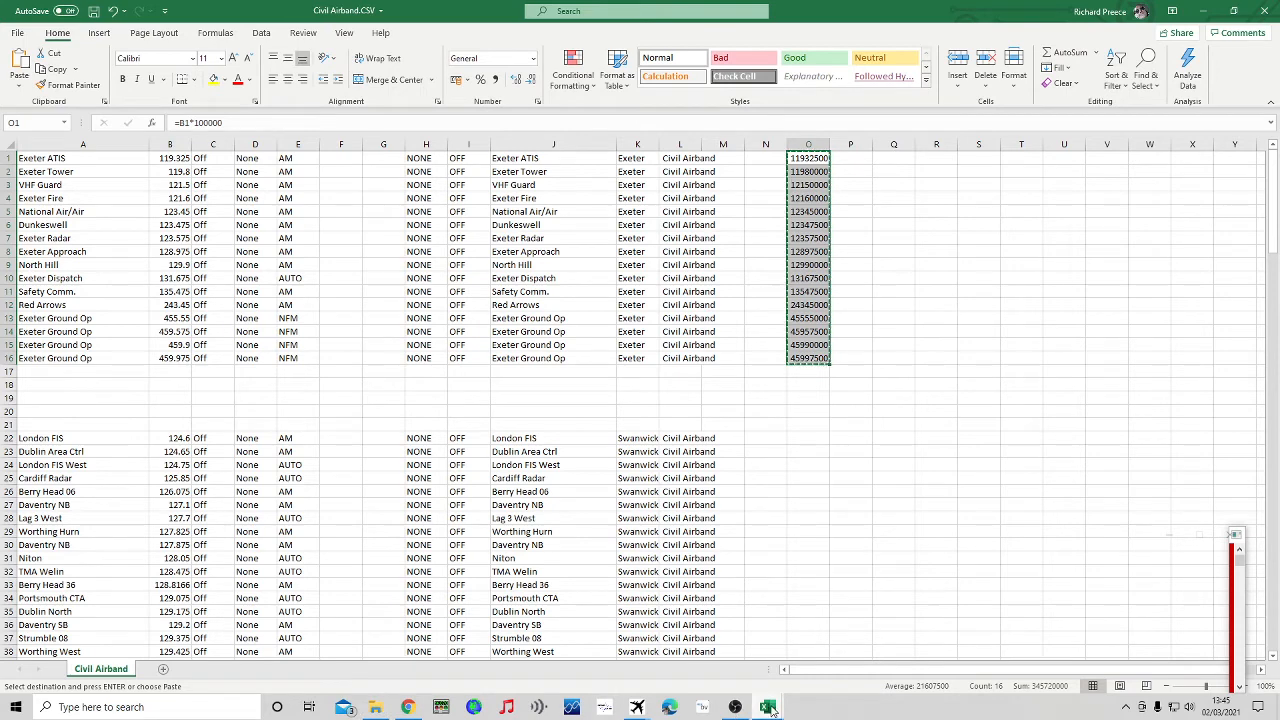
# Switch to the sample (1).csv workbook and clear the frequencies in cells C1 to C18
pyautogui.moveTo(770, 708)
pyautogui.click(718, 637)
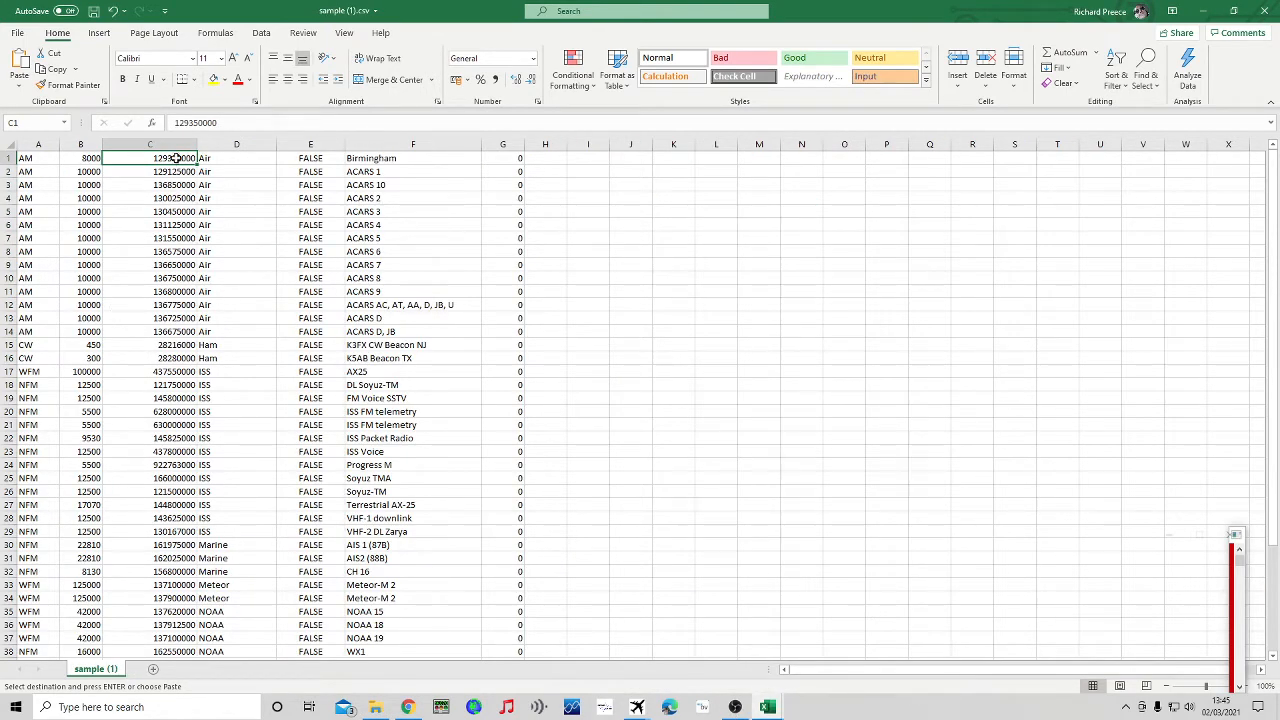
pyautogui.moveTo(175, 158); pyautogui.dragTo(182, 385)
pyautogui.rightClick(165, 317)
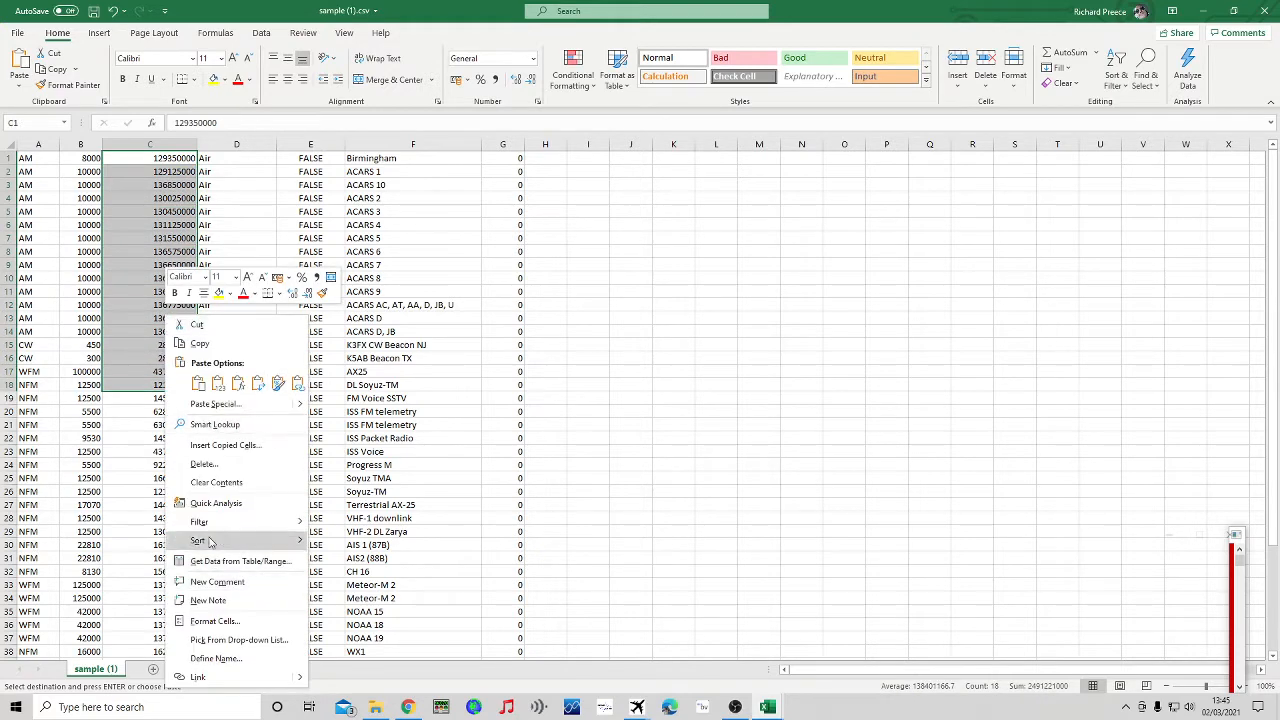
pyautogui.click(218, 483)
pyautogui.click(578, 454)
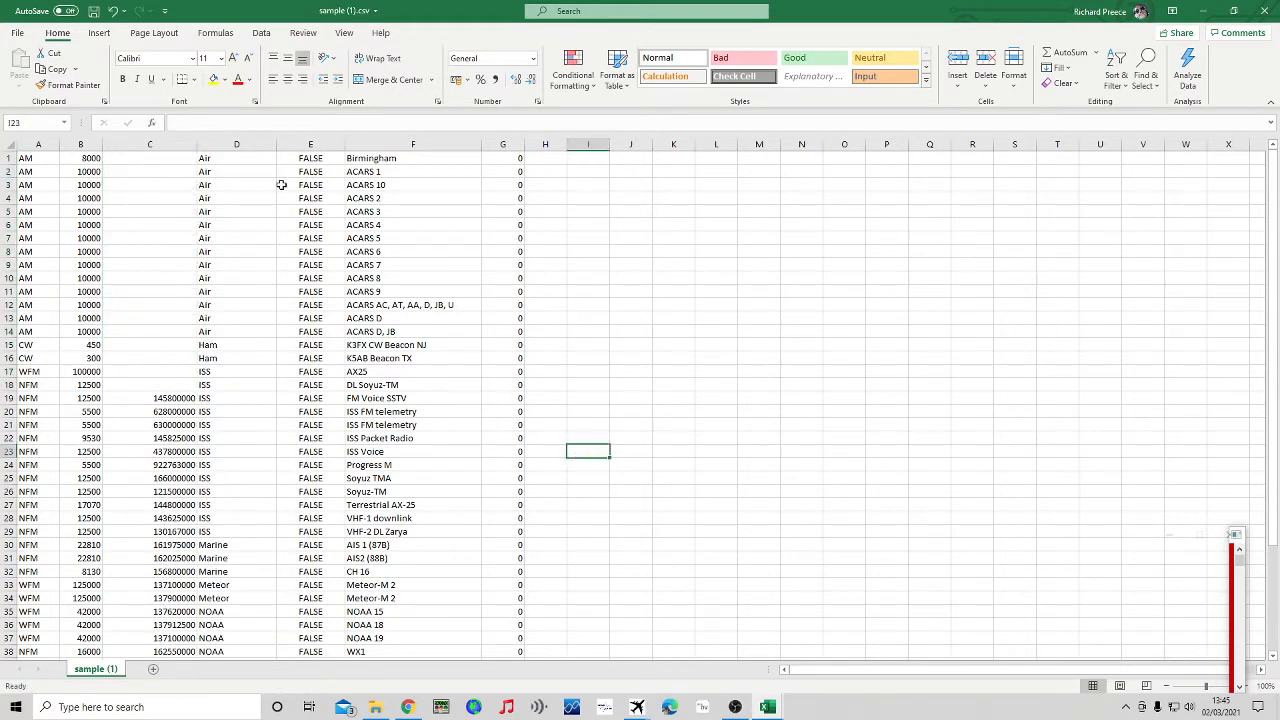
# Return to the Civil Airband.CSV workbook and copy the converted frequencies in O1 to O16 again
pyautogui.click(144, 157)
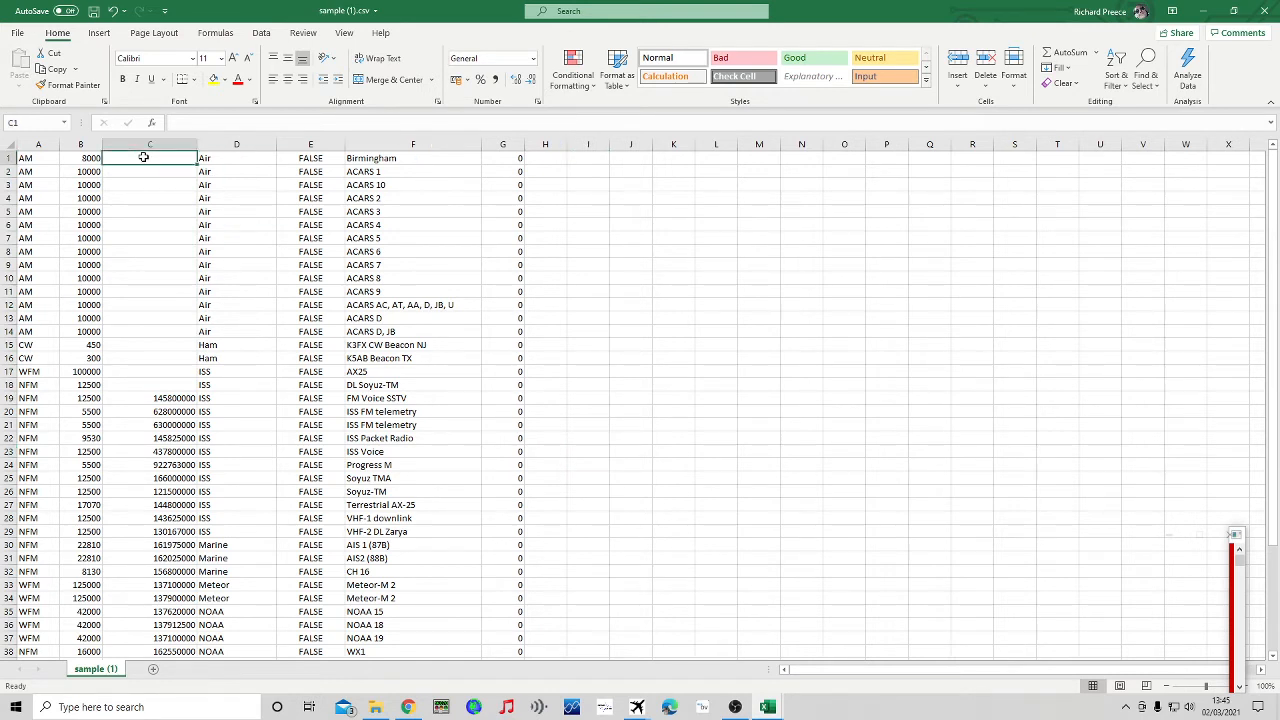
pyautogui.rightClick(145, 159)
pyautogui.press('Escape')
pyautogui.moveTo(760, 710)
pyautogui.click(808, 667)
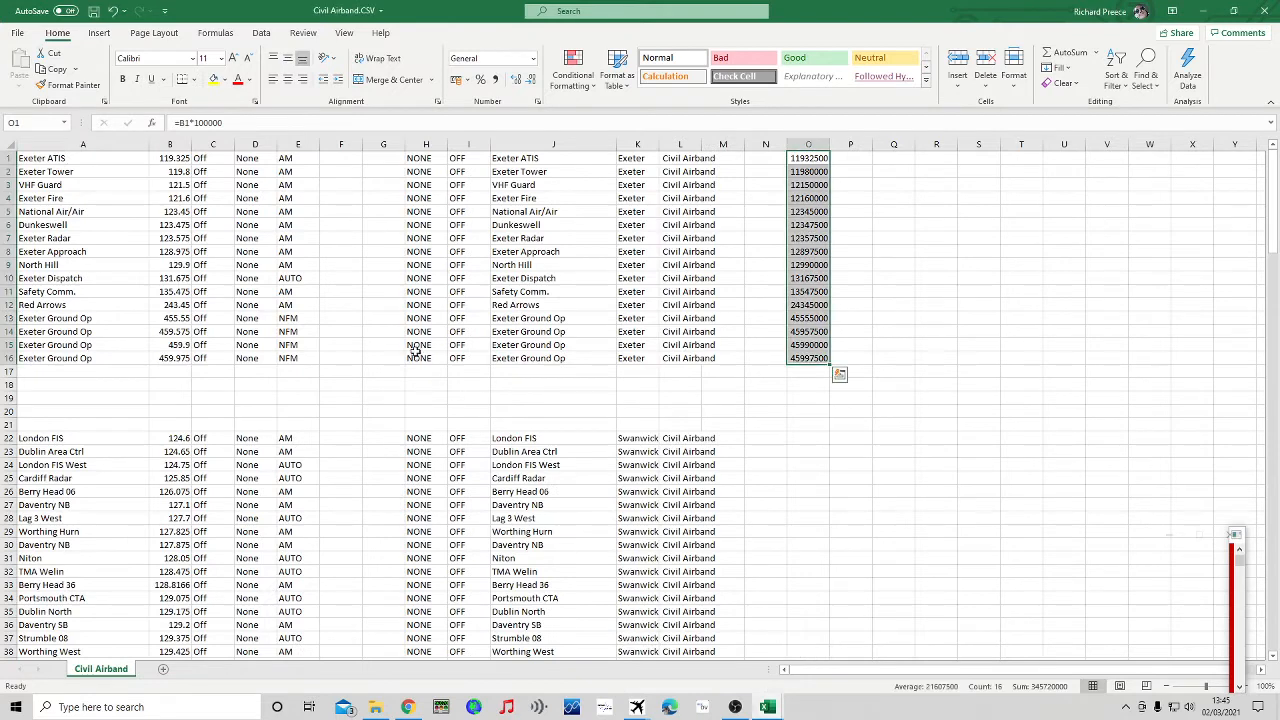
pyautogui.rightClick(812, 244)
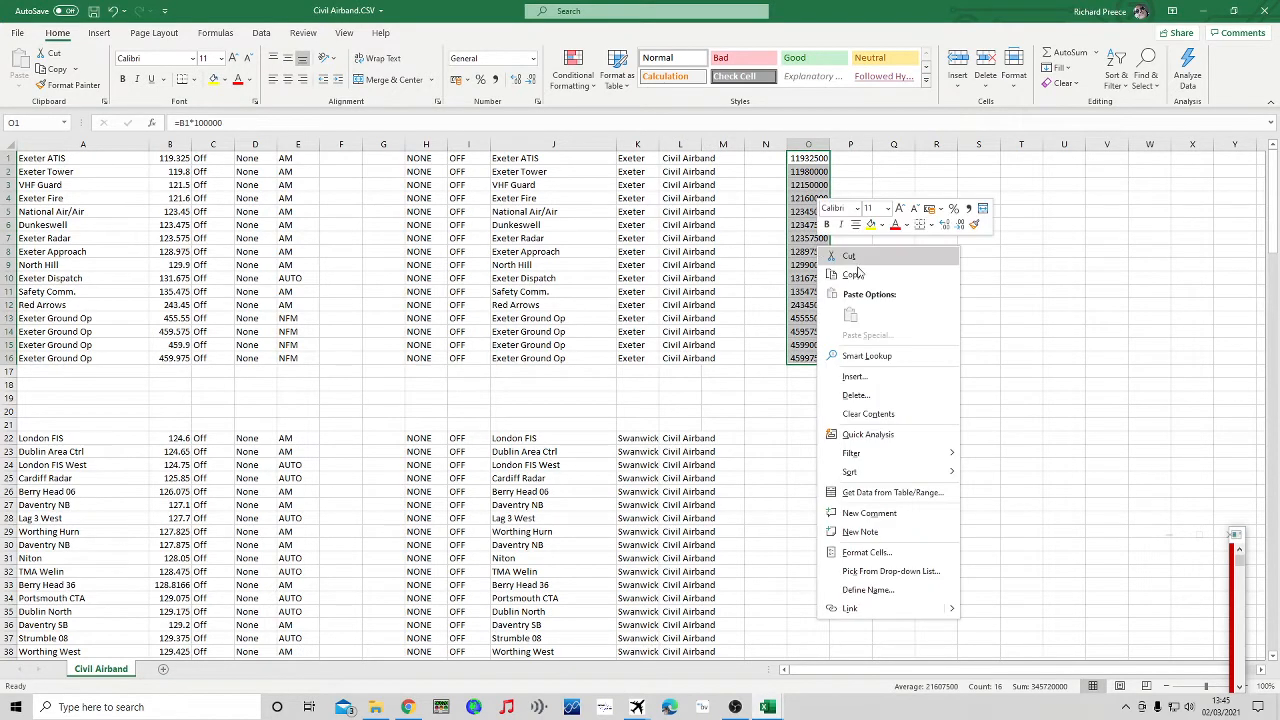
pyautogui.click(857, 269)
# Switch to the sample (1).csv workbook and paste the copied frequencies as values starting at cell C1
pyautogui.moveTo(768, 707)
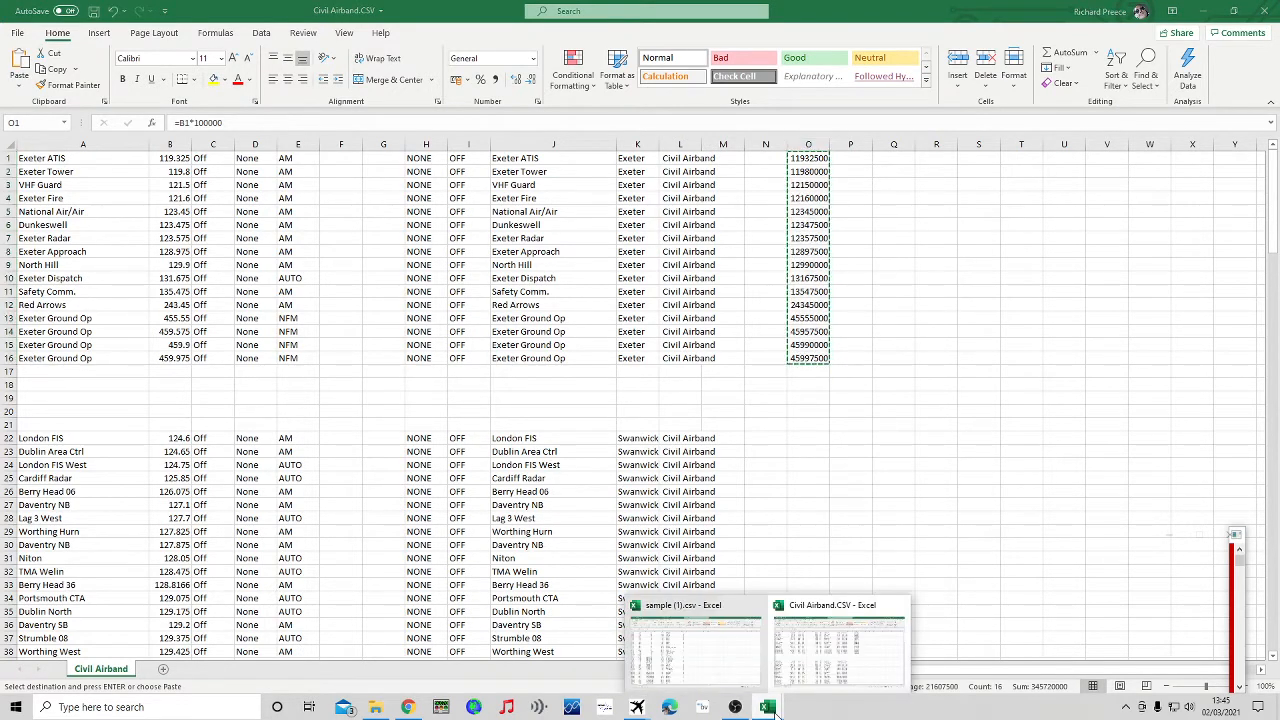
pyautogui.click(687, 670)
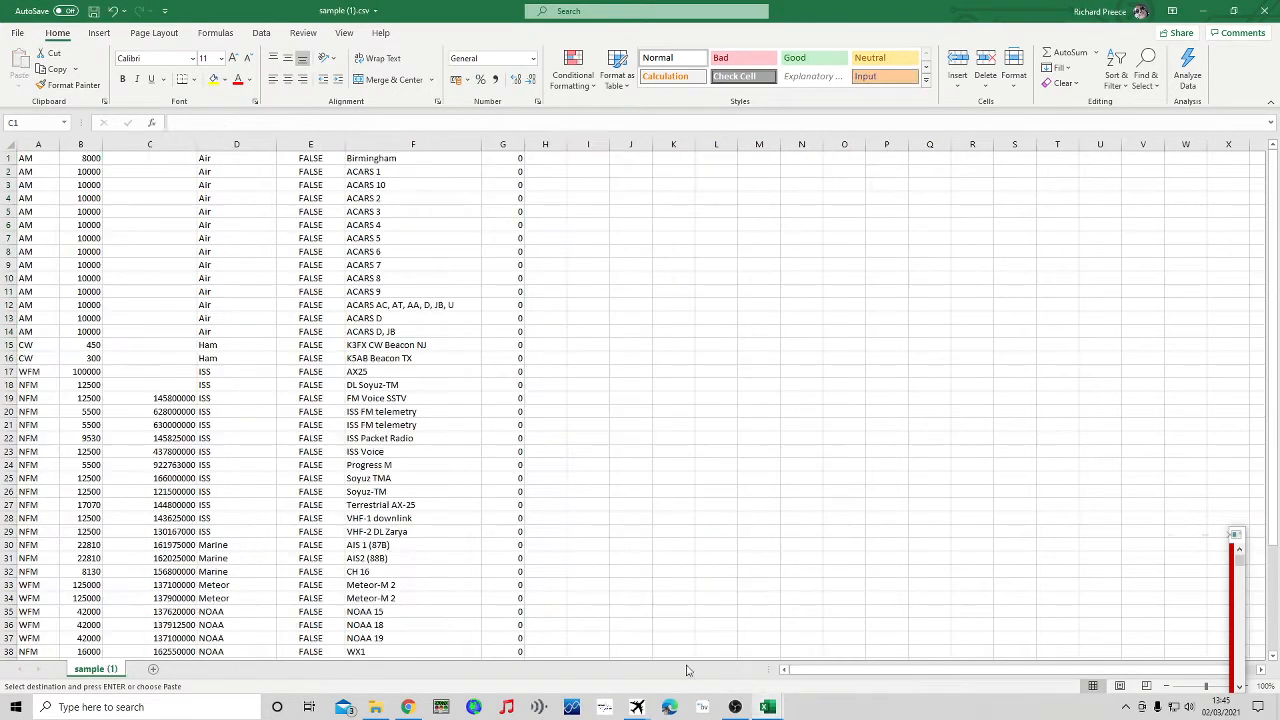
pyautogui.rightClick(140, 157)
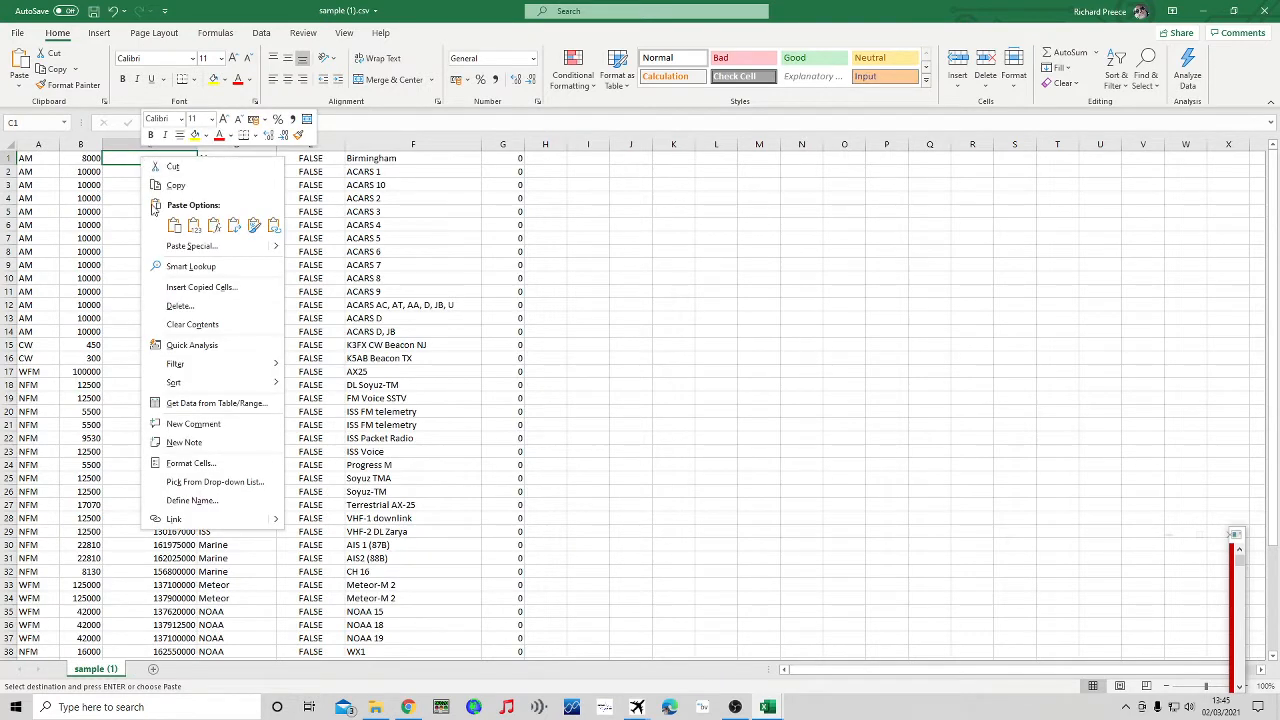
pyautogui.click(194, 225)
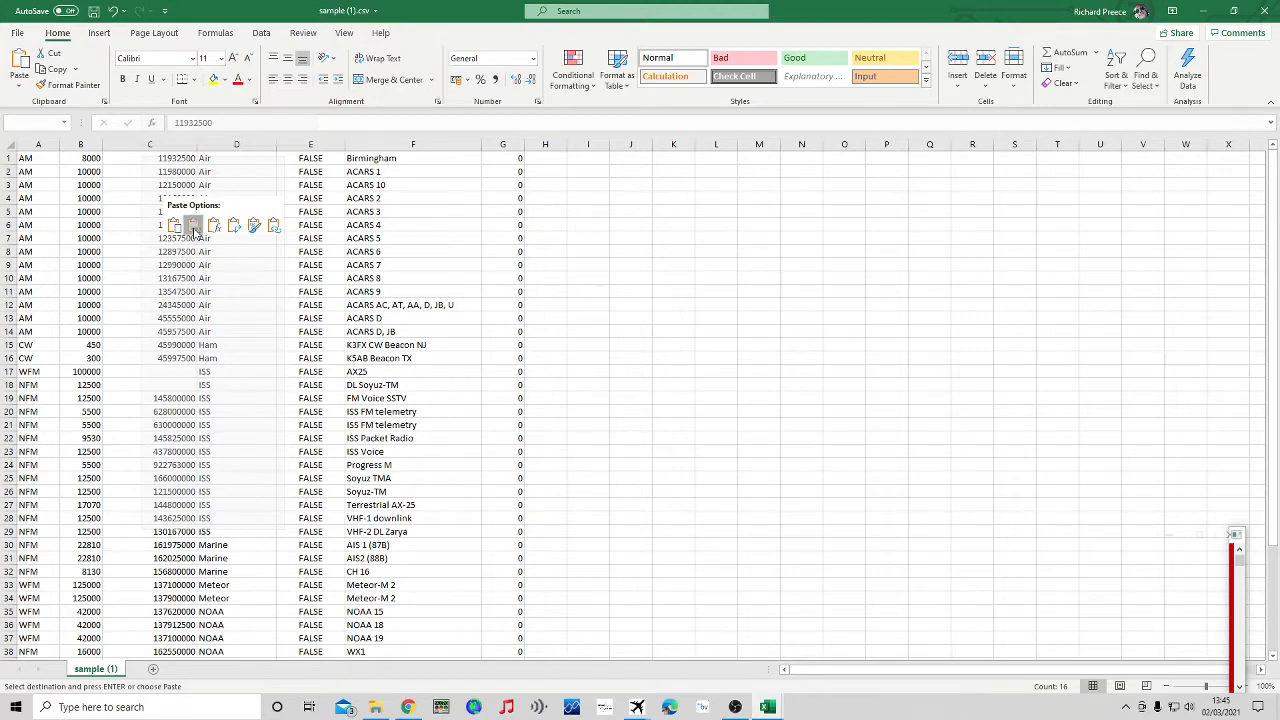
pyautogui.click(194, 225)
pyautogui.click(648, 372)
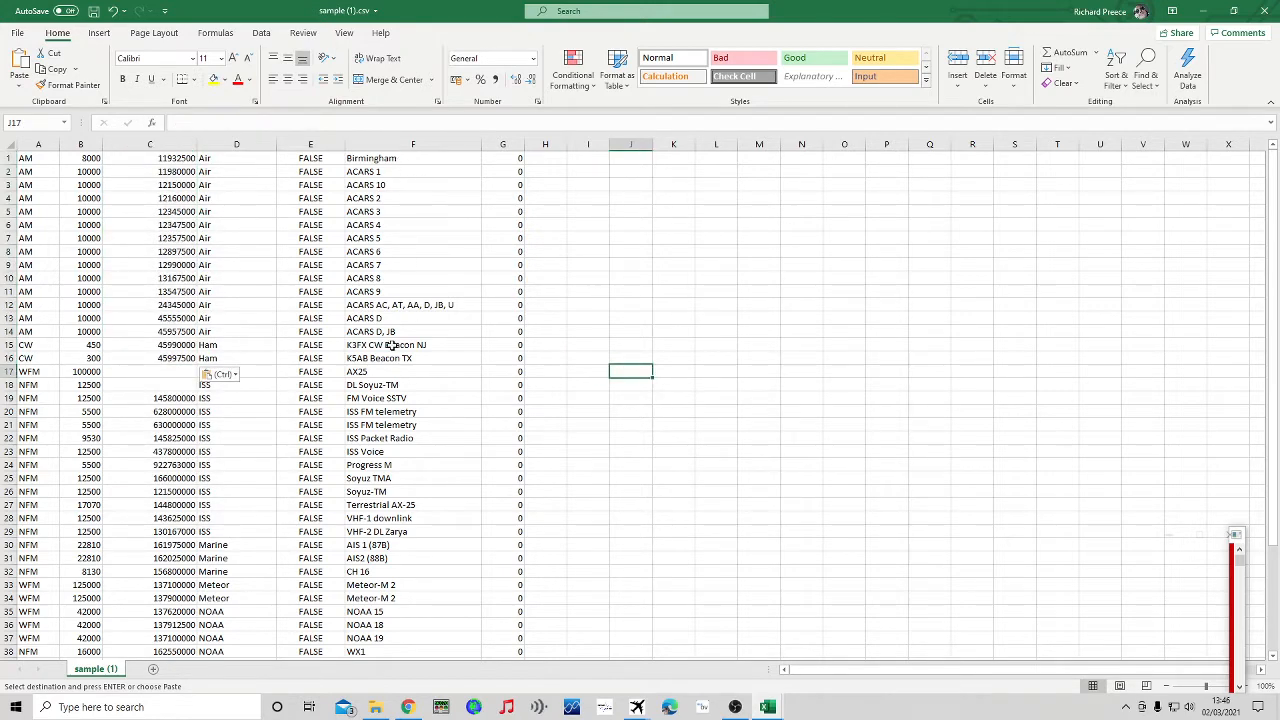
# Switch to the Civil Airband.CSV workbook and copy the Exeter channel names in cells J1 to J16
pyautogui.moveTo(770, 706)
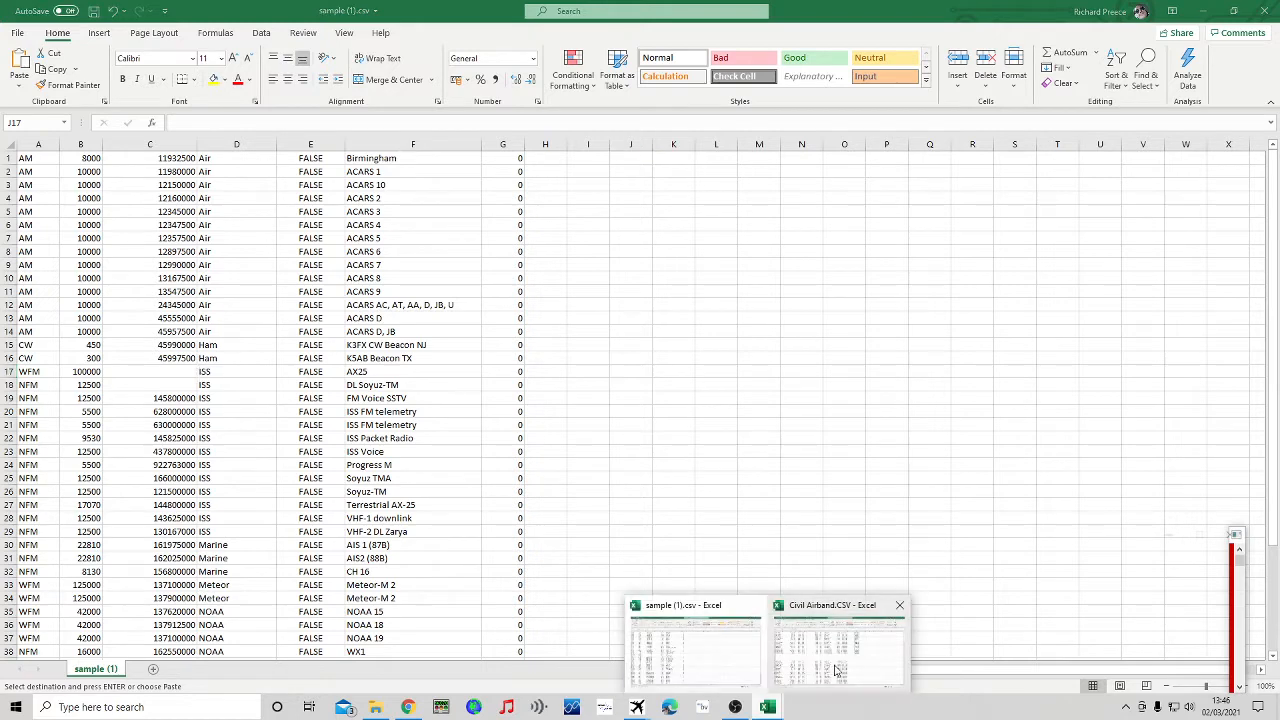
pyautogui.click(838, 667)
pyautogui.click(900, 289)
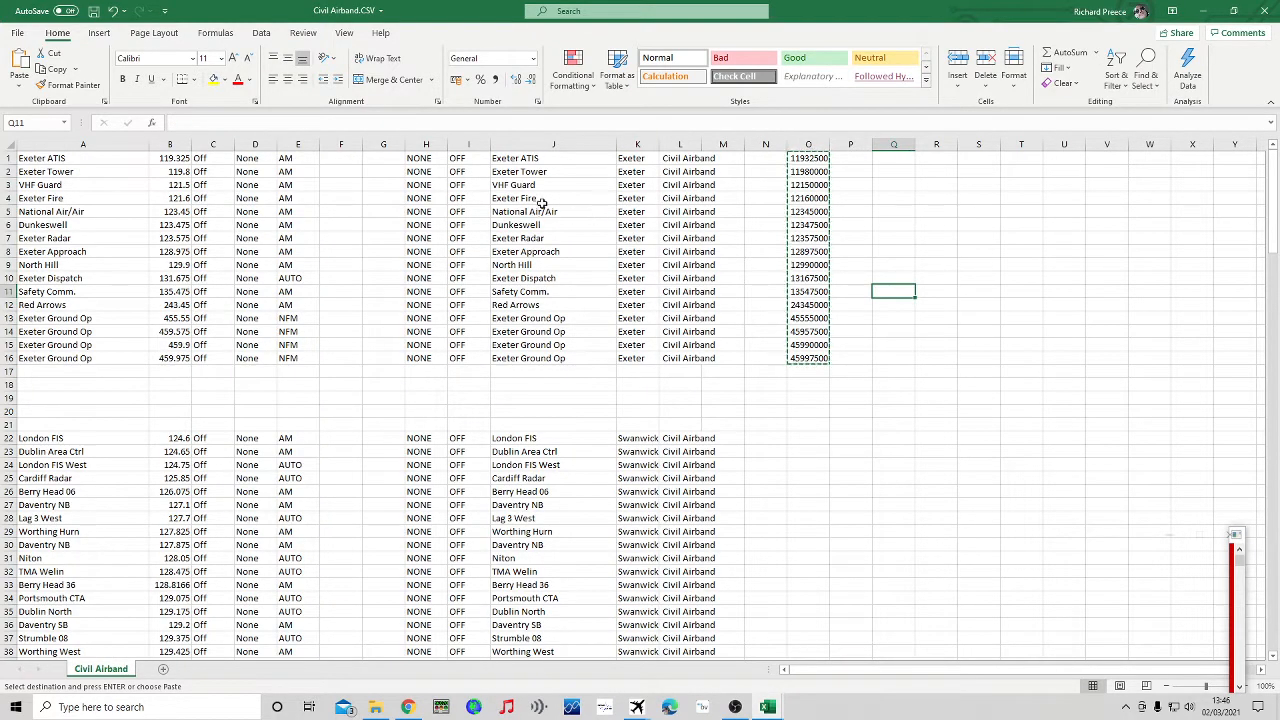
pyautogui.moveTo(530, 157); pyautogui.dragTo(535, 357)
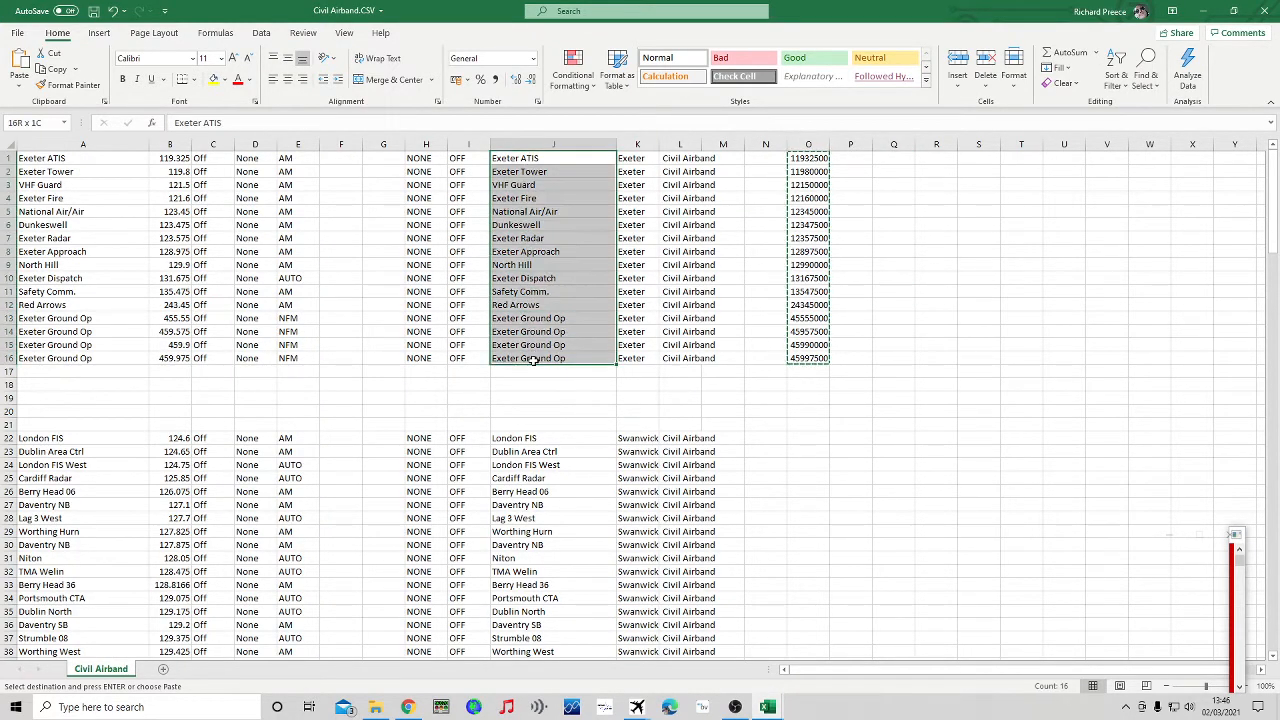
pyautogui.rightClick(531, 249)
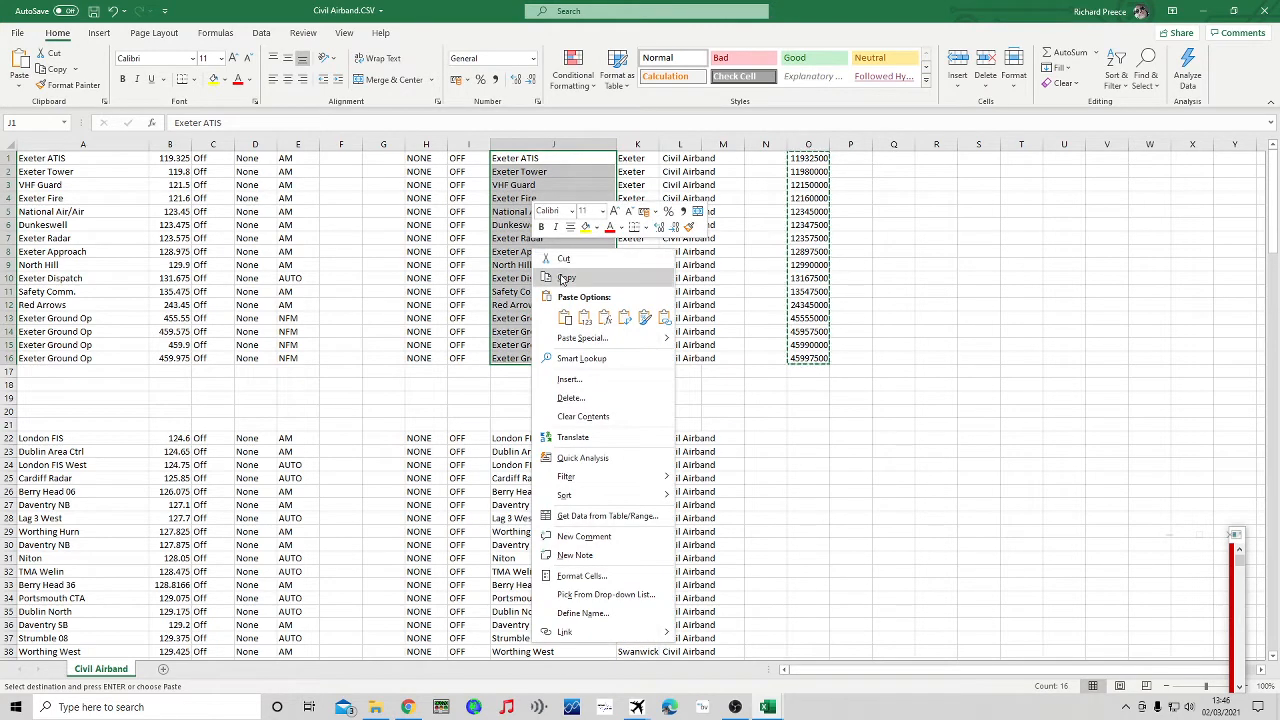
pyautogui.click(560, 281)
# Switch to the sample (1).csv workbook and paste the copied channel names as values starting at cell F1
pyautogui.moveTo(767, 707)
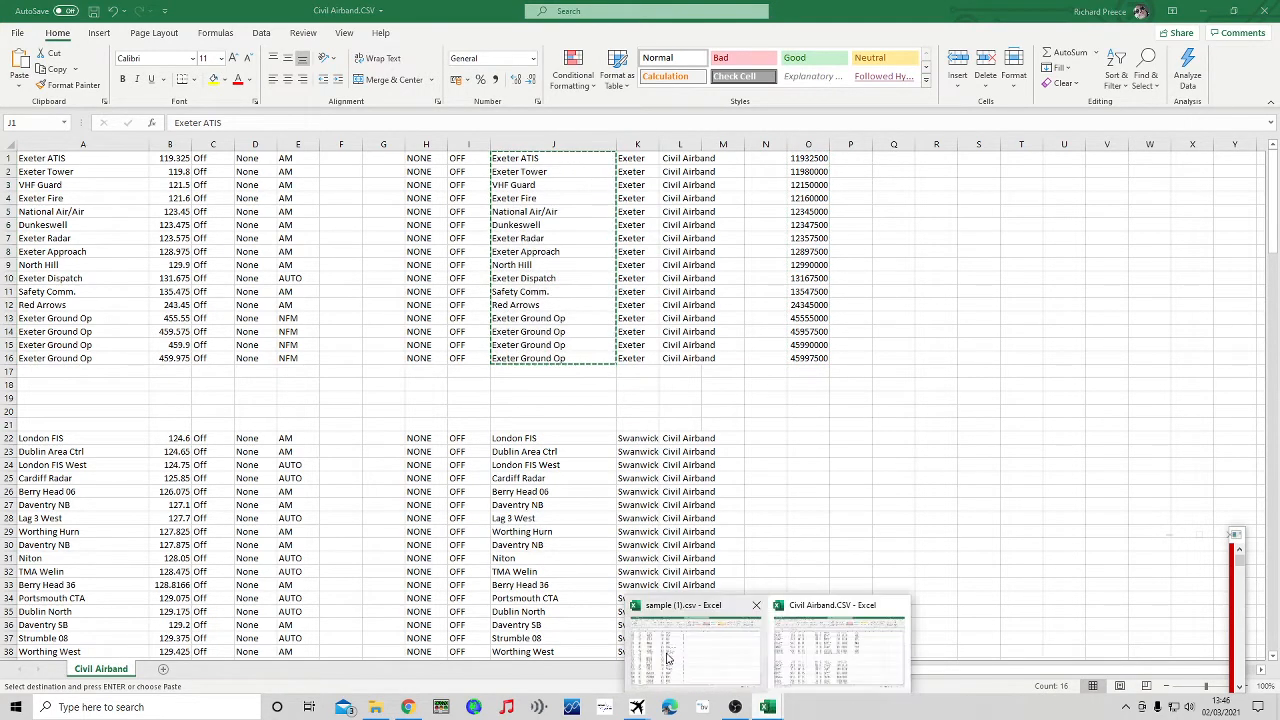
pyautogui.click(925, 685)
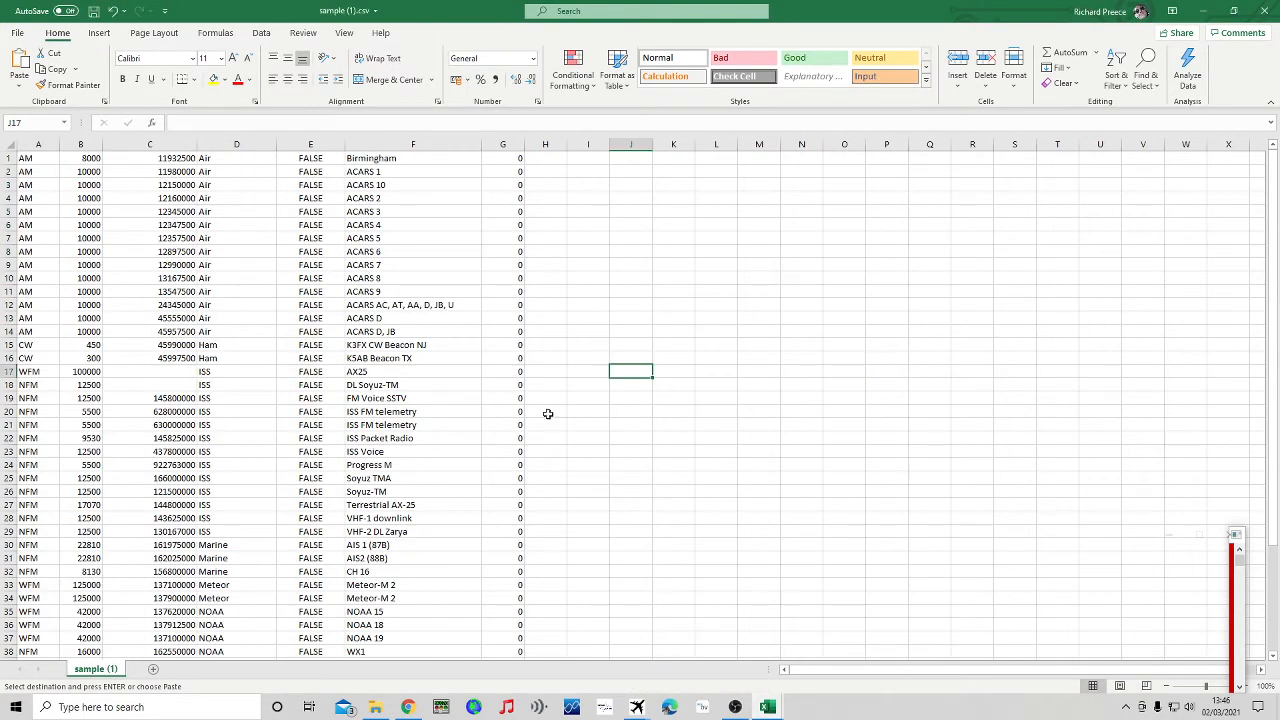
pyautogui.click(397, 160)
pyautogui.rightClick(398, 160)
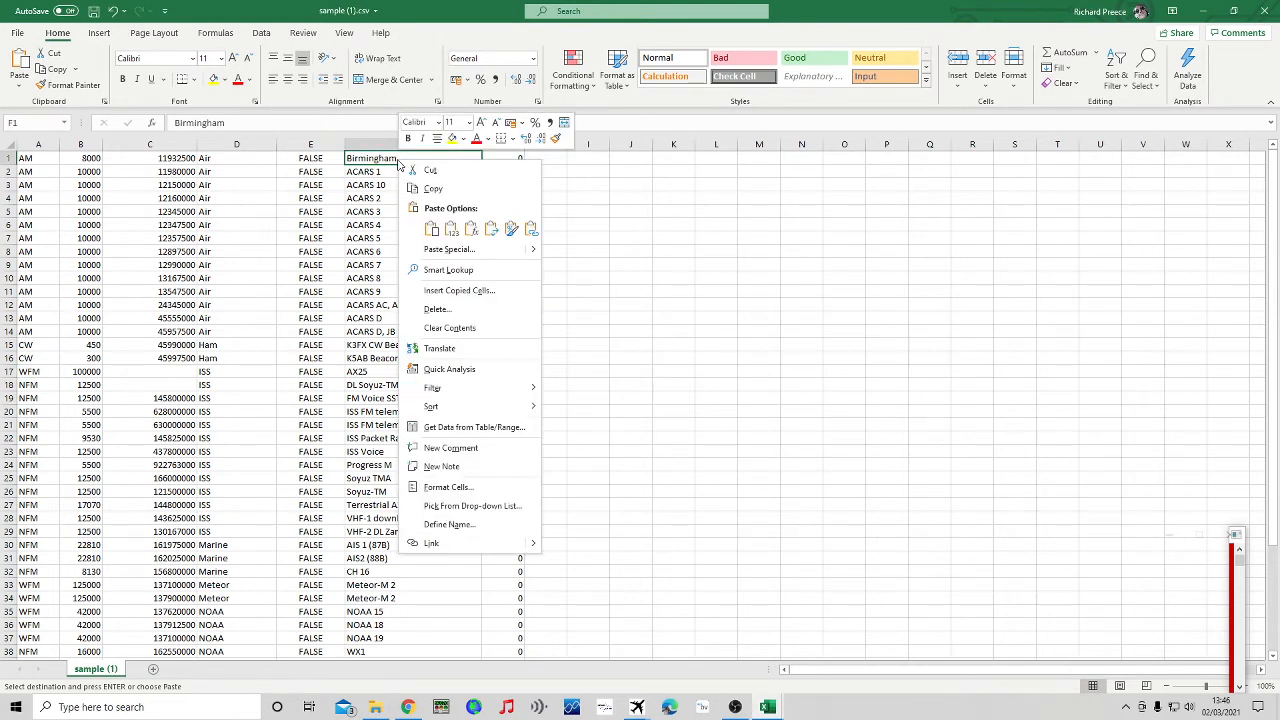
pyautogui.click(449, 231)
pyautogui.click(584, 263)
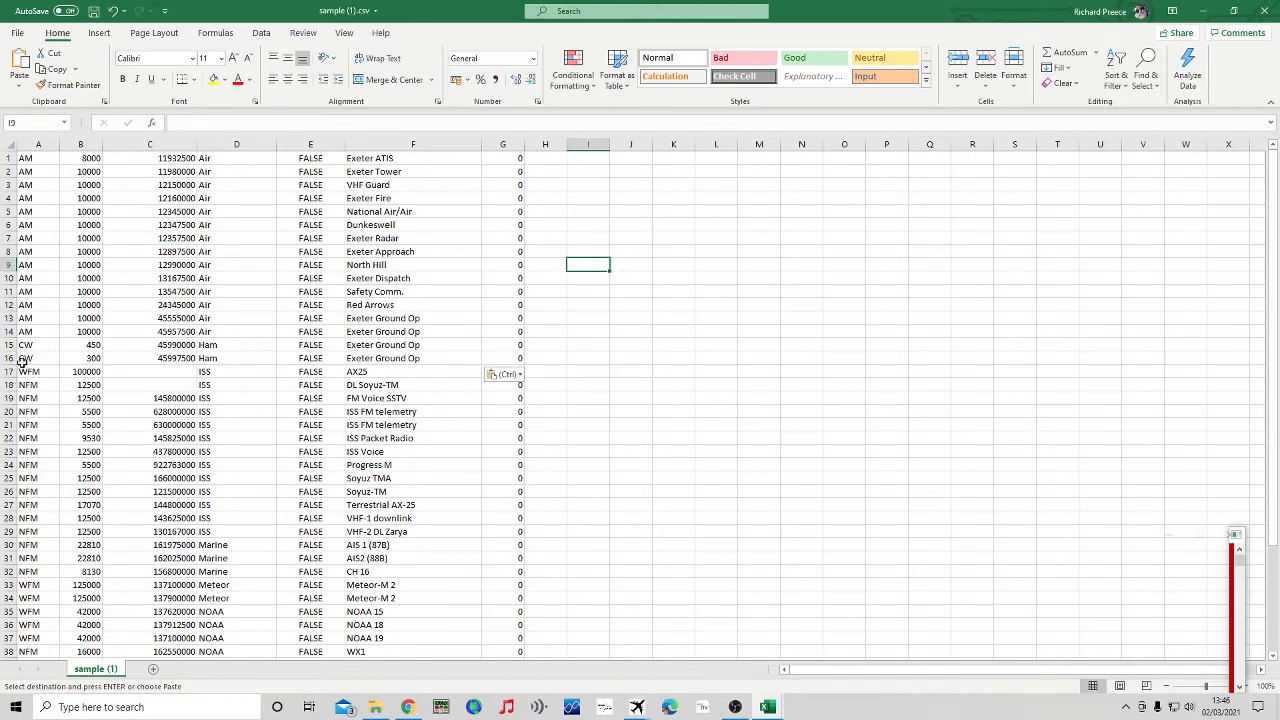
# Remove the leftover sample entries in rows 17 to 48
pyautogui.moveTo(8, 371); pyautogui.dragTo(73, 185)
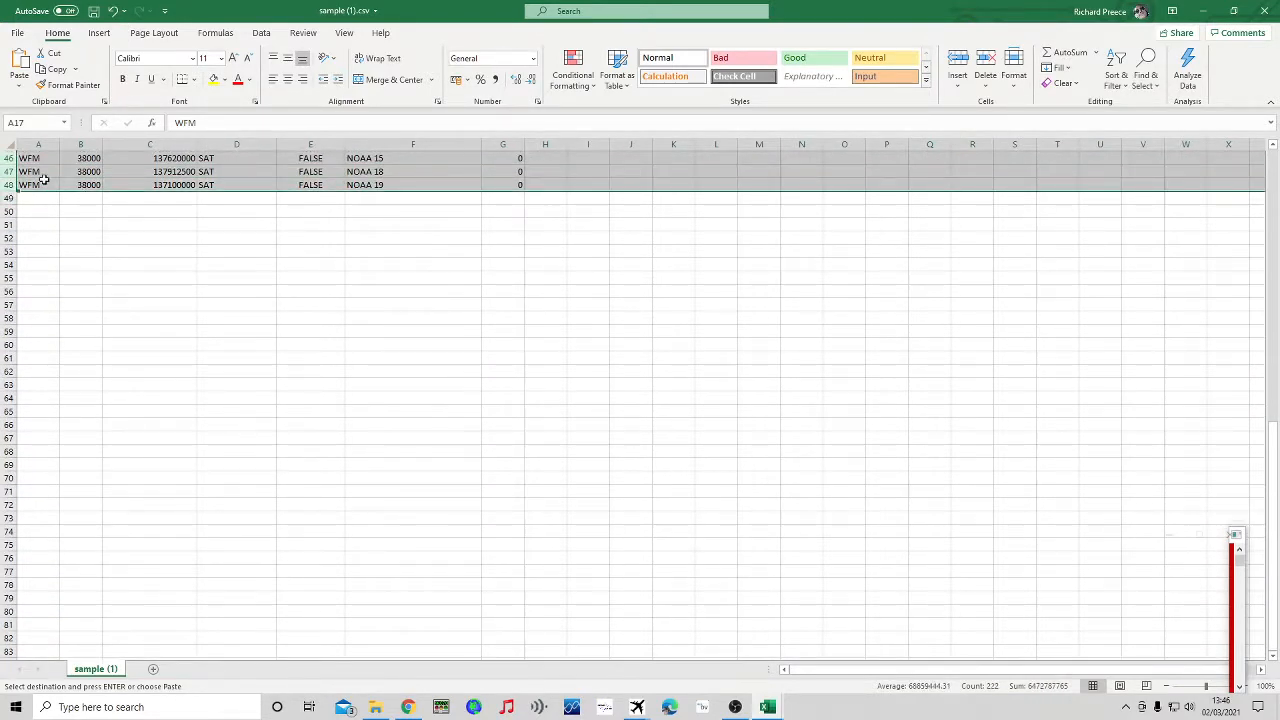
pyautogui.rightClick(45, 181)
pyautogui.click(96, 327)
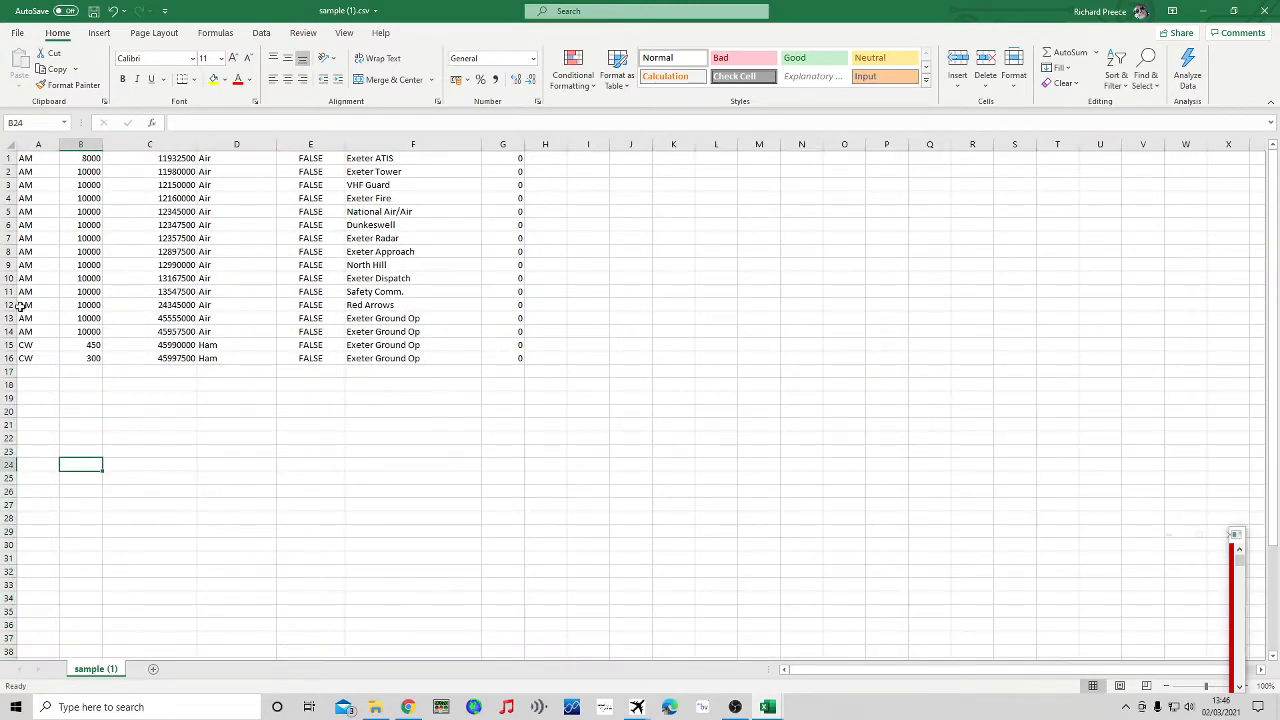
# Fill the AM detector type from cell A1 down to A16
pyautogui.click(36, 160)
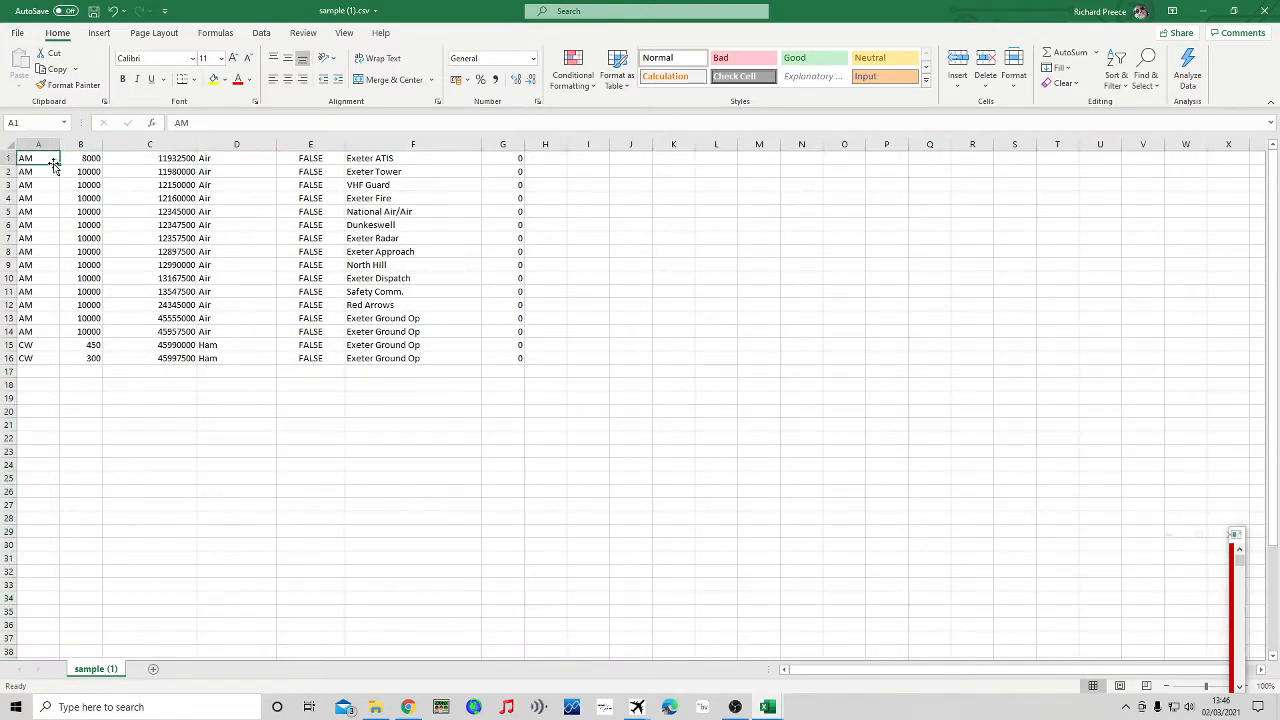
pyautogui.press('End')
pyautogui.press('Right')
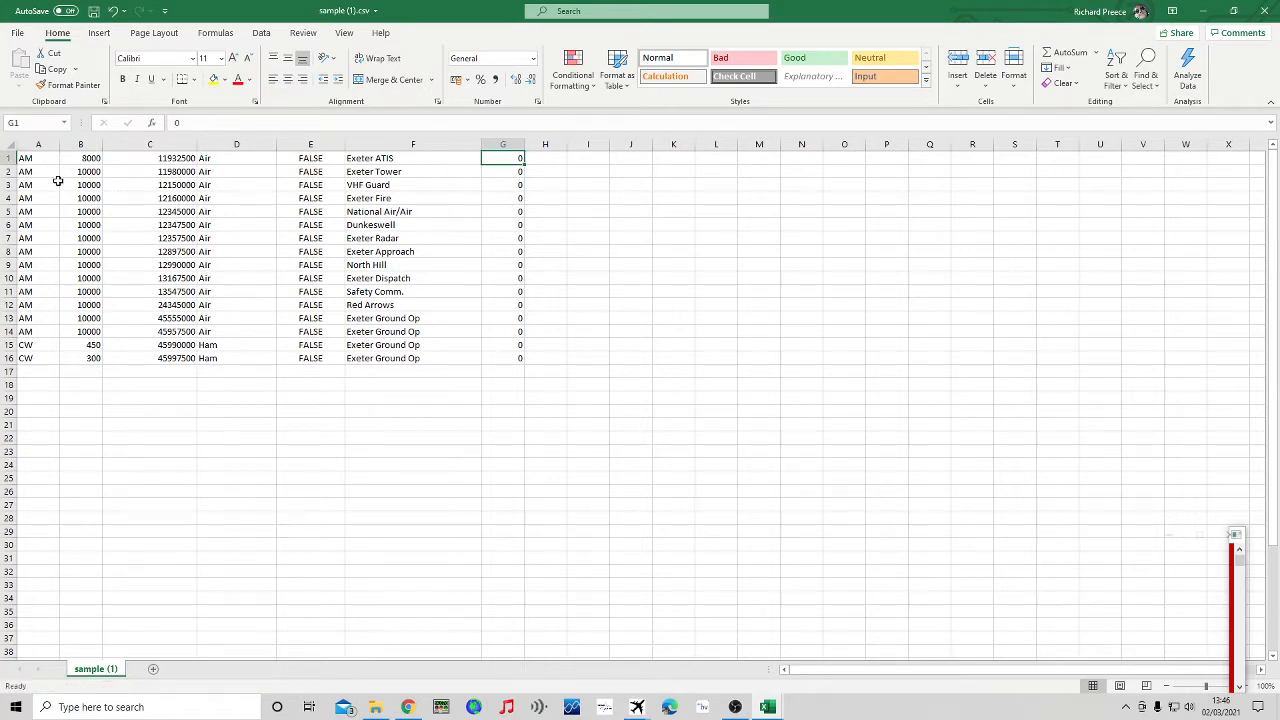
pyautogui.click(48, 157)
pyautogui.hotkey('ctrl', 'shift', 'Down')
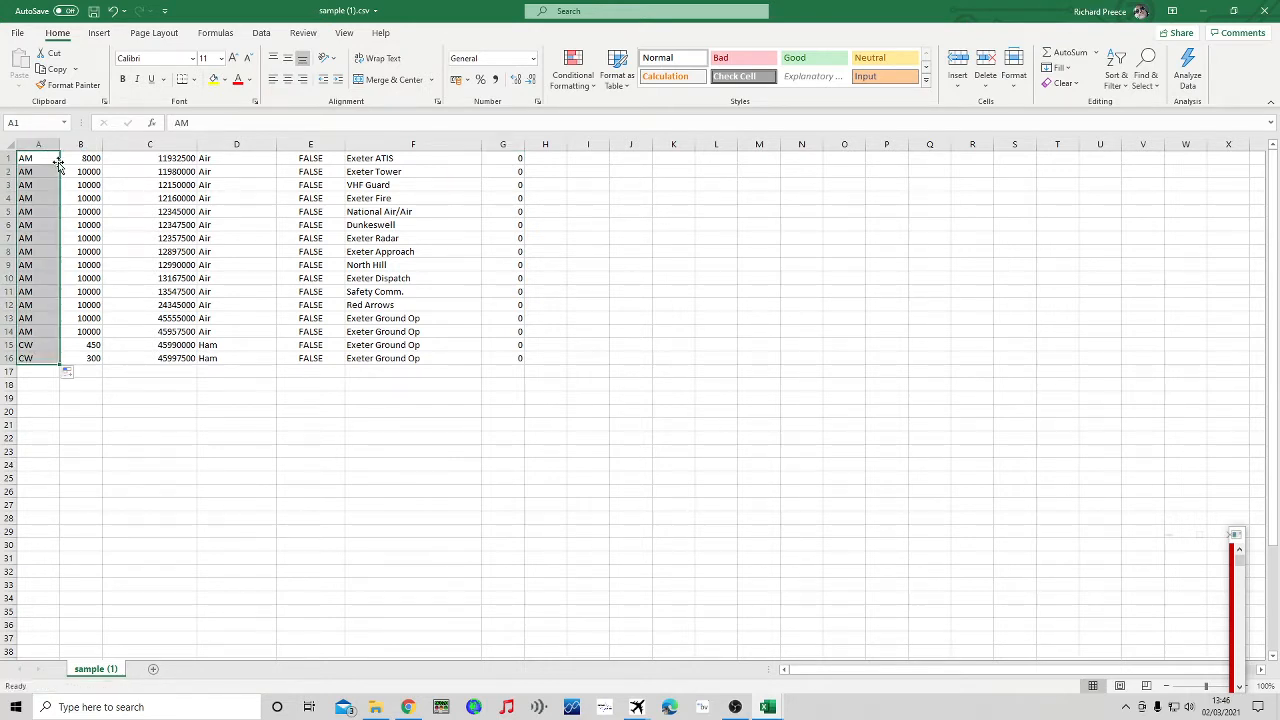
pyautogui.click(86, 518)
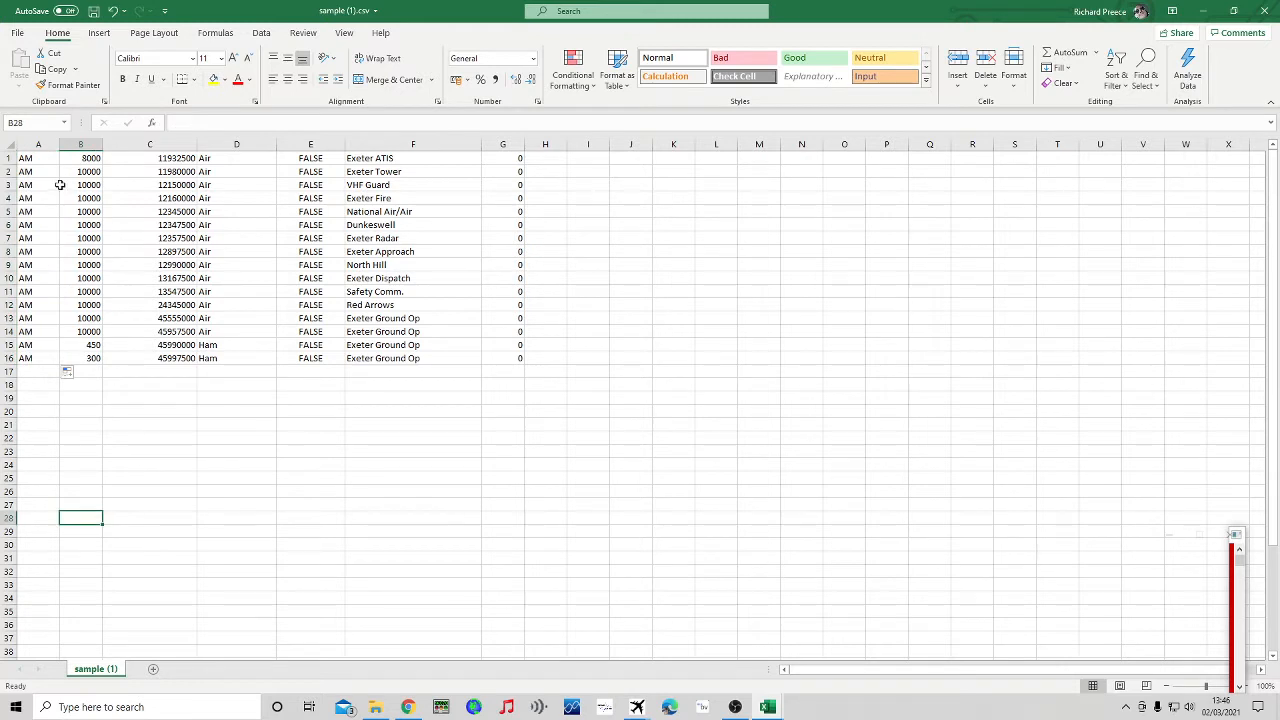
# Fill the 8000 filter bandwidth from cell B1 down to B16
pyautogui.click(40, 158)
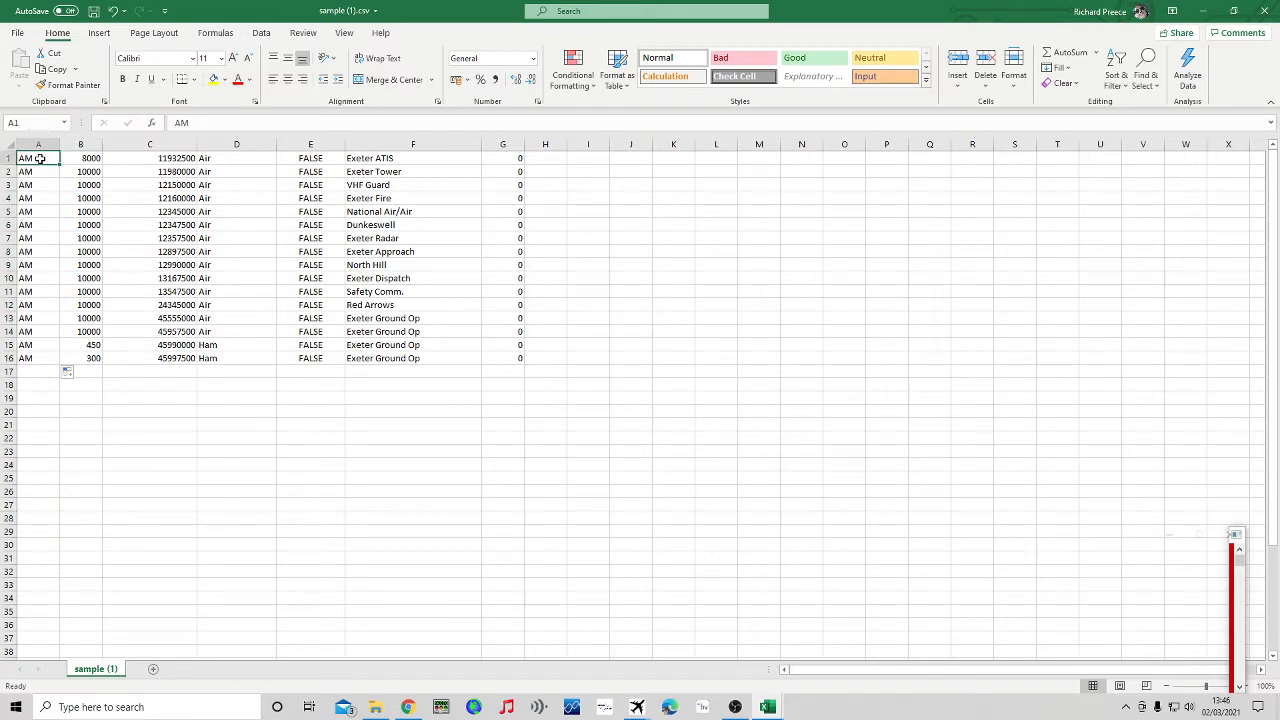
pyautogui.click(91, 158)
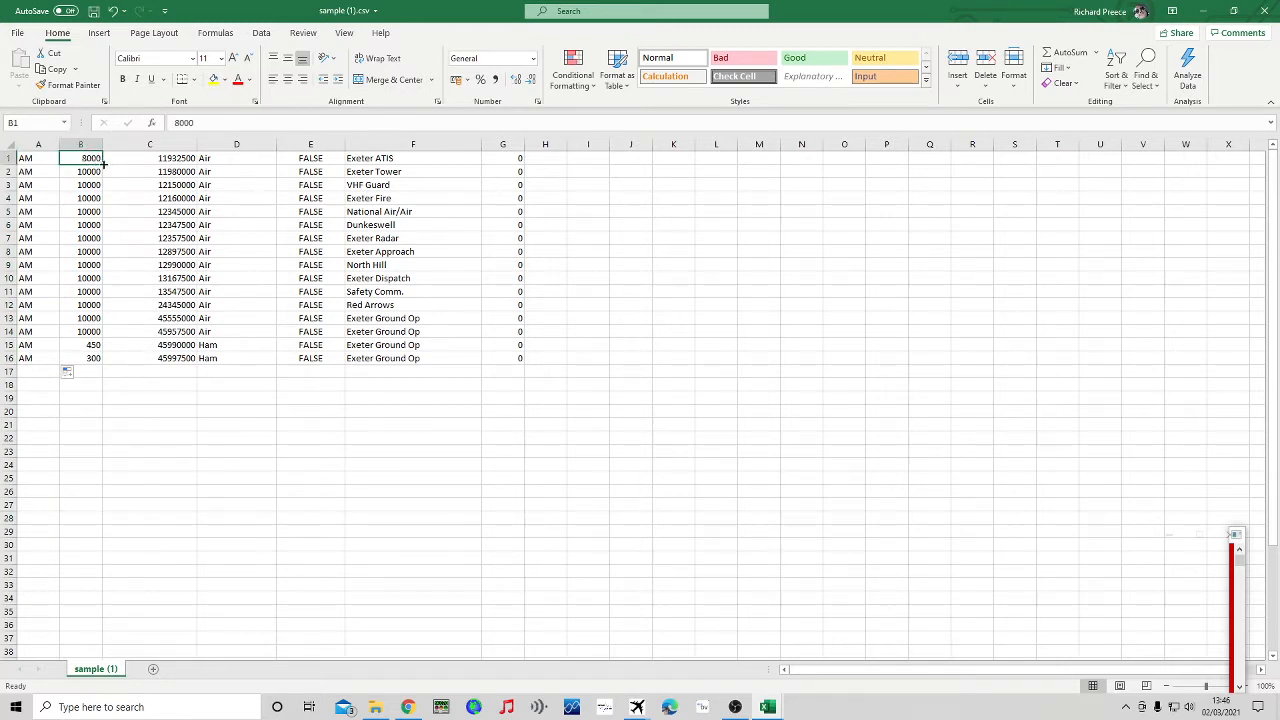
pyautogui.doubleClick(101, 164)
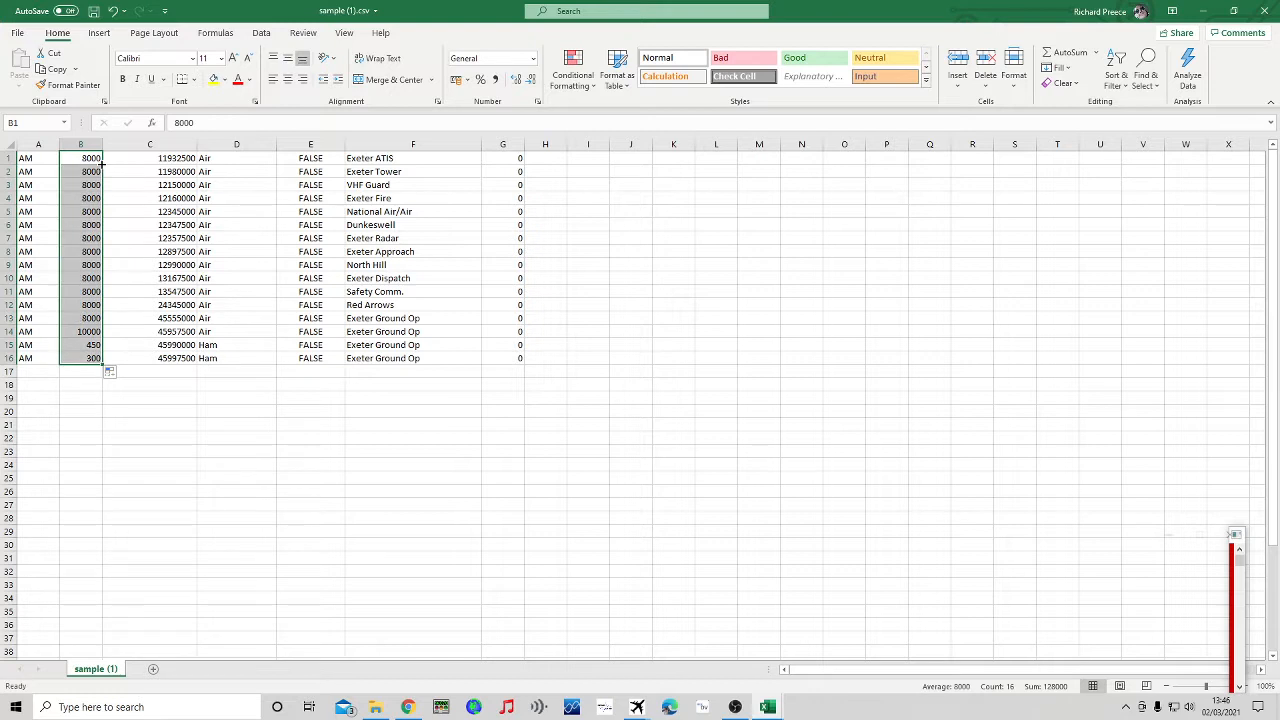
pyautogui.click(114, 500)
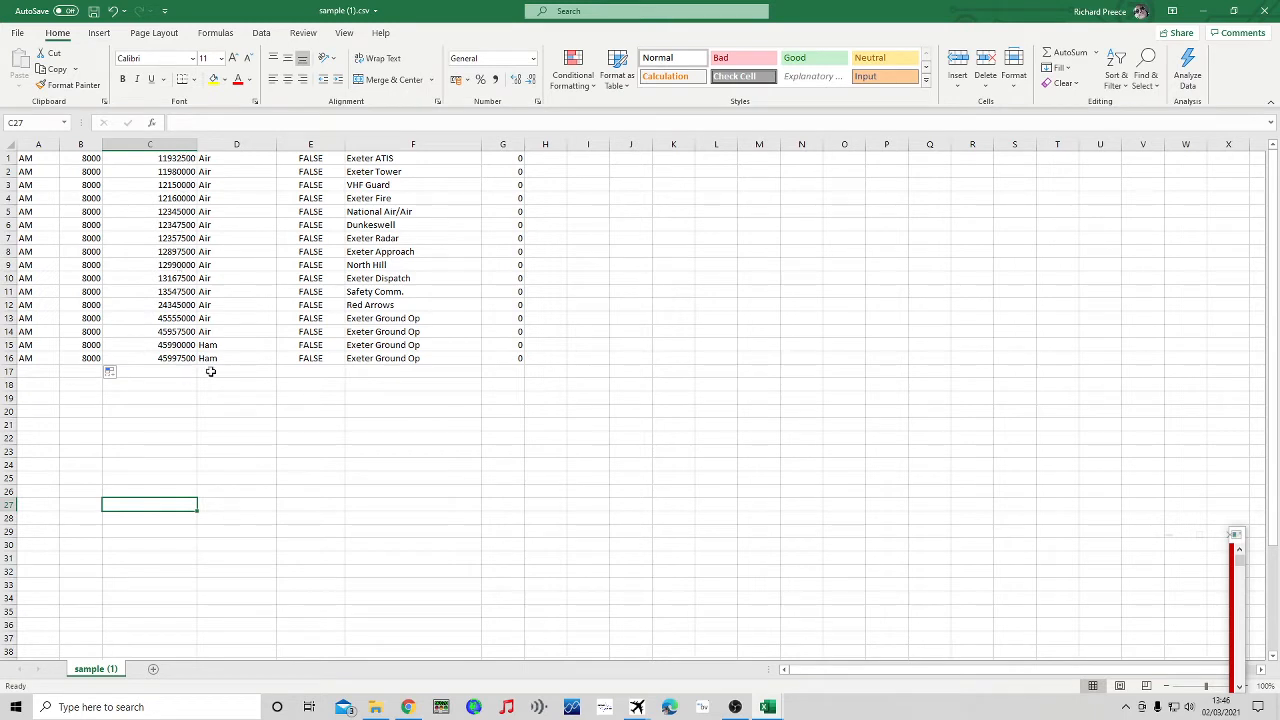
# Set the group name in cell D1 to Exeter and fill it down to D16
pyautogui.click(232, 158)
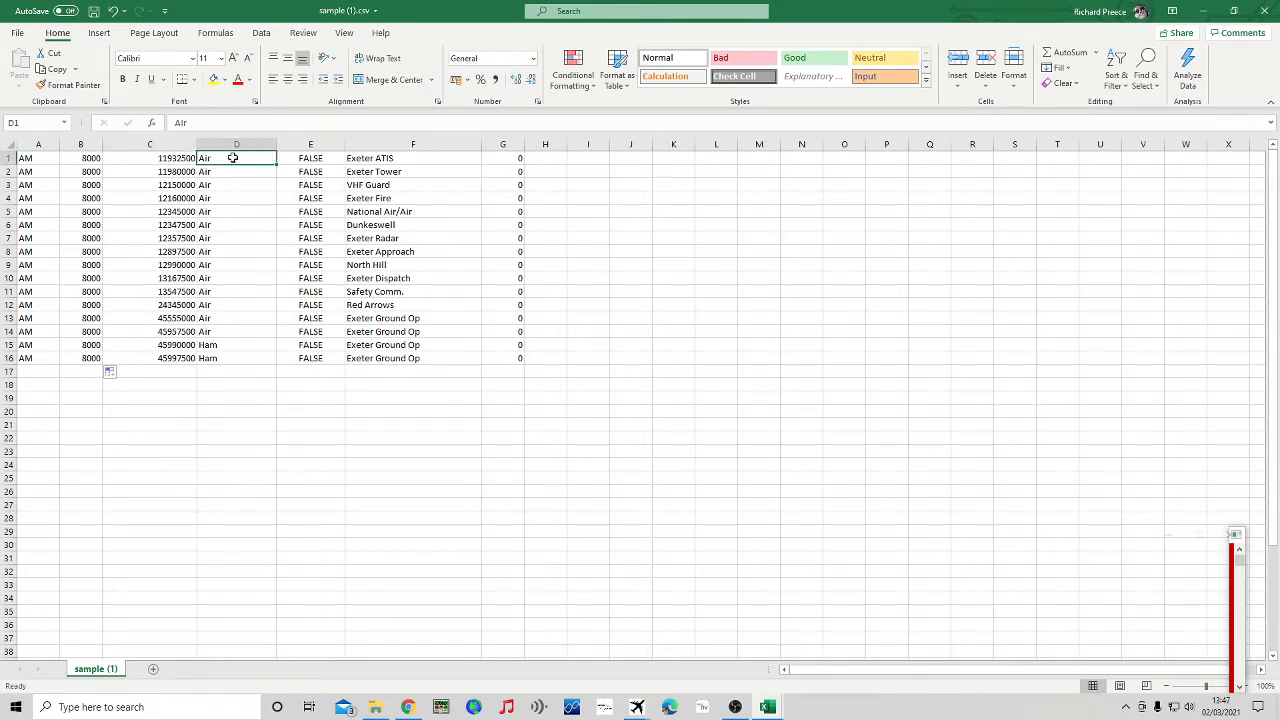
pyautogui.write('Exeter')
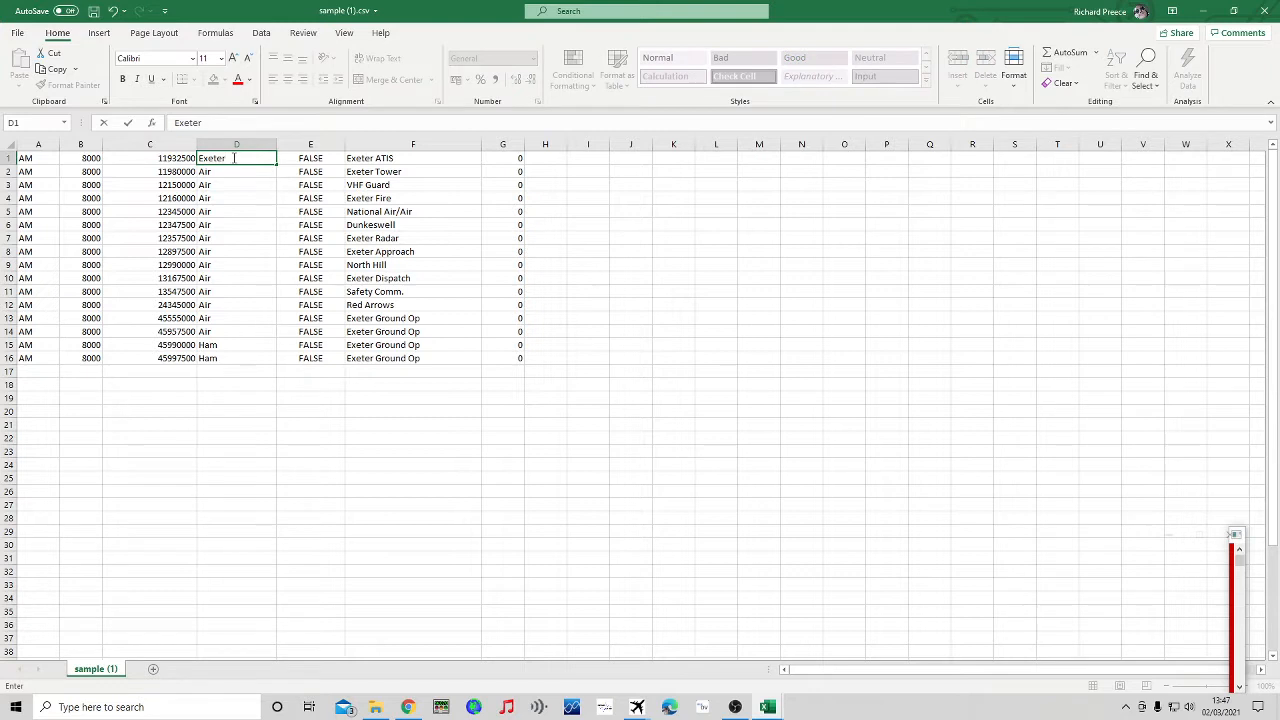
pyautogui.press('Tab')
pyautogui.click(232, 158)
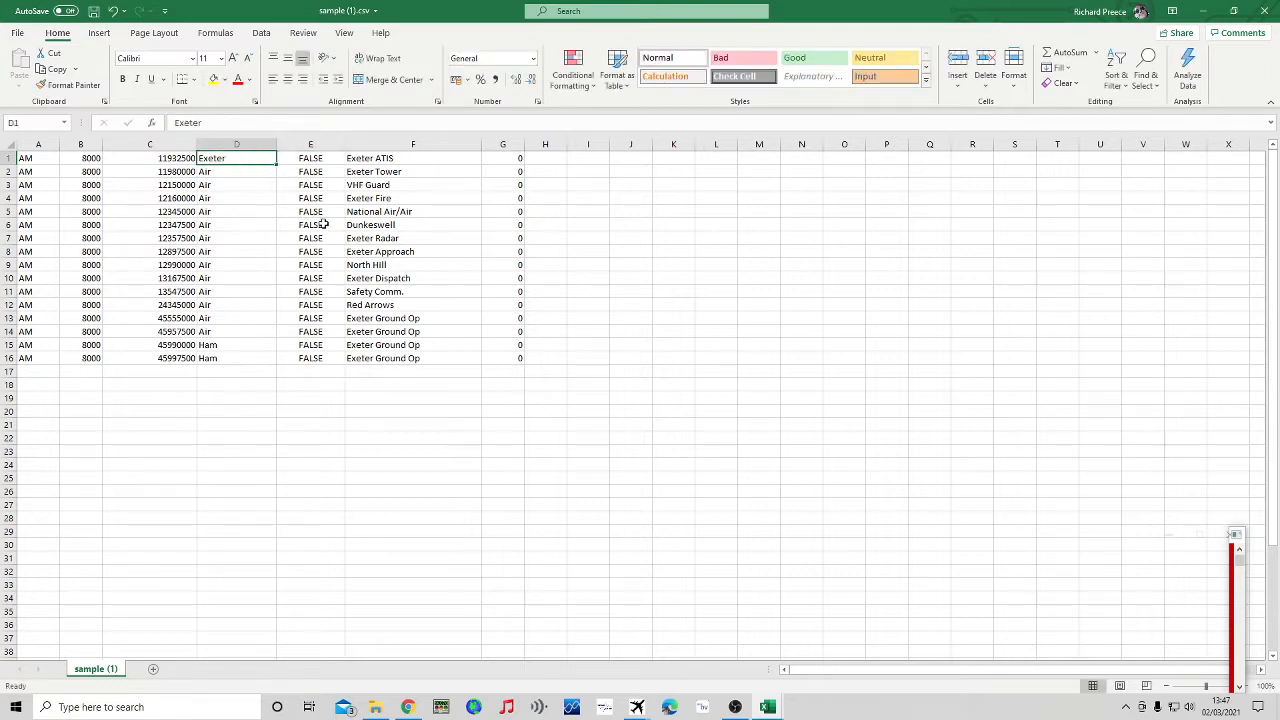
pyautogui.doubleClick(277, 164)
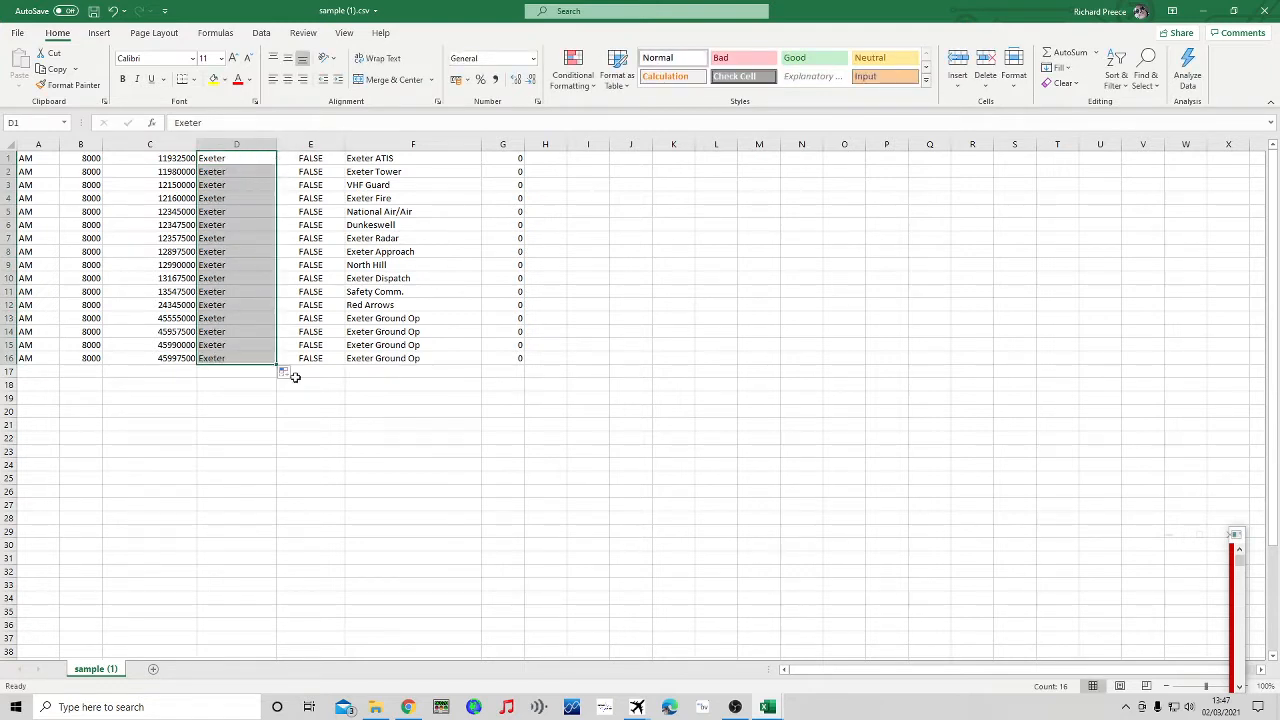
pyautogui.click(298, 476)
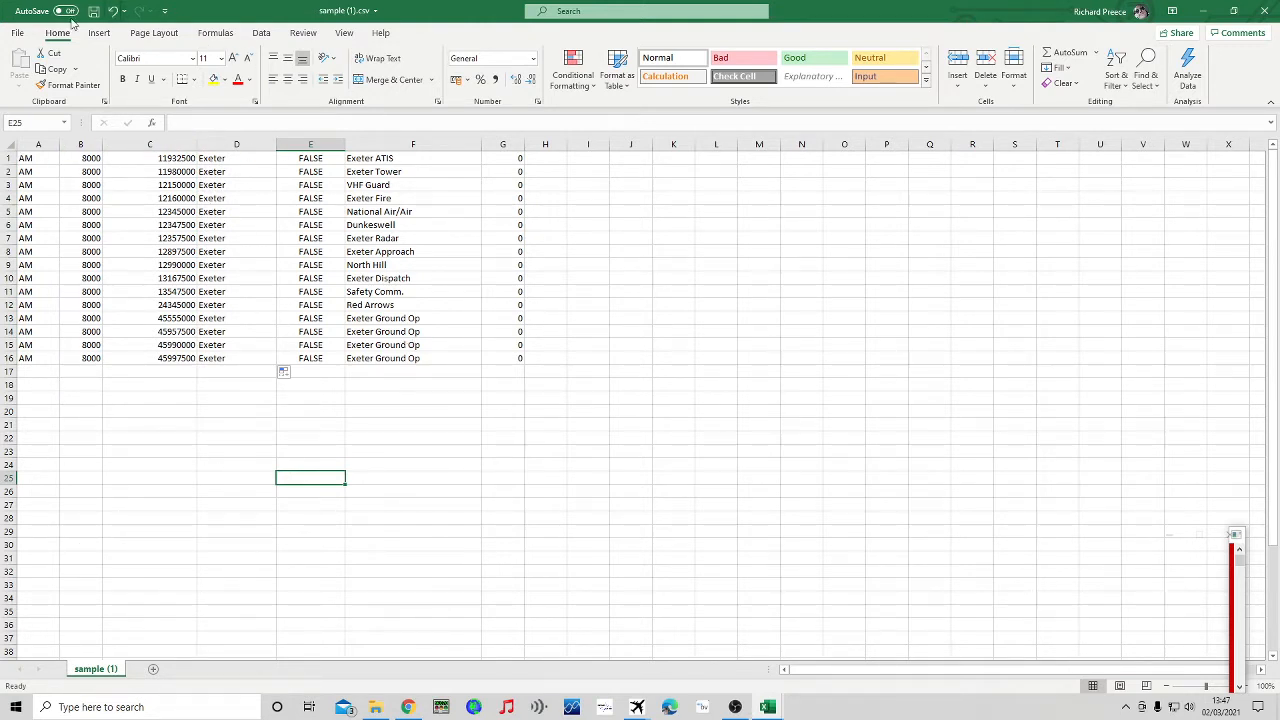
# Save sample (1).csv and switch to the CSV converter page in Chrome to open its upload file chooser
pyautogui.click(18, 35)
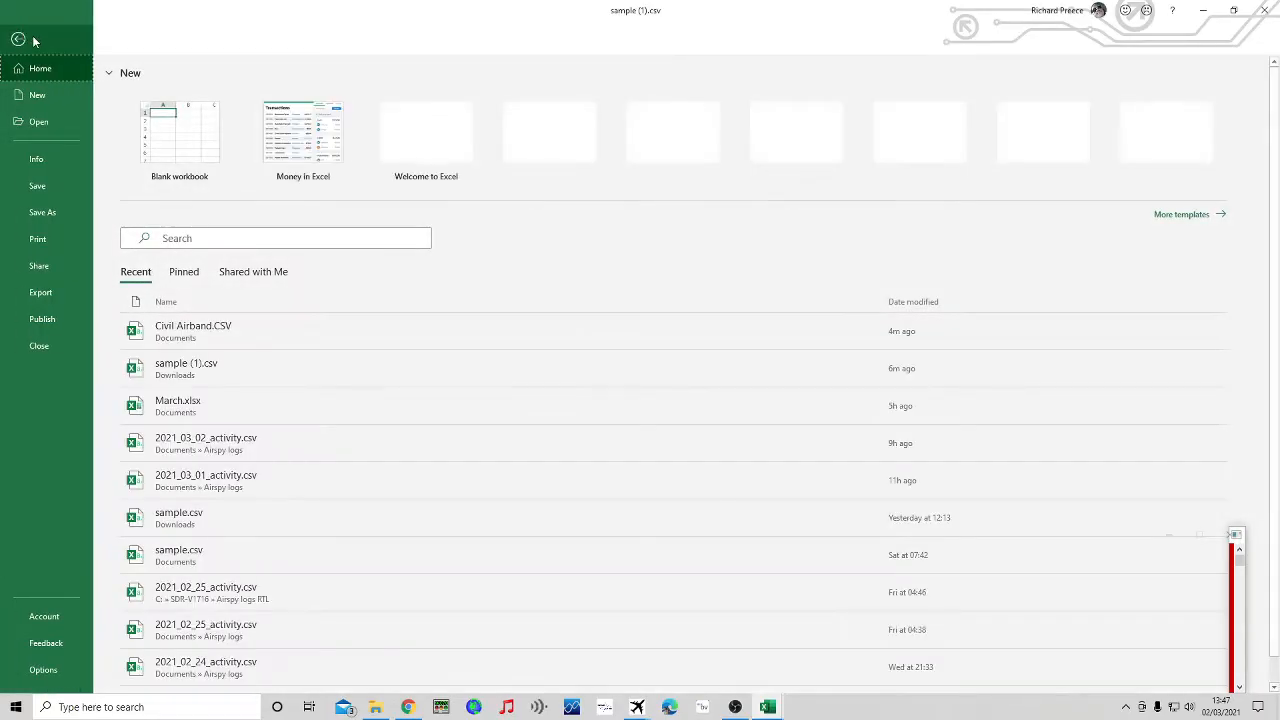
pyautogui.click(38, 186)
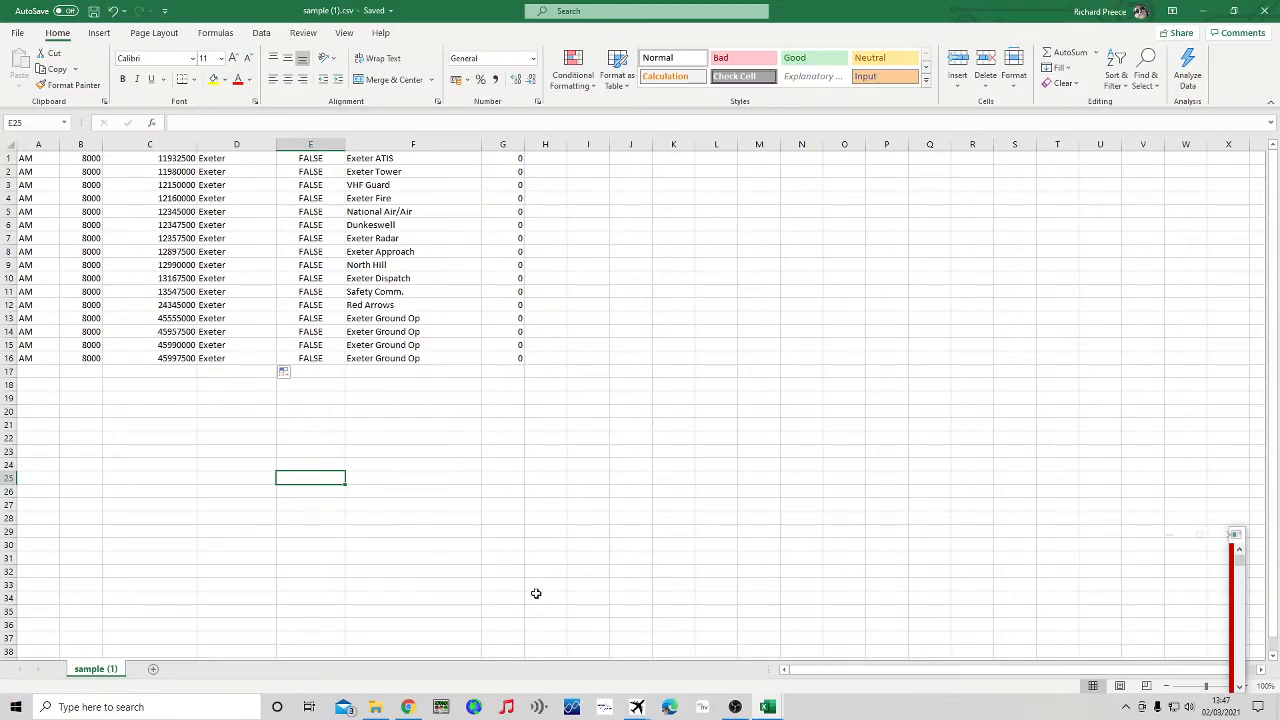
pyautogui.click(408, 707)
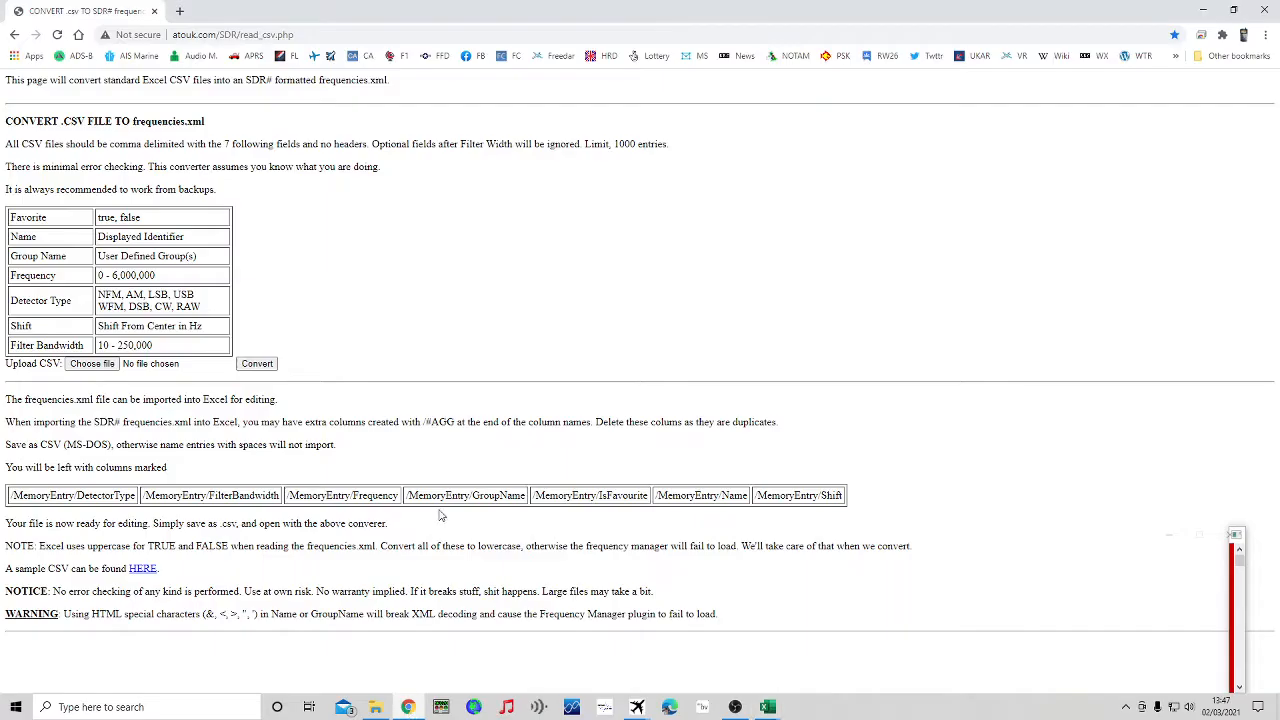
pyautogui.click(92, 364)
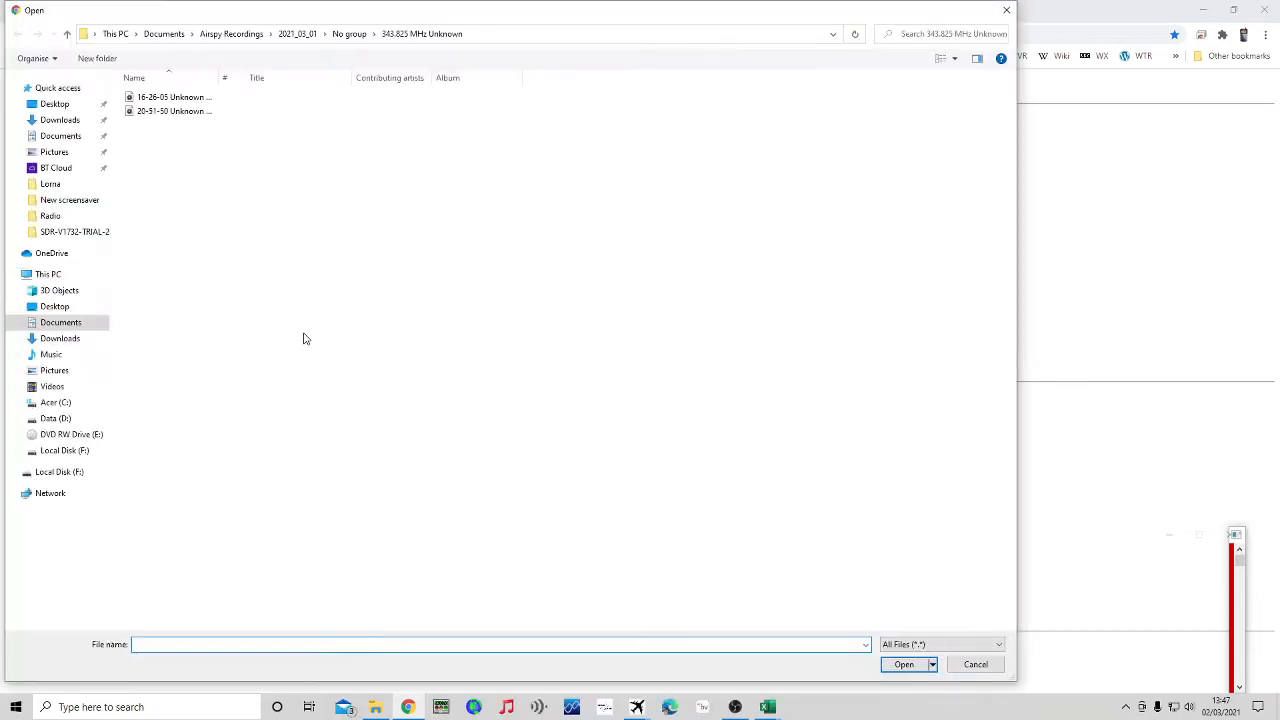
# Switch back to Excel and close the sample (1).csv workbook
pyautogui.click(772, 708)
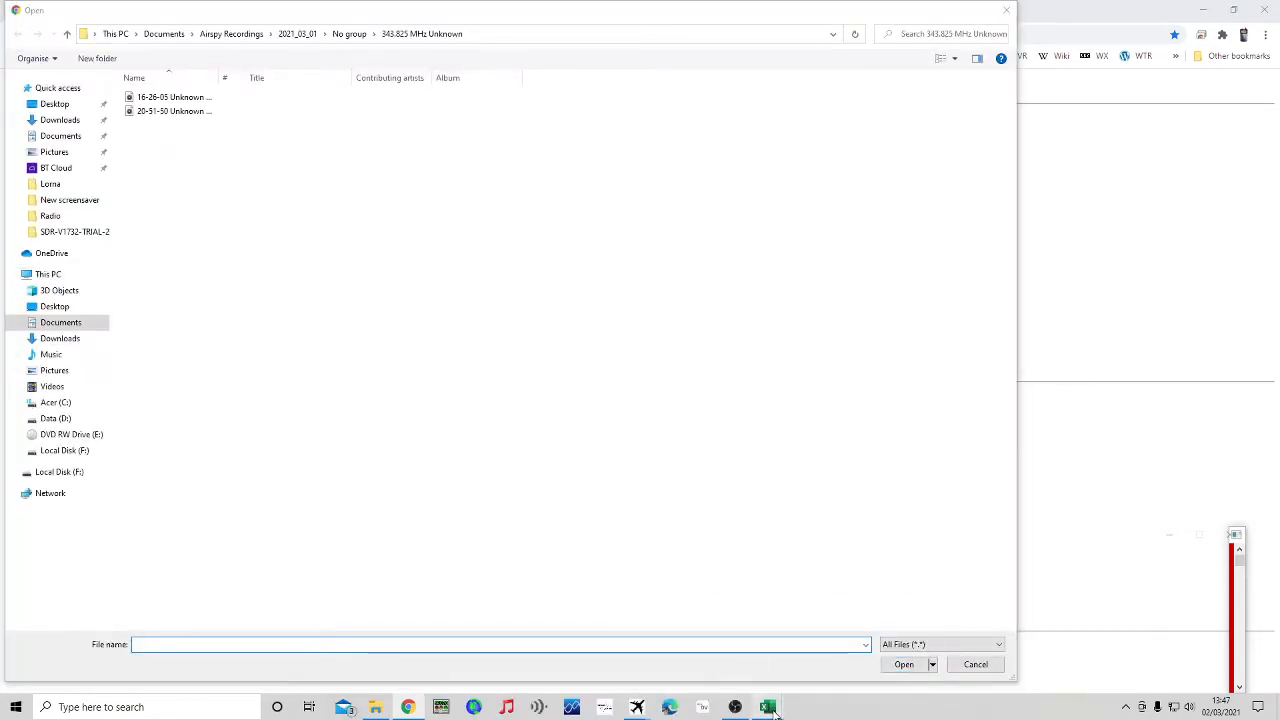
pyautogui.click(725, 653)
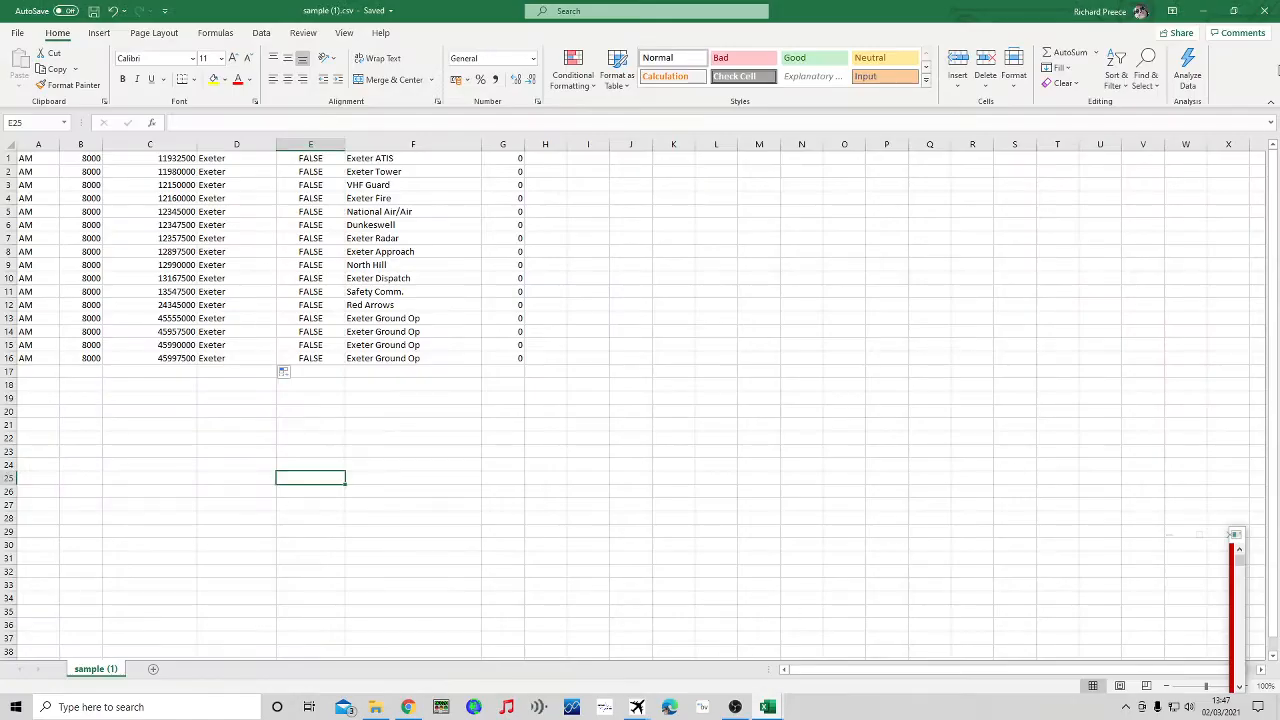
pyautogui.click(1267, 13)
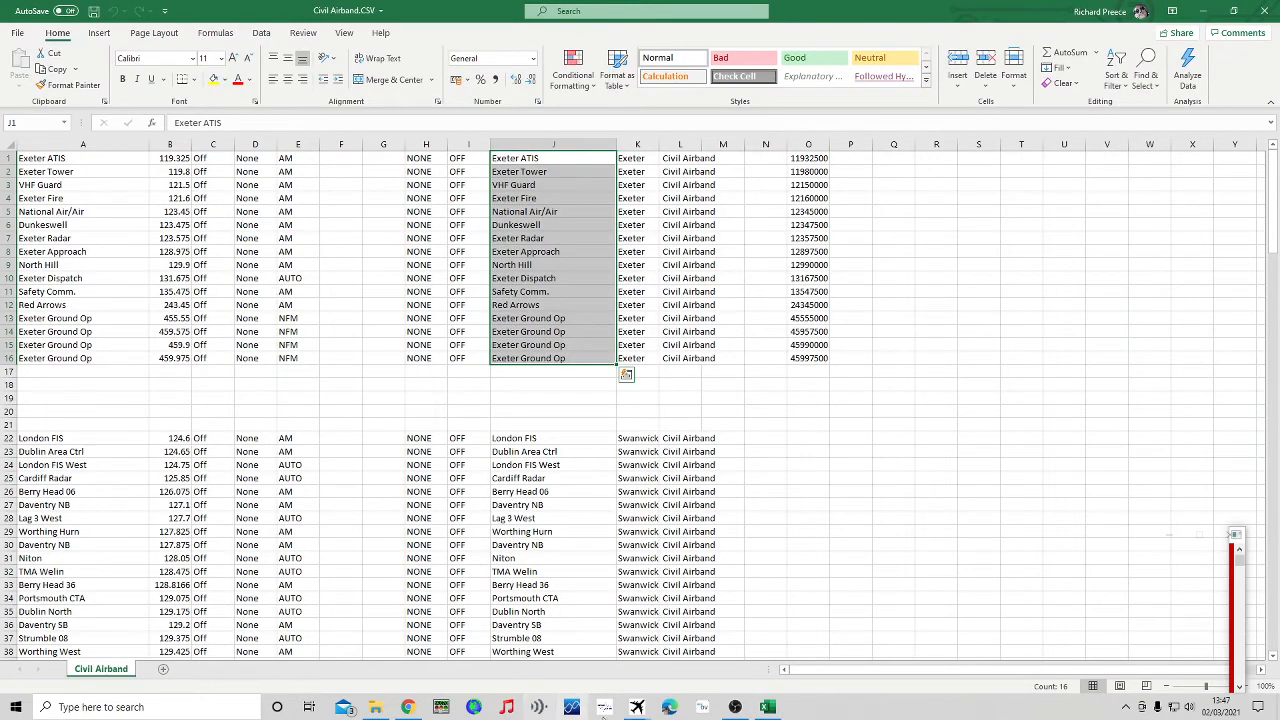
# Return to Chrome, upload sample (1).csv from the Downloads folder, convert it to frequencies.xml and review the generated entries
pyautogui.click(410, 708)
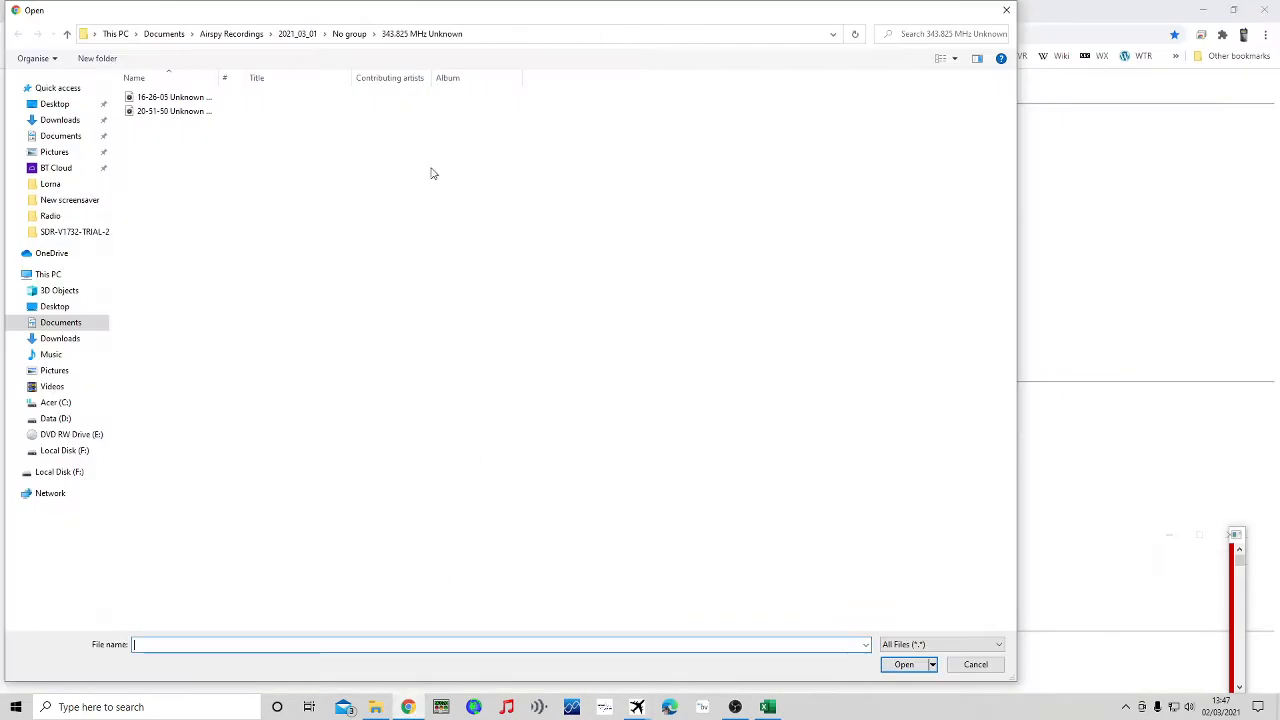
pyautogui.click(62, 120)
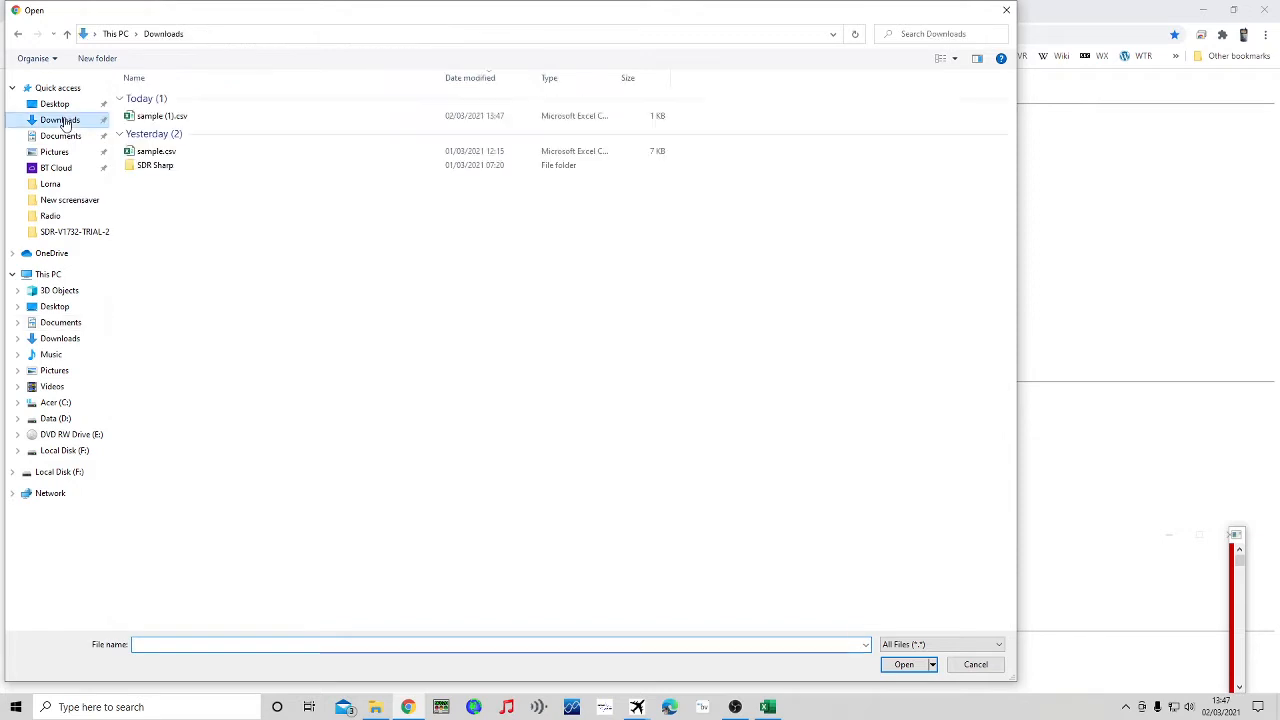
pyautogui.click(185, 118)
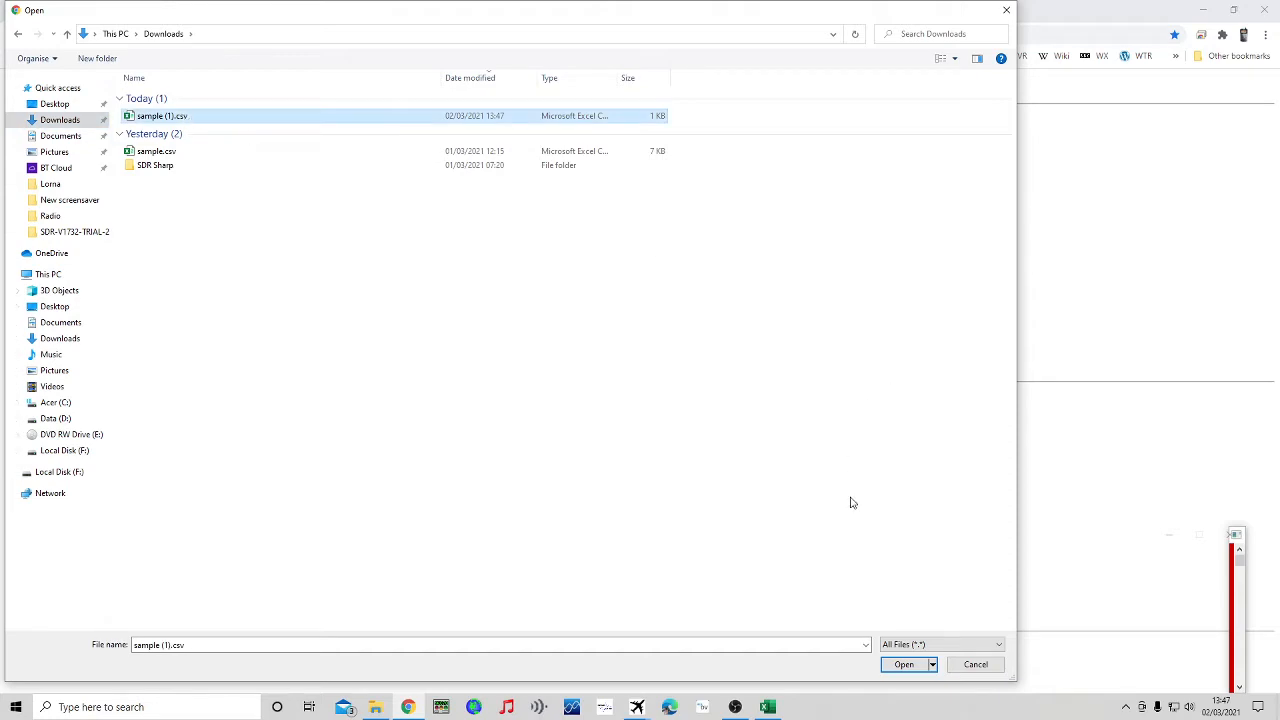
pyautogui.click(903, 665)
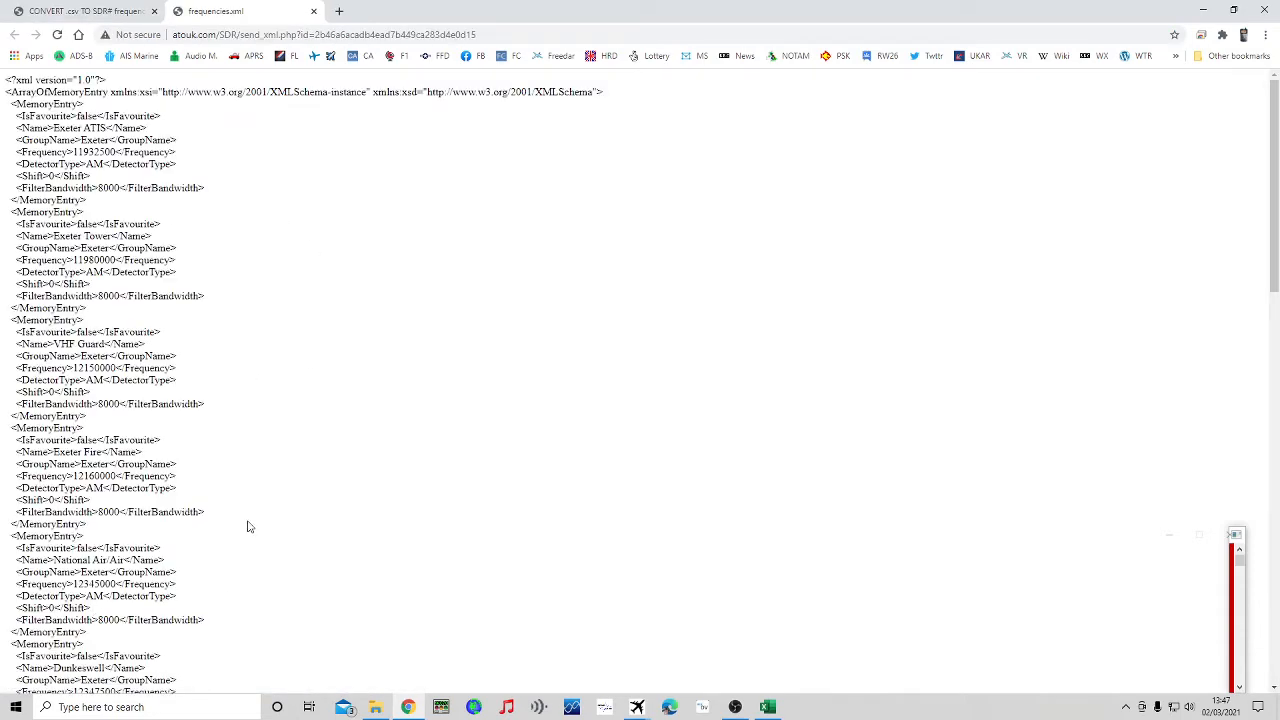
pyautogui.scroll(-15, 183, 453)
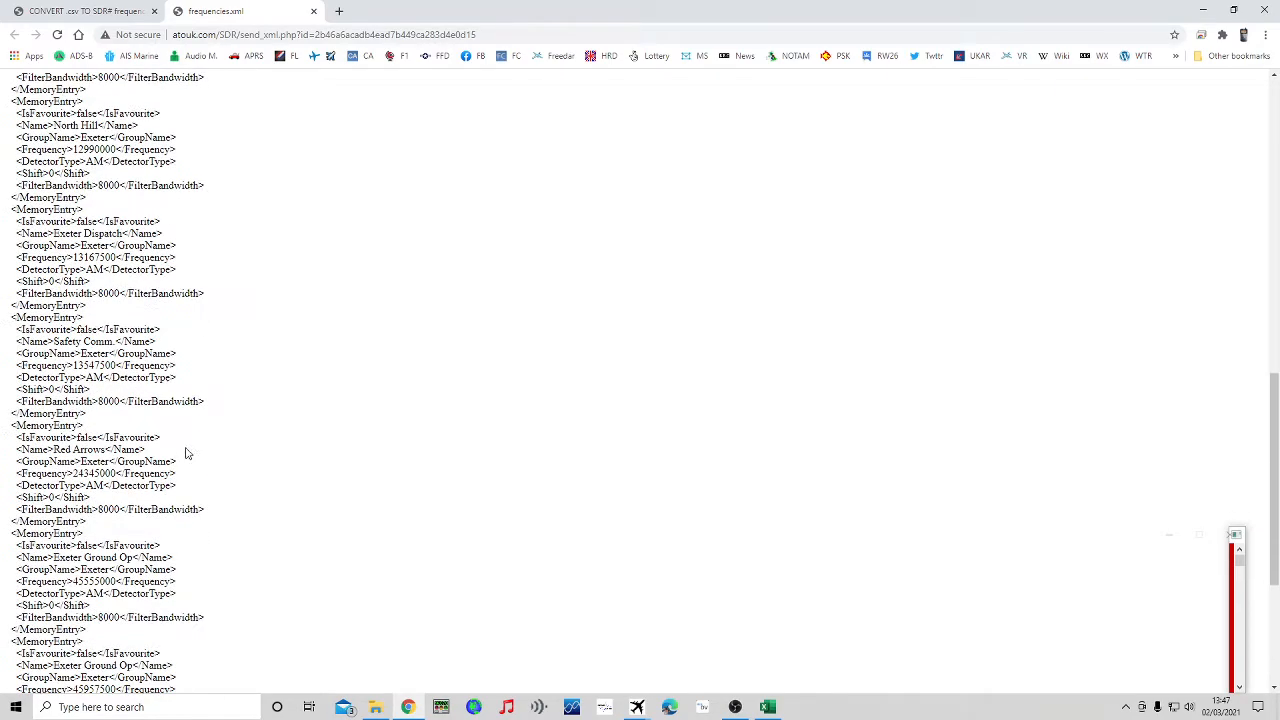
# Switch to File Explorer, open frequencies.xml from Downloads > SDR Sharp > SDR Sharp for editing, and delete all its existing content
pyautogui.scroll(-2, 188, 455)
pyautogui.scroll(2, 238, 494)
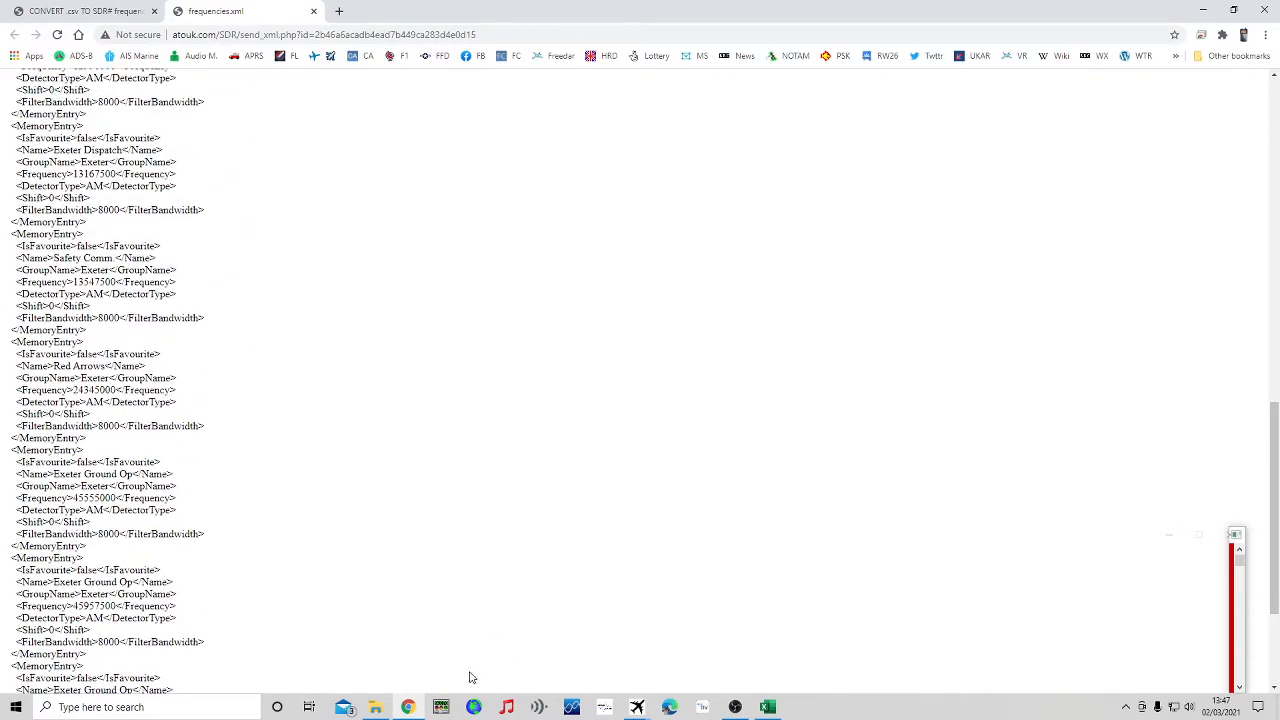
pyautogui.click(375, 707)
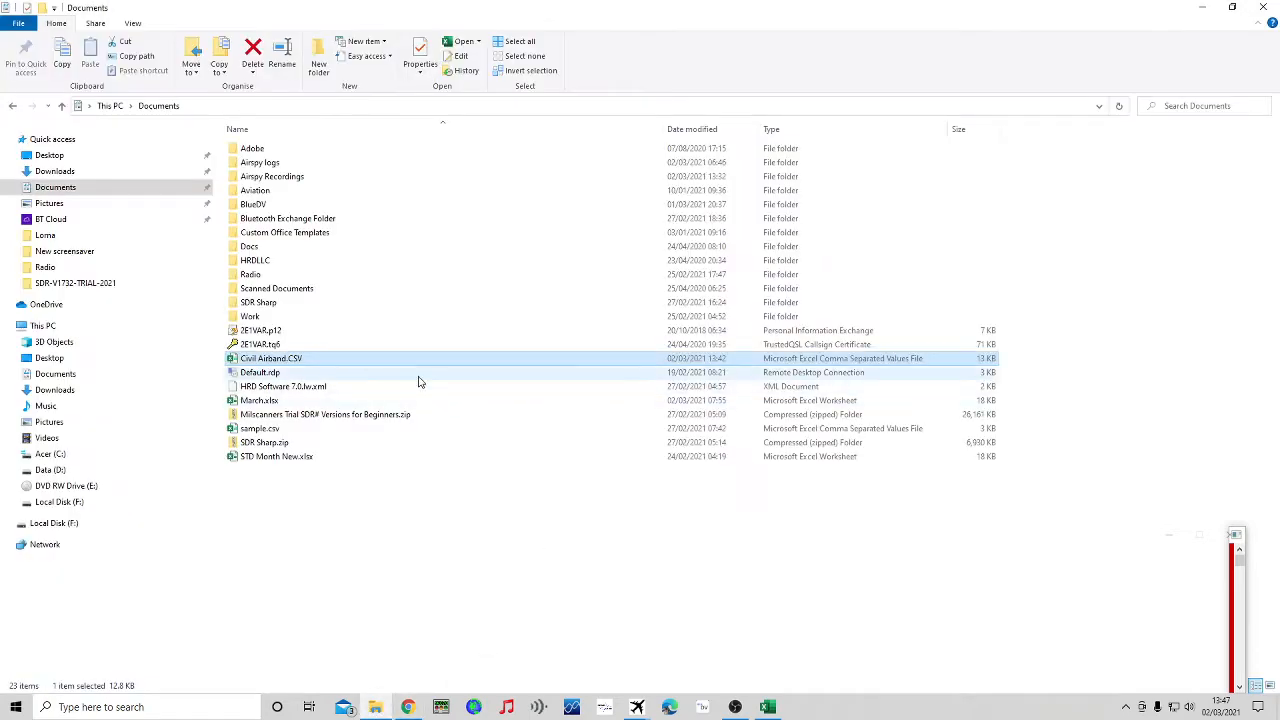
pyautogui.click(88, 172)
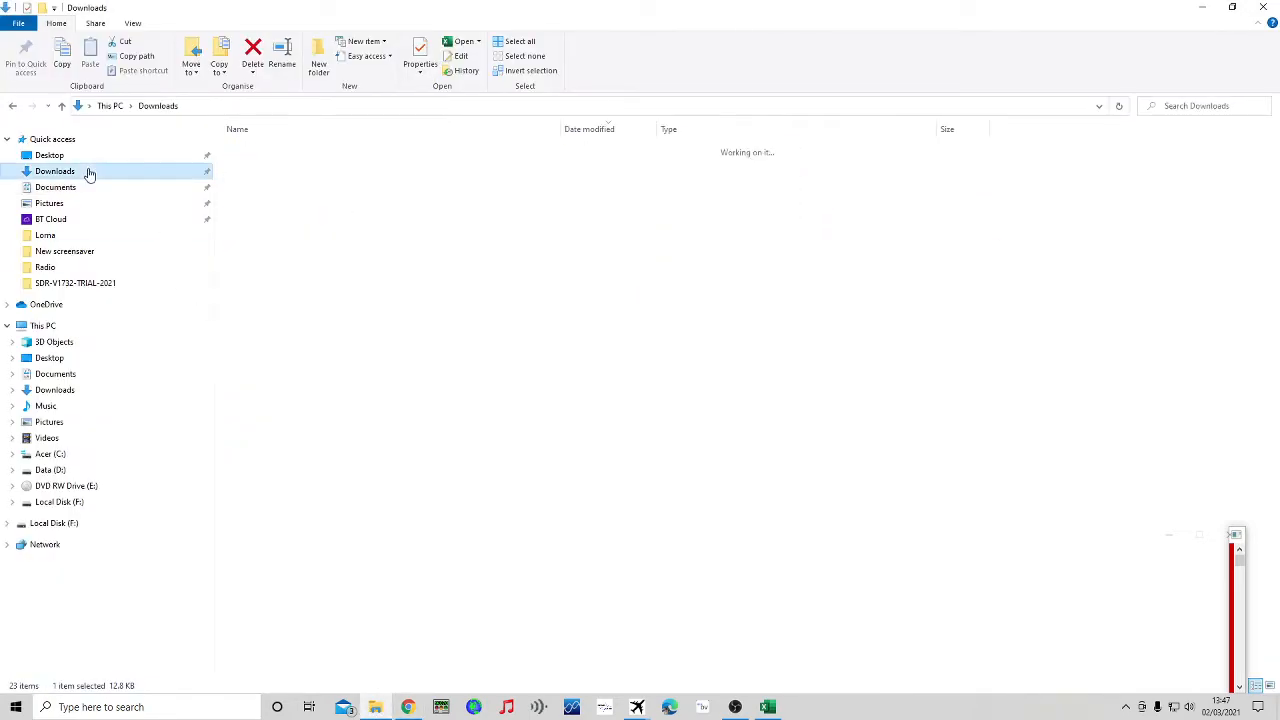
pyautogui.doubleClick(269, 218)
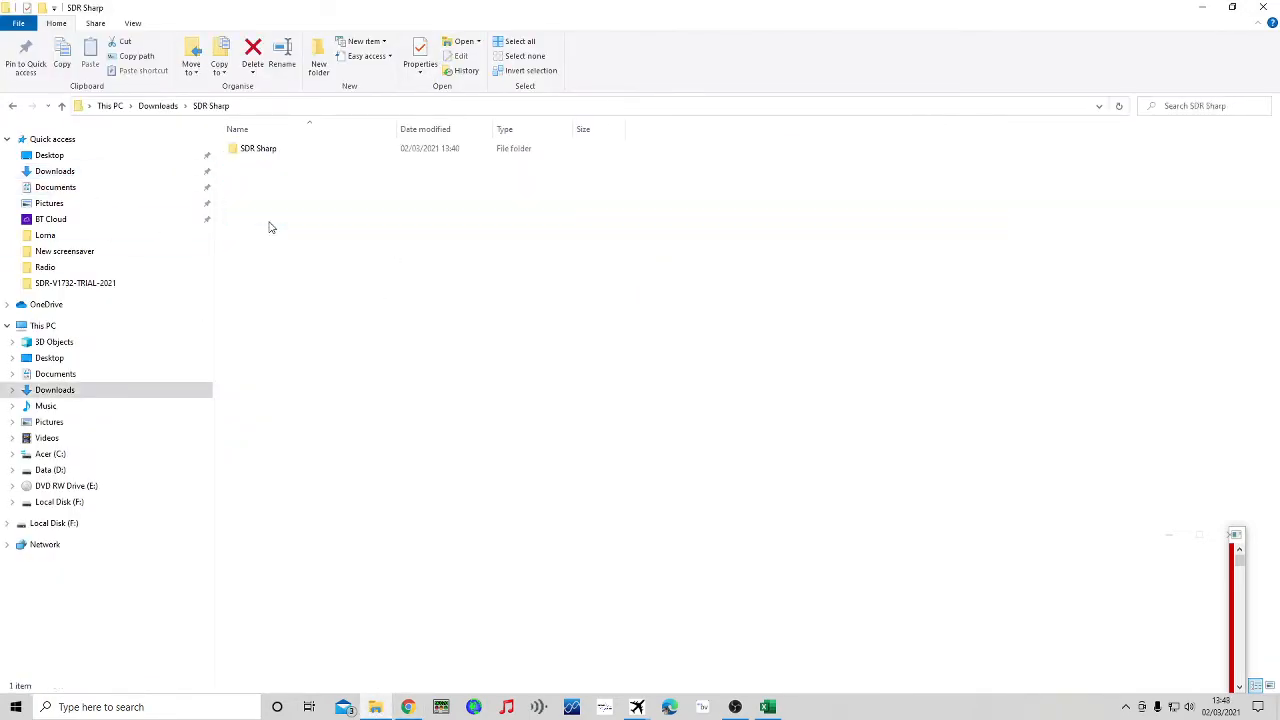
pyautogui.doubleClick(255, 149)
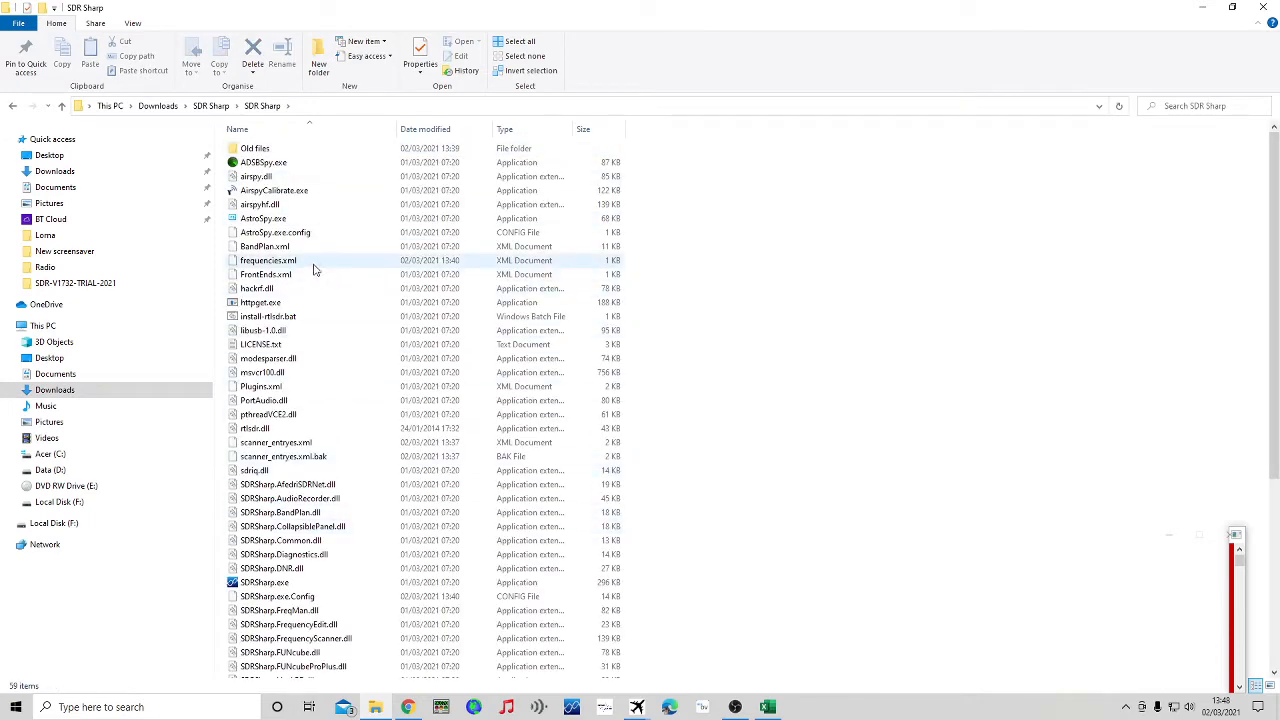
pyautogui.rightClick(263, 263)
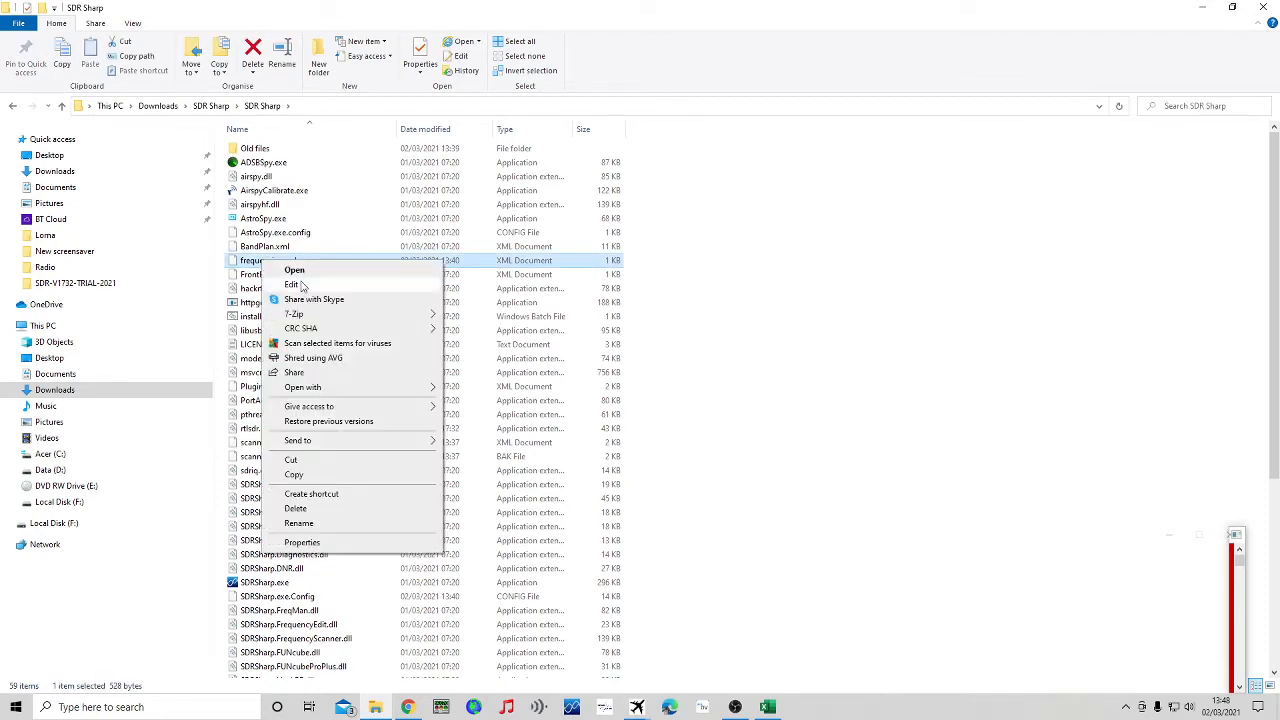
pyautogui.click(304, 285)
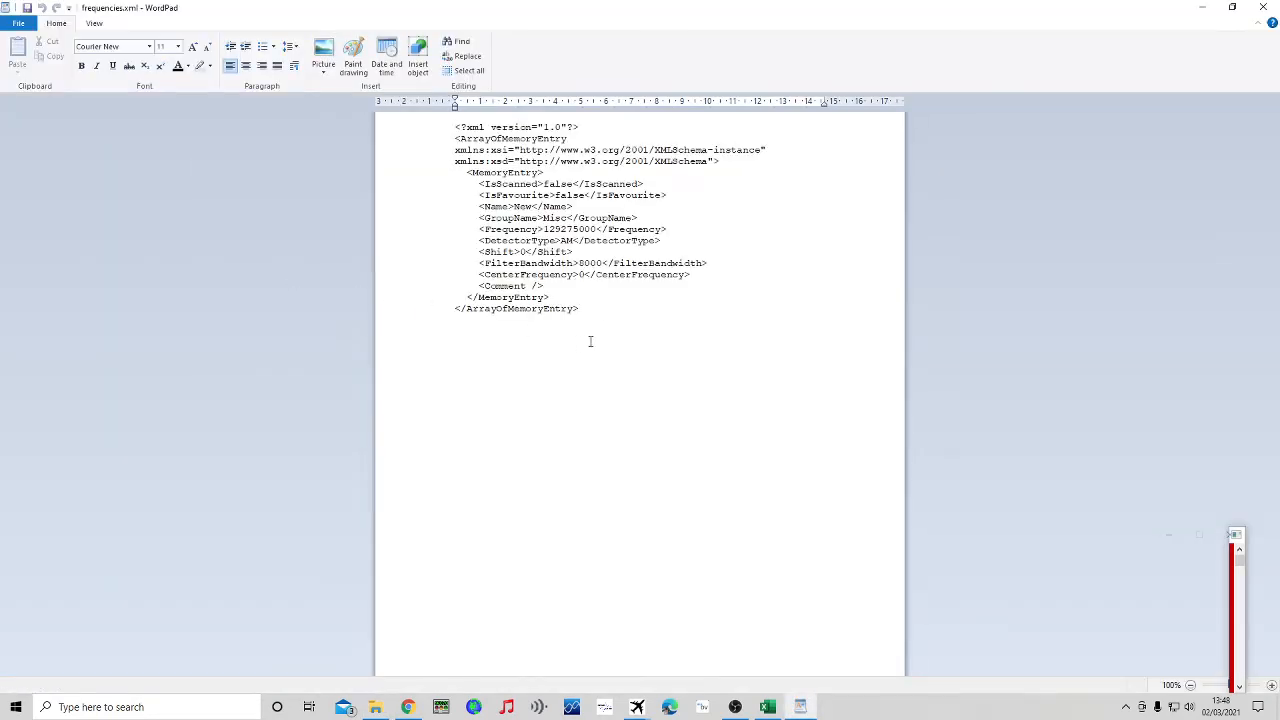
pyautogui.moveTo(590, 341); pyautogui.dragTo(447, 127)
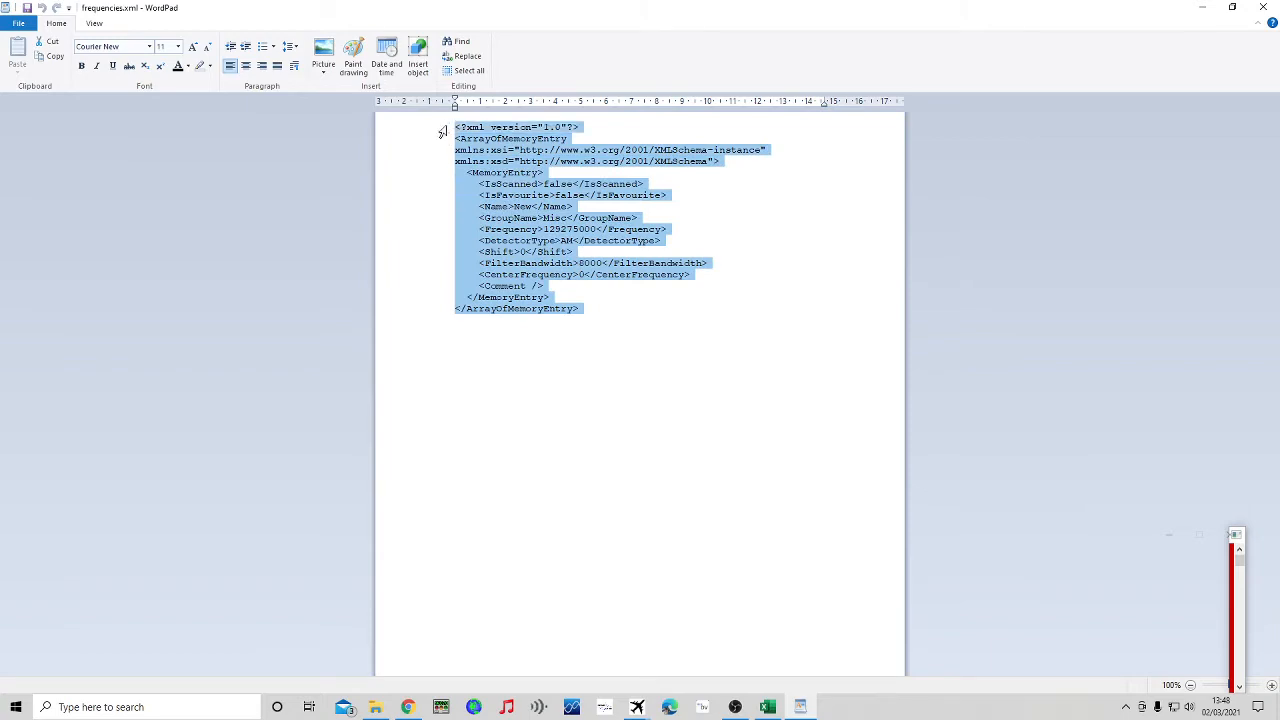
pyautogui.press('Delete')
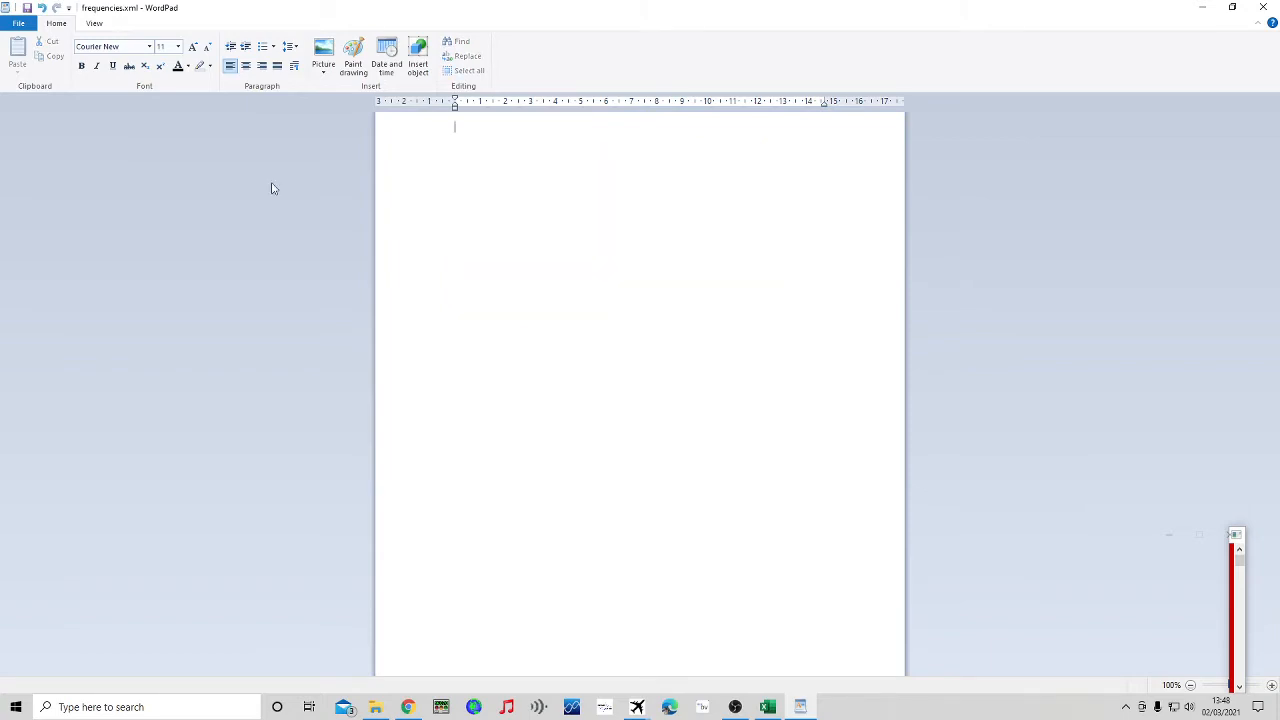
# Return to Chrome and copy the entire generated XML, from the xml version line through the closing ArrayOfMemoryEntry tag
pyautogui.click(408, 707)
pyautogui.scroll(-5, 300, 471)
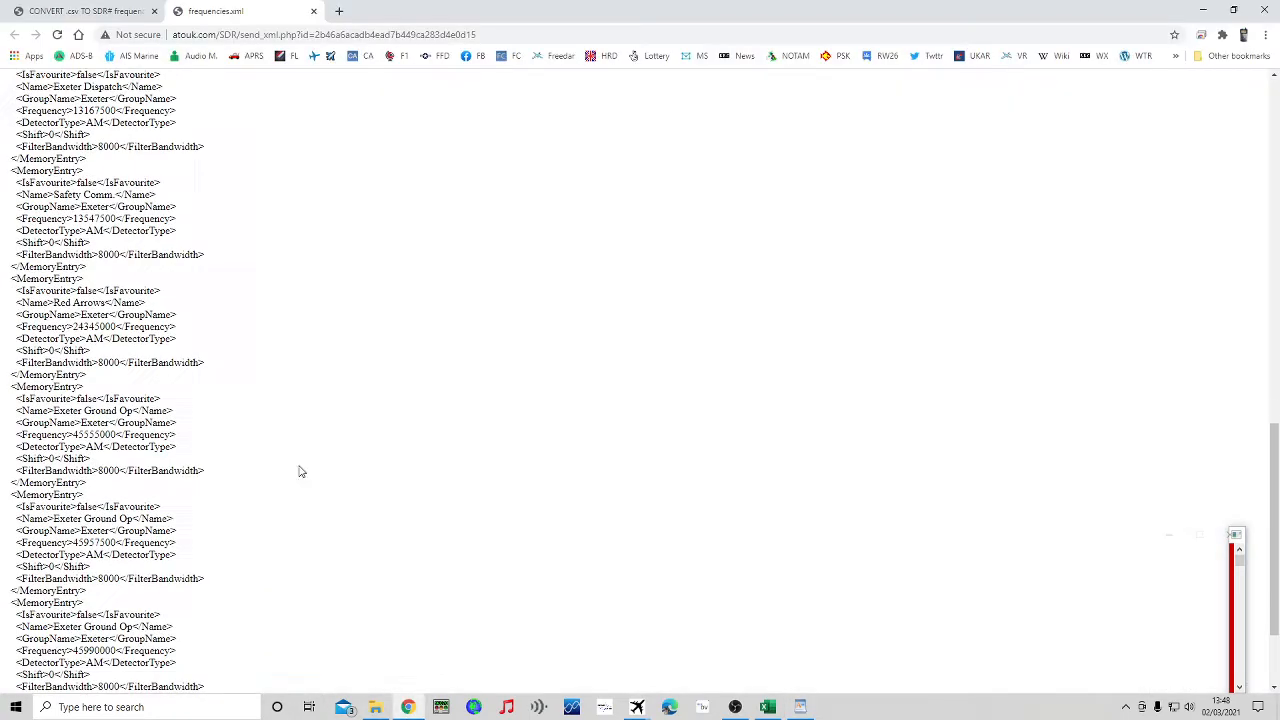
pyautogui.scroll(-2, 300, 471)
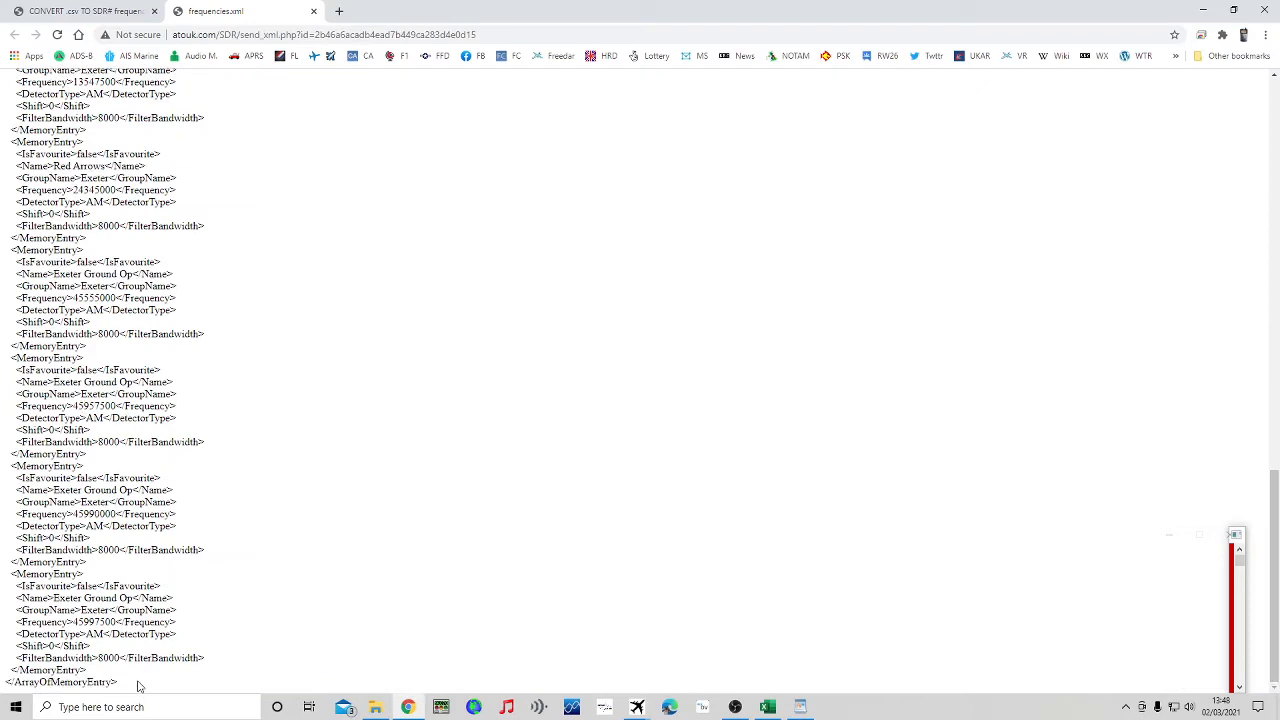
pyautogui.moveTo(138, 686); pyautogui.dragTo(4, 68)
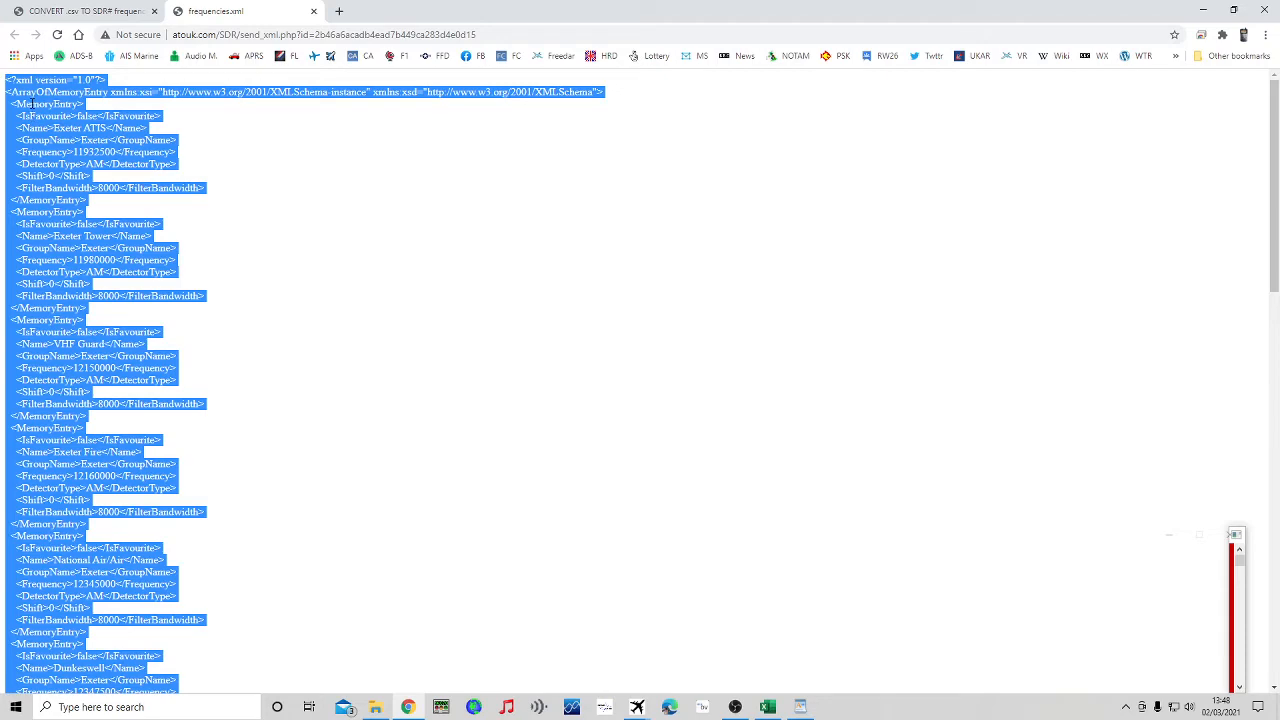
pyautogui.rightClick(32, 104)
pyautogui.click(60, 113)
# Switch back to WordPad, paste the copied XML into the empty frequencies.xml and review the entries up to the beginning
pyautogui.click(376, 709)
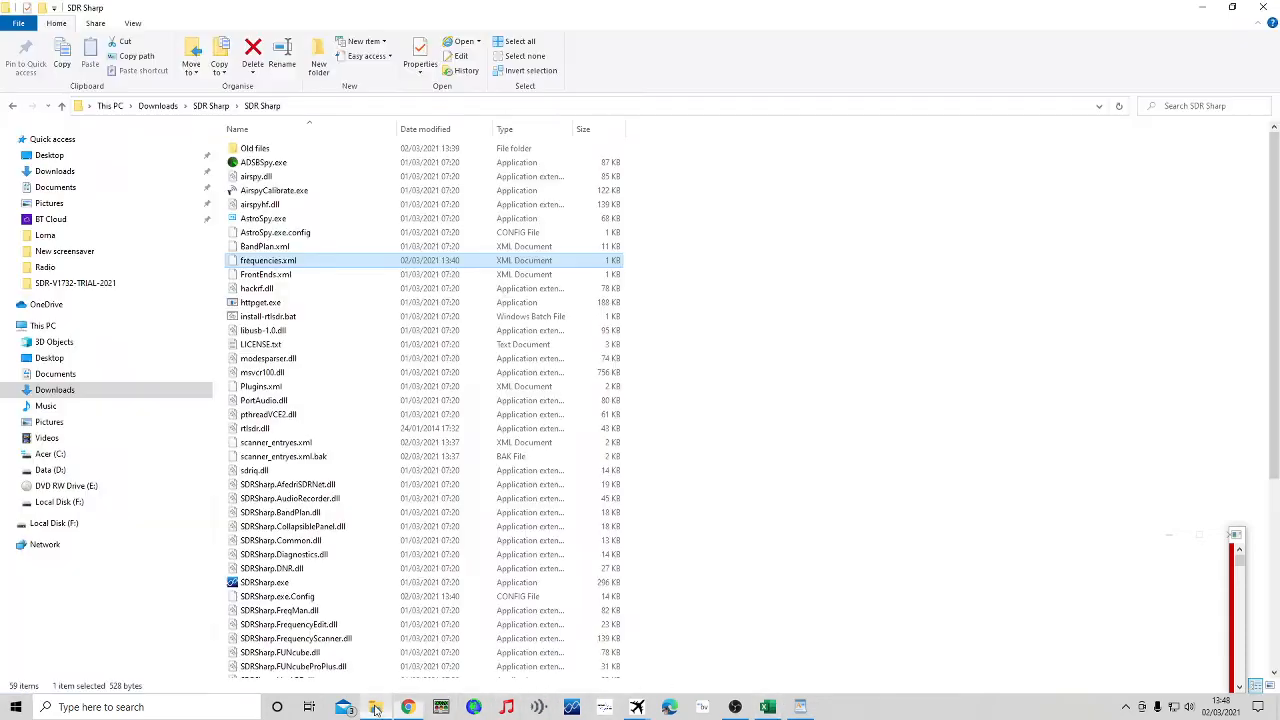
pyautogui.click(800, 708)
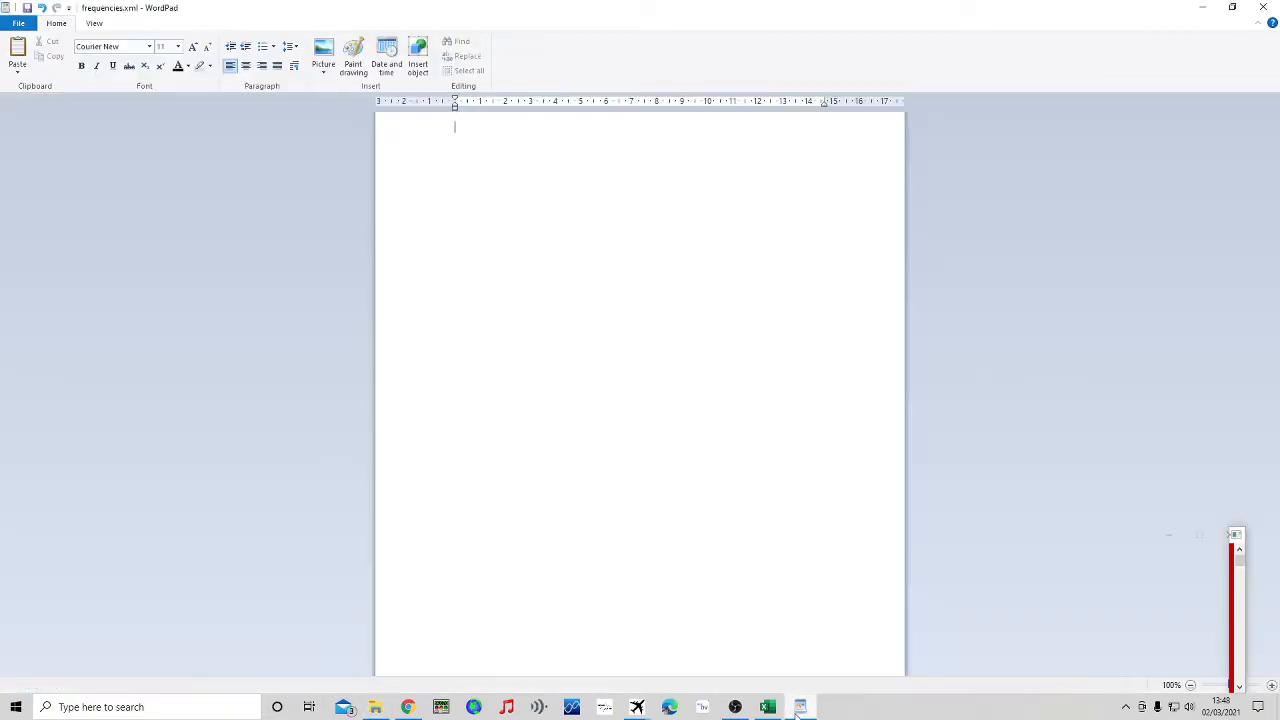
pyautogui.rightClick(481, 131)
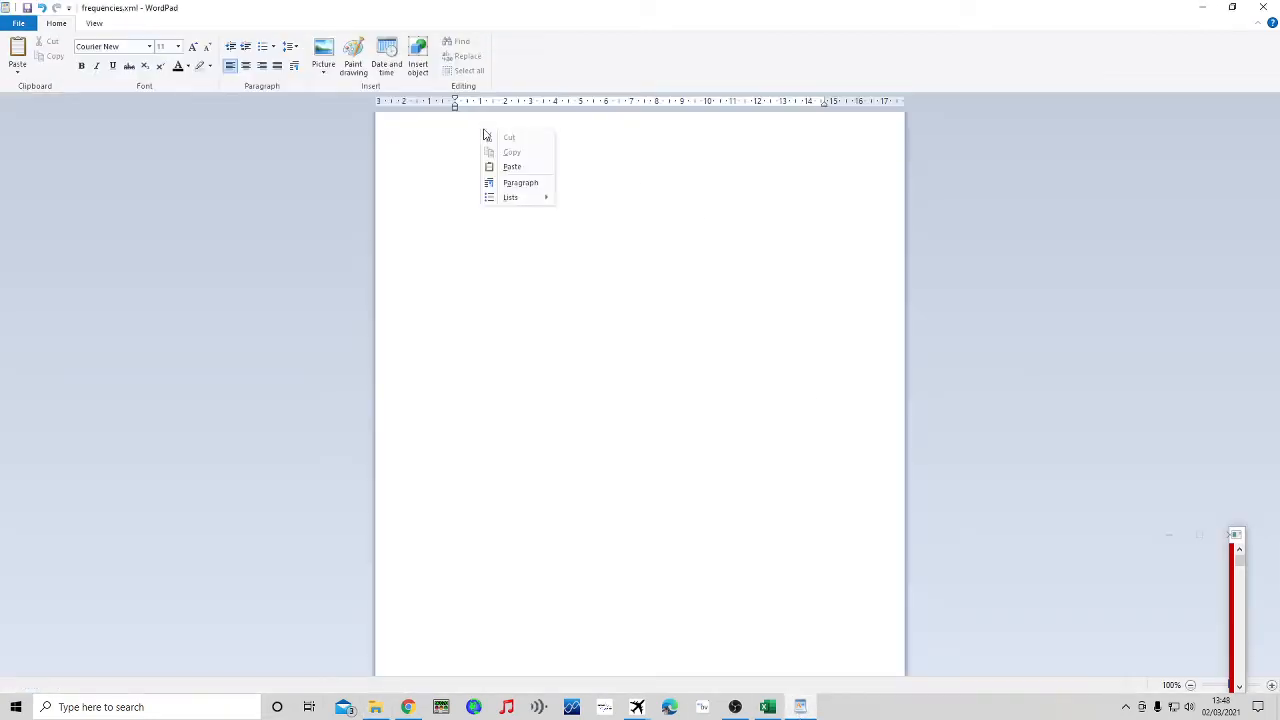
pyautogui.click(511, 166)
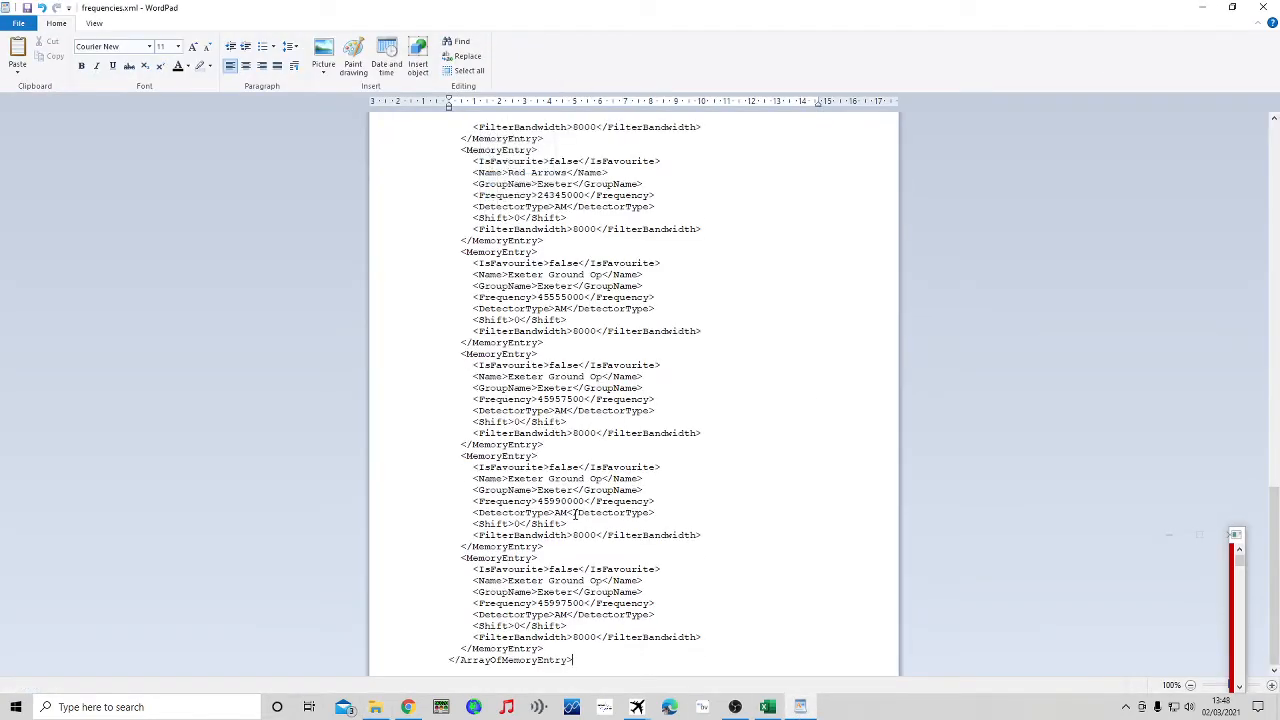
pyautogui.scroll(20, 655, 482)
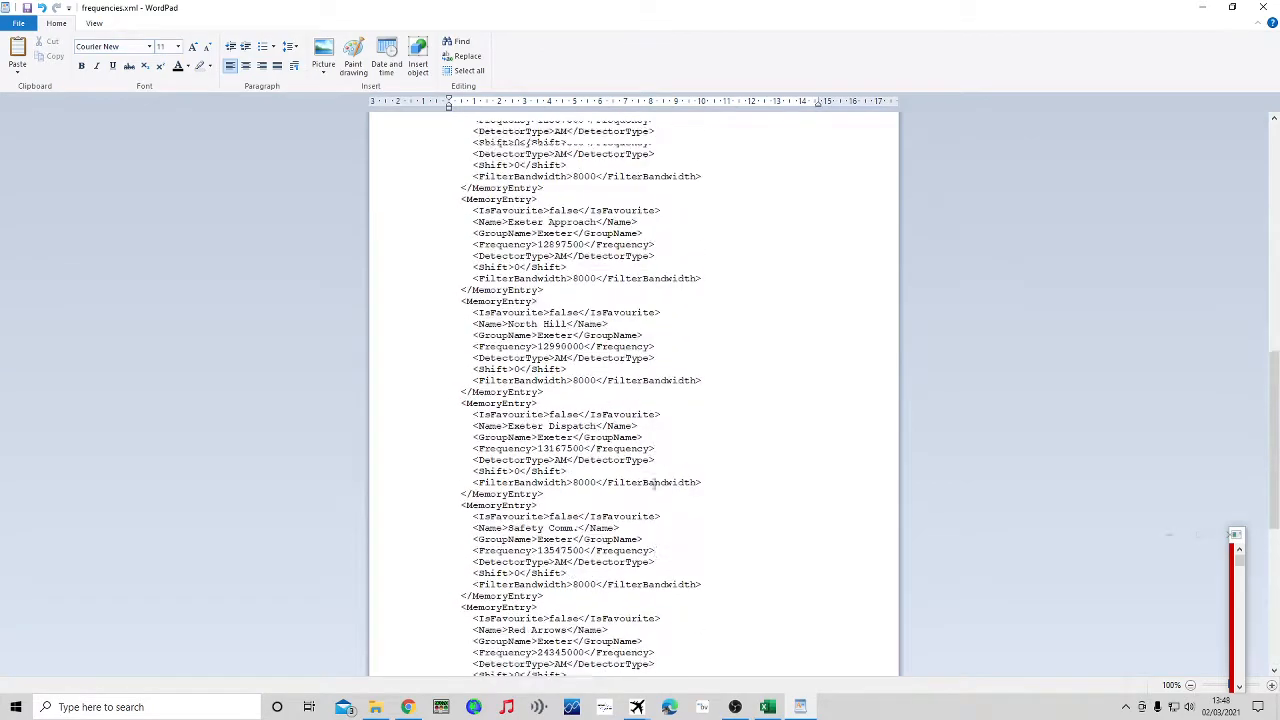
pyautogui.scroll(3, 655, 482)
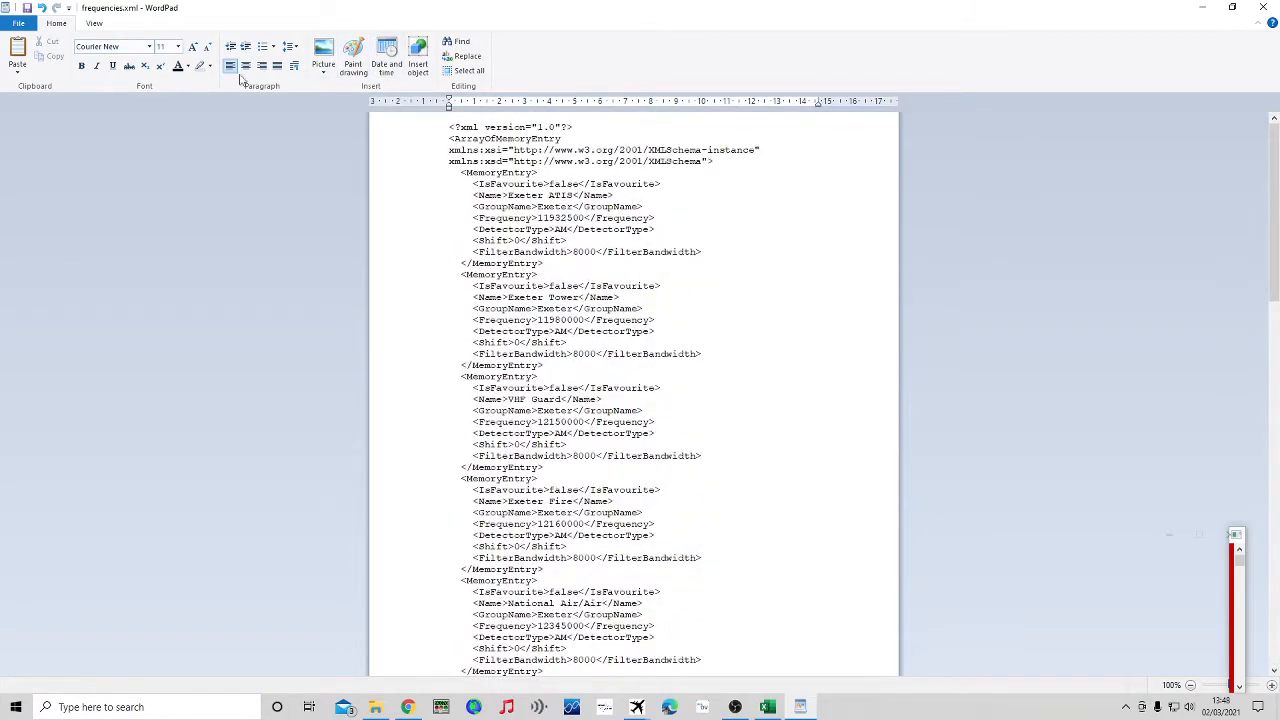
# Save and close frequencies.xml, and launch SDRSharp.exe from the SDR Sharp folder
pyautogui.click(20, 23)
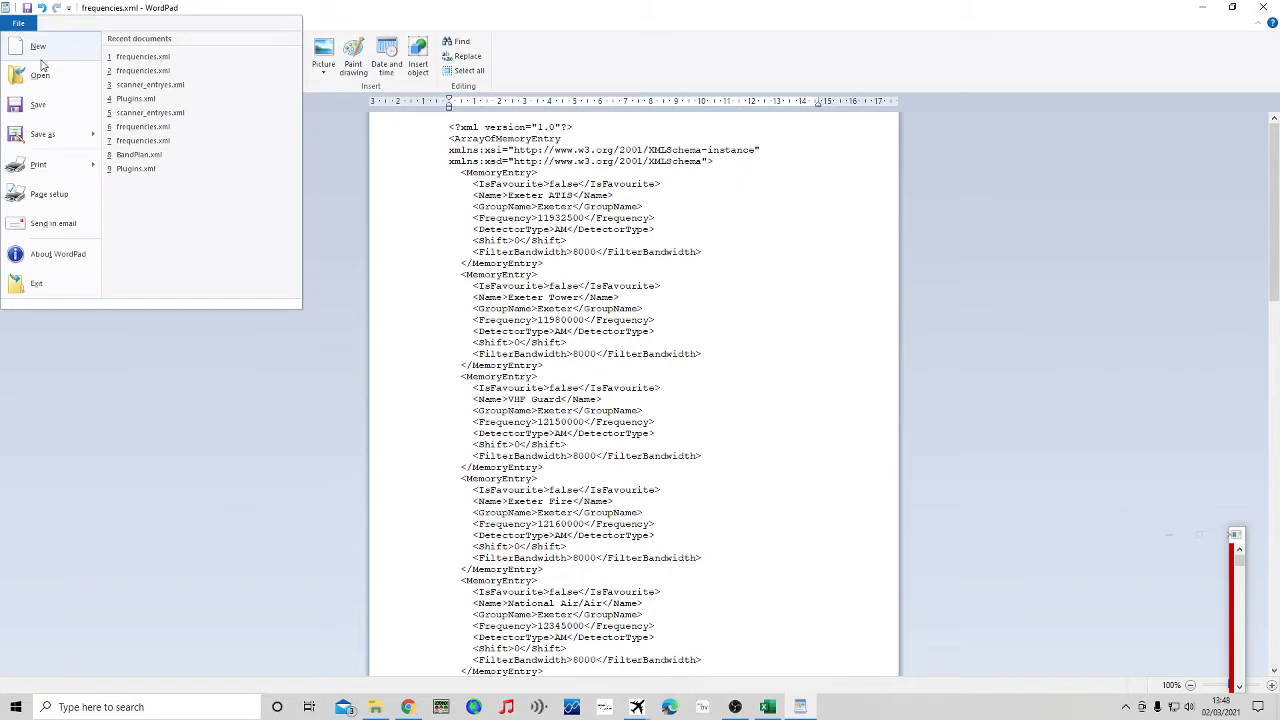
pyautogui.click(41, 107)
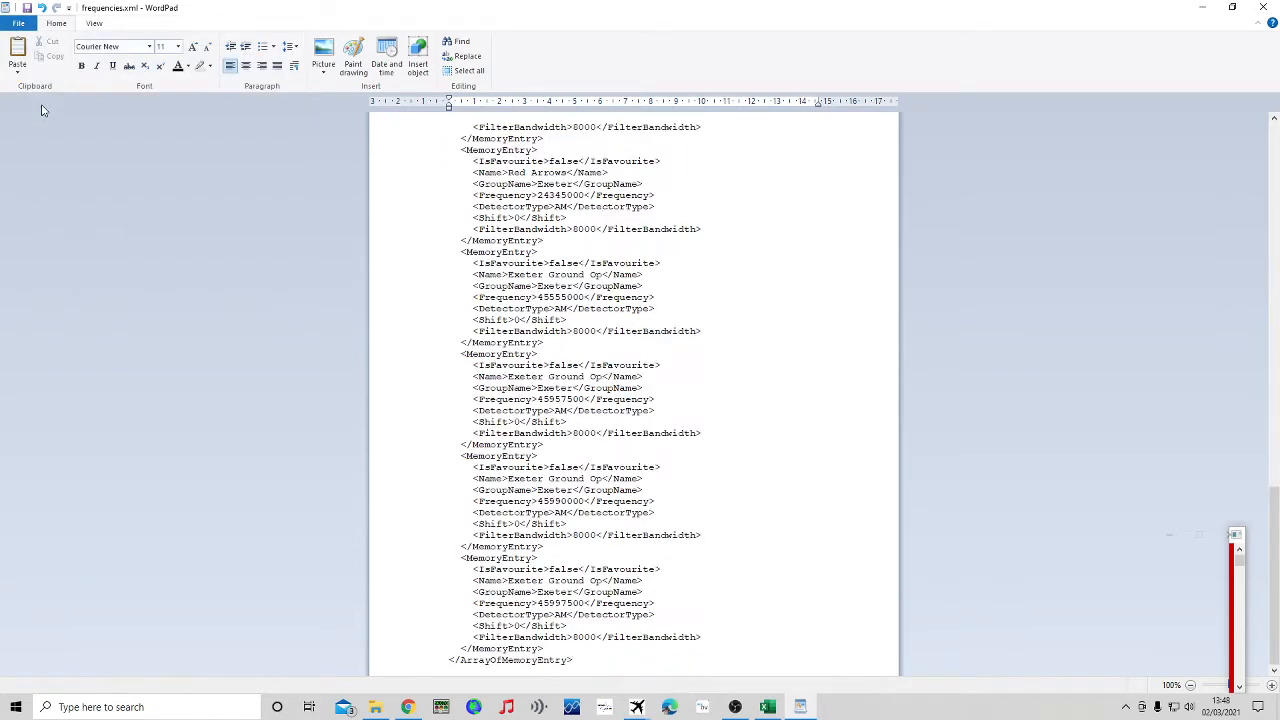
pyautogui.click(1265, 9)
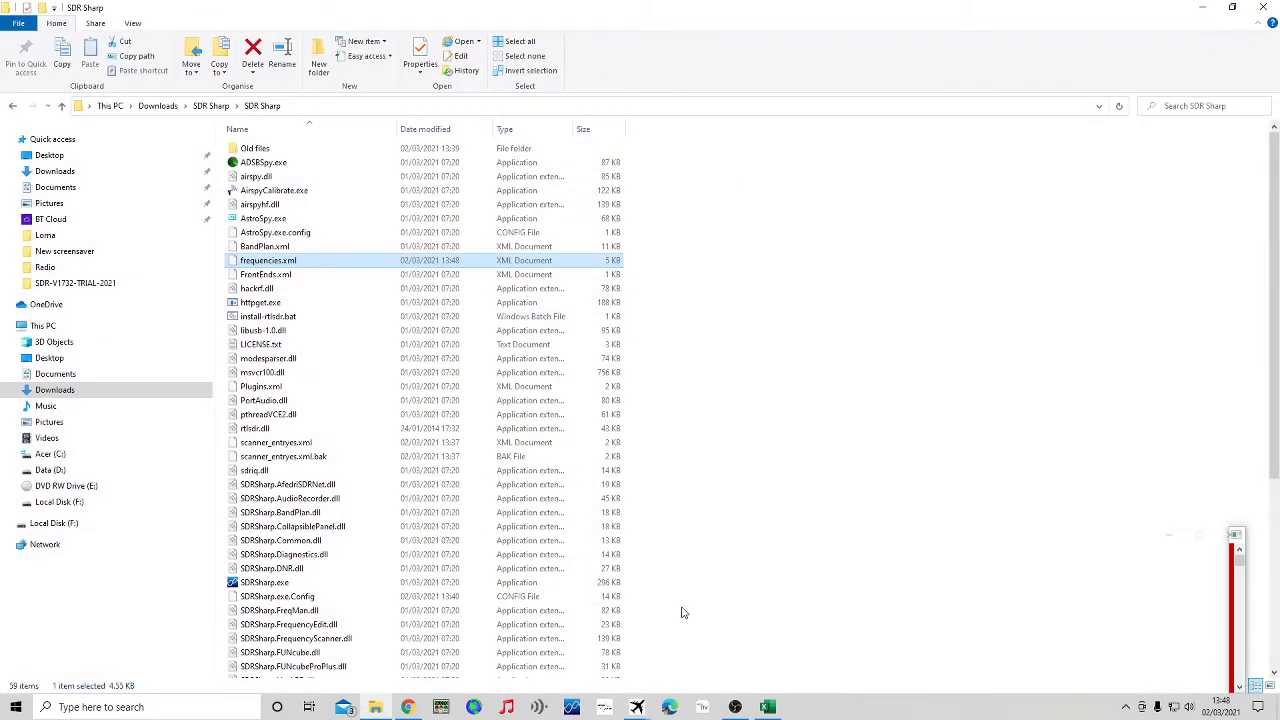
pyautogui.scroll(-5, 325, 430)
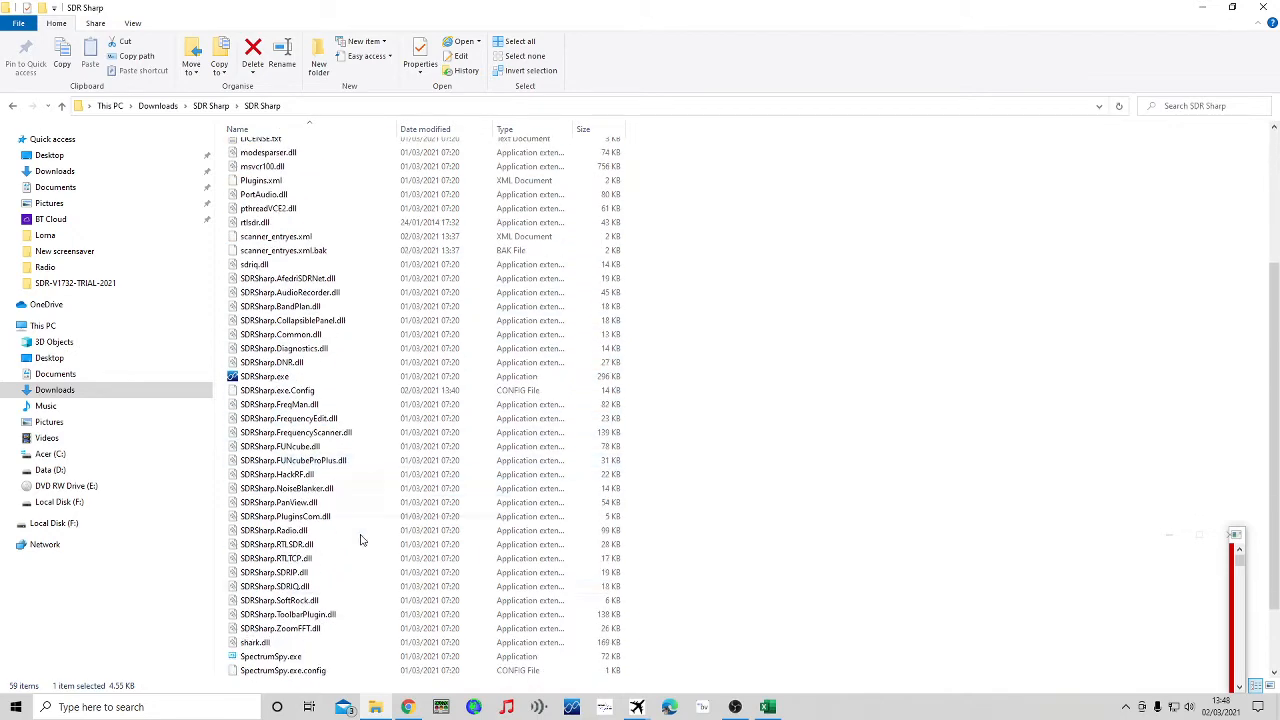
pyautogui.doubleClick(271, 380)
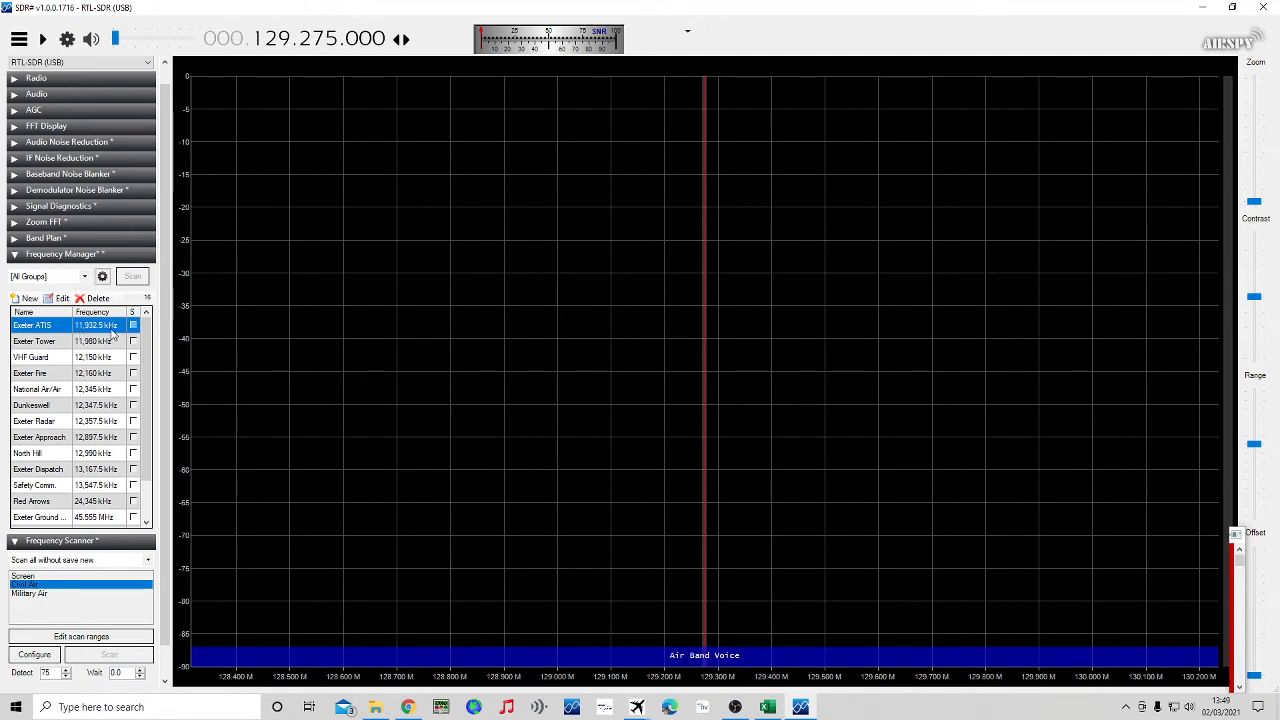
# Switch to Civil Airband.CSV in Excel and change the formula in cell O1 to =B1*1000000
pyautogui.click(766, 707)
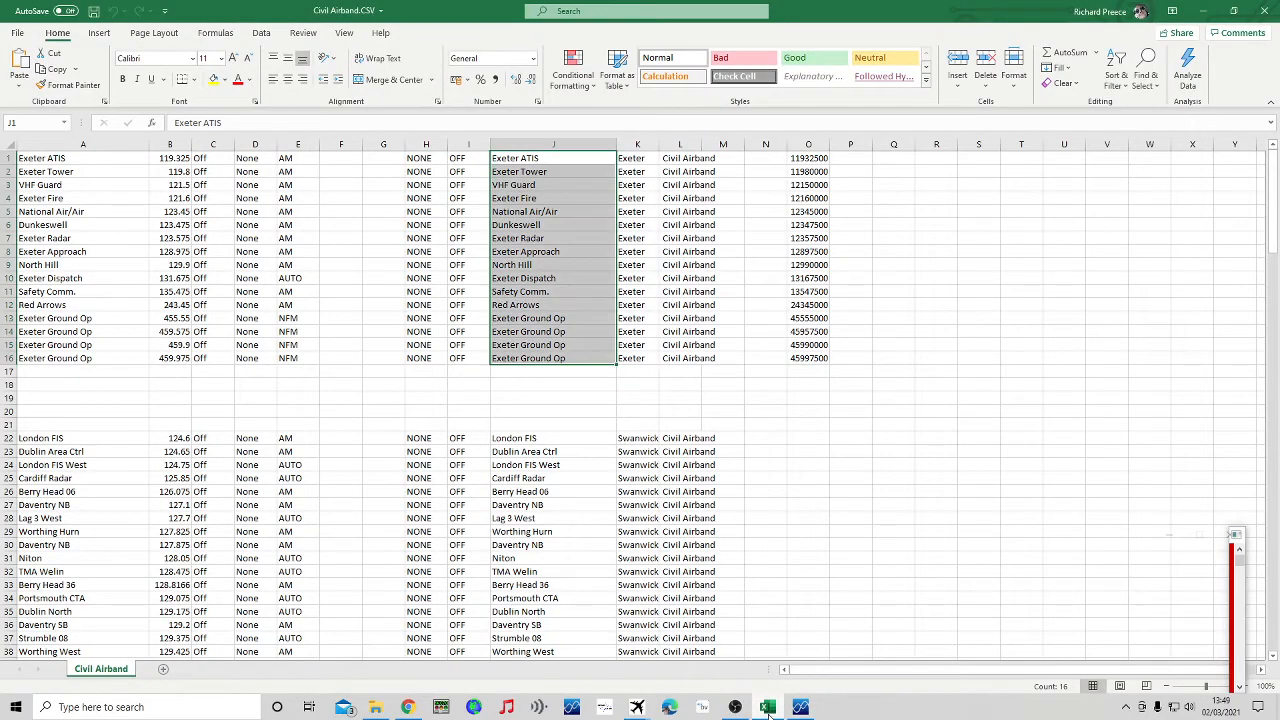
pyautogui.click(815, 158)
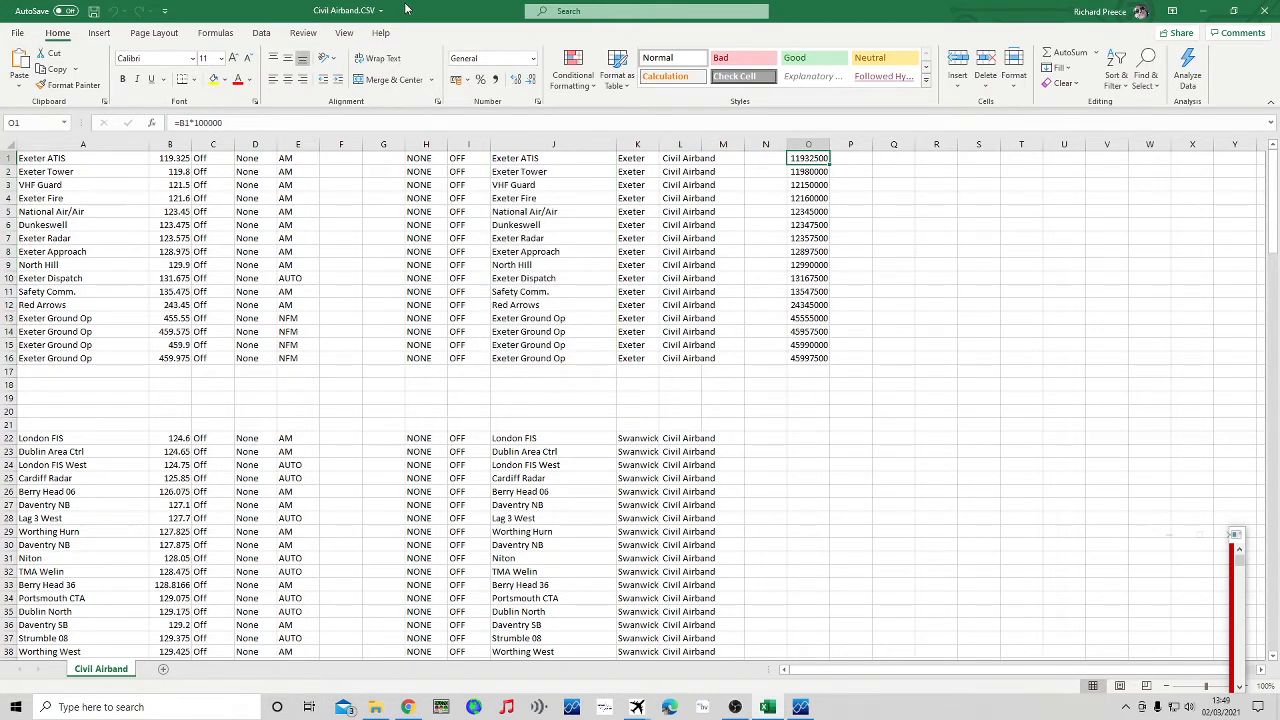
pyautogui.click(240, 121)
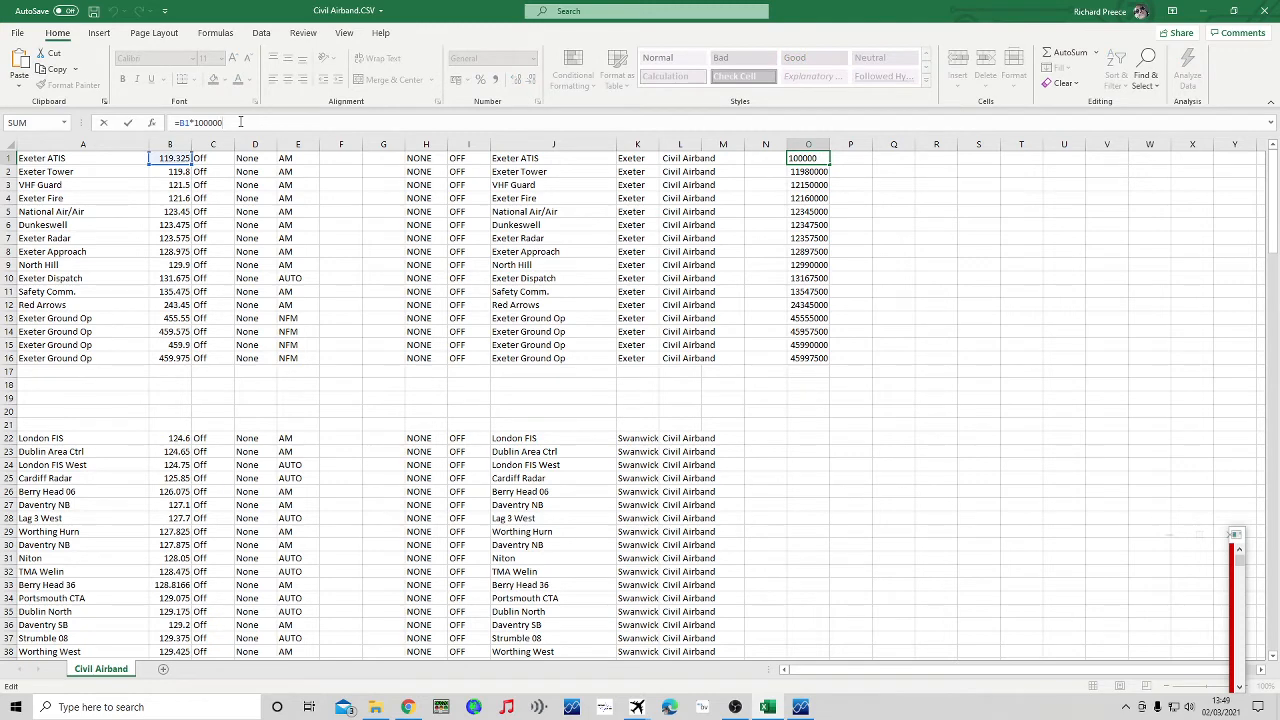
pyautogui.write('0')
pyautogui.press('Return')
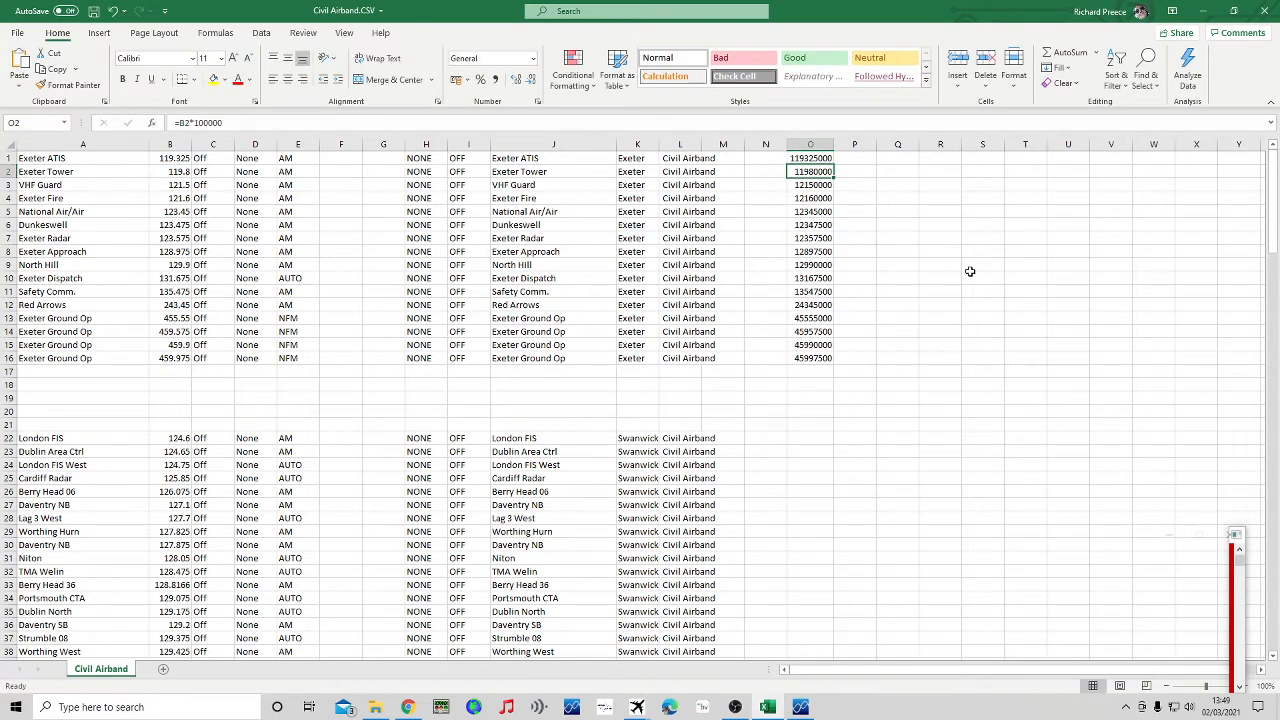
# Copy the formula from cell O1 into cells O2 to O16
pyautogui.rightClick(828, 158)
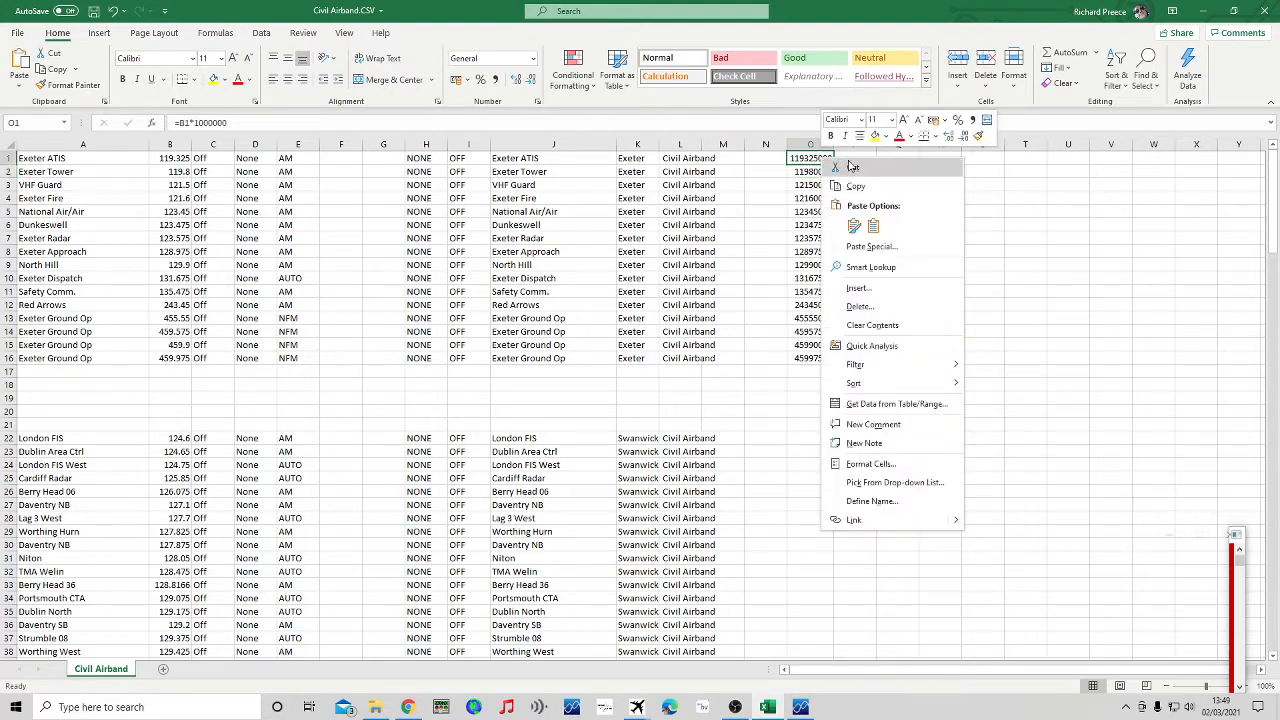
pyautogui.click(855, 186)
pyautogui.moveTo(815, 172); pyautogui.dragTo(815, 360)
pyautogui.rightClick(815, 319)
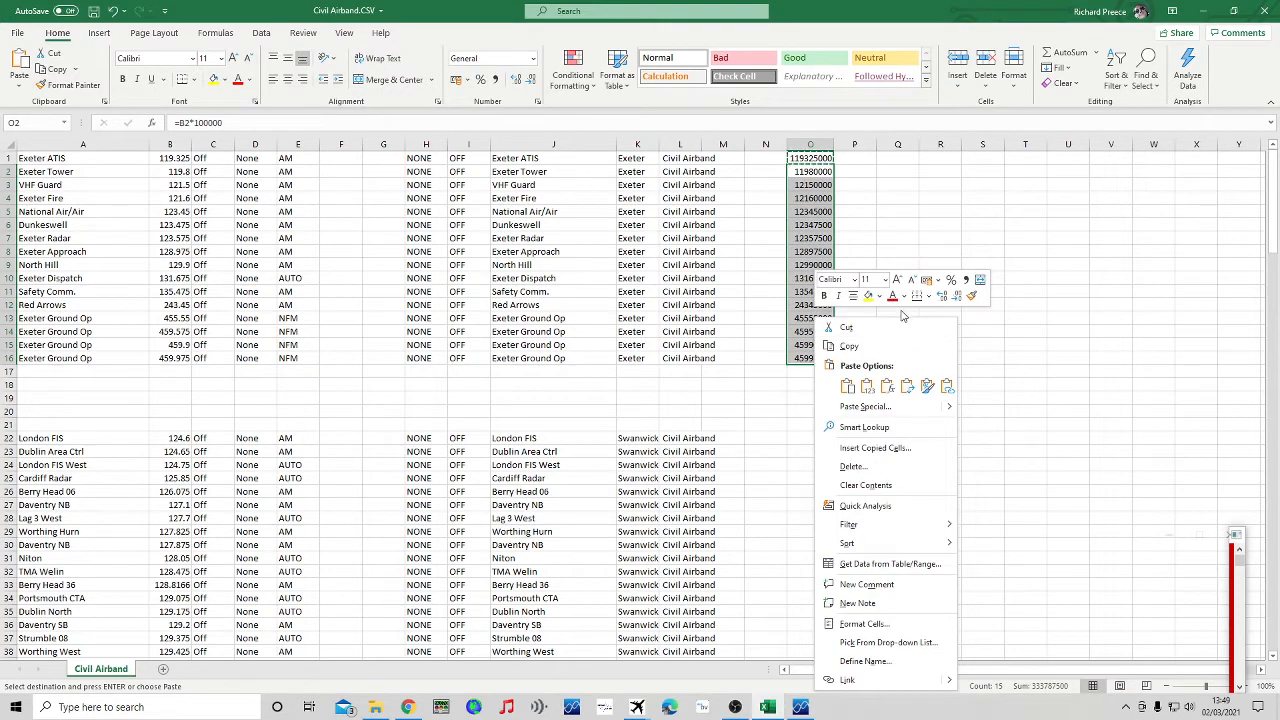
pyautogui.click(849, 387)
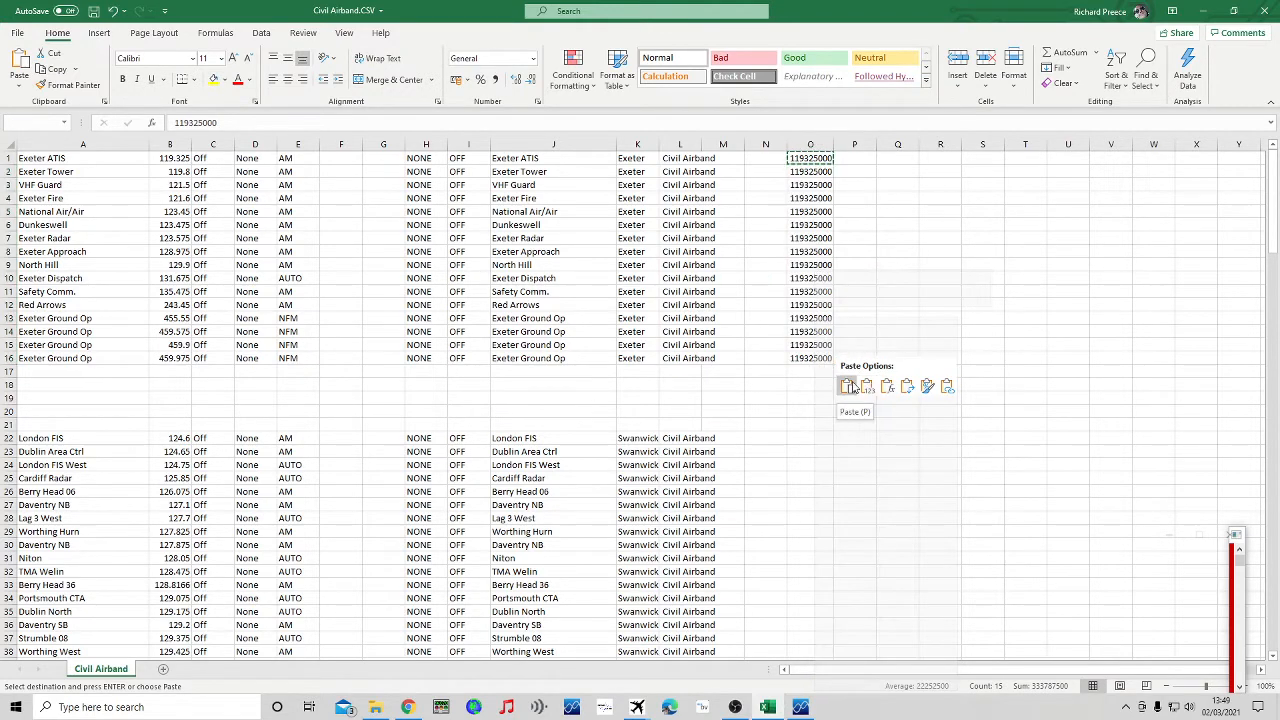
pyautogui.click(849, 387)
pyautogui.click(934, 330)
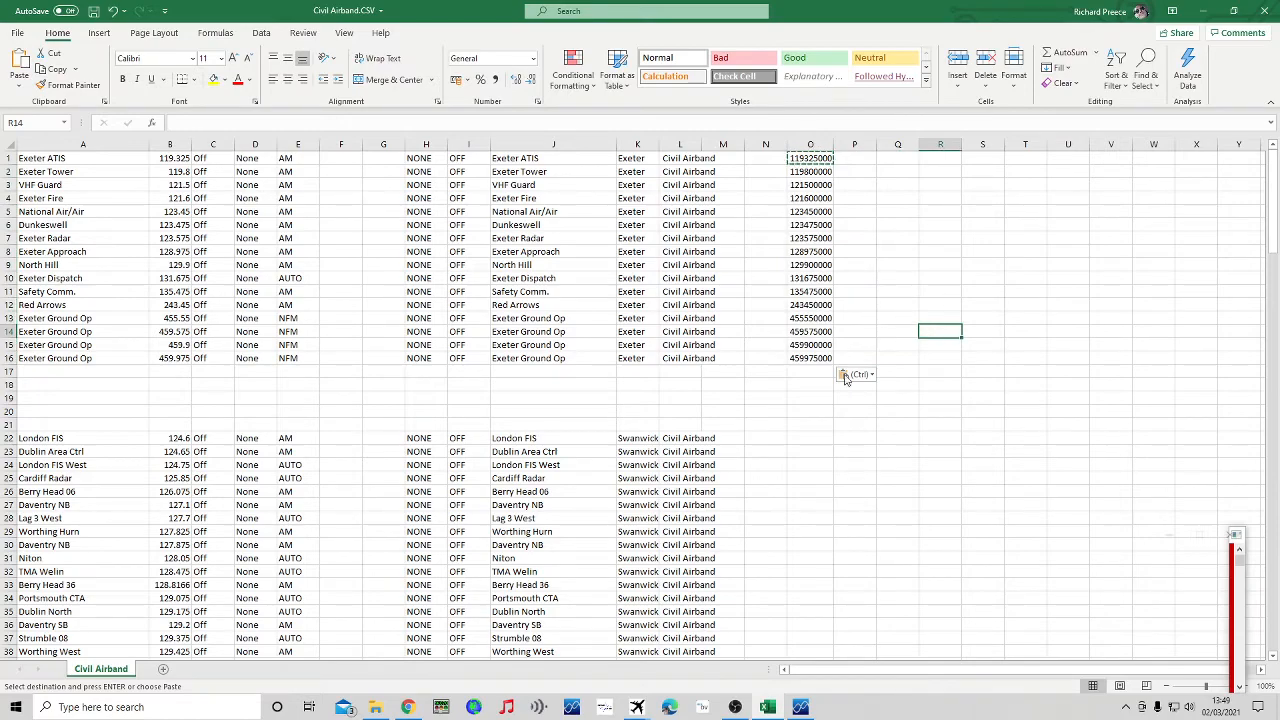
# Switch to File Explorer and open sample.csv from the Downloads folder in Excel
pyautogui.click(768, 707)
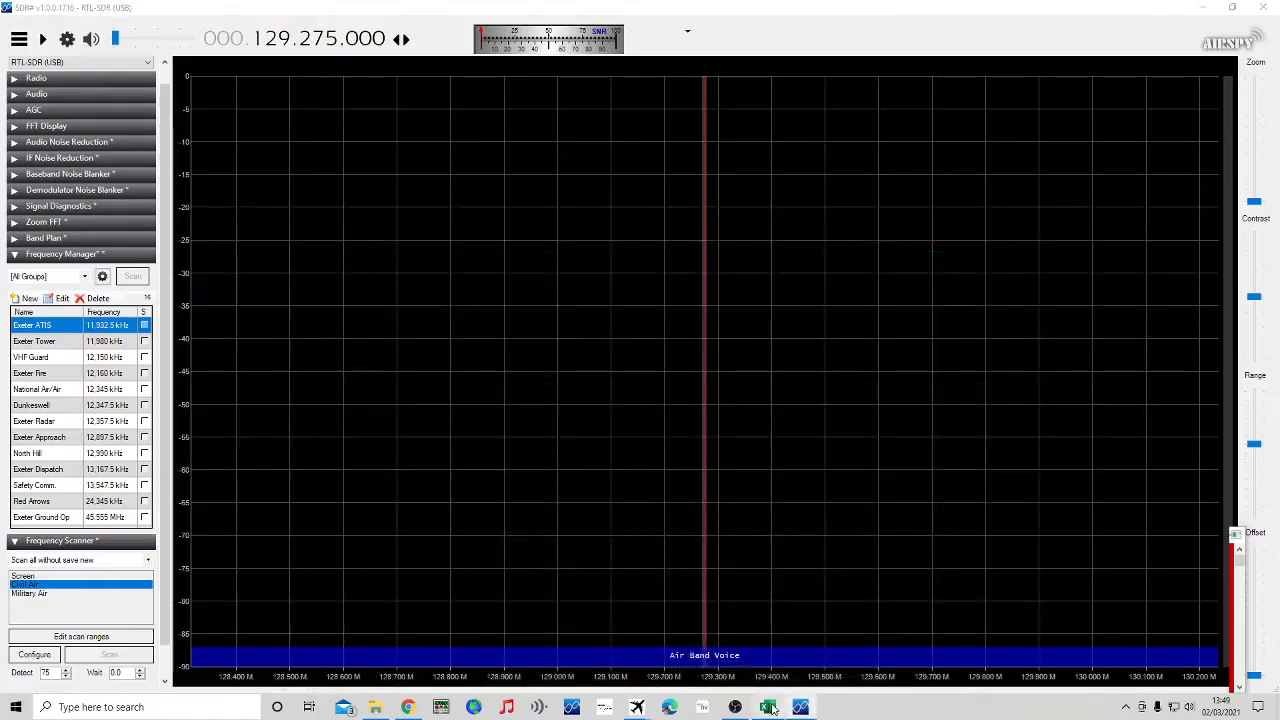
pyautogui.click(768, 707)
pyautogui.click(376, 707)
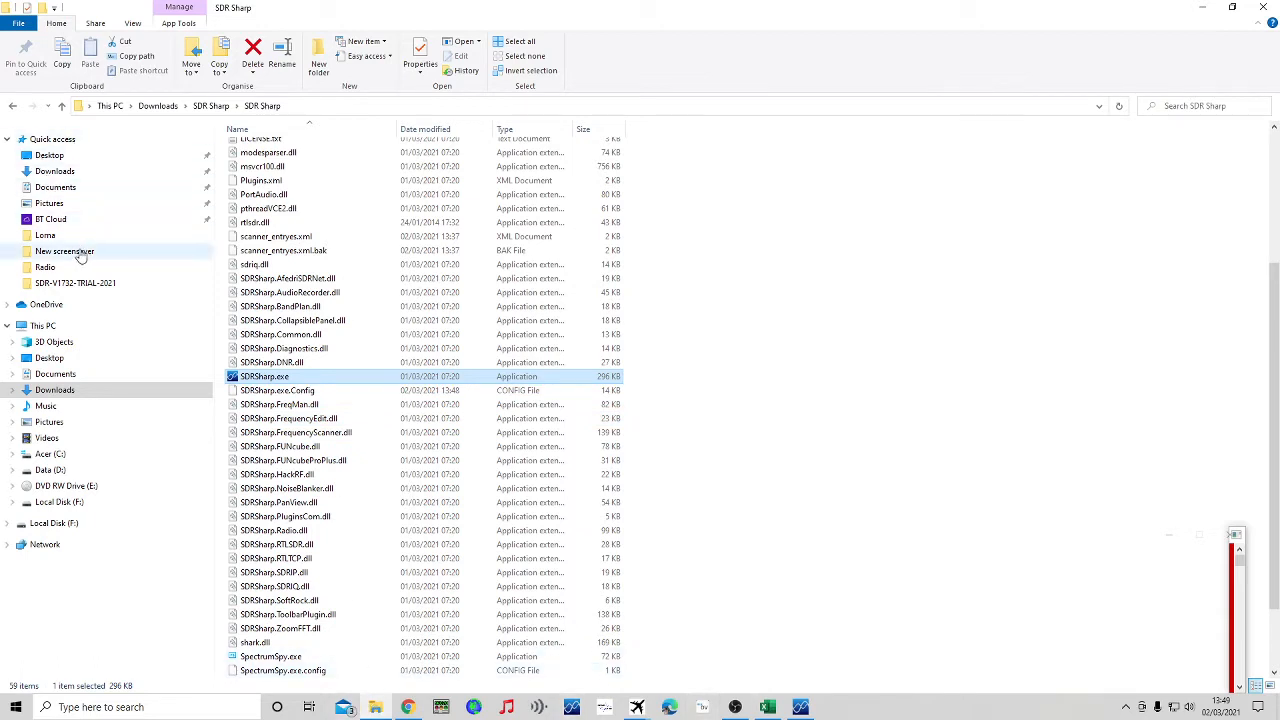
pyautogui.click(62, 171)
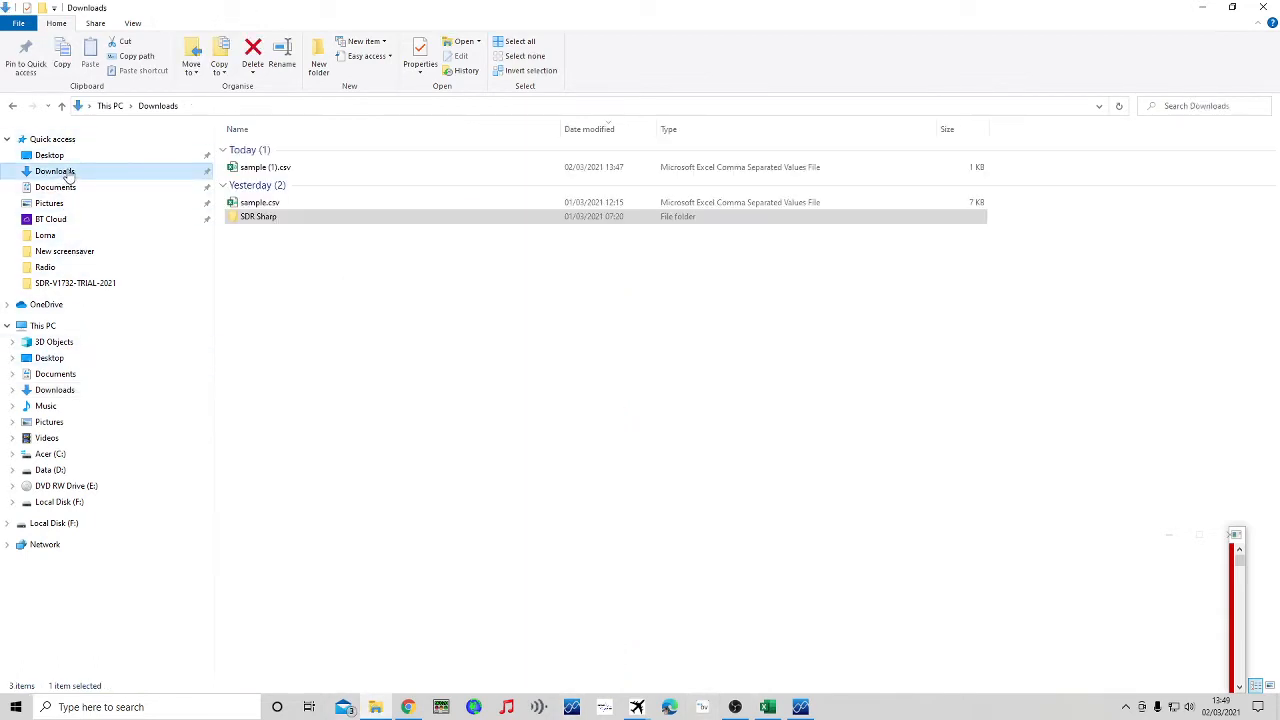
pyautogui.click(281, 205)
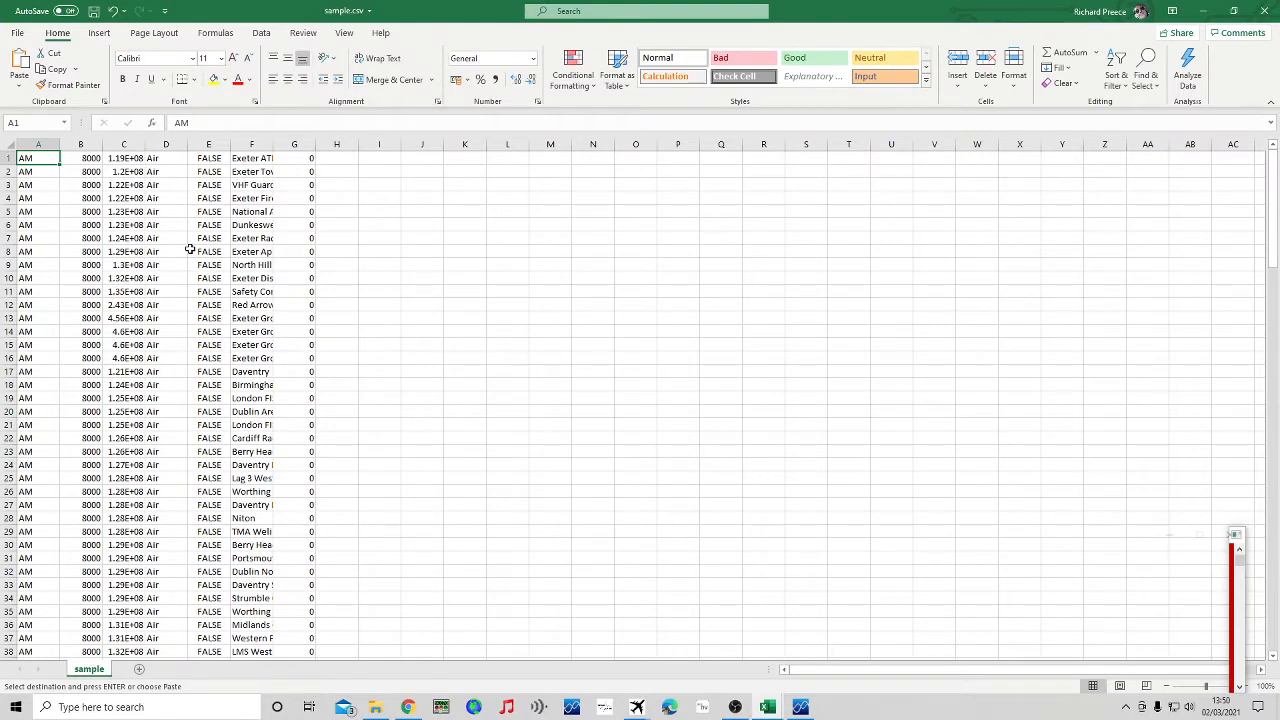
# Open sample (1).csv from the Downloads folder and clear the contents of cells C1 to C16
pyautogui.scroll(-14, 190, 249)
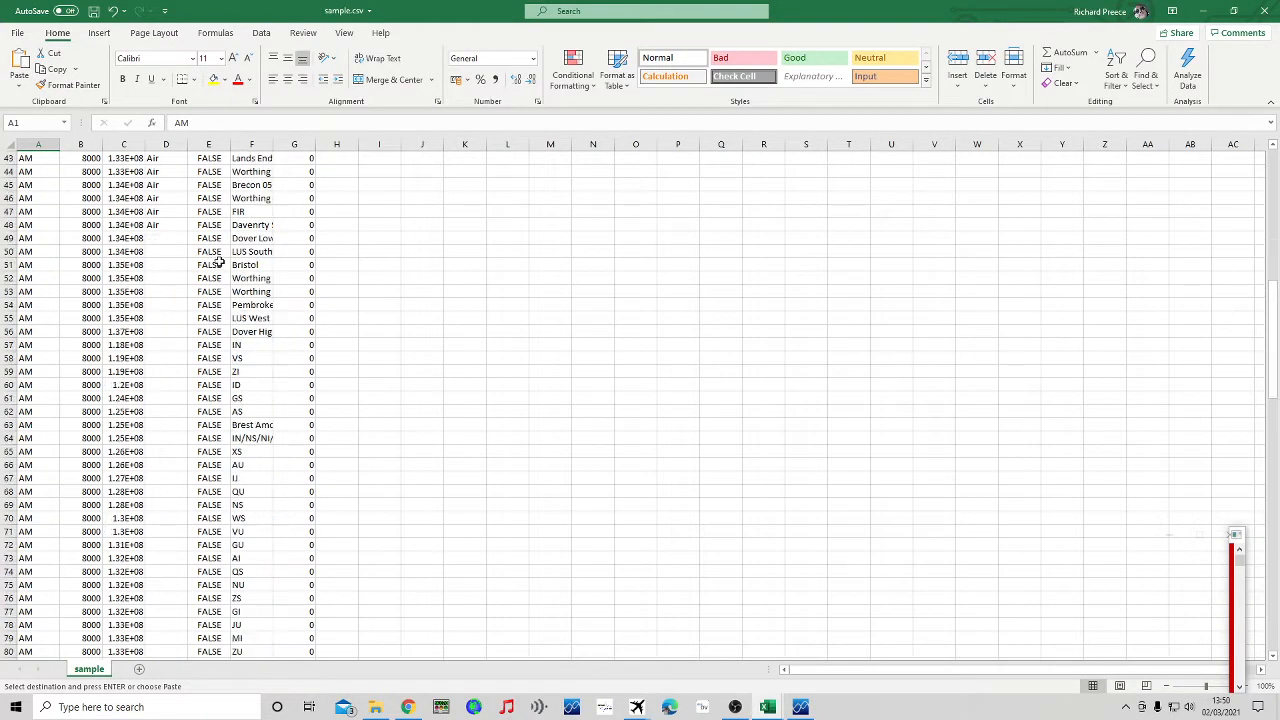
pyautogui.scroll(2, 218, 262)
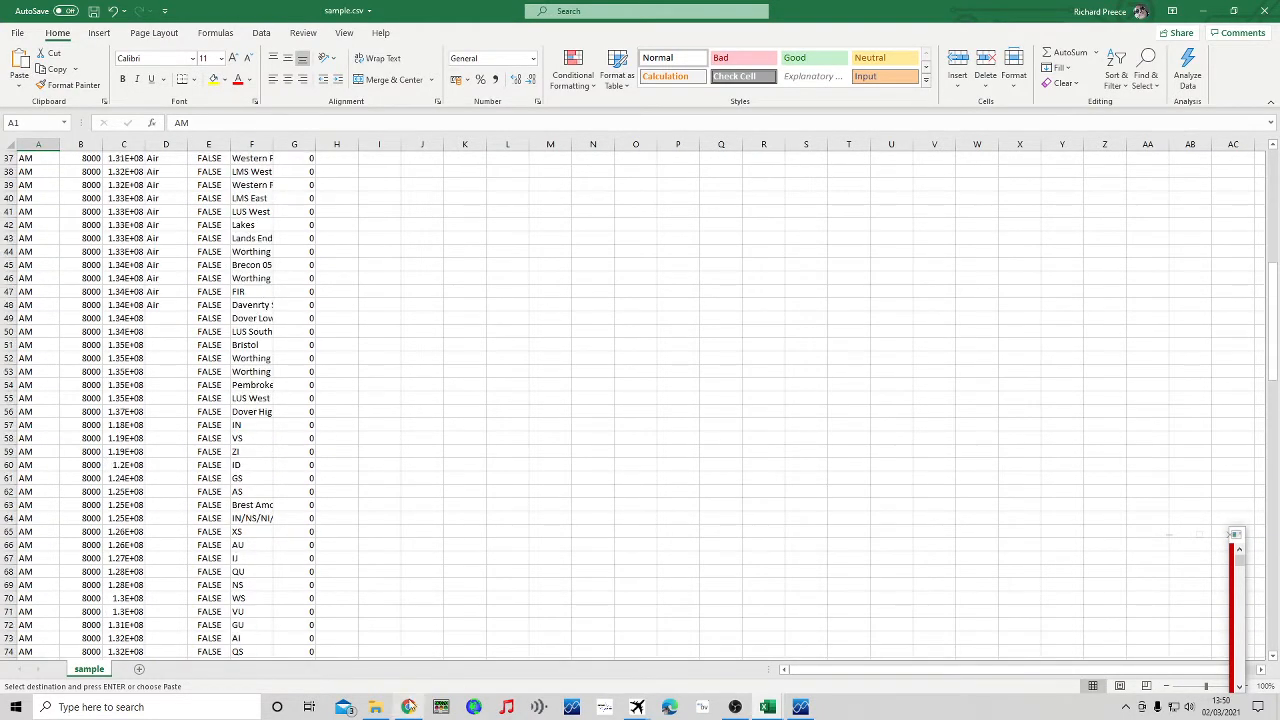
pyautogui.click(376, 707)
pyautogui.doubleClick(288, 168)
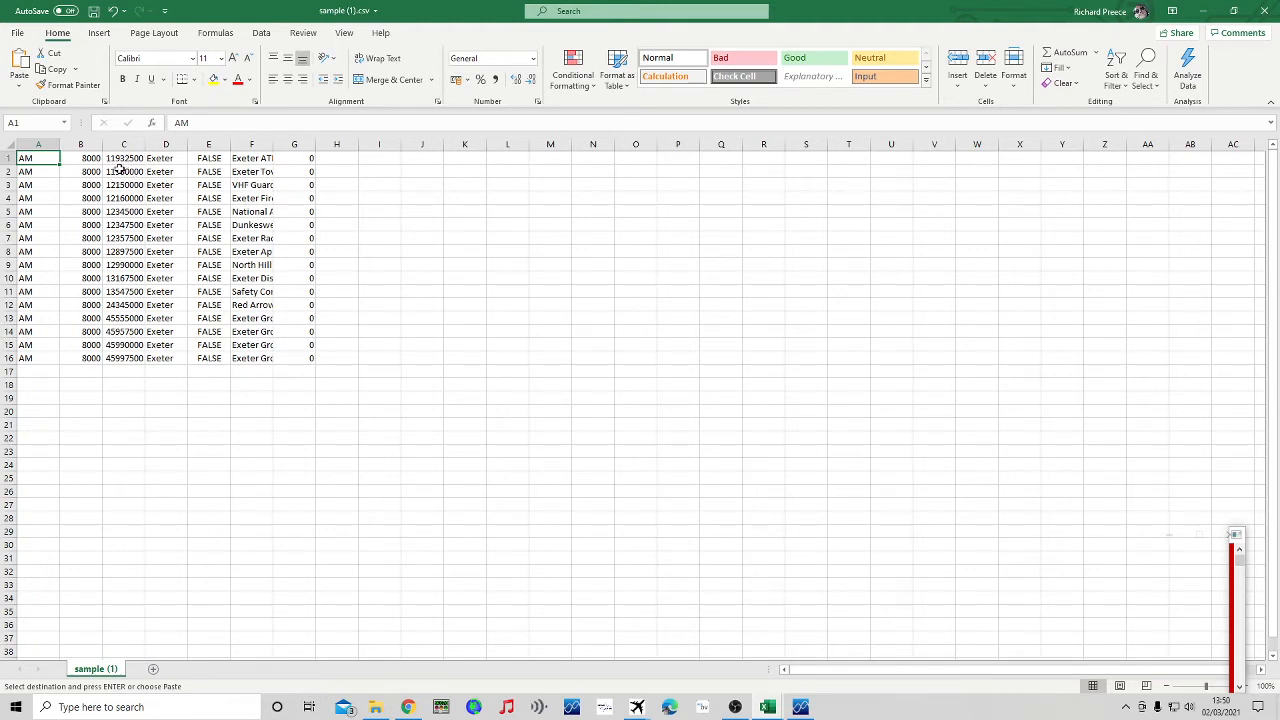
pyautogui.moveTo(127, 156); pyautogui.dragTo(137, 357)
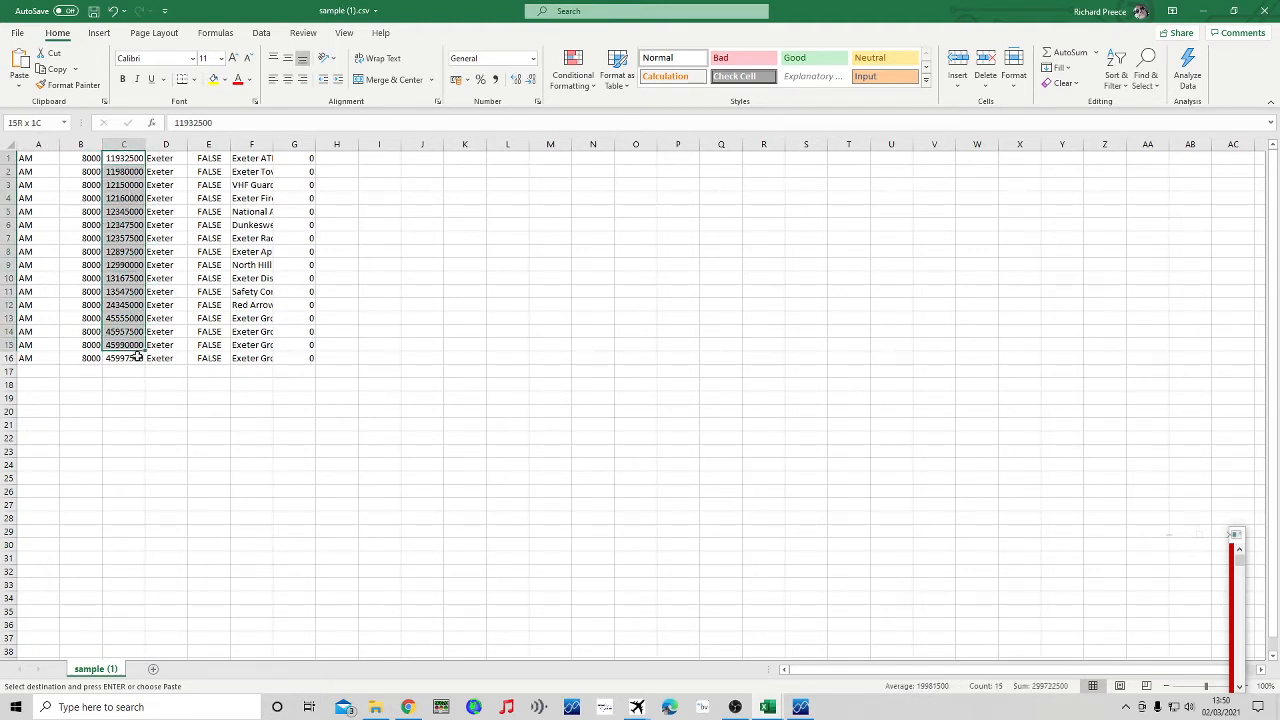
pyautogui.rightClick(137, 357)
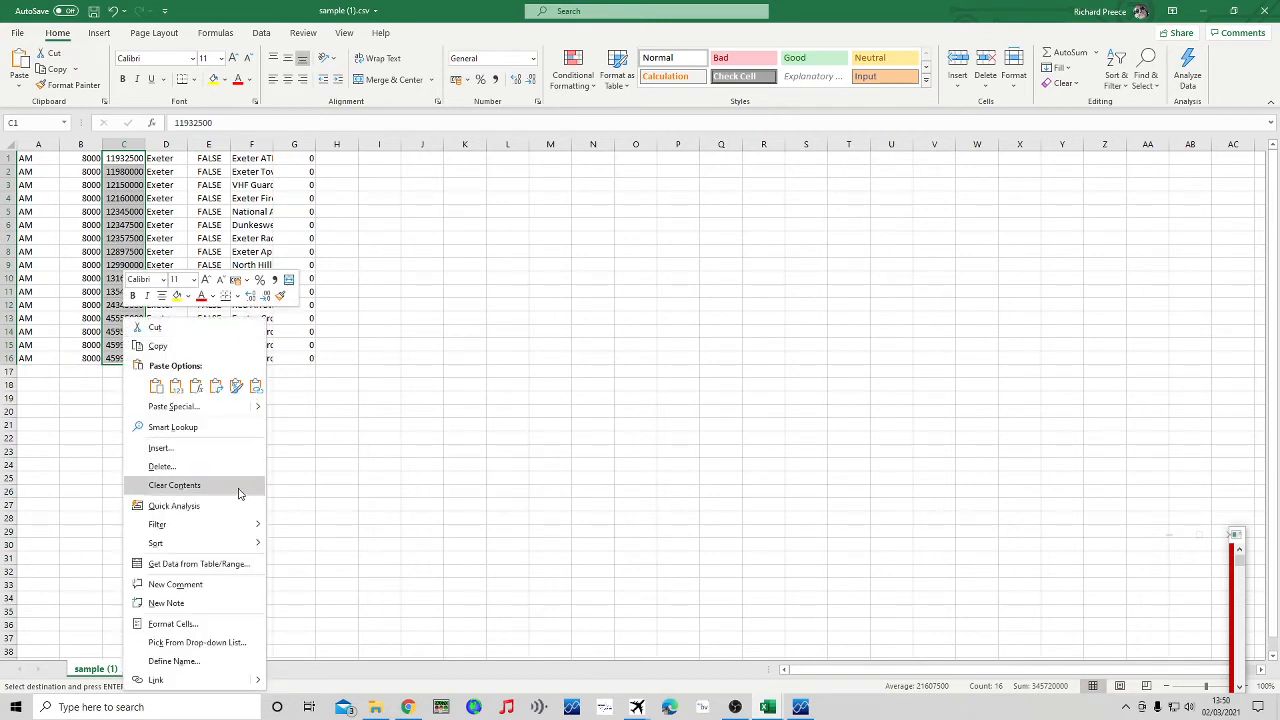
pyautogui.click(238, 488)
# Switch to the Civil Airband.CSV workbook and copy the calculated frequencies in cells O1 to O16
pyautogui.click(765, 707)
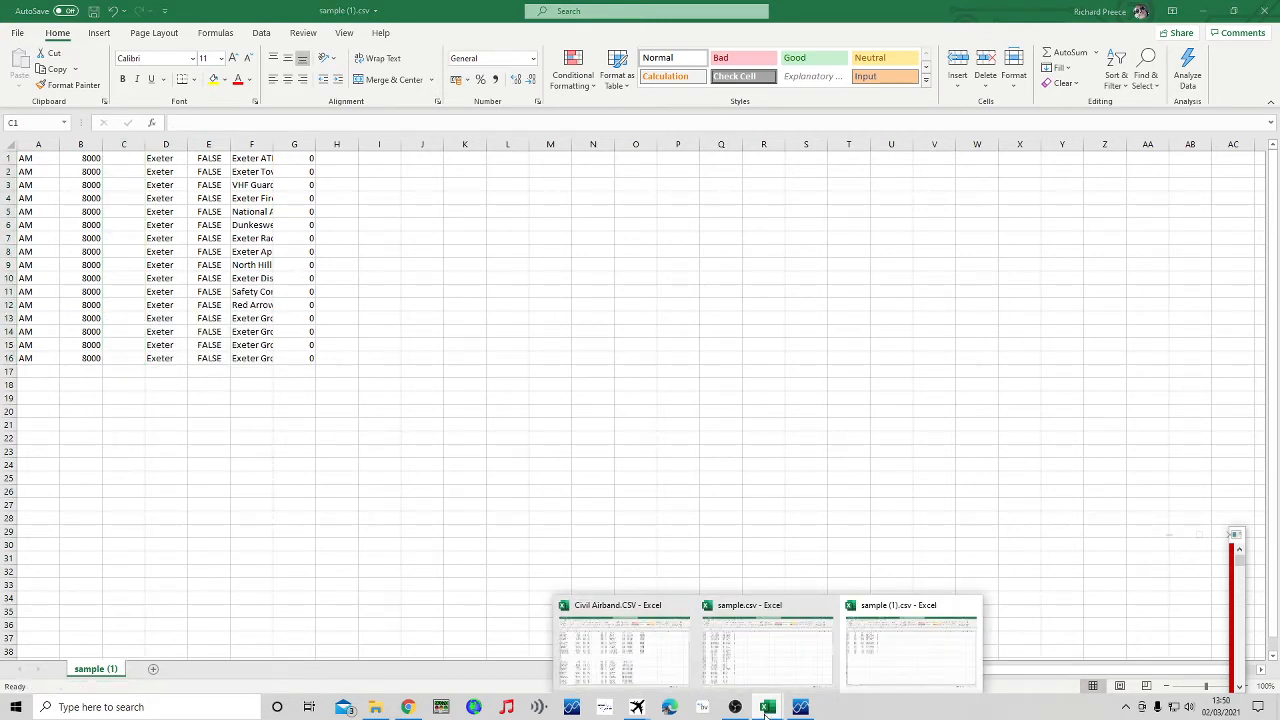
pyautogui.click(685, 650)
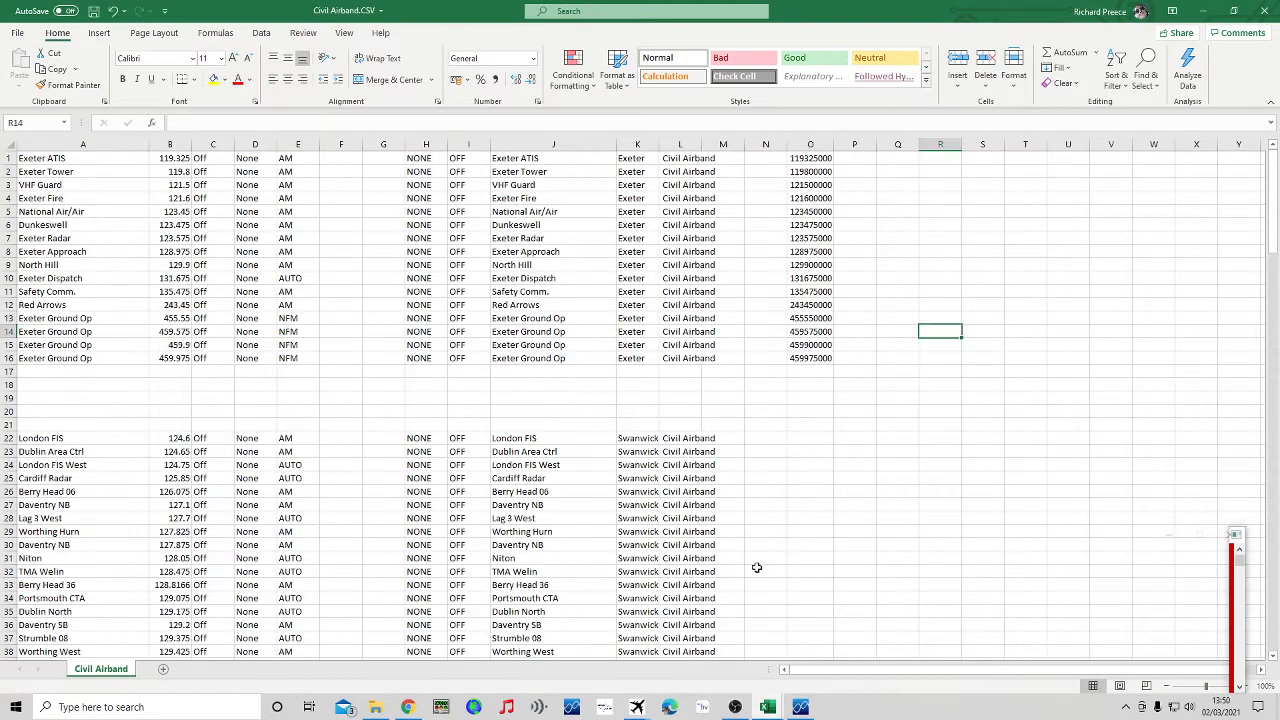
pyautogui.moveTo(818, 158); pyautogui.dragTo(825, 356)
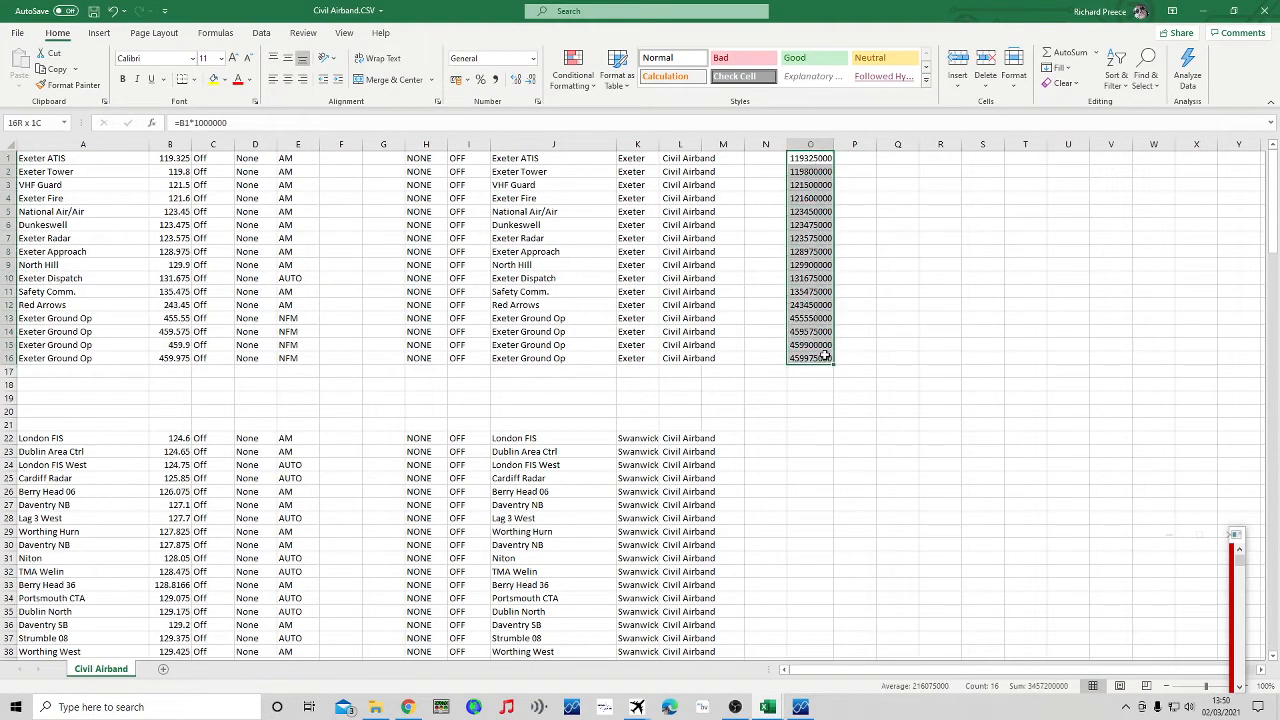
pyautogui.rightClick(811, 309)
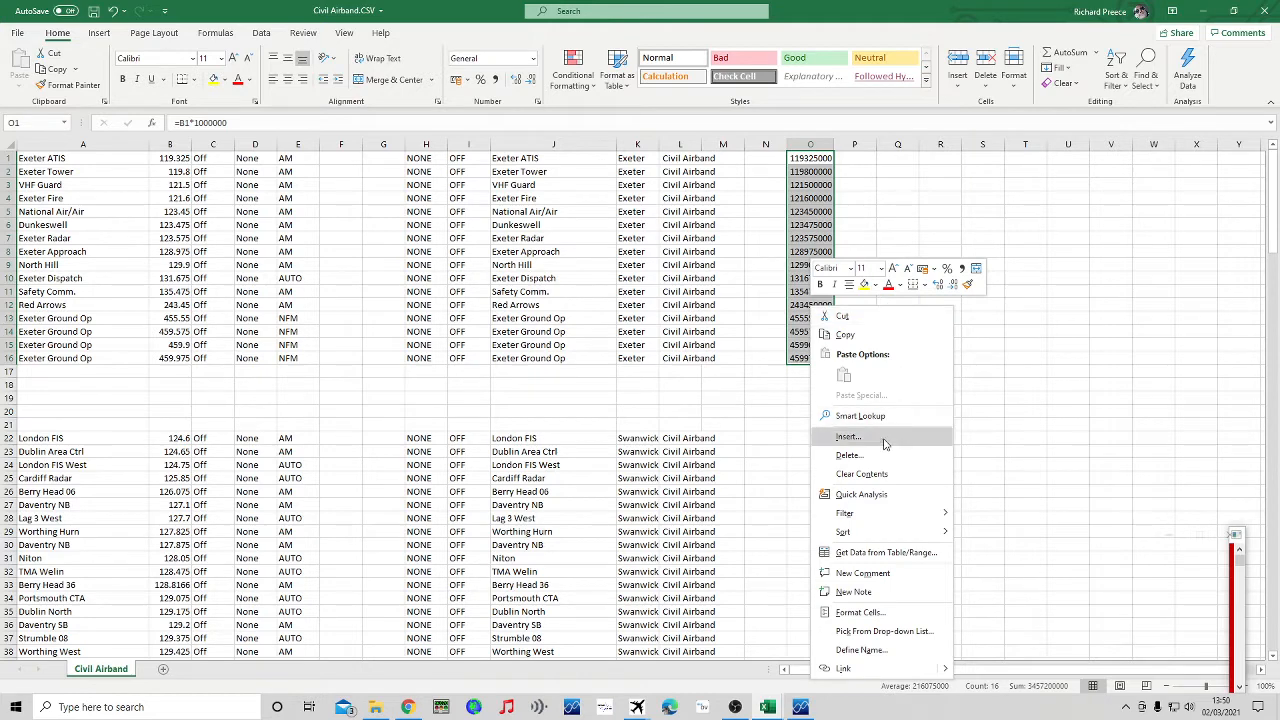
pyautogui.click(845, 334)
# Switch to sample (1).csv and paste the copied frequencies as values only, starting at cell C1
pyautogui.moveTo(768, 707)
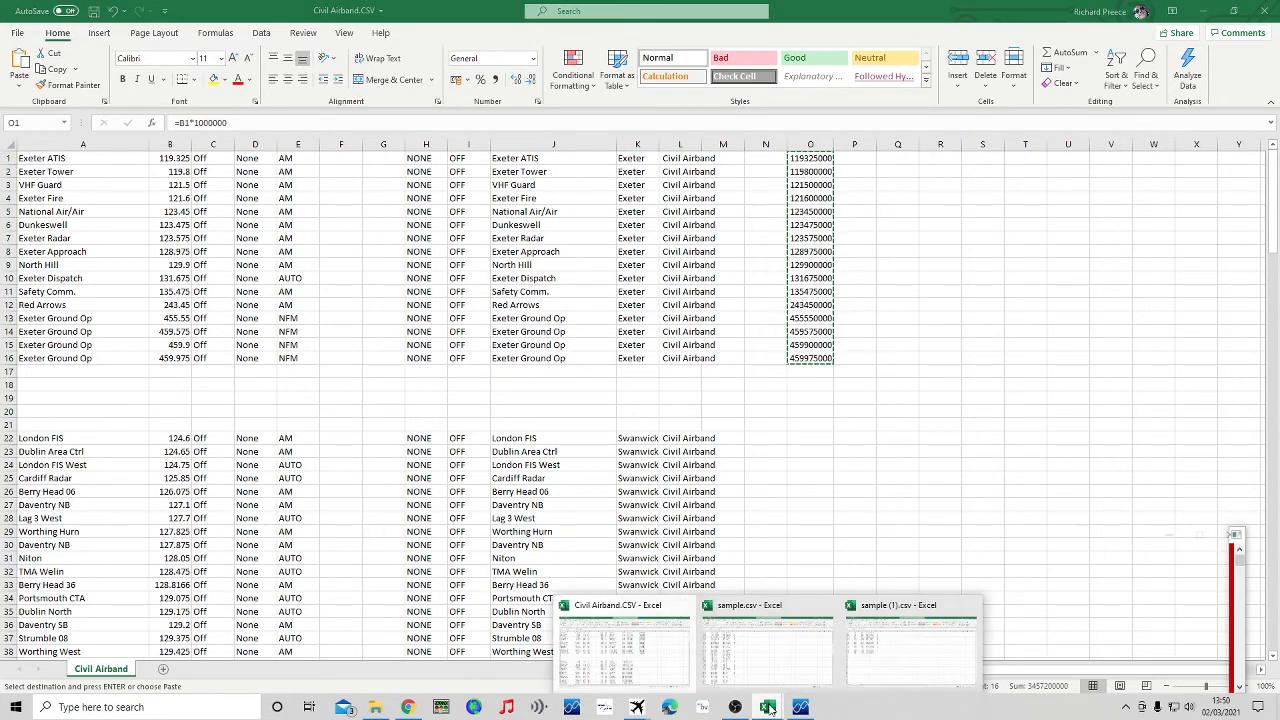
pyautogui.click(906, 658)
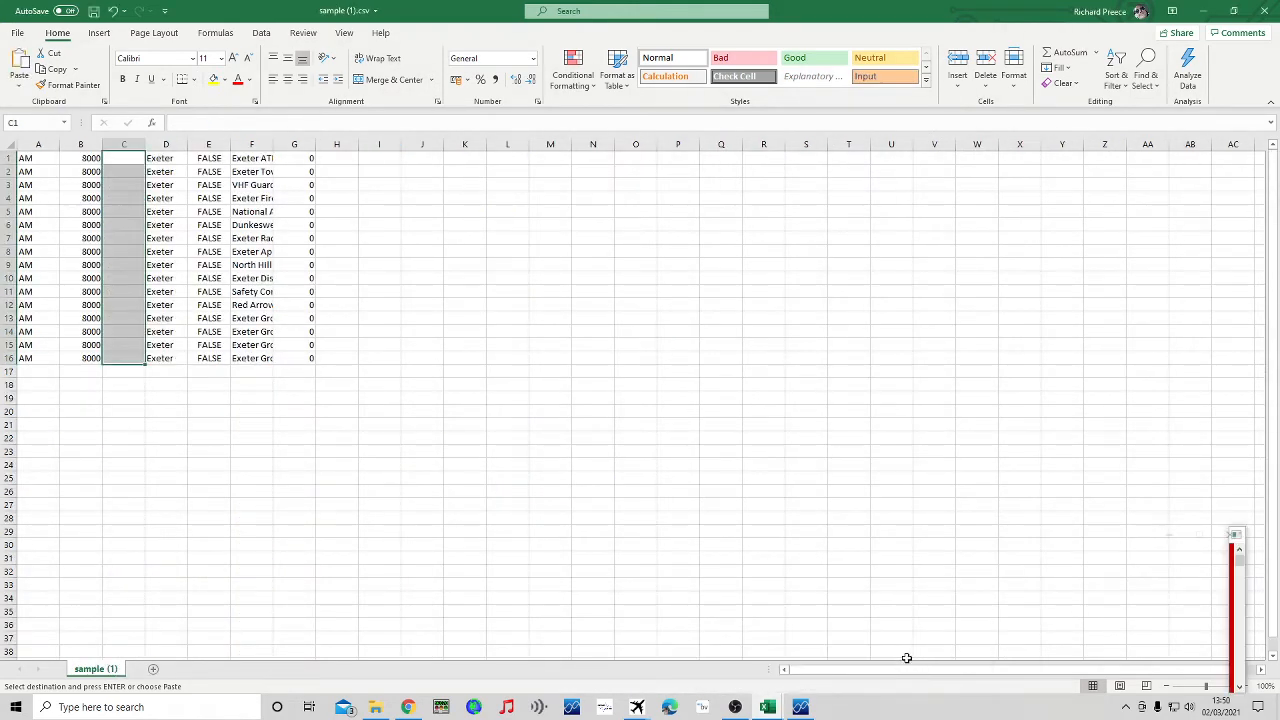
pyautogui.click(132, 159)
pyautogui.rightClick(132, 159)
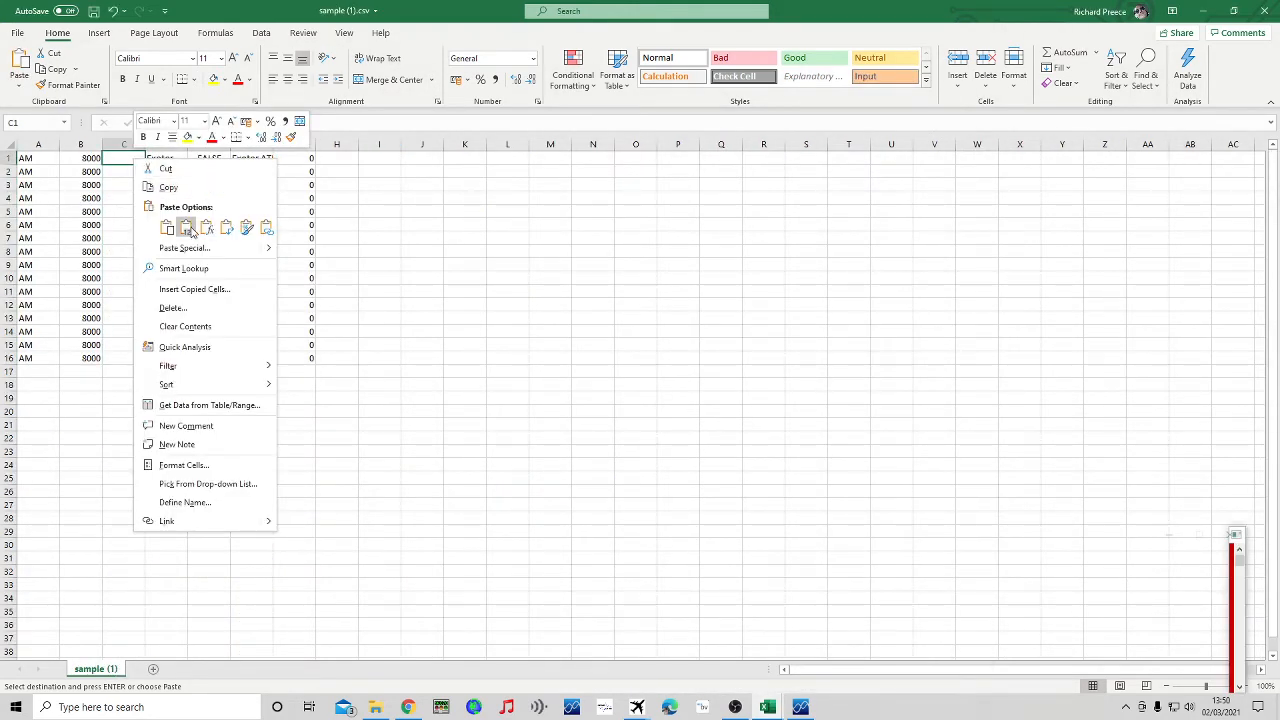
pyautogui.click(187, 228)
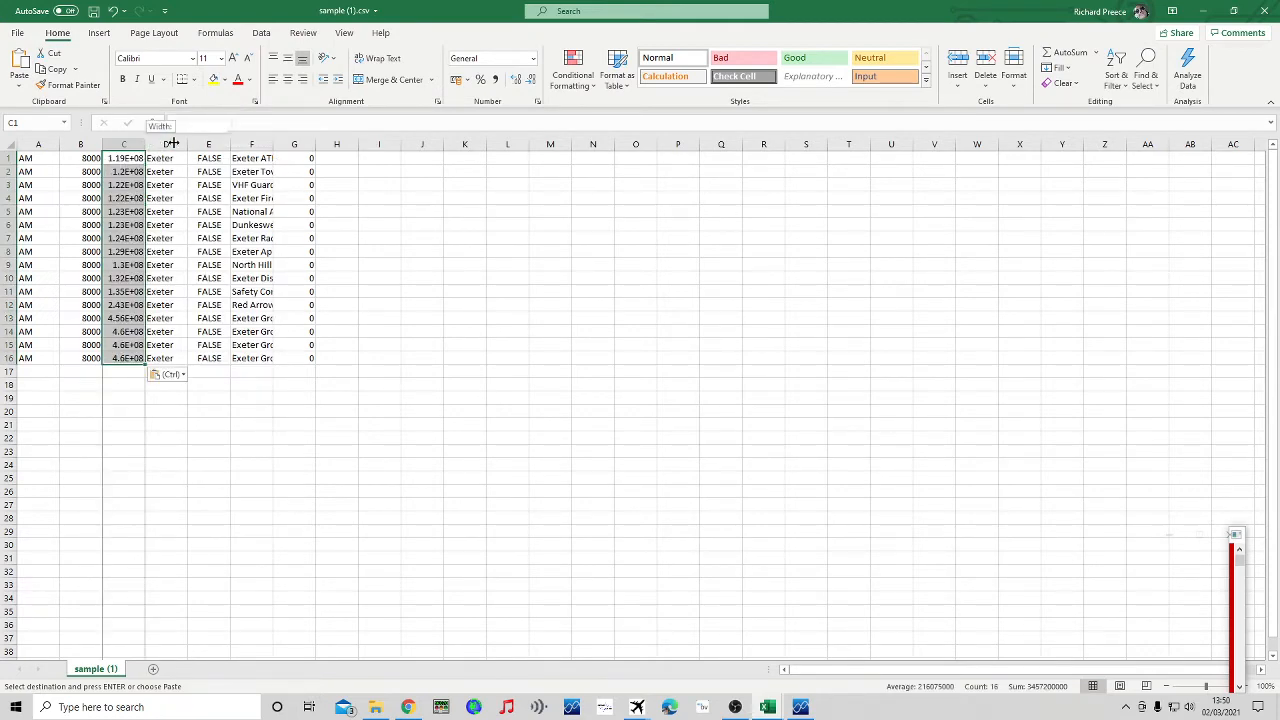
# Widen column C to show the full frequencies and save sample (1).csv
pyautogui.moveTo(172, 144); pyautogui.dragTo(193, 144)
pyautogui.click(412, 464)
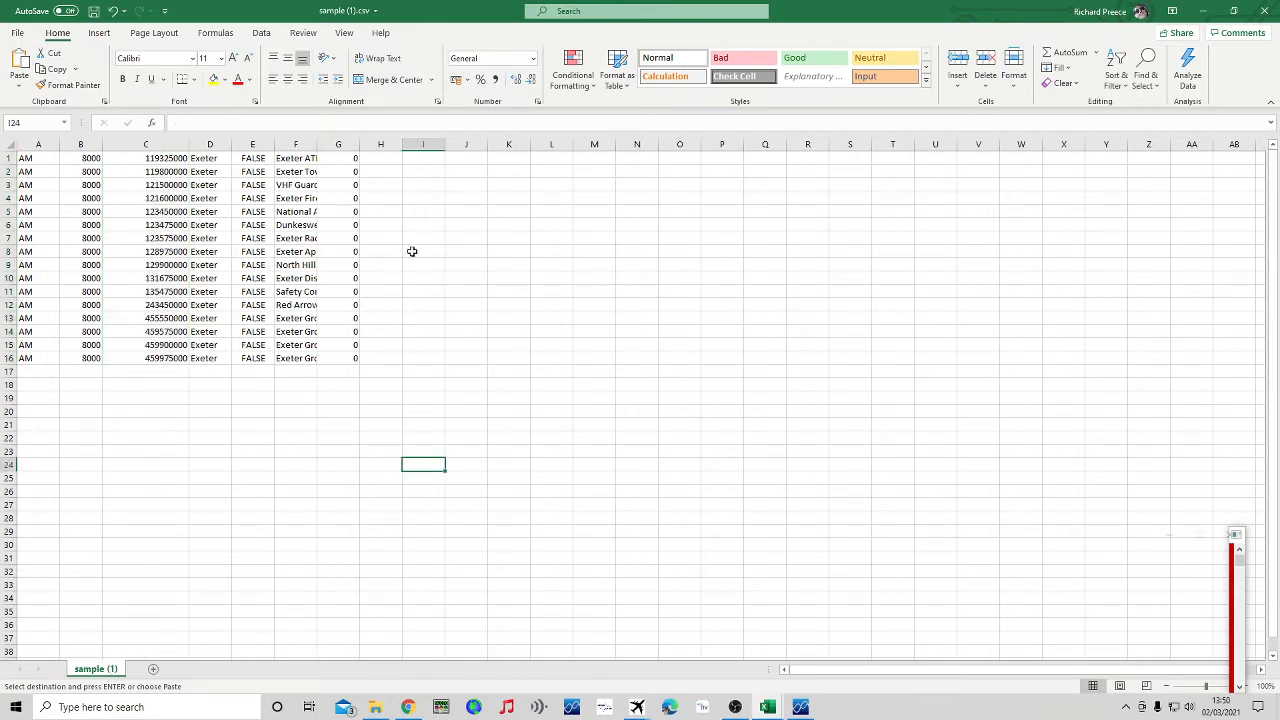
pyautogui.click(18, 33)
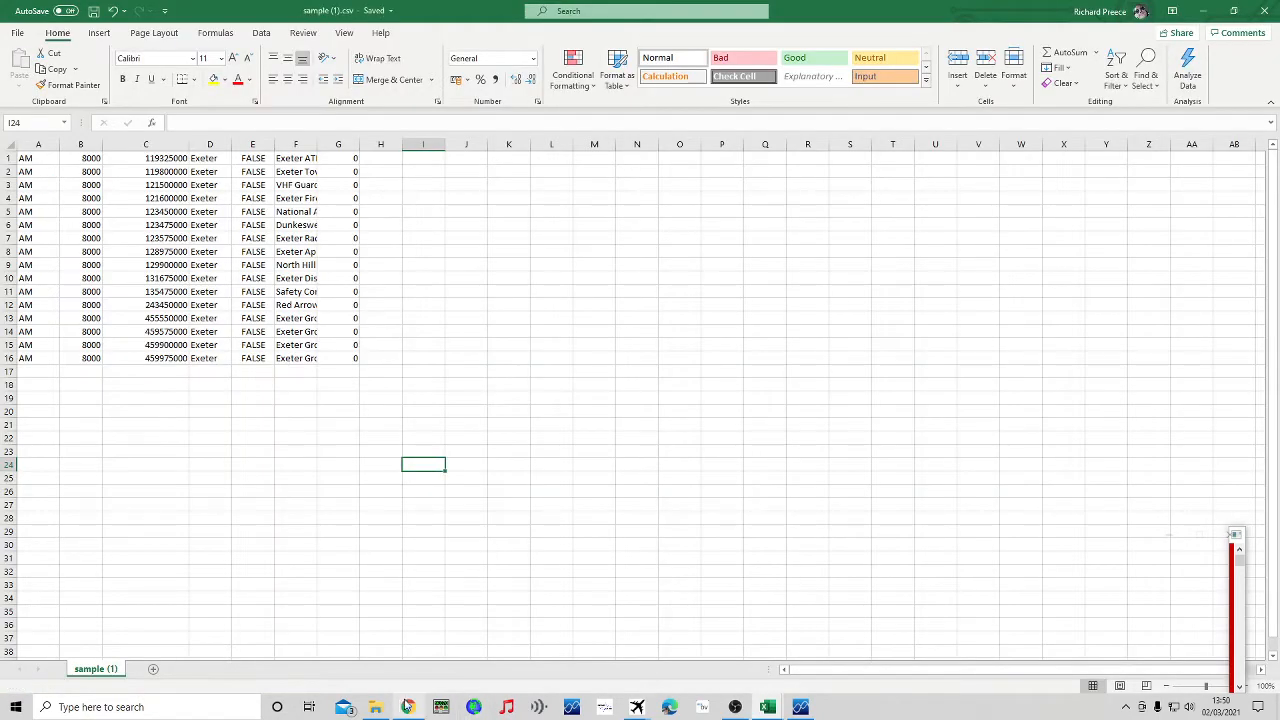
# Switch to Chrome, close the old frequencies.xml tab, and convert sample (1).csv to XML with the CSV to SDR# converter
pyautogui.click(408, 707)
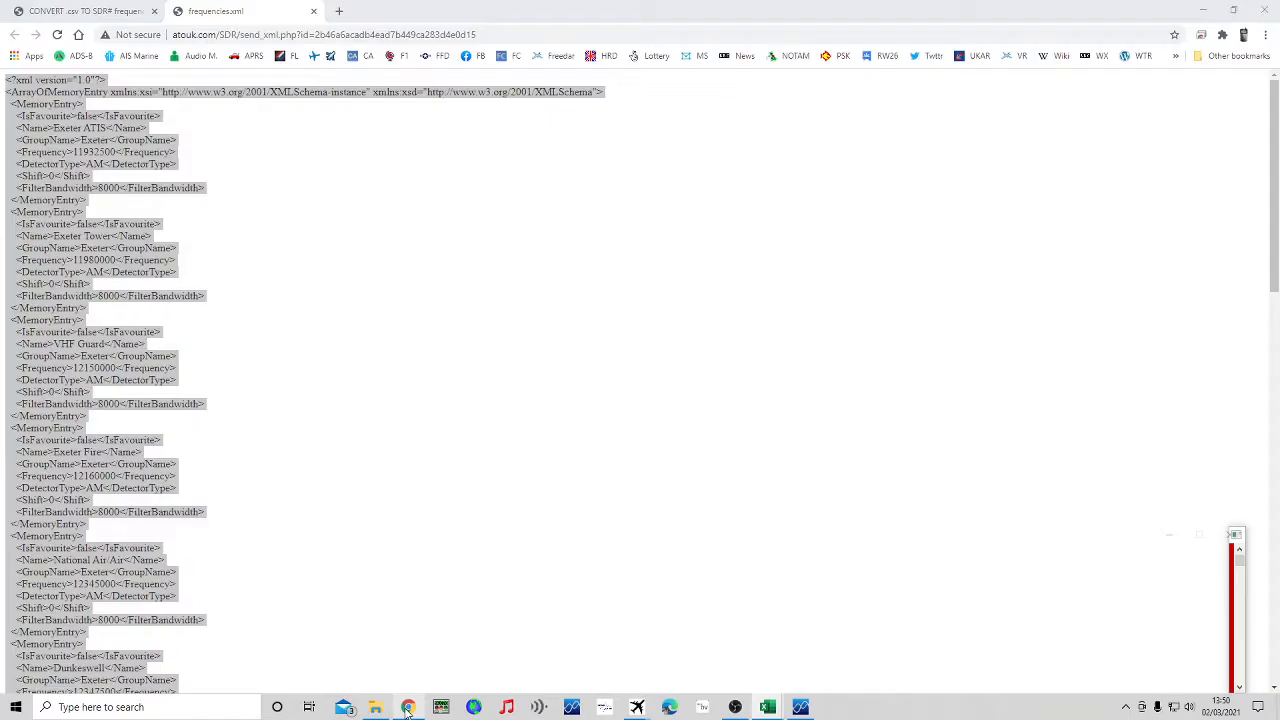
pyautogui.click(314, 12)
pyautogui.click(92, 364)
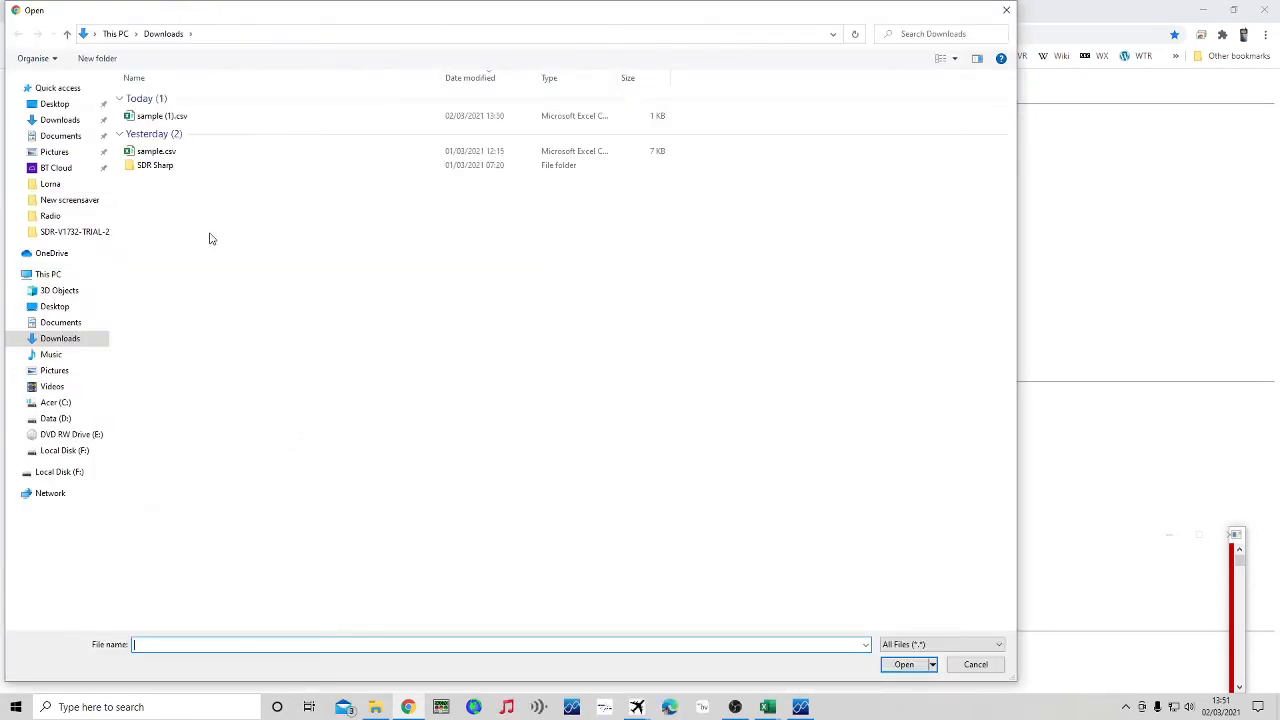
pyautogui.click(165, 118)
pyautogui.click(904, 664)
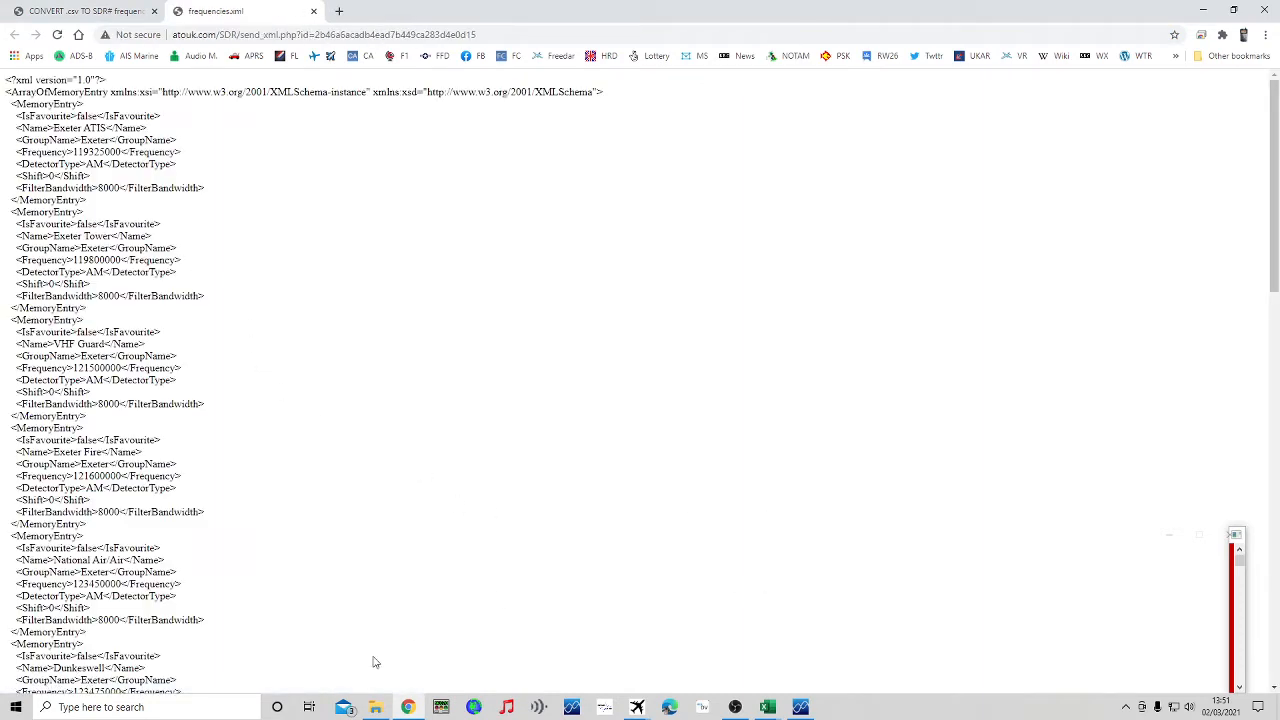
# Close SDR#, and open frequencies.xml from the inner SDR Sharp folder in Downloads for editing in WordPad
pyautogui.click(375, 709)
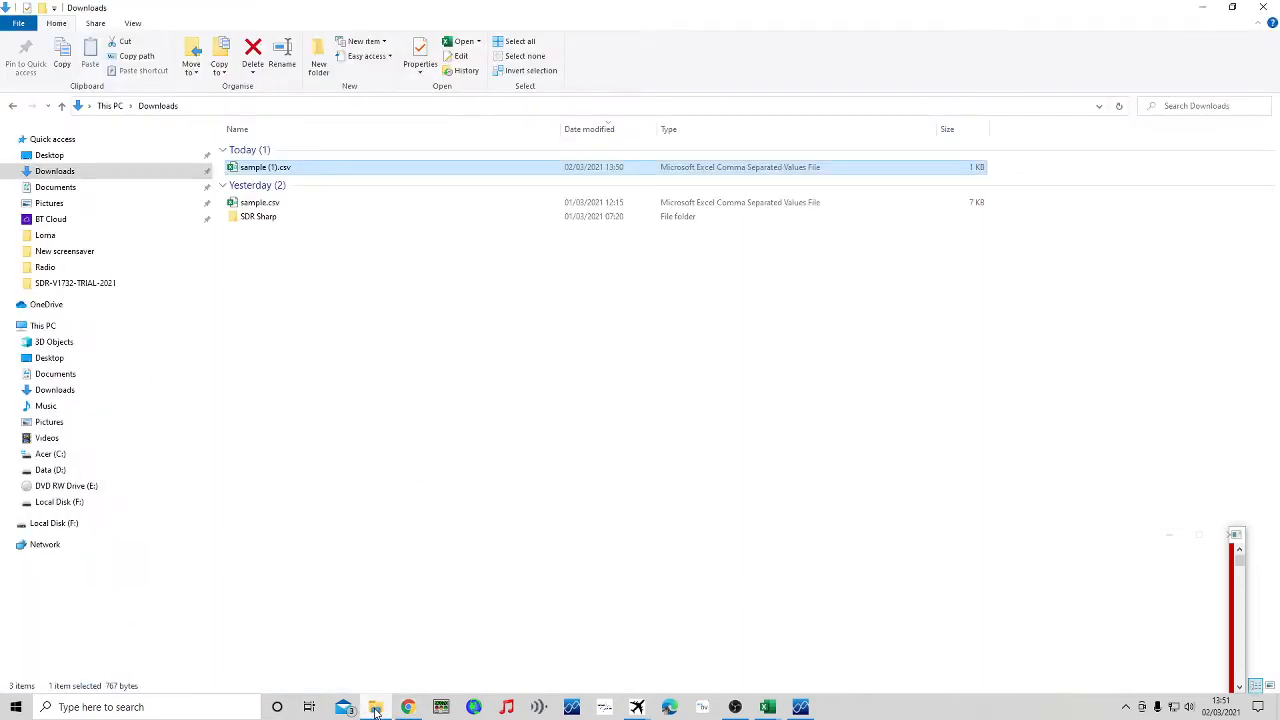
pyautogui.click(804, 708)
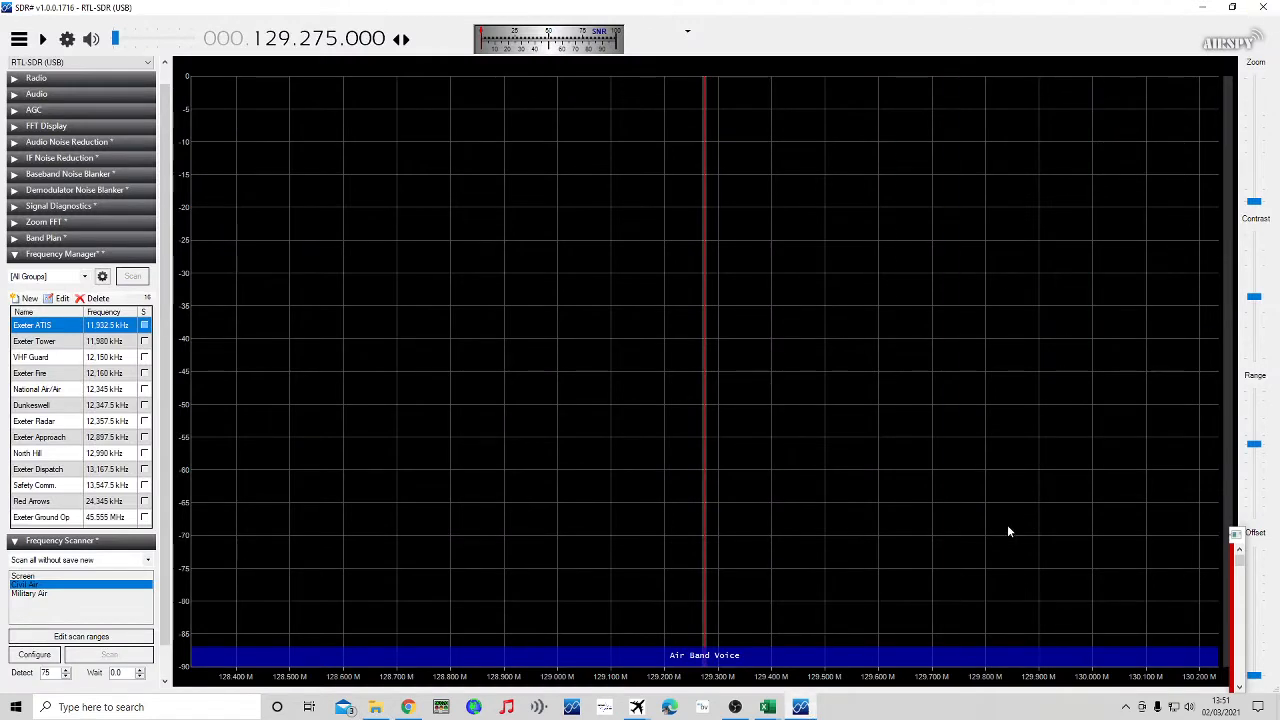
pyautogui.click(375, 709)
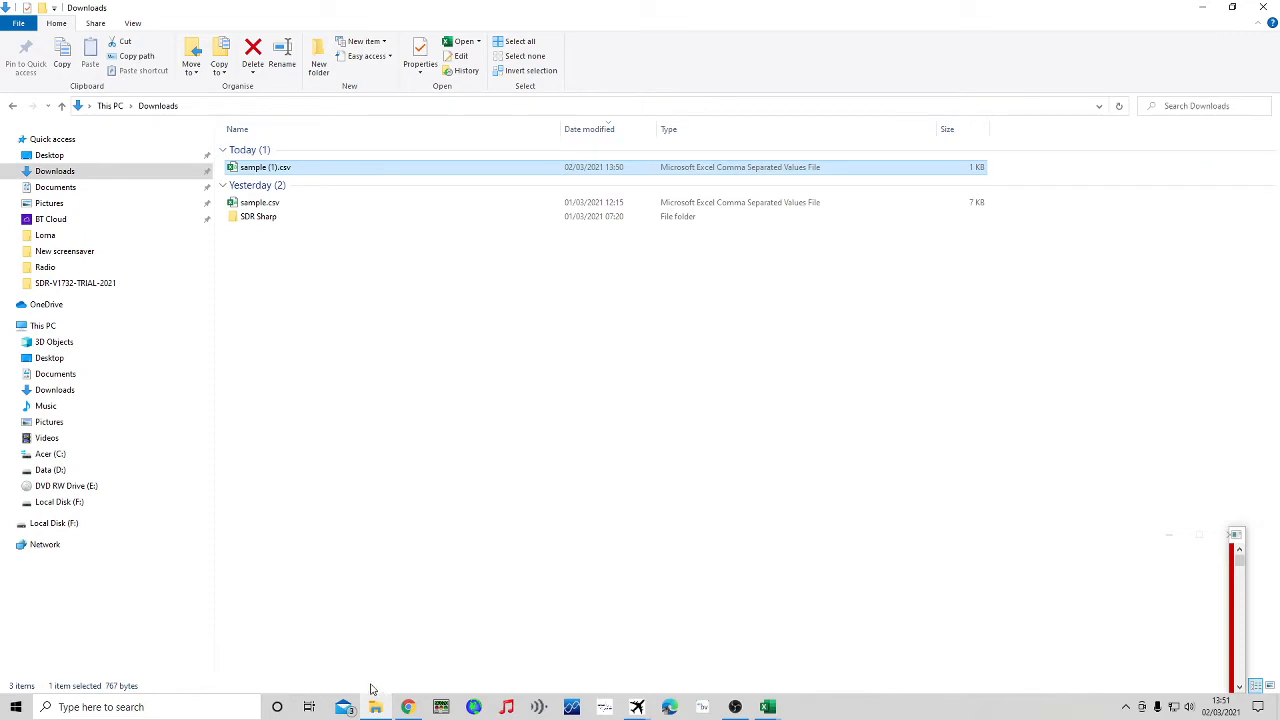
pyautogui.doubleClick(262, 218)
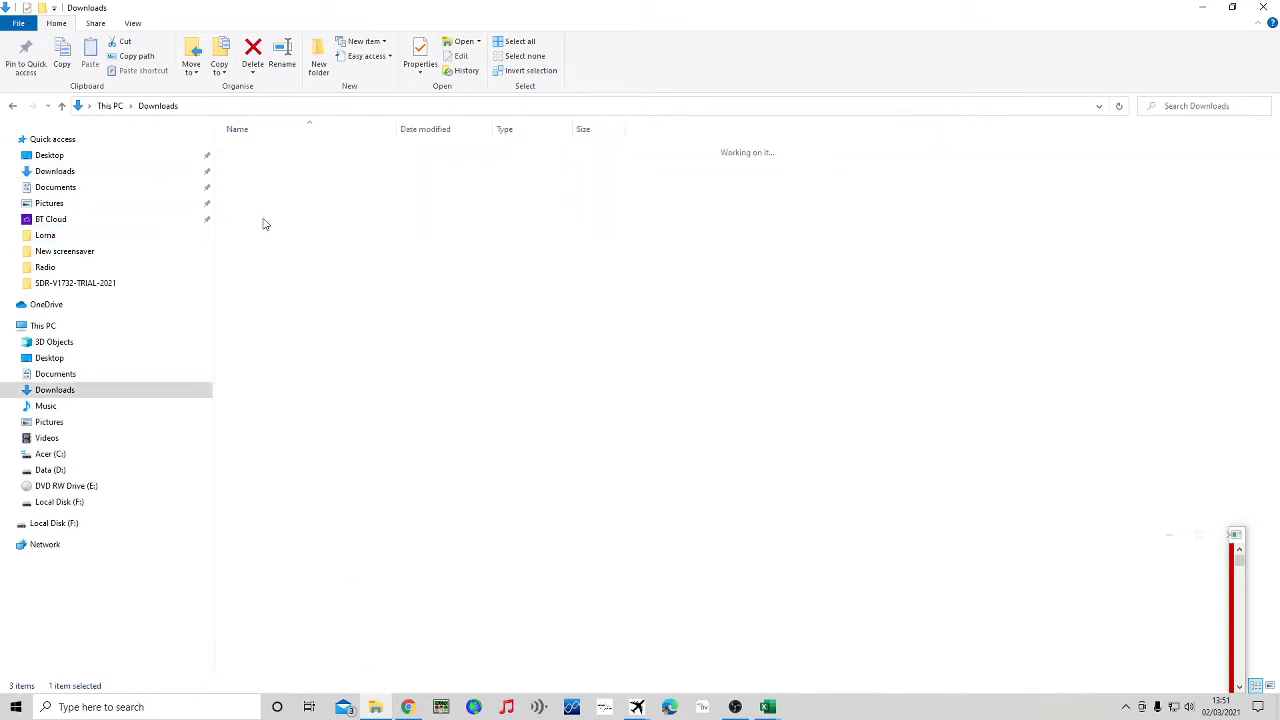
pyautogui.doubleClick(265, 150)
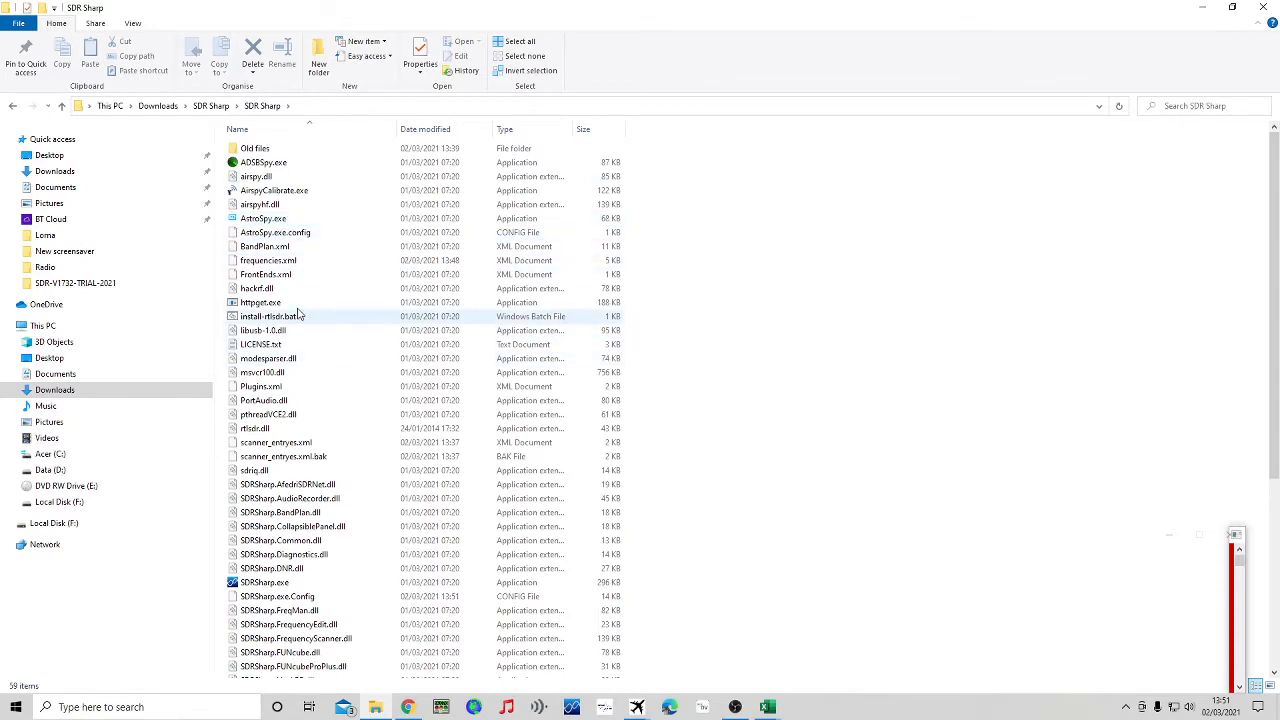
pyautogui.rightClick(291, 262)
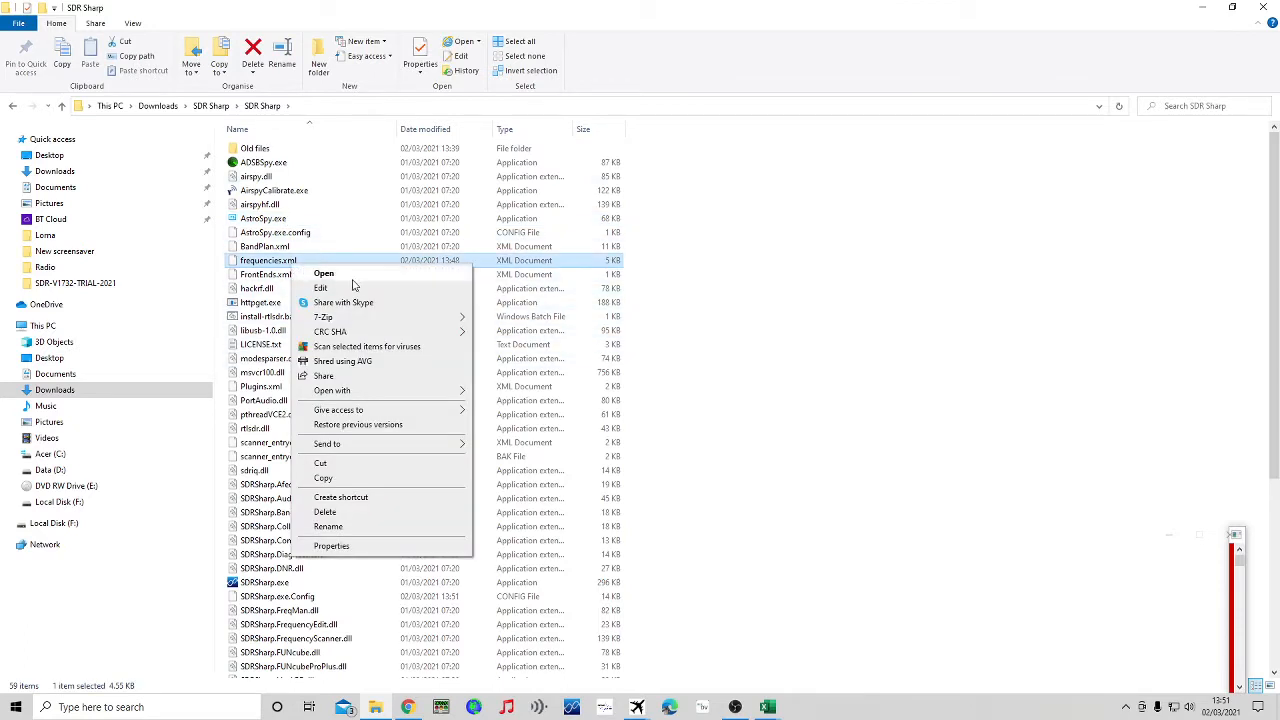
pyautogui.click(358, 287)
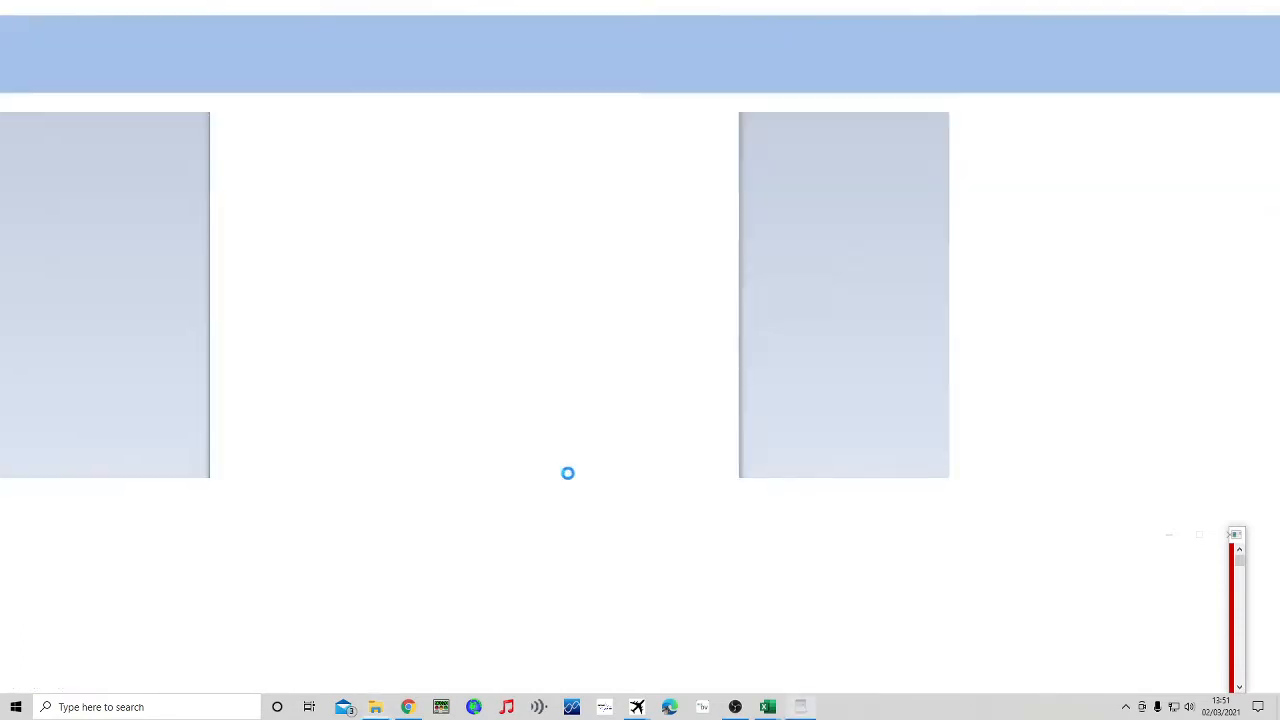
# Delete the entire contents of frequencies.xml
pyautogui.scroll(-20, 644, 520)
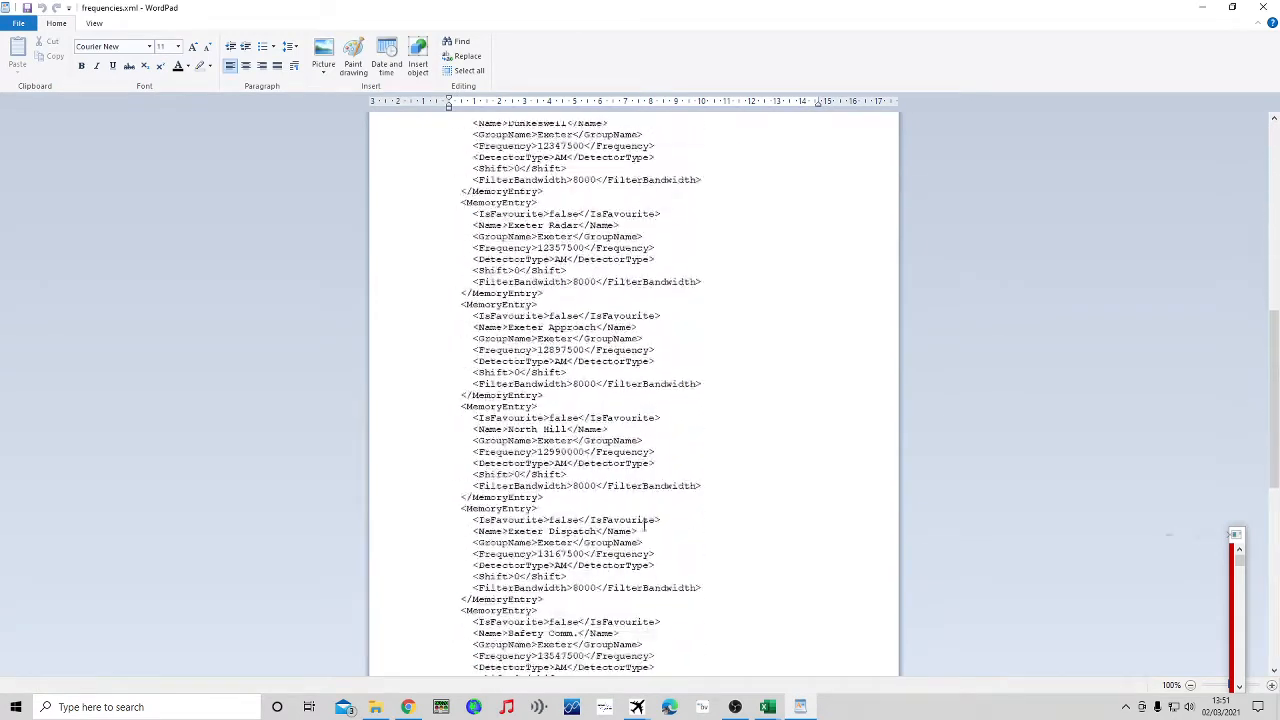
pyautogui.scroll(-15, 644, 520)
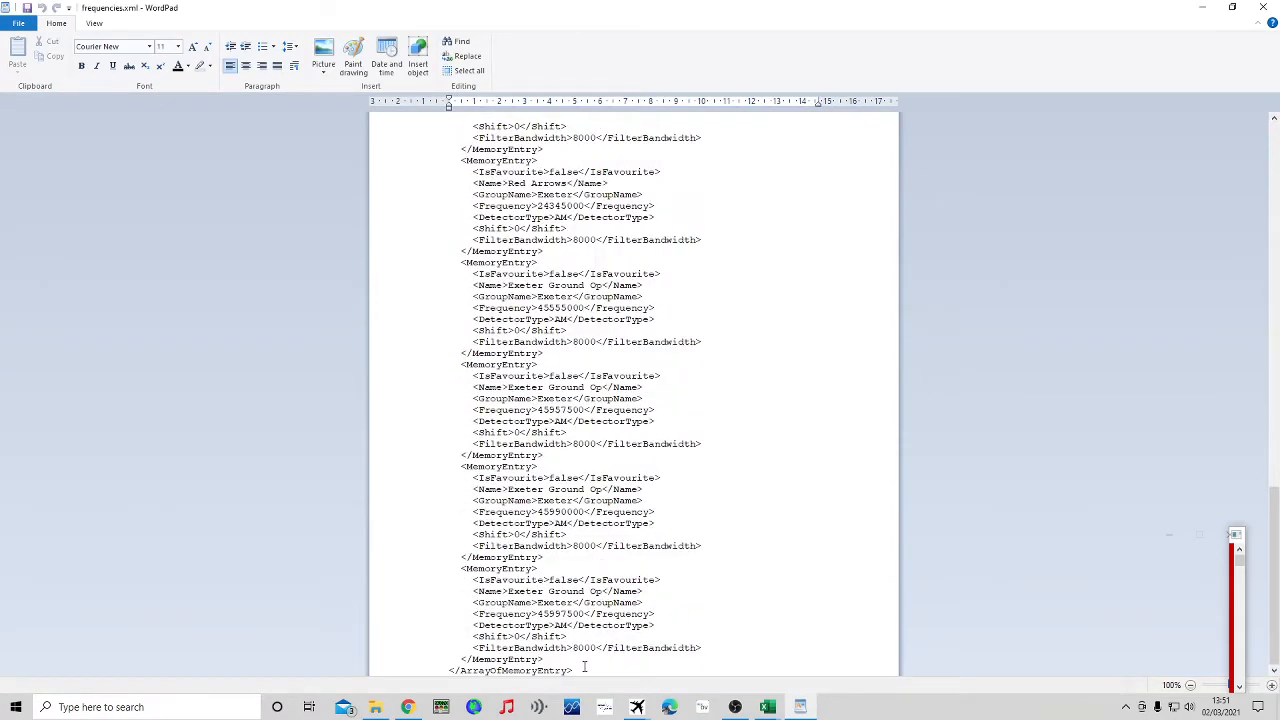
pyautogui.moveTo(585, 666); pyautogui.dragTo(447, 58)
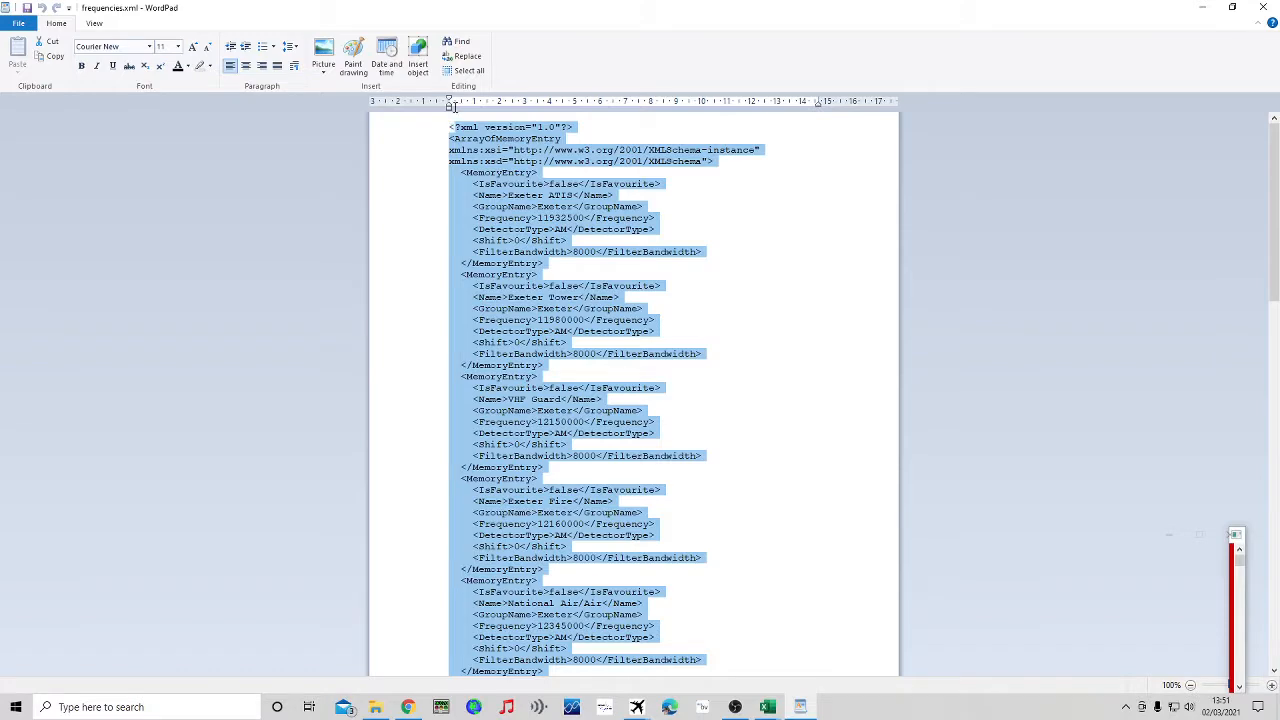
pyautogui.press('Delete')
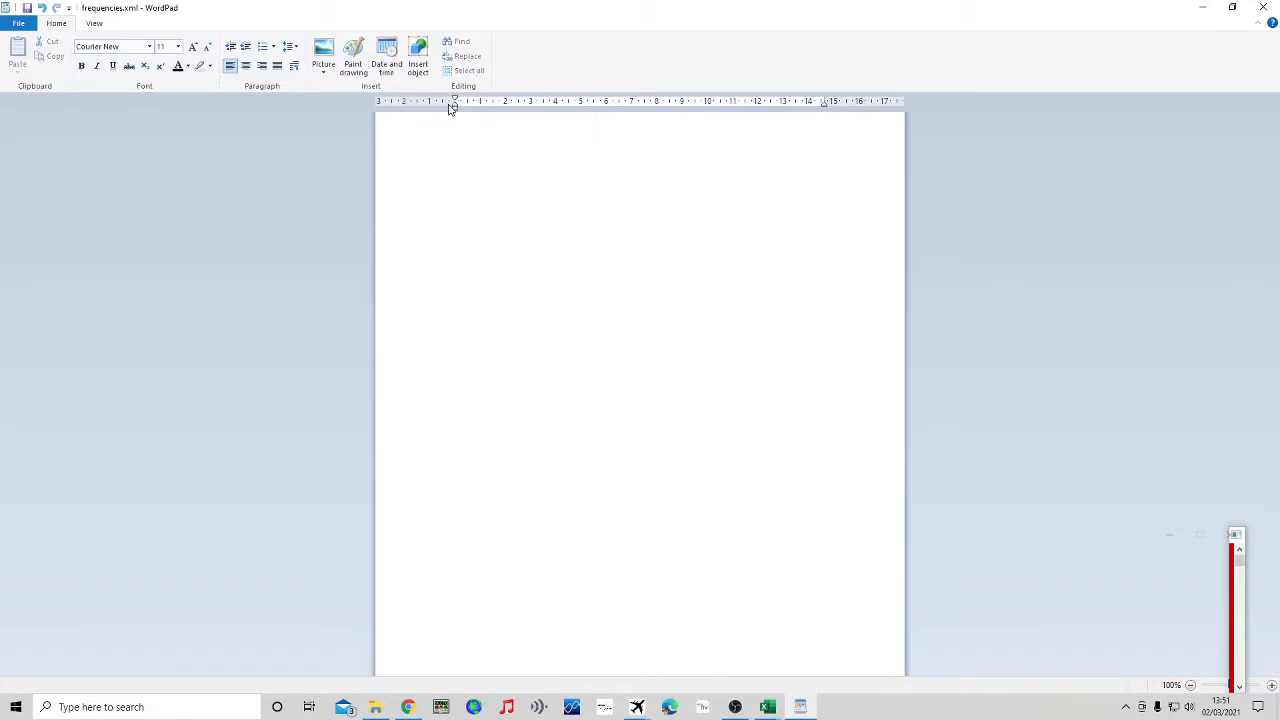
# Switch to Chrome and copy all of the newly converted XML, from the xml version line to the closing ArrayOfMemoryEntry tag
pyautogui.click(399, 711)
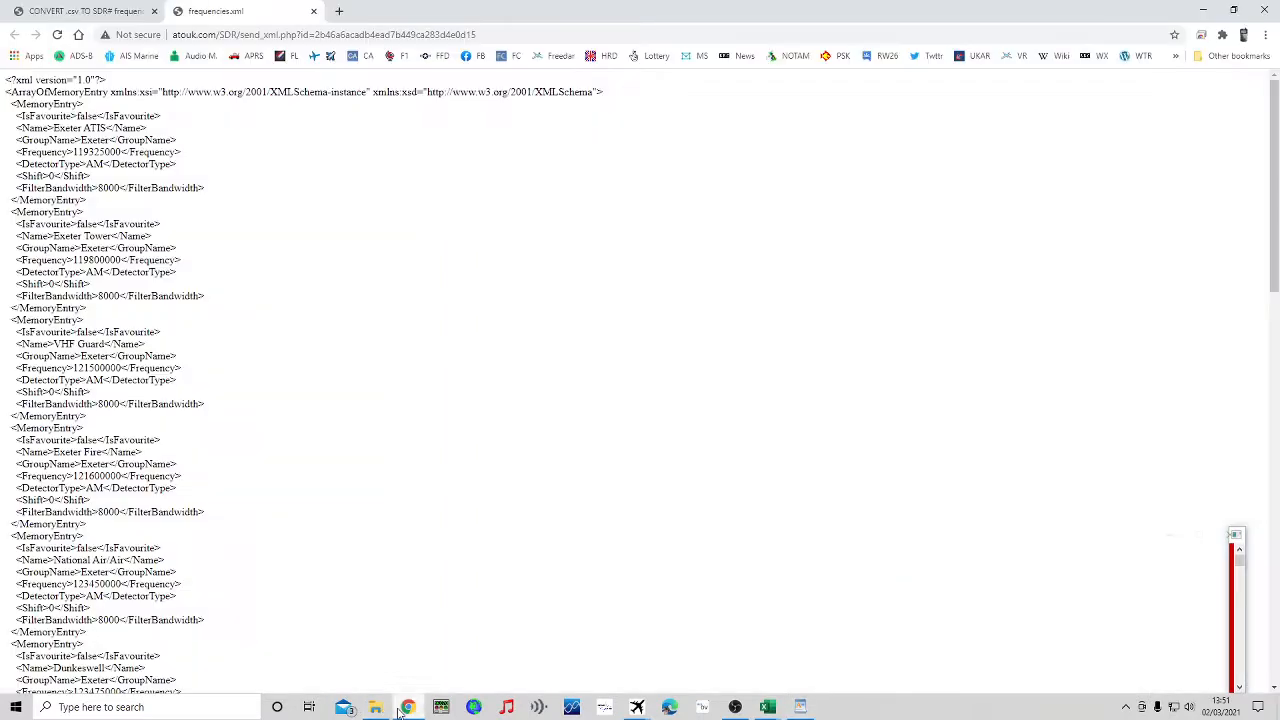
pyautogui.scroll(-10, 386, 383)
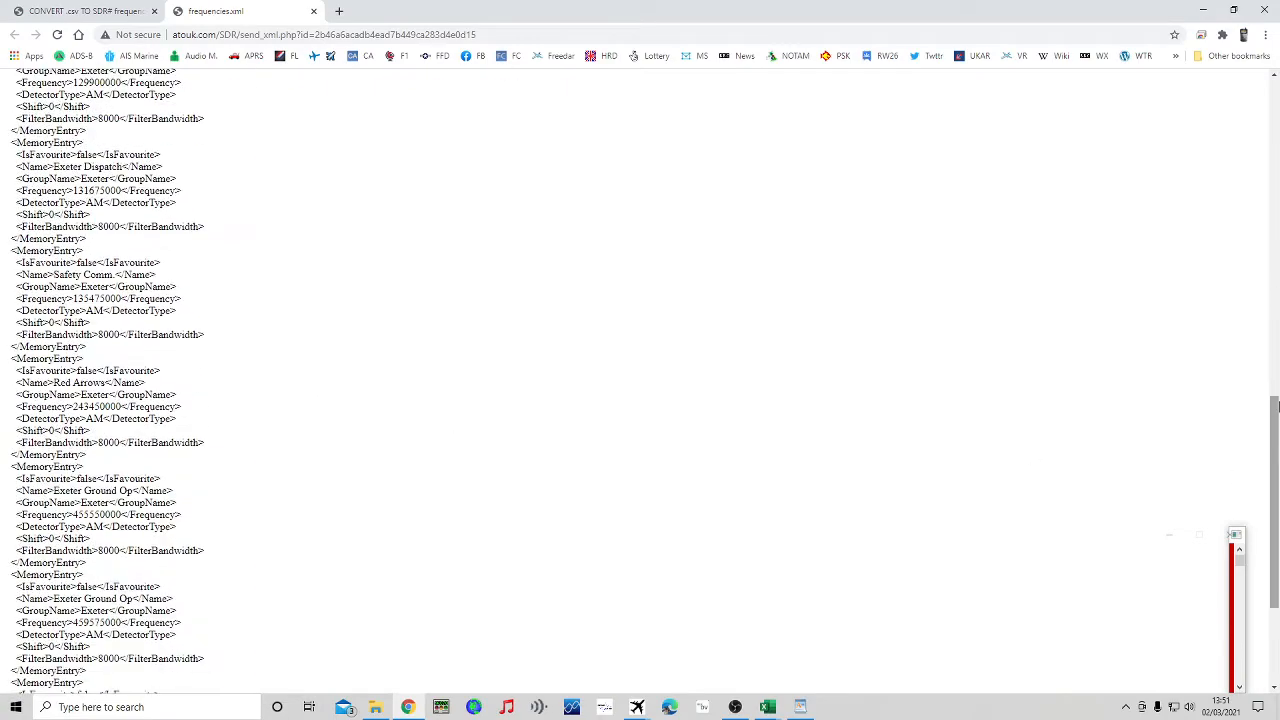
pyautogui.moveTo(1275, 405); pyautogui.dragTo(1277, 537)
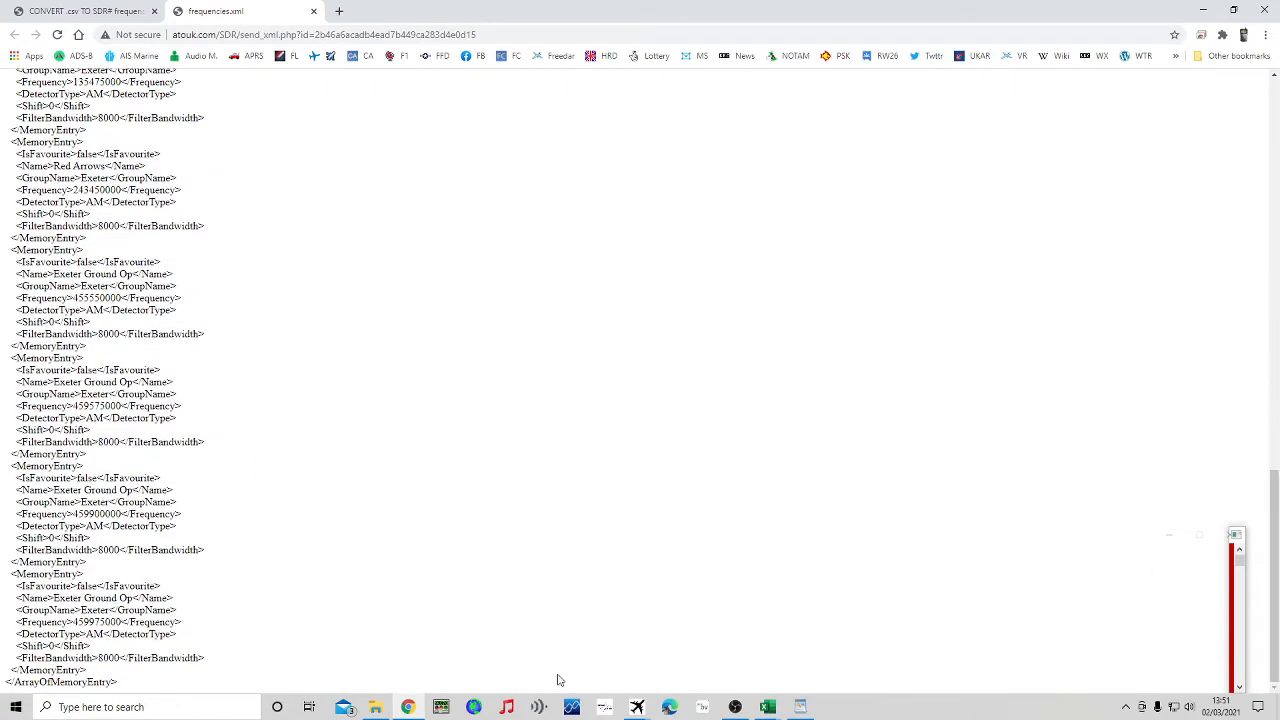
pyautogui.moveTo(129, 687); pyautogui.dragTo(6, 89)
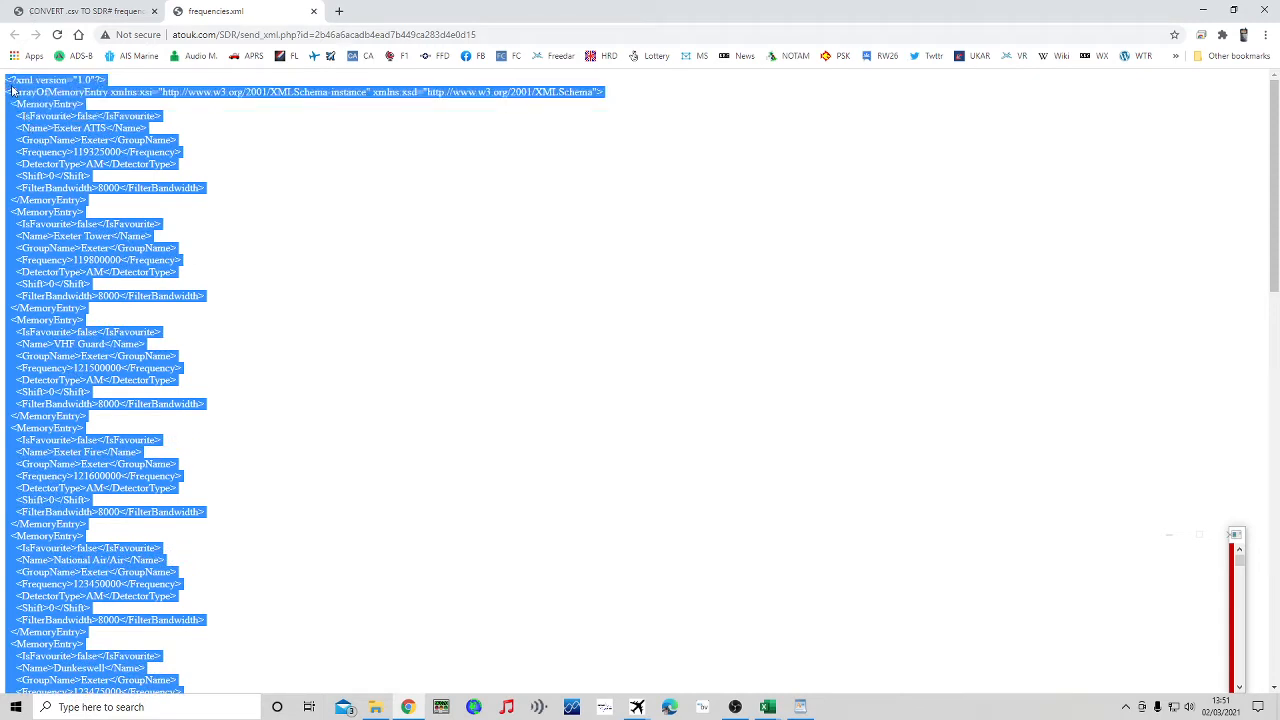
pyautogui.rightClick(37, 103)
pyautogui.click(110, 114)
# Switch to WordPad, paste the converted XML into the empty frequencies.xml, save the file and close it
pyautogui.click(377, 708)
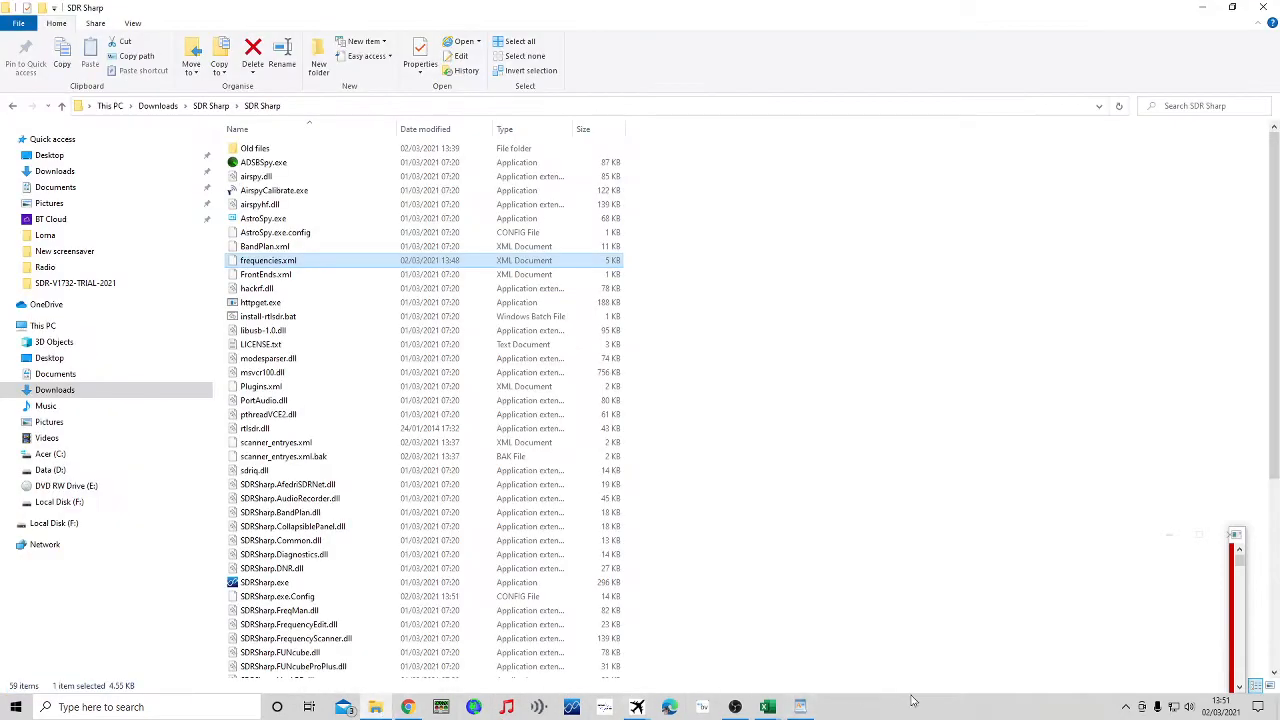
pyautogui.click(803, 709)
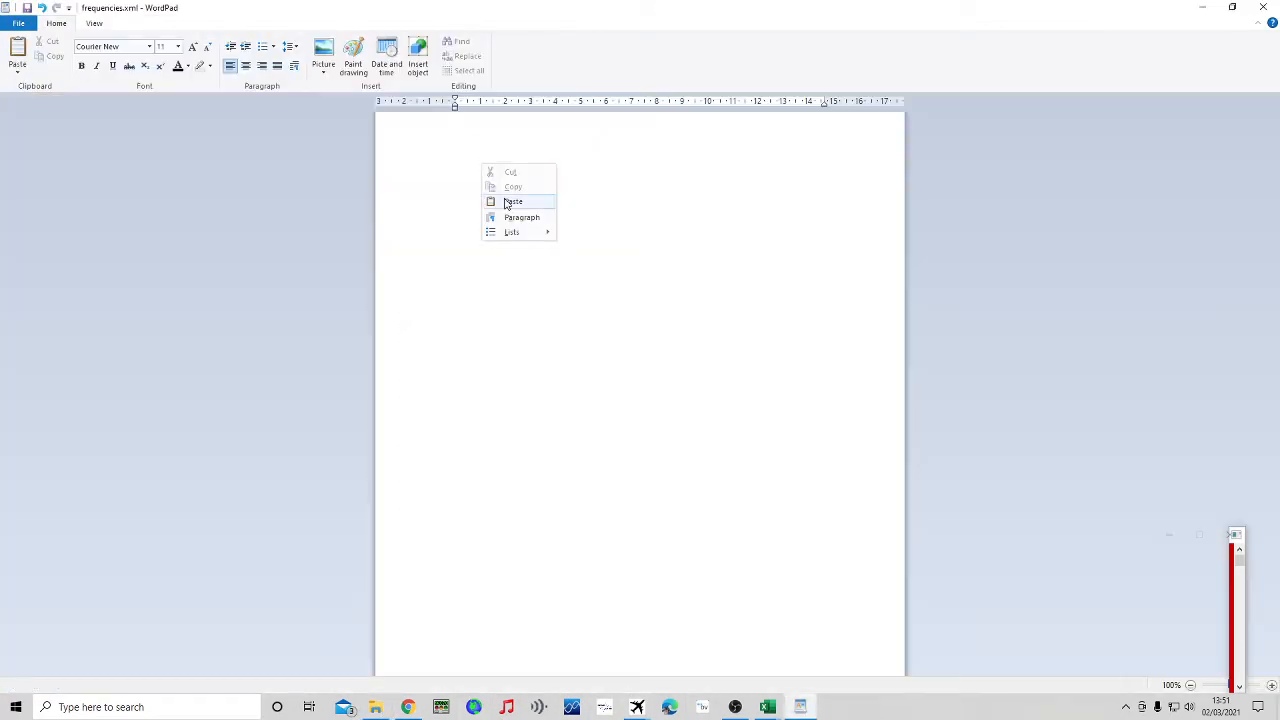
pyautogui.click(512, 202)
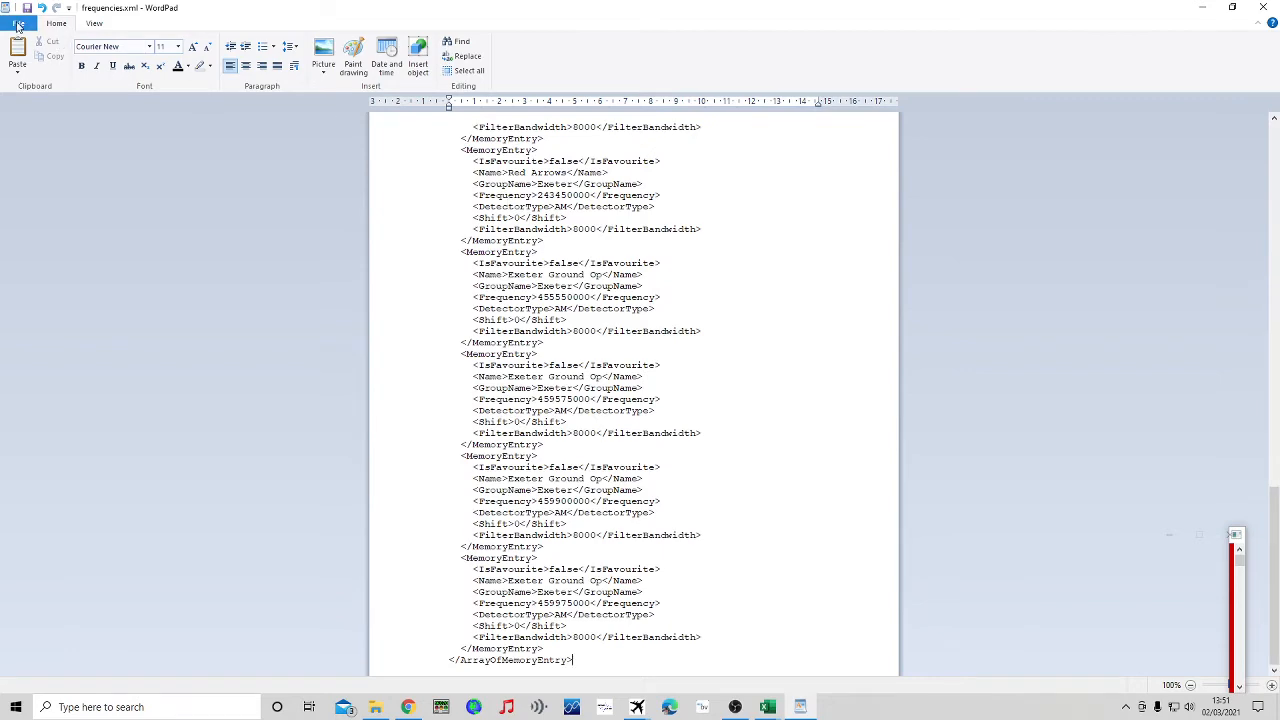
pyautogui.click(17, 24)
pyautogui.click(1040, 158)
pyautogui.click(1266, 8)
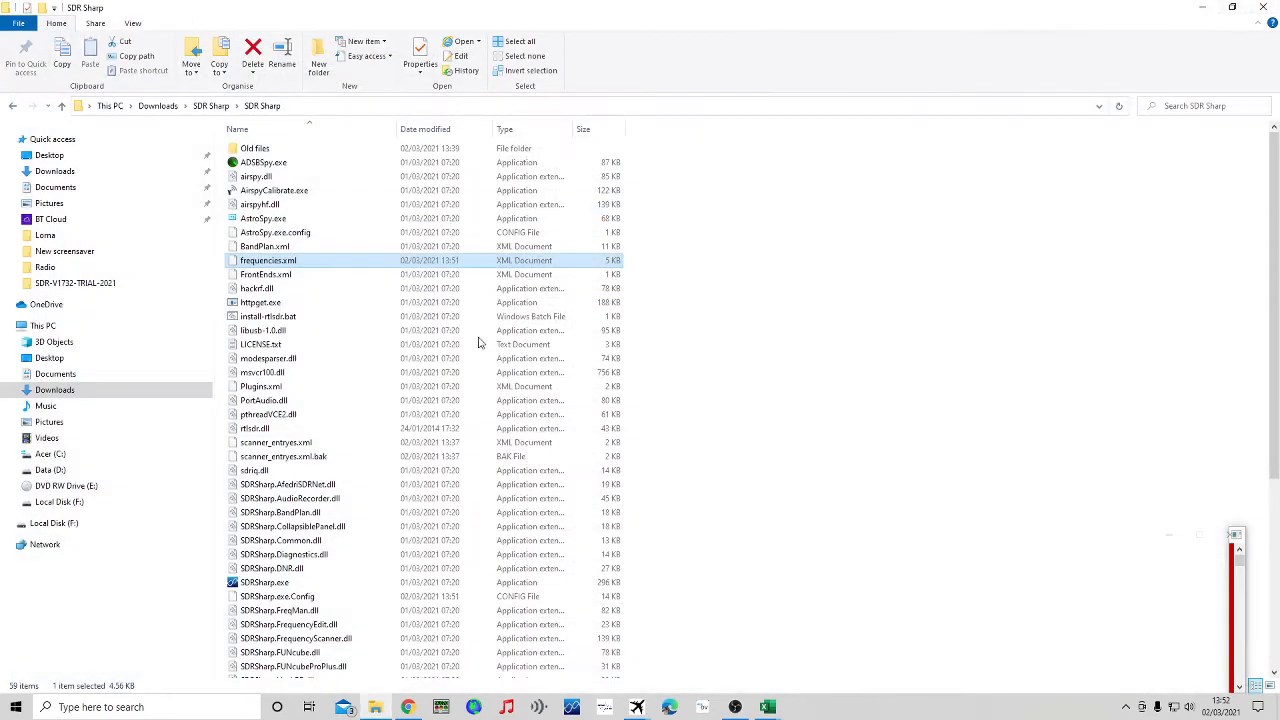
# Launch SDRSharp.exe from the inner SDR Sharp folder and start the RTL-SDR (USB) receiver
pyautogui.click(283, 584)
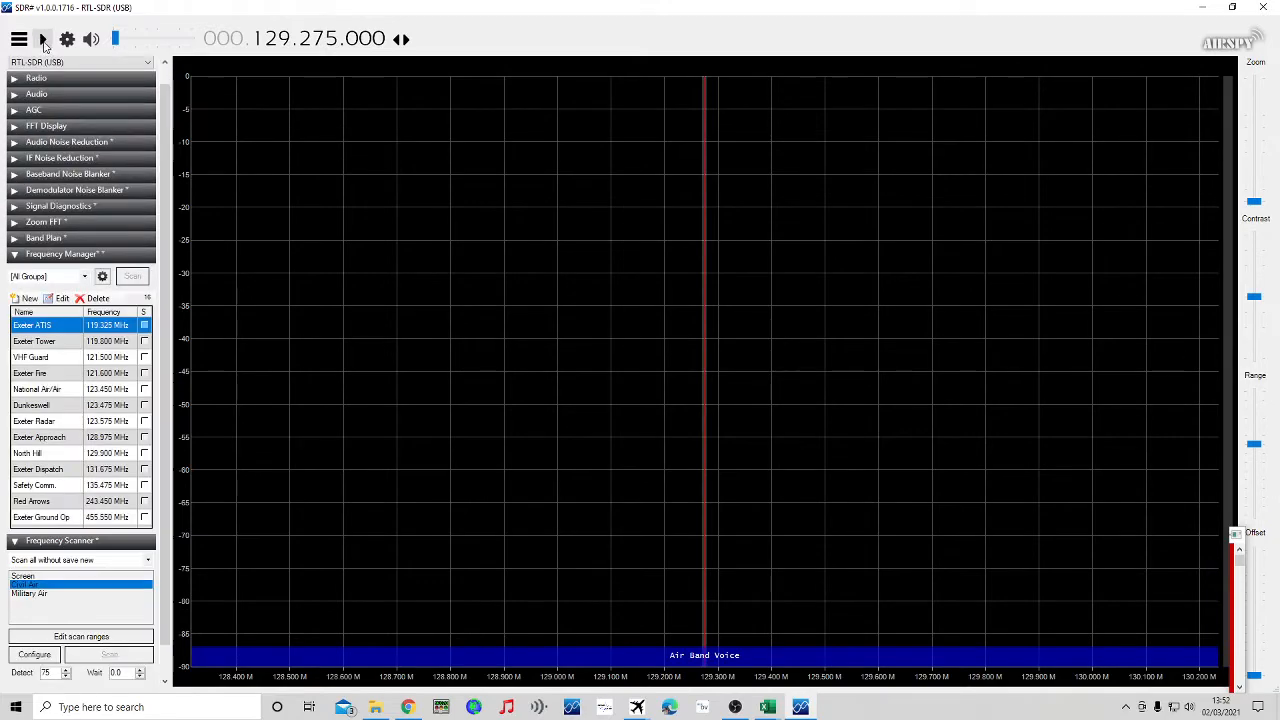
pyautogui.click(43, 39)
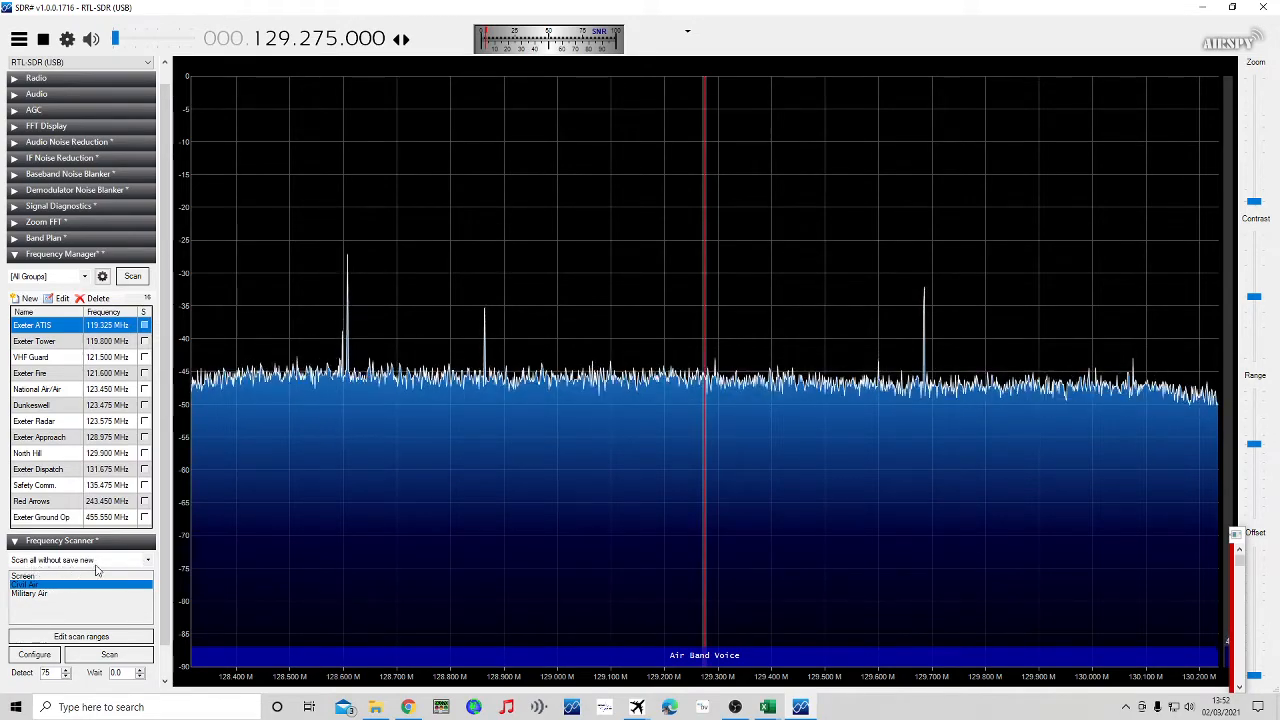
# Try the Frequency Scanner mode Scan all with save new, and return it to Scan all without save new
pyautogui.click(148, 561)
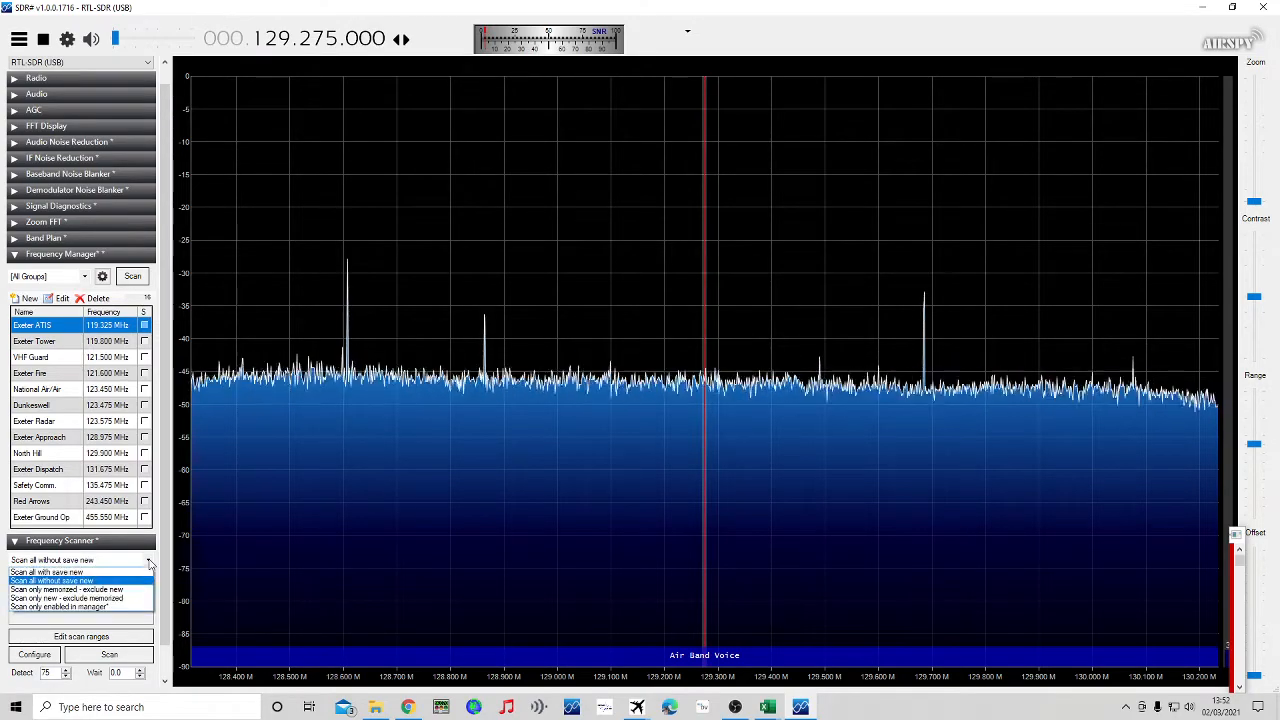
pyautogui.click(149, 562)
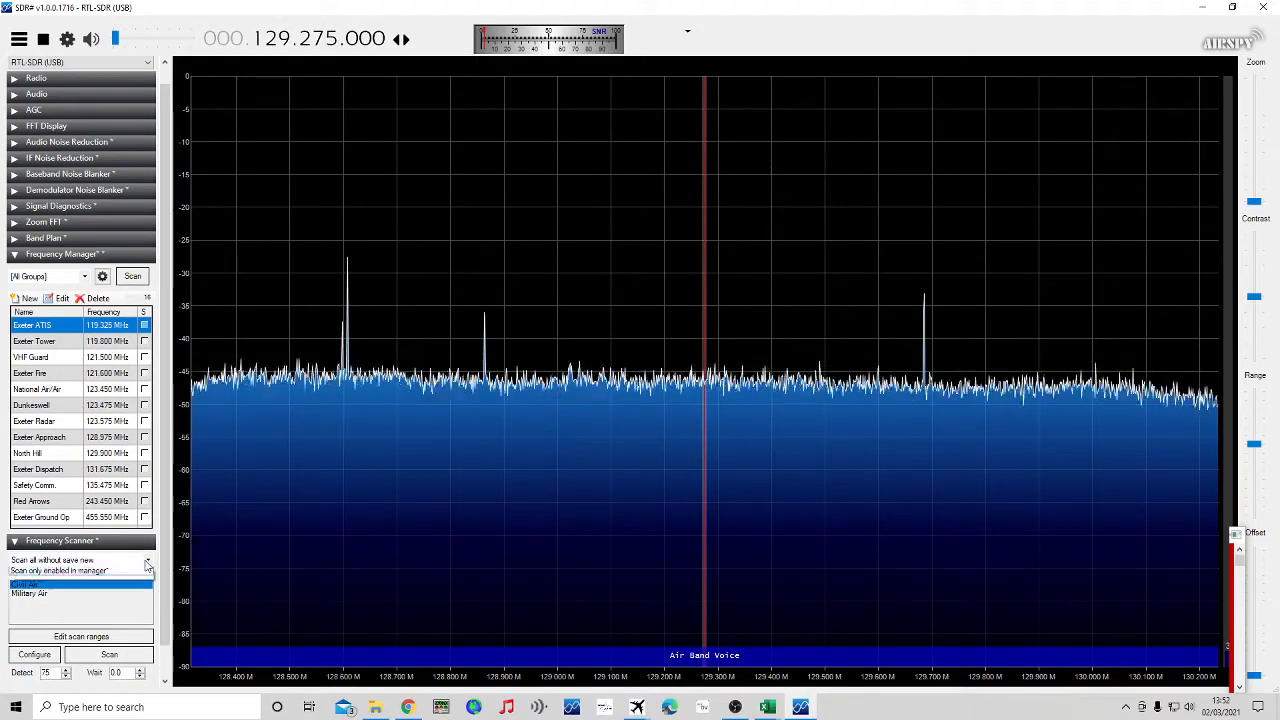
pyautogui.click(148, 561)
pyautogui.click(82, 574)
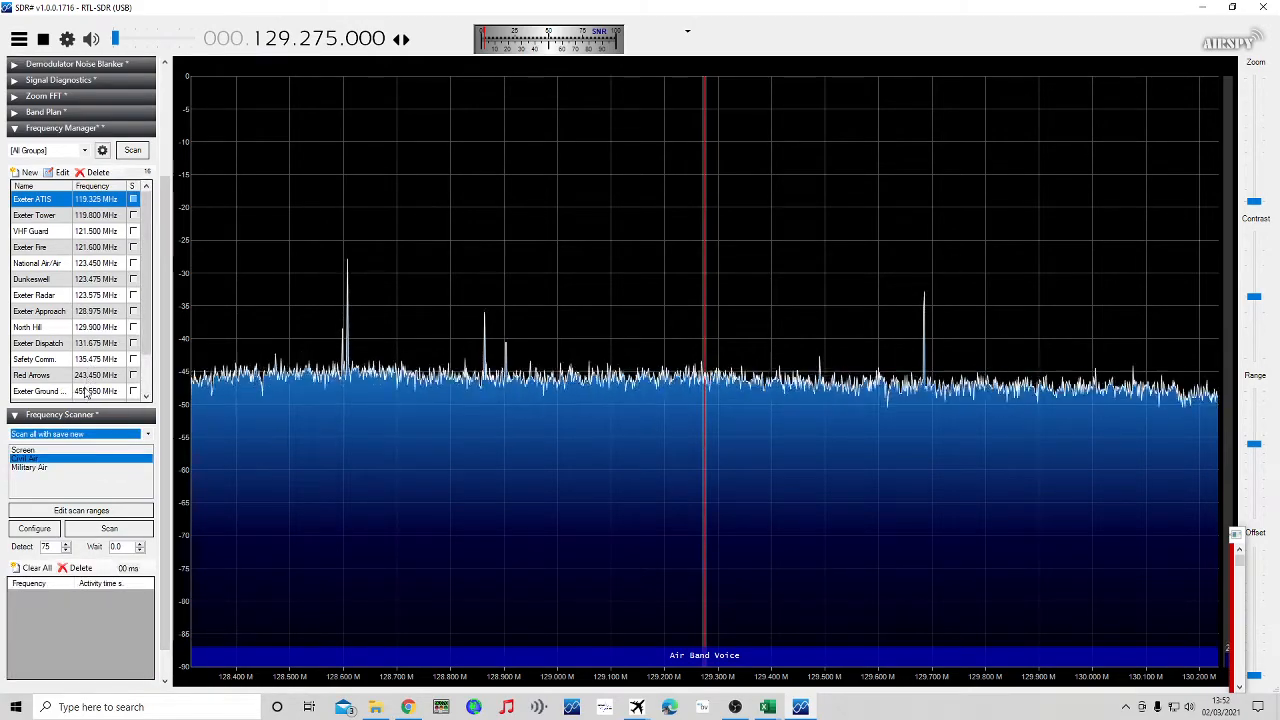
pyautogui.click(148, 435)
pyautogui.click(142, 455)
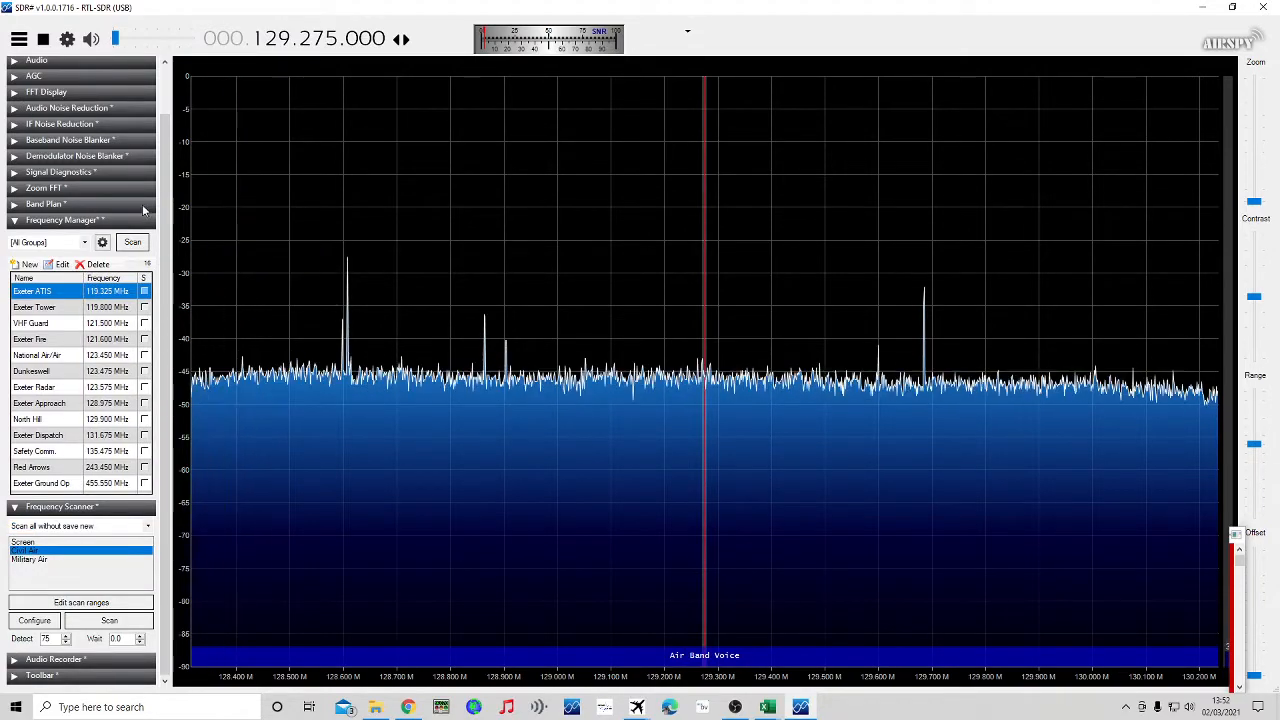
# Show only the Exeter group in the Frequency Manager, and check the Civil Air and Military Air scan ranges
pyautogui.click(85, 242)
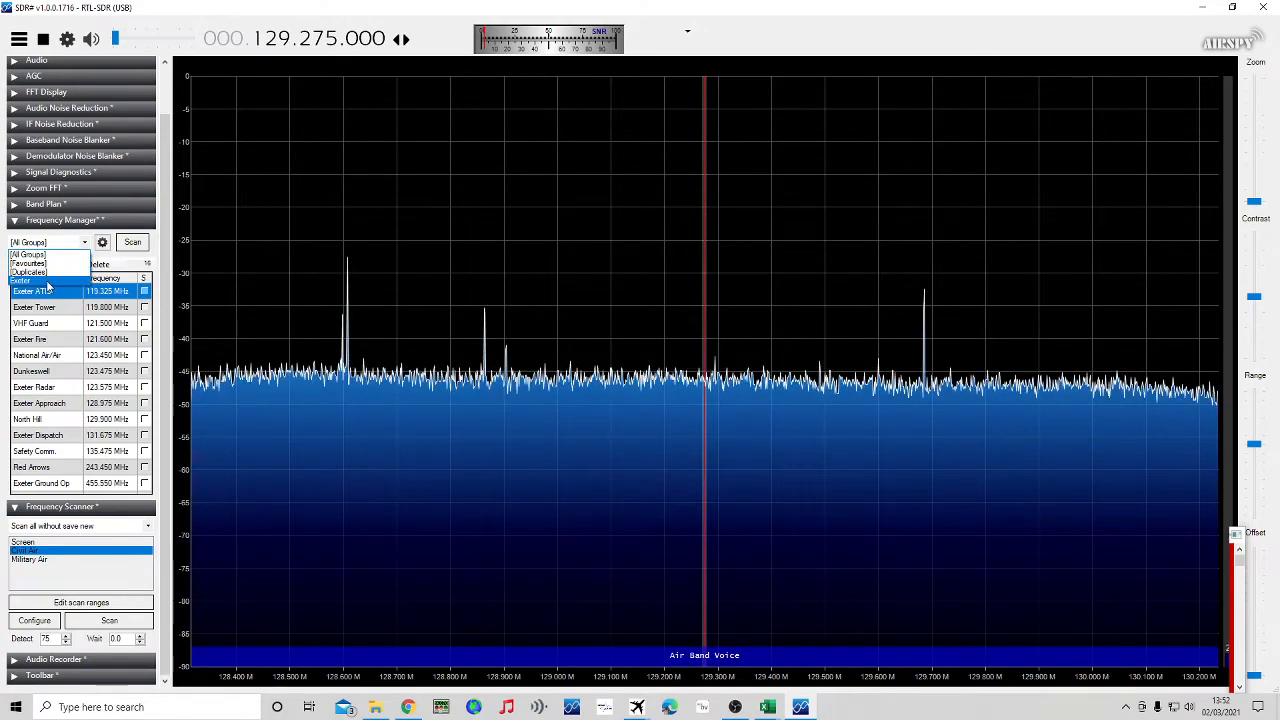
pyautogui.click(50, 280)
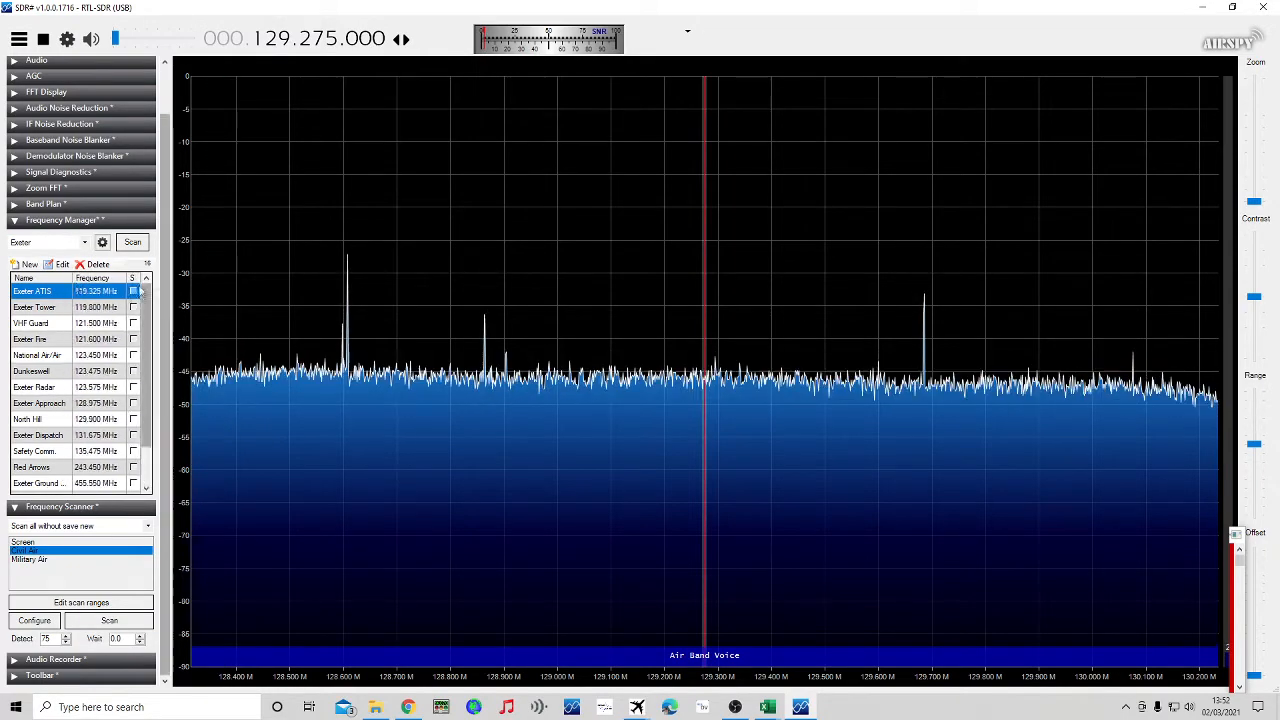
pyautogui.click(81, 602)
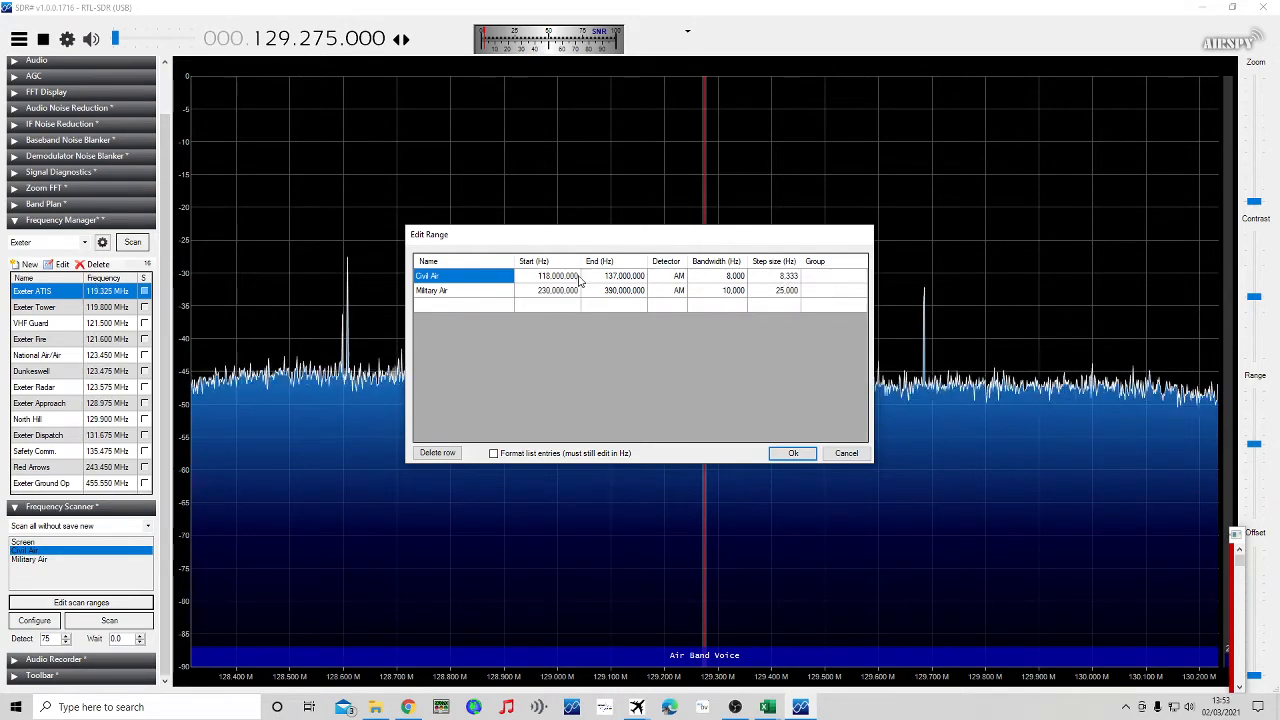
pyautogui.click(793, 453)
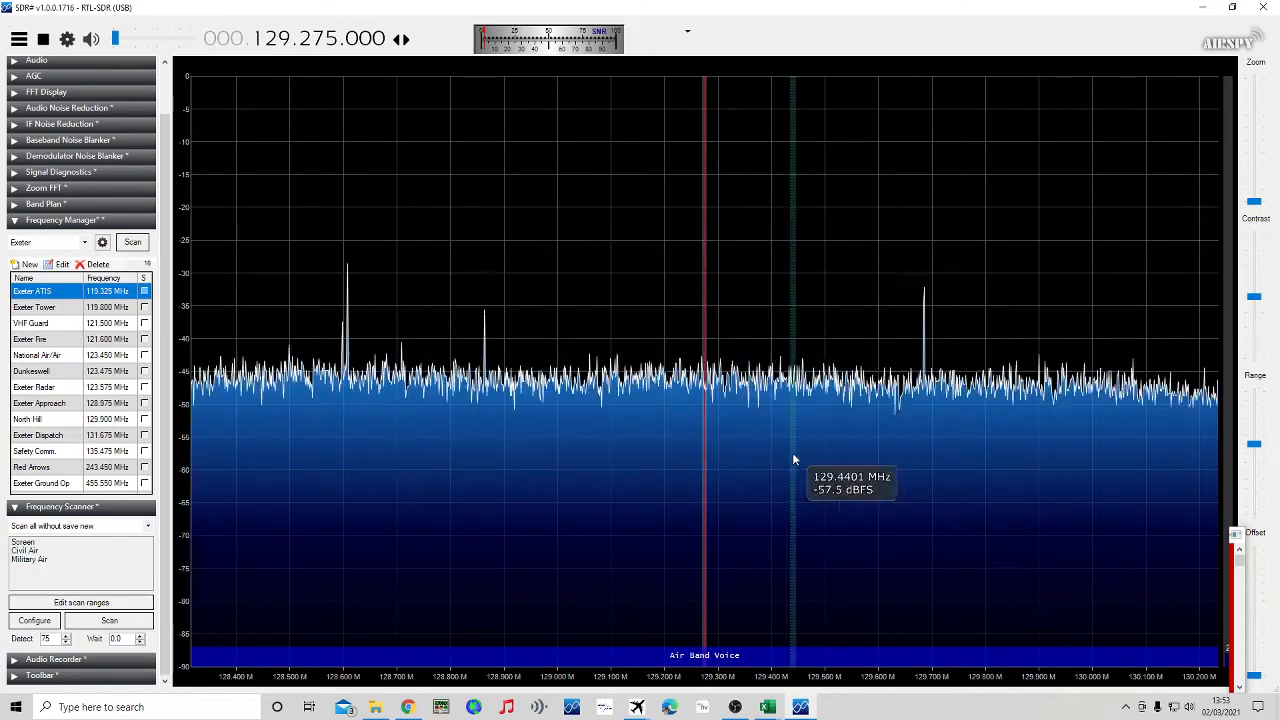
# Start scanning the Screen range, and raise the audio volume with the Frequency Manager collapsed
pyautogui.click(109, 620)
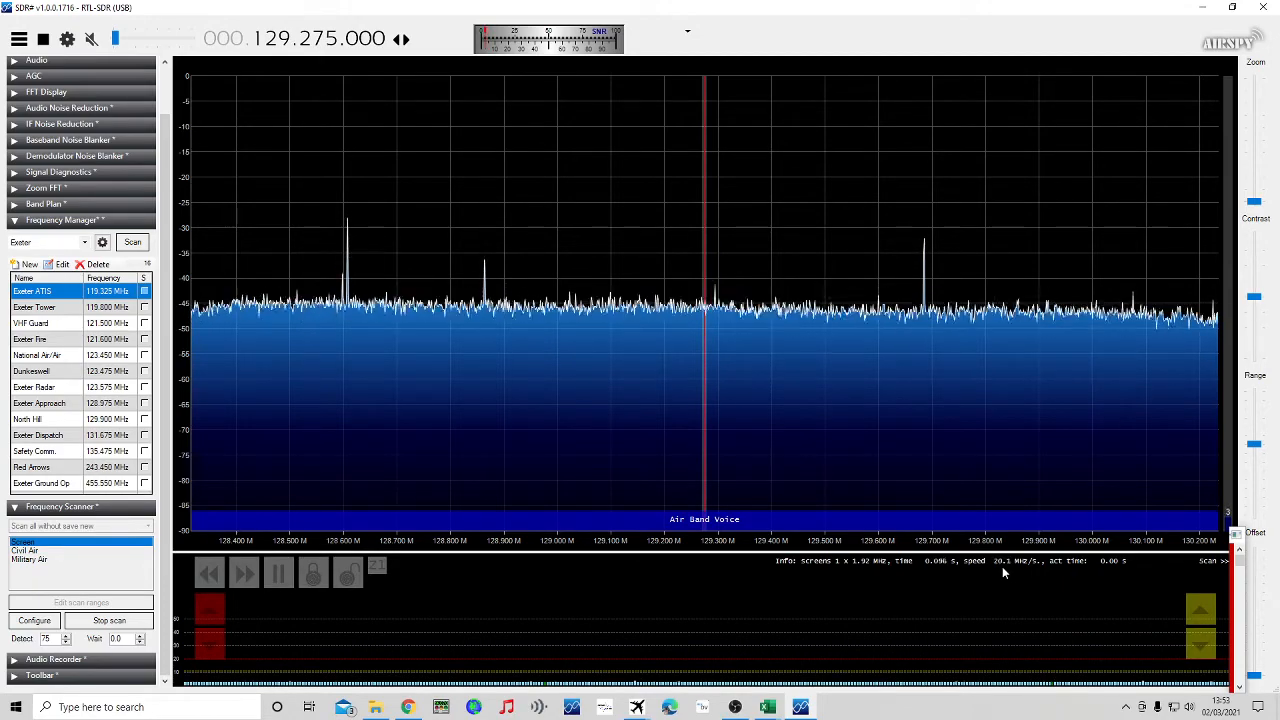
pyautogui.moveTo(164, 423); pyautogui.dragTo(172, 562)
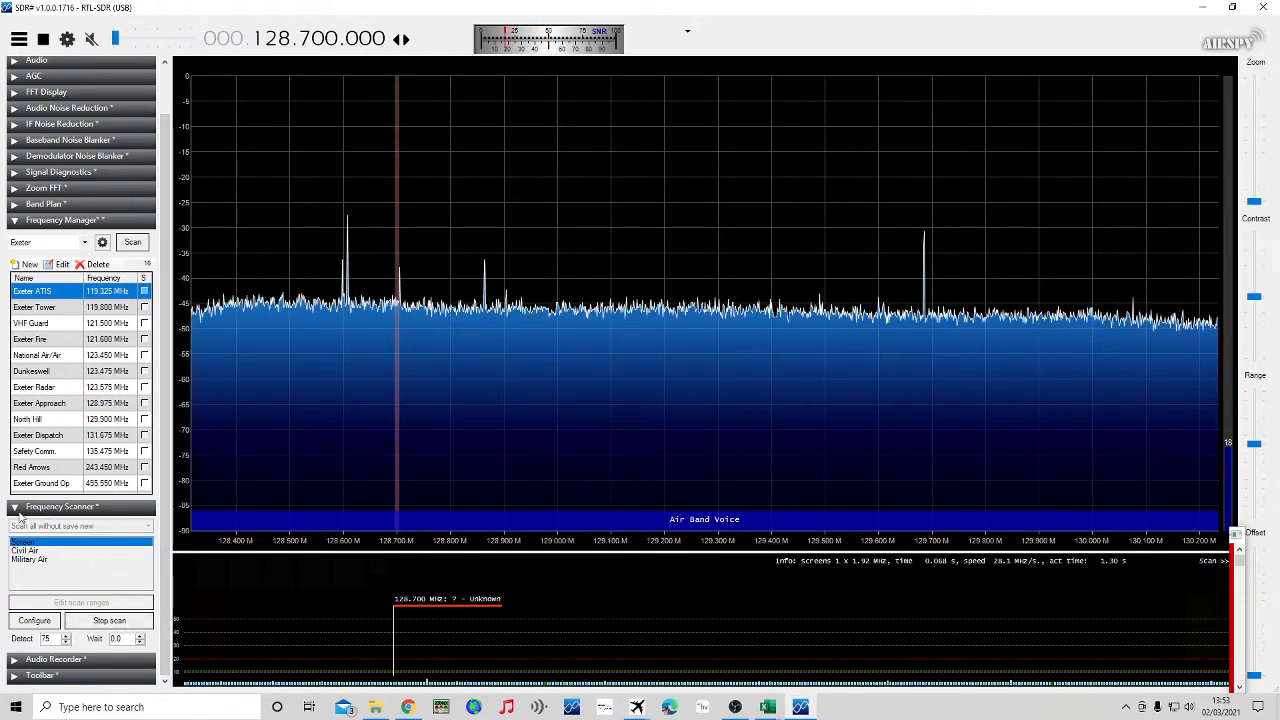
pyautogui.click(38, 222)
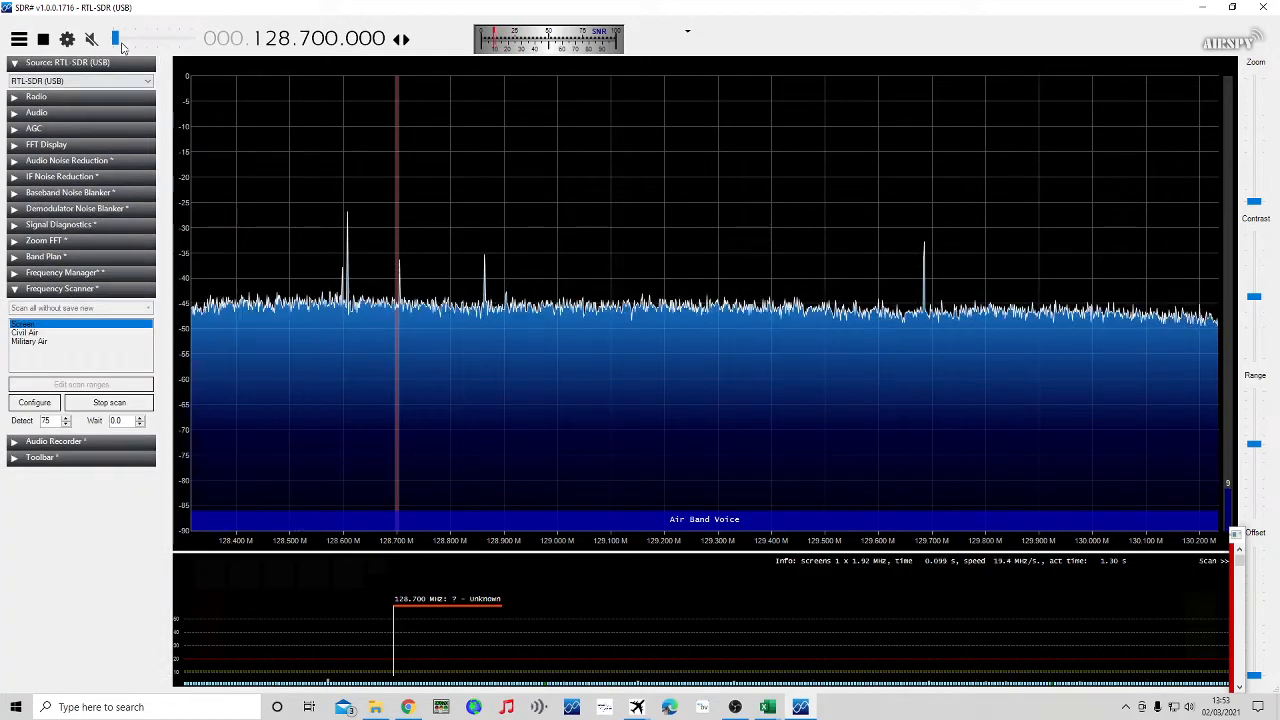
pyautogui.moveTo(115, 38); pyautogui.dragTo(150, 40)
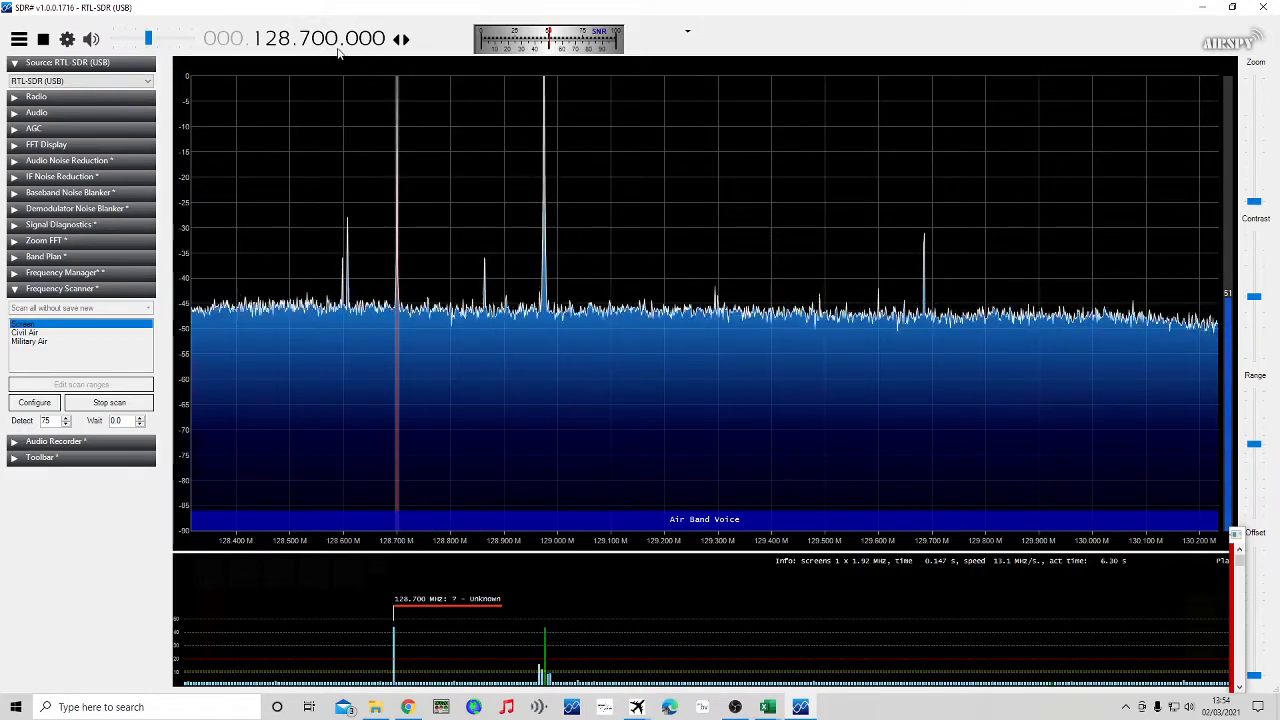
pyautogui.moveTo(310, 611)
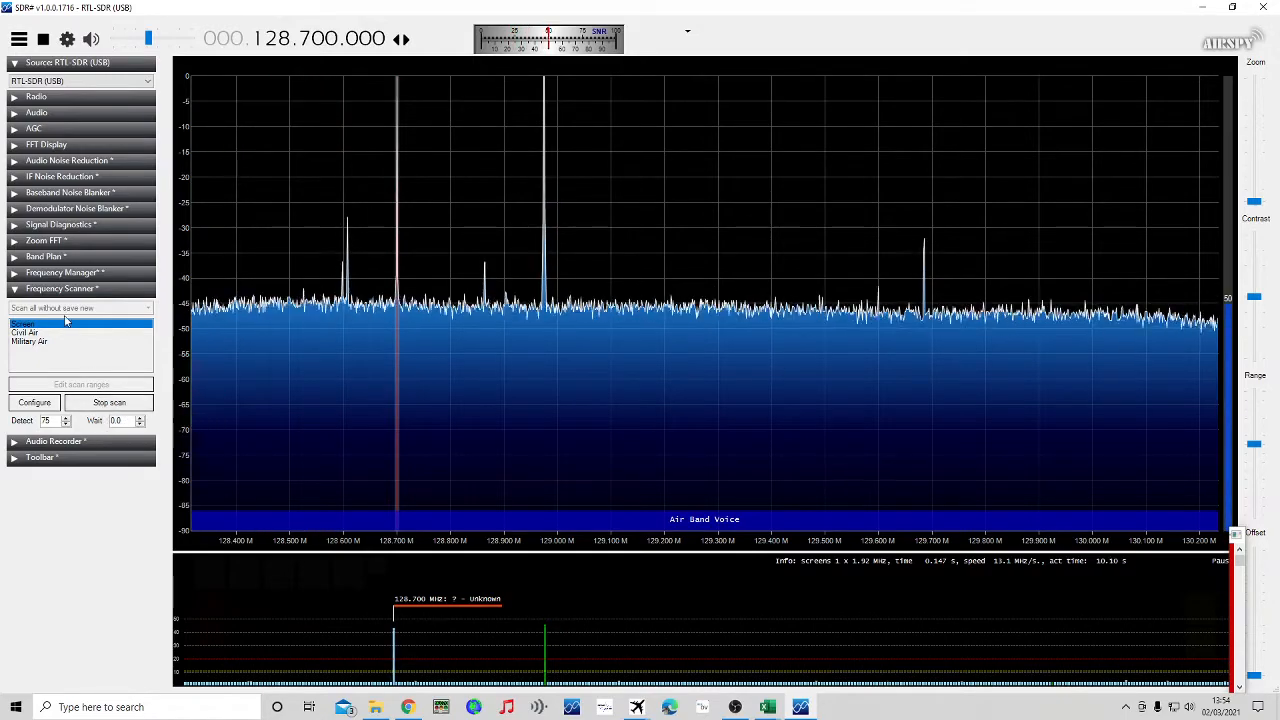
# Expand the Frequency Manager and add an entry named Swanwick at 128.700 MHz to the Exeter group
pyautogui.click(14, 273)
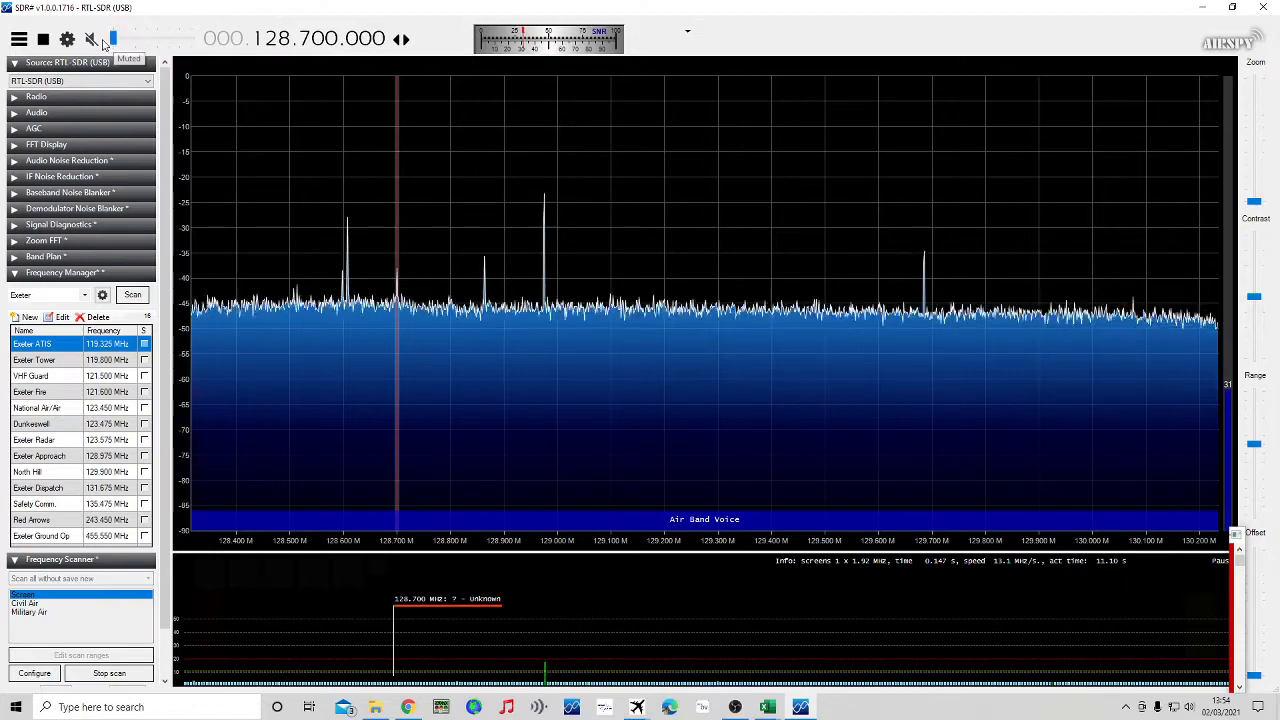
pyautogui.click(10, 318)
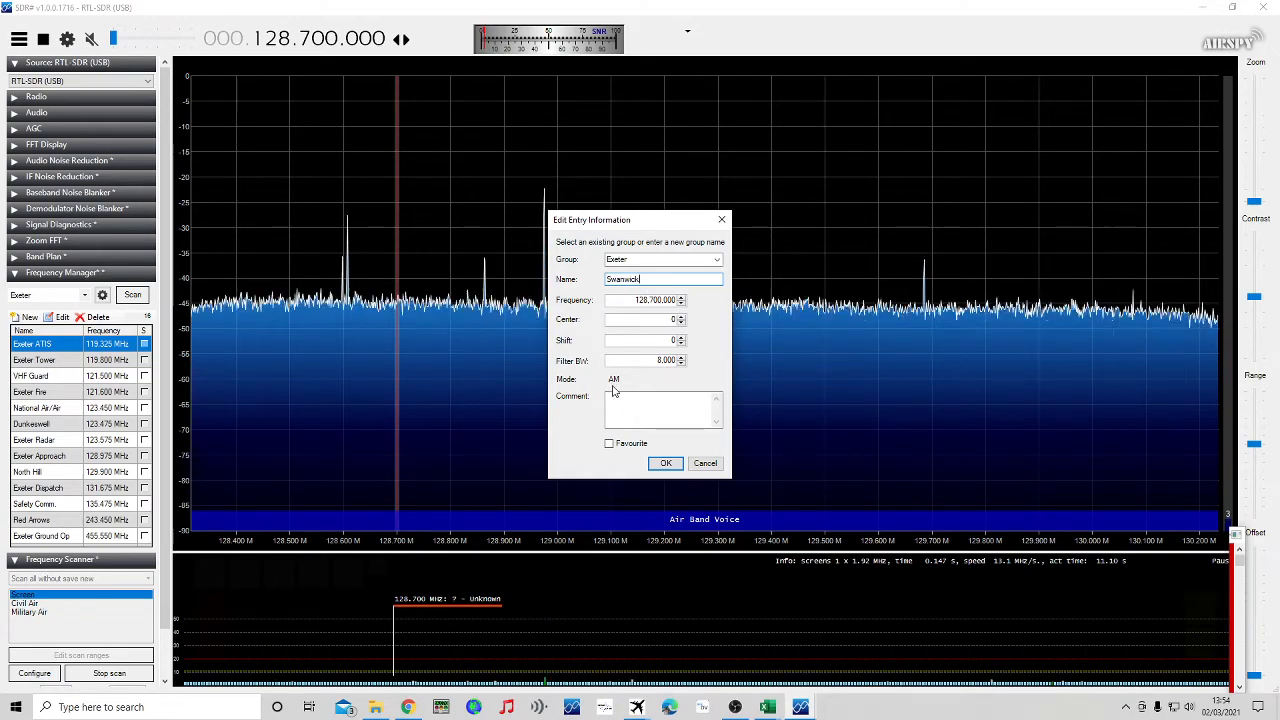
pyautogui.click(666, 464)
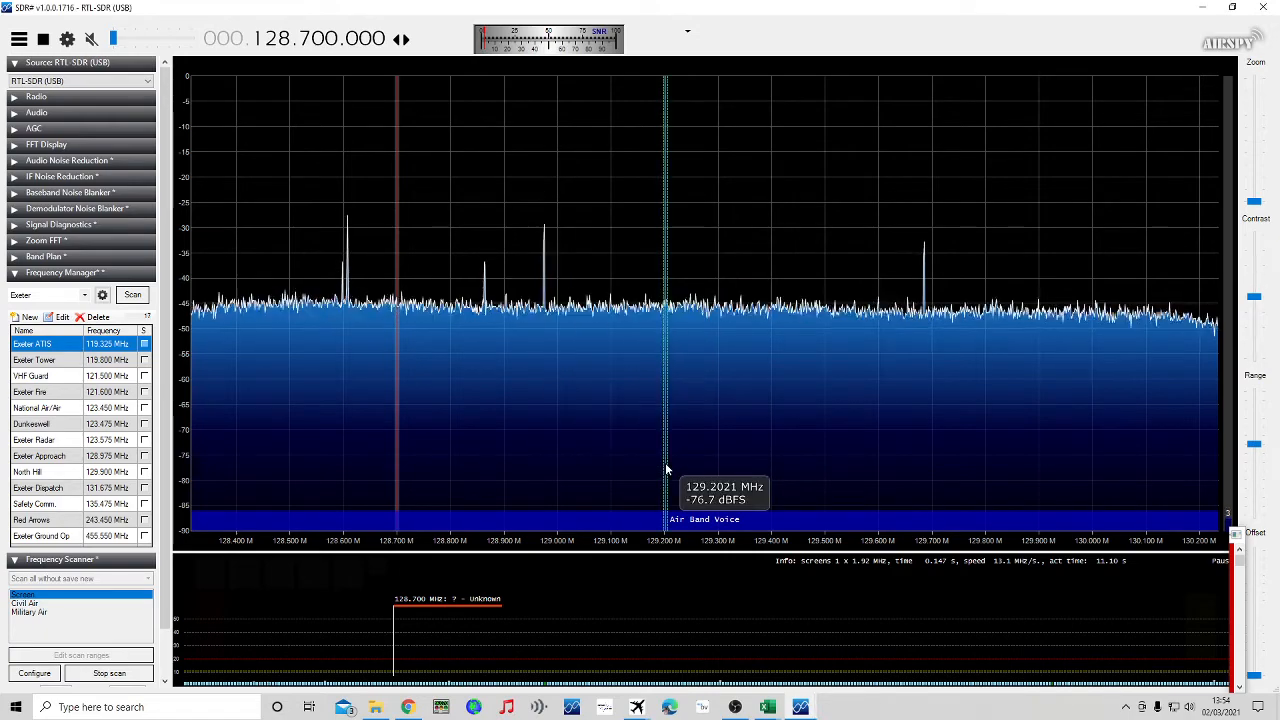
# Show all groups in the Frequency Manager and look through its frequency list
pyautogui.click(86, 298)
pyautogui.click(70, 307)
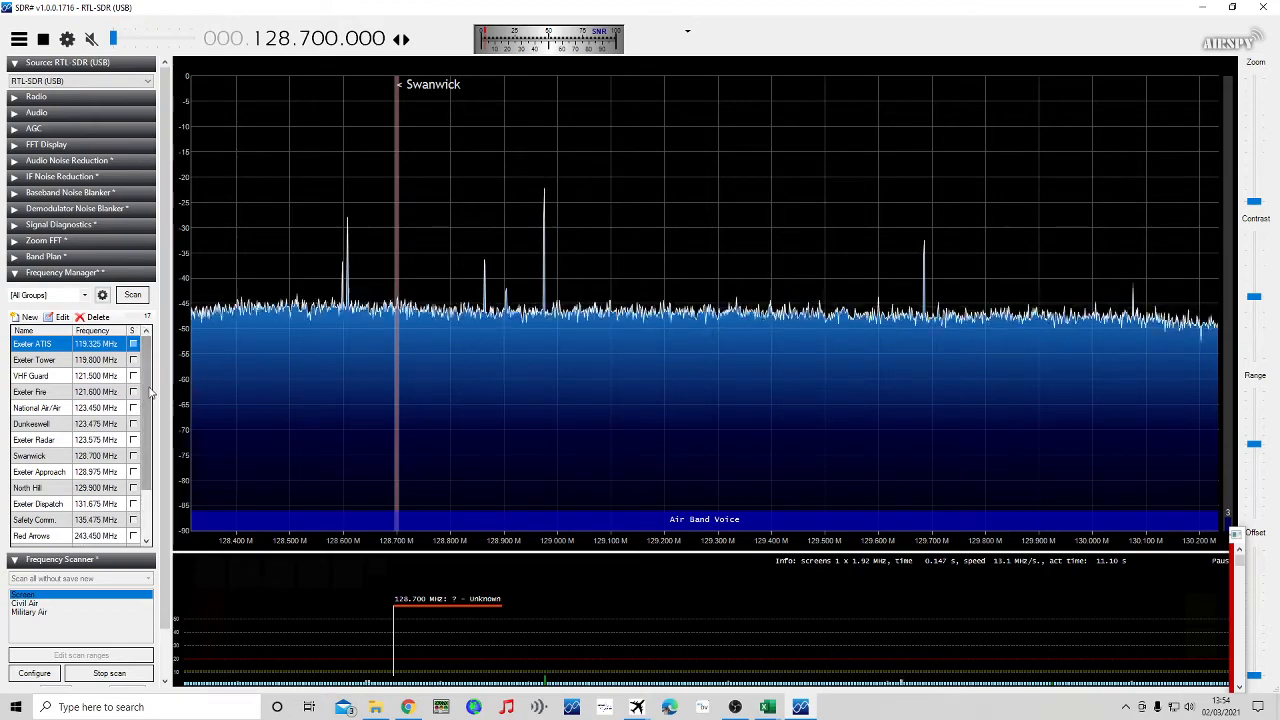
pyautogui.scroll(-2, 145, 481)
pyautogui.scroll(2, 145, 488)
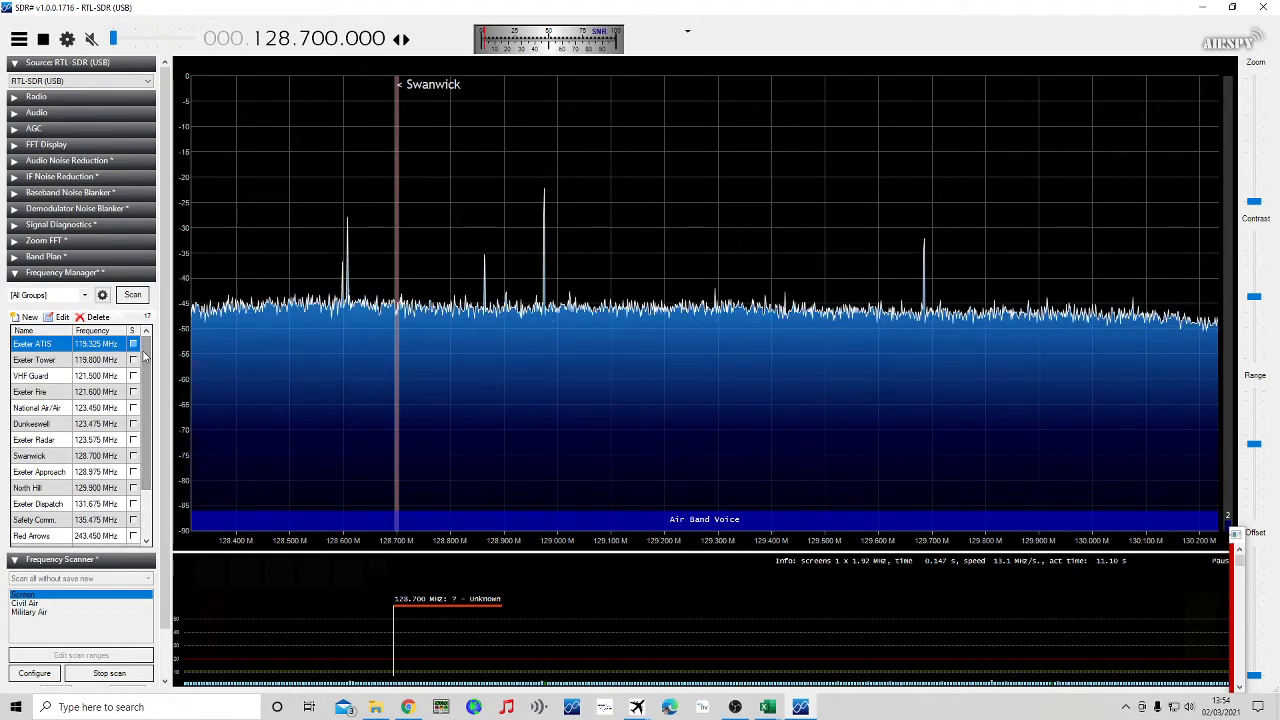
pyautogui.moveTo(145, 358); pyautogui.dragTo(145, 430)
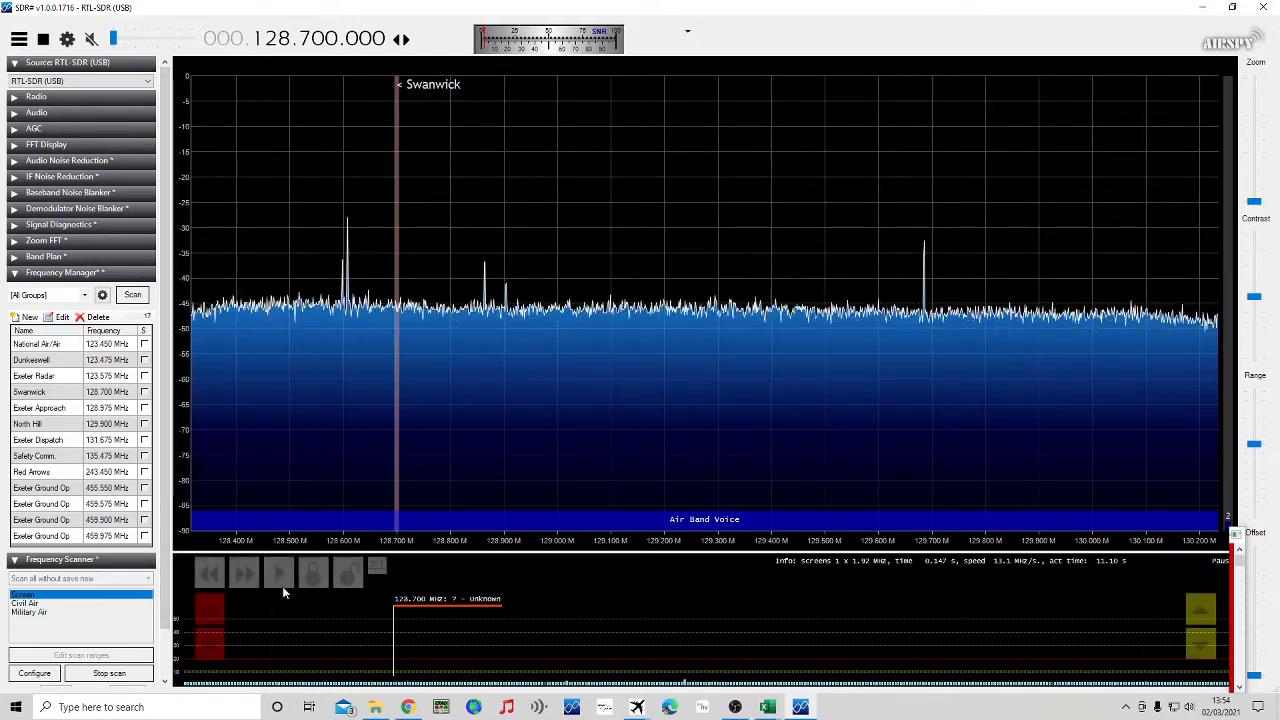
# Resume the paused Screen scan and collapse the Frequency Manager
pyautogui.click(281, 574)
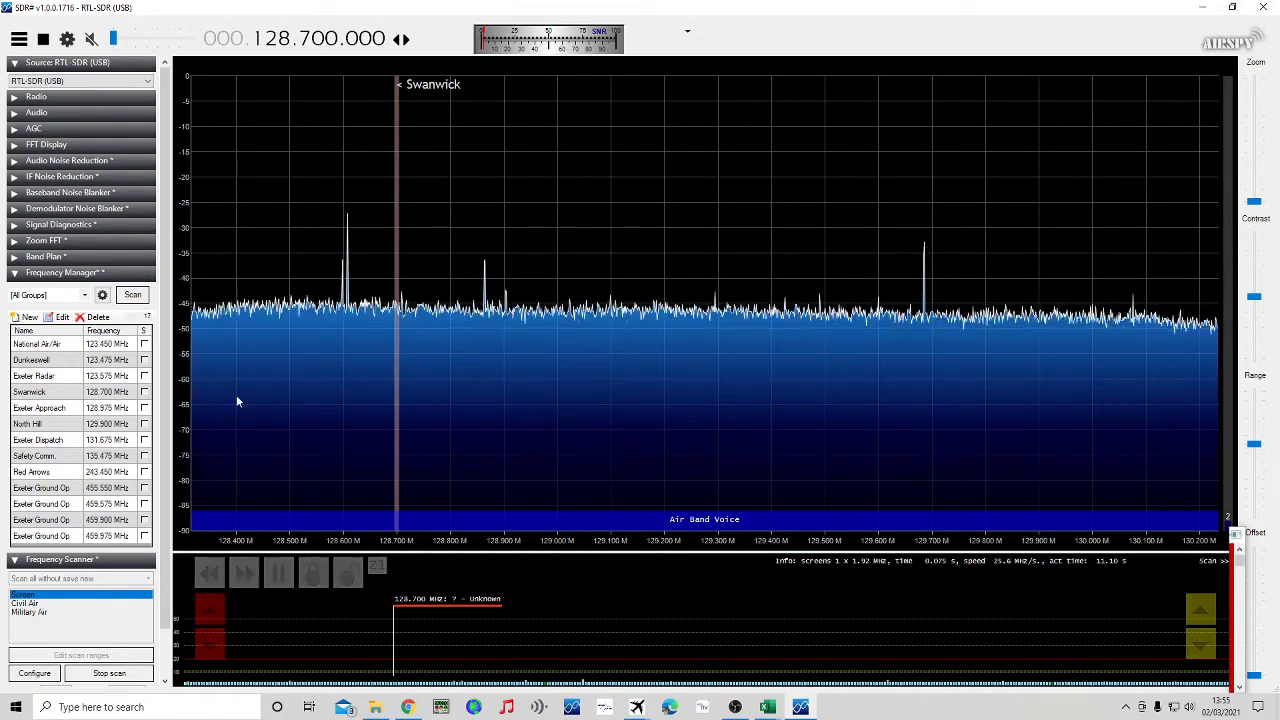
pyautogui.click(15, 272)
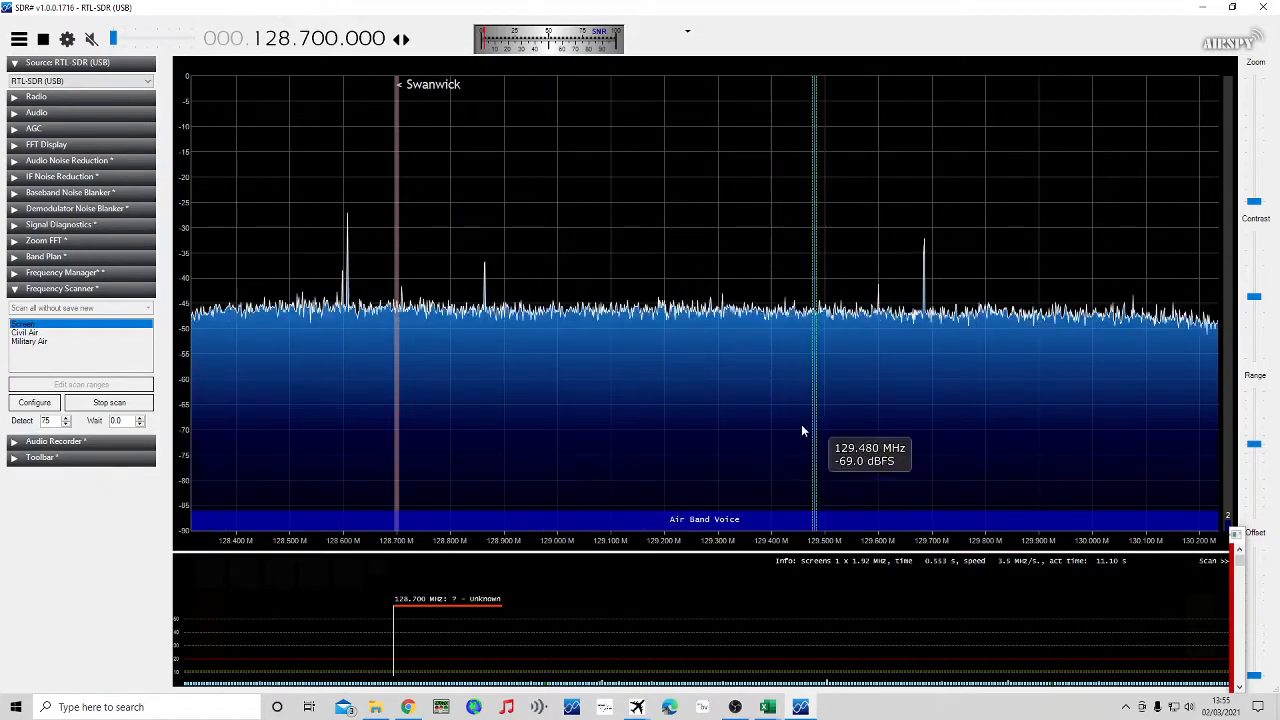
# Switch to Excel, view sample (1).csv, and bring up the Civil Airband.CSV workbook
pyautogui.moveTo(768, 708)
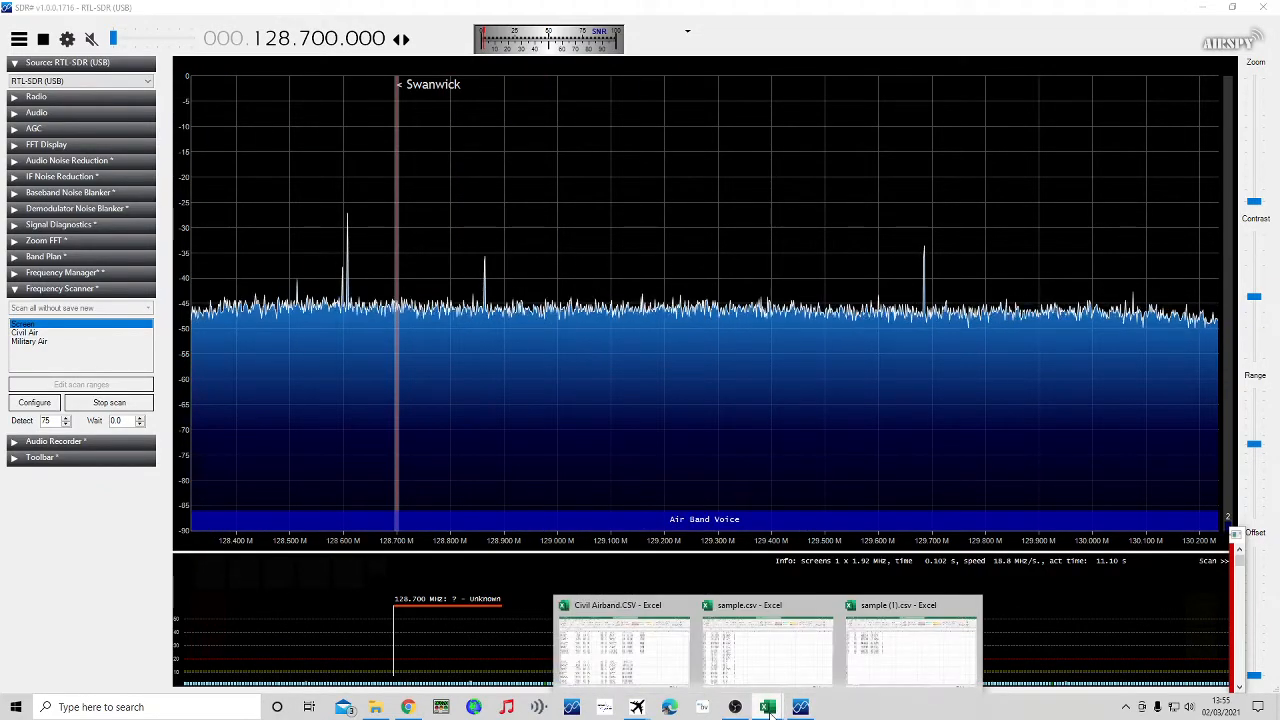
pyautogui.click(860, 617)
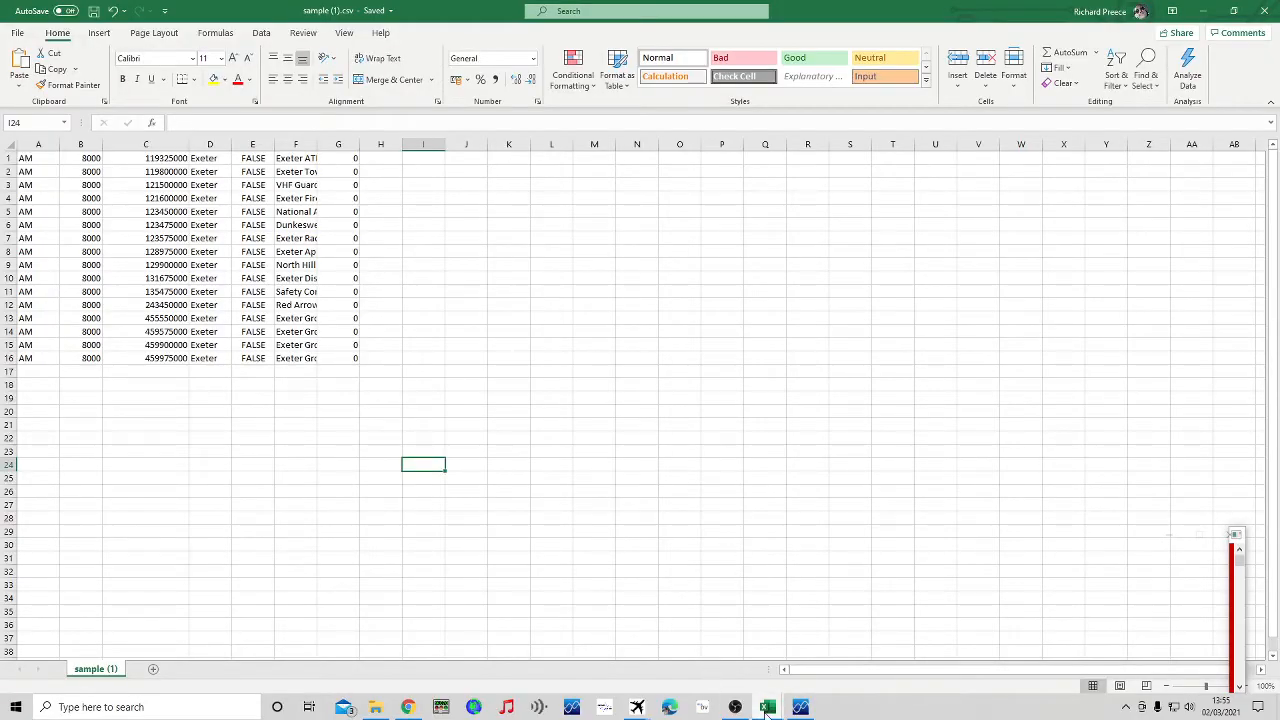
pyautogui.moveTo(770, 708)
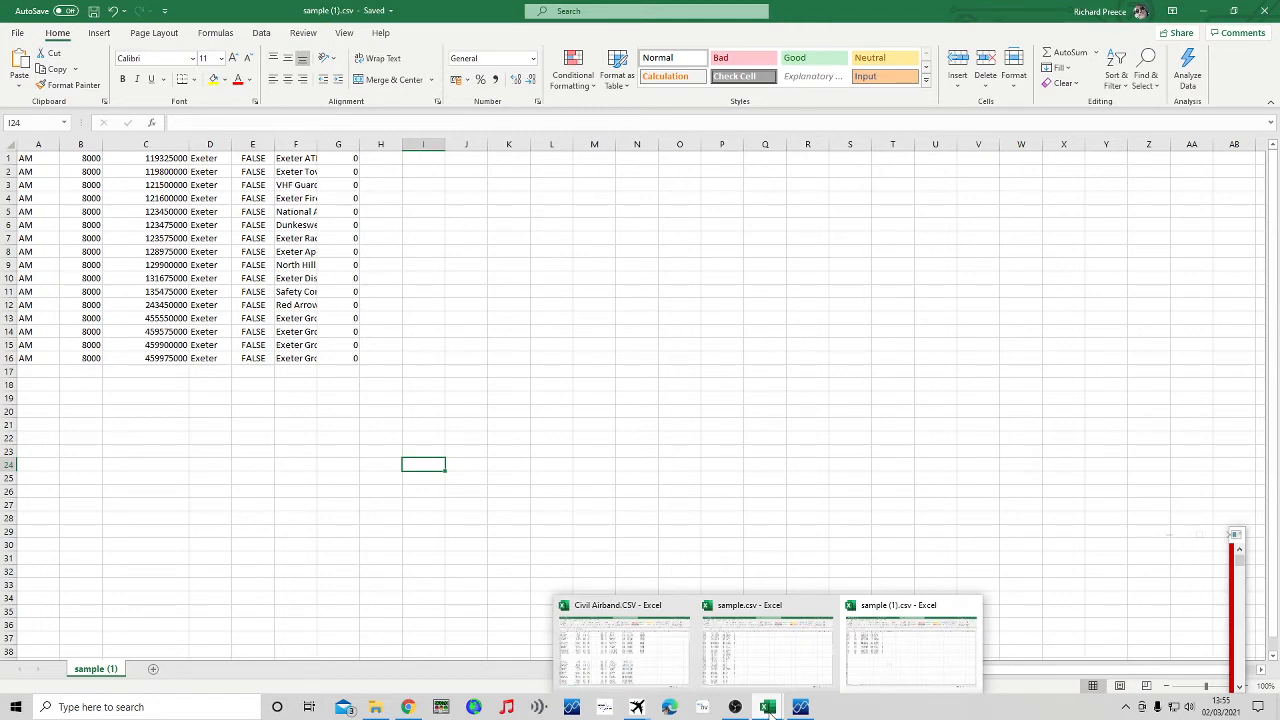
pyautogui.click(643, 646)
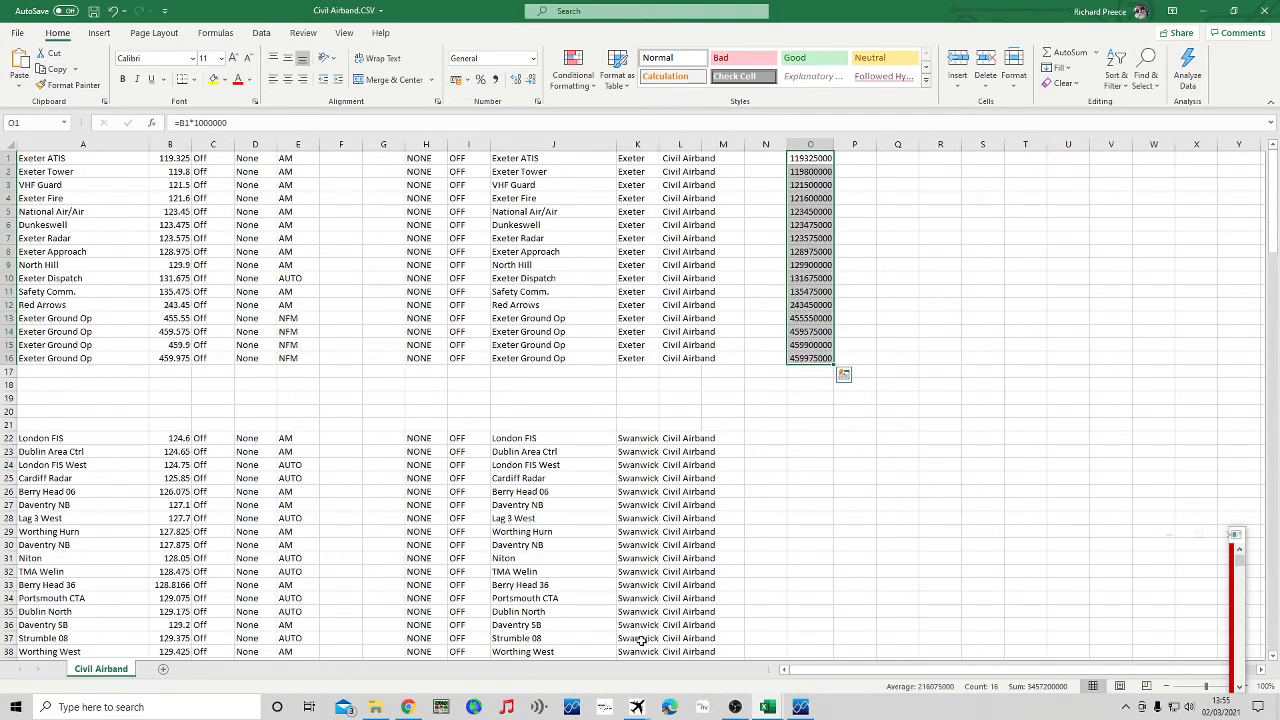
# Copy the multiplier 1000000 from cell O1's formula into cell T24 and enlarge it to font size 22
pyautogui.click(824, 160)
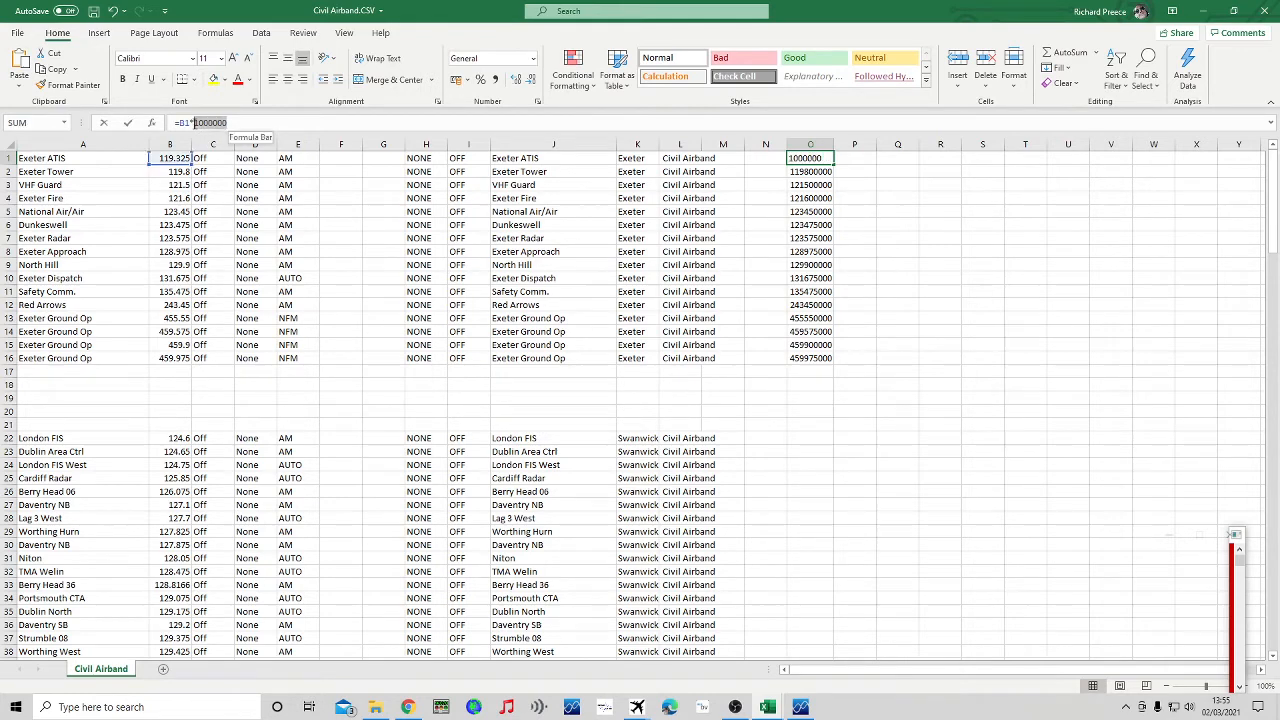
pyautogui.moveTo(227, 122); pyautogui.dragTo(196, 122)
pyautogui.rightClick(224, 131)
pyautogui.click(240, 151)
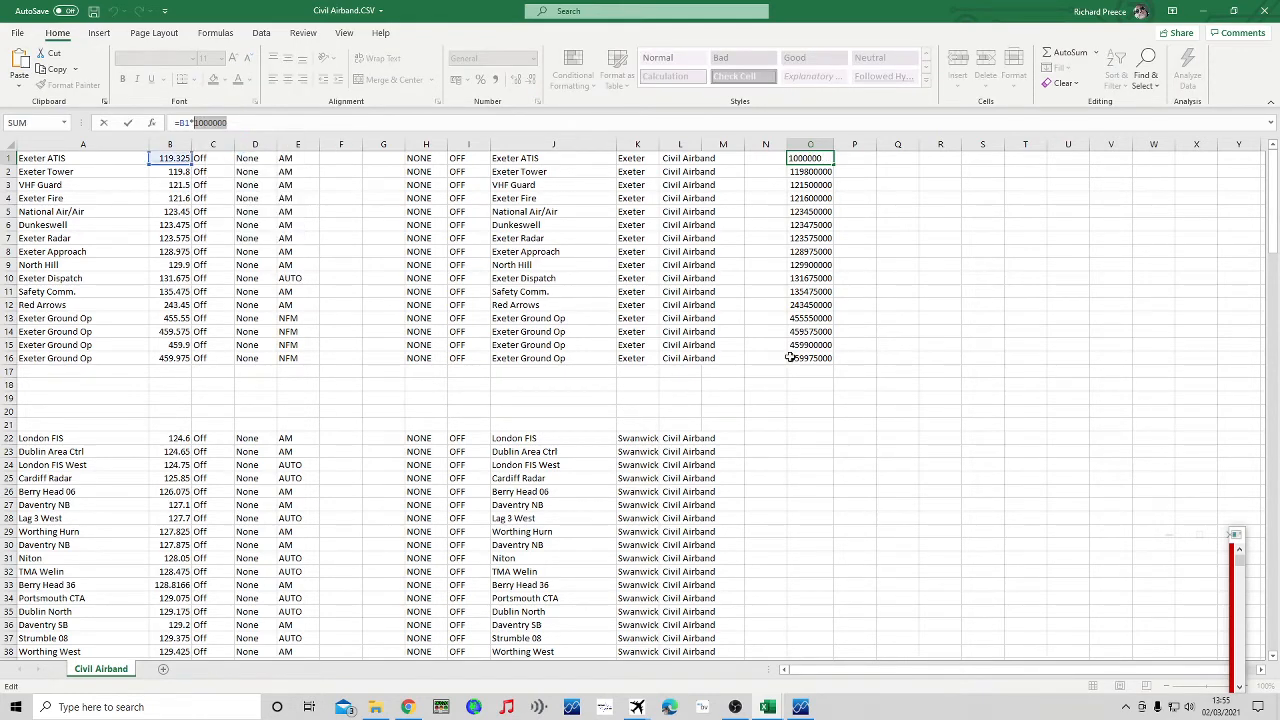
pyautogui.rightClick(1039, 464)
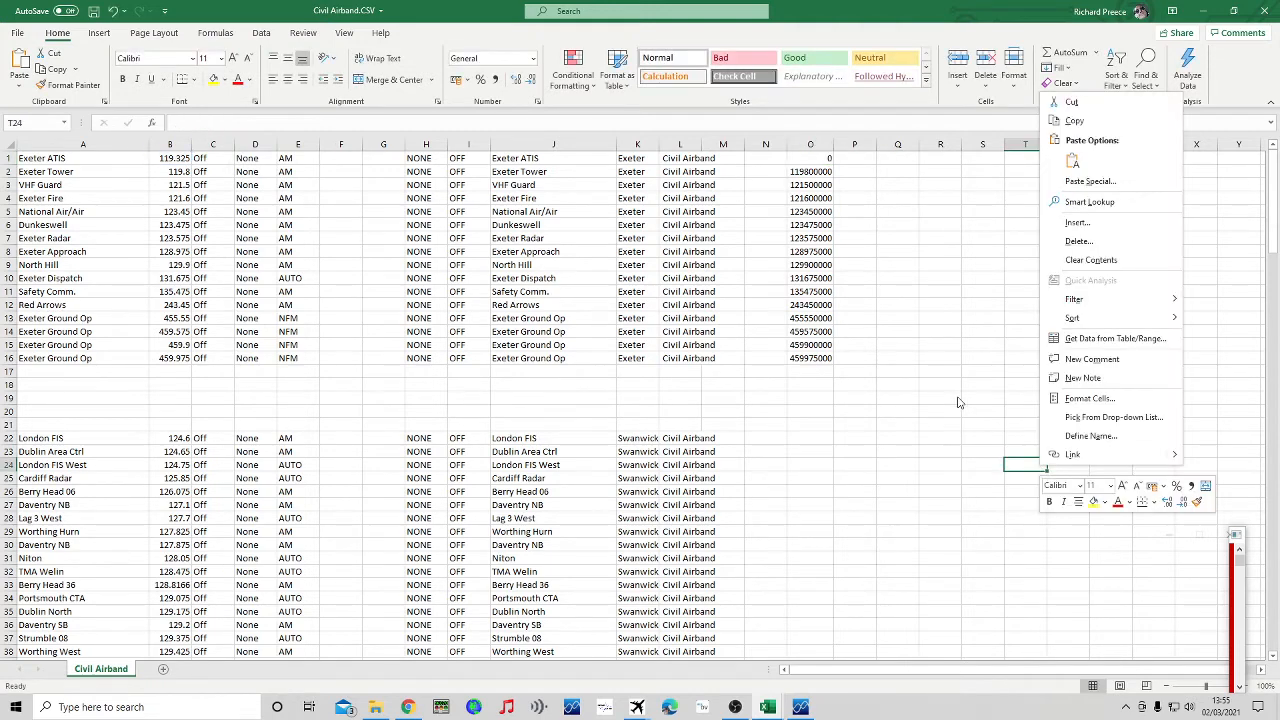
pyautogui.press('Escape')
pyautogui.rightClick(1013, 460)
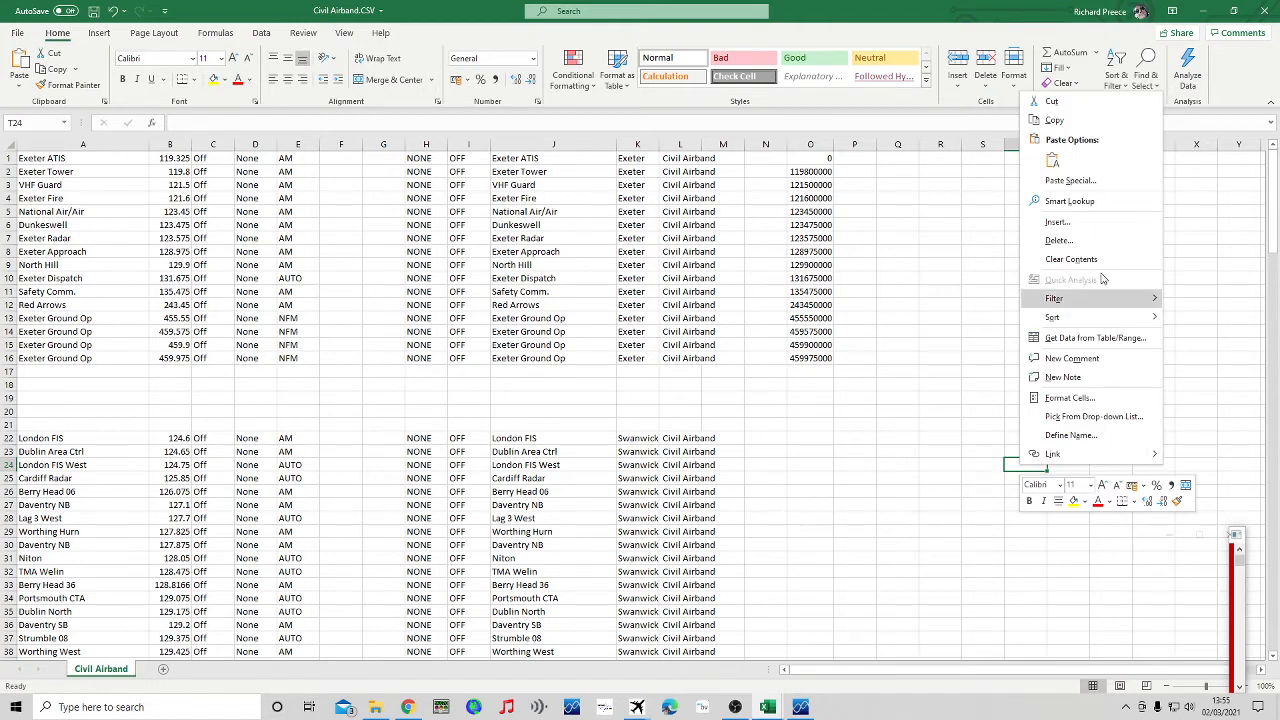
pyautogui.click(1052, 161)
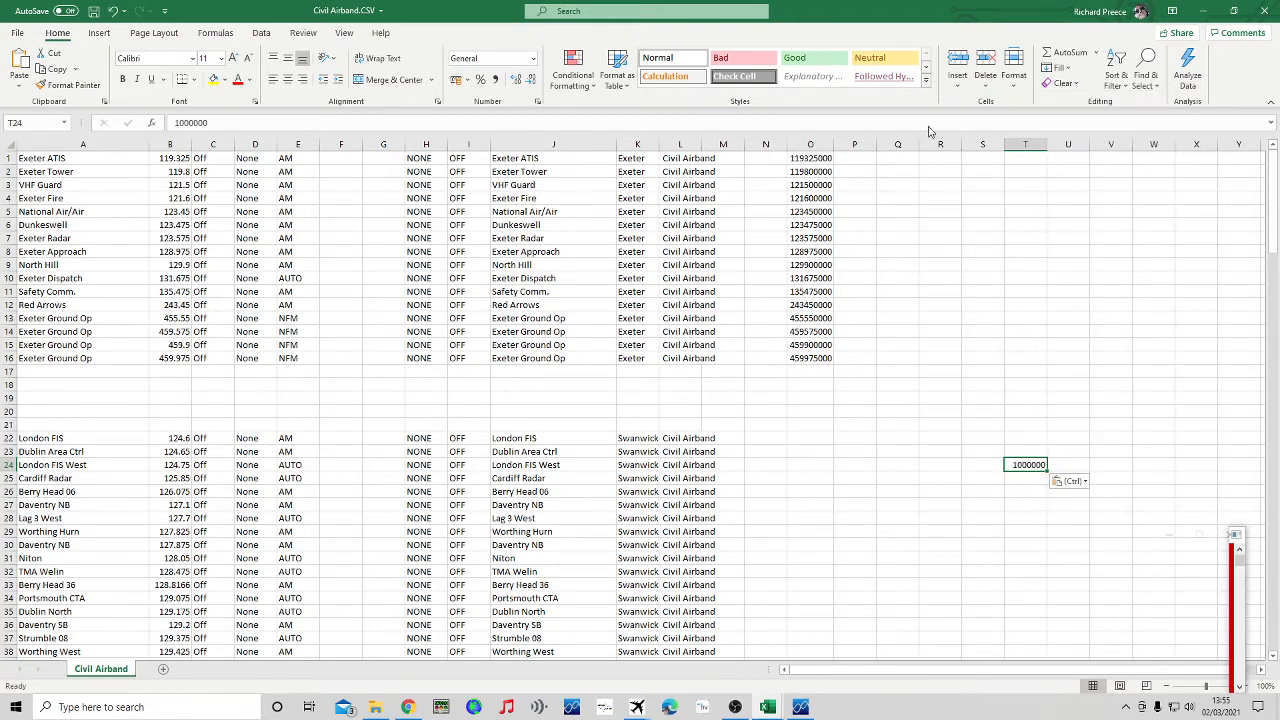
pyautogui.click(220, 62)
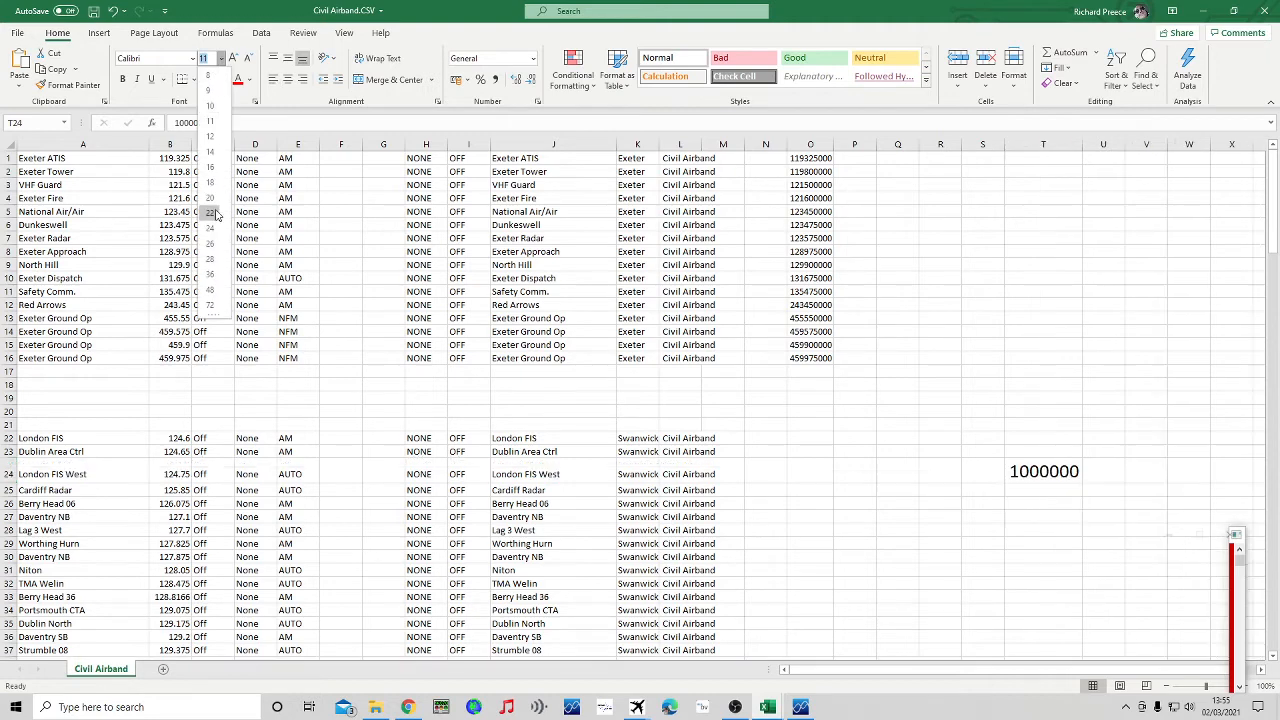
pyautogui.click(215, 210)
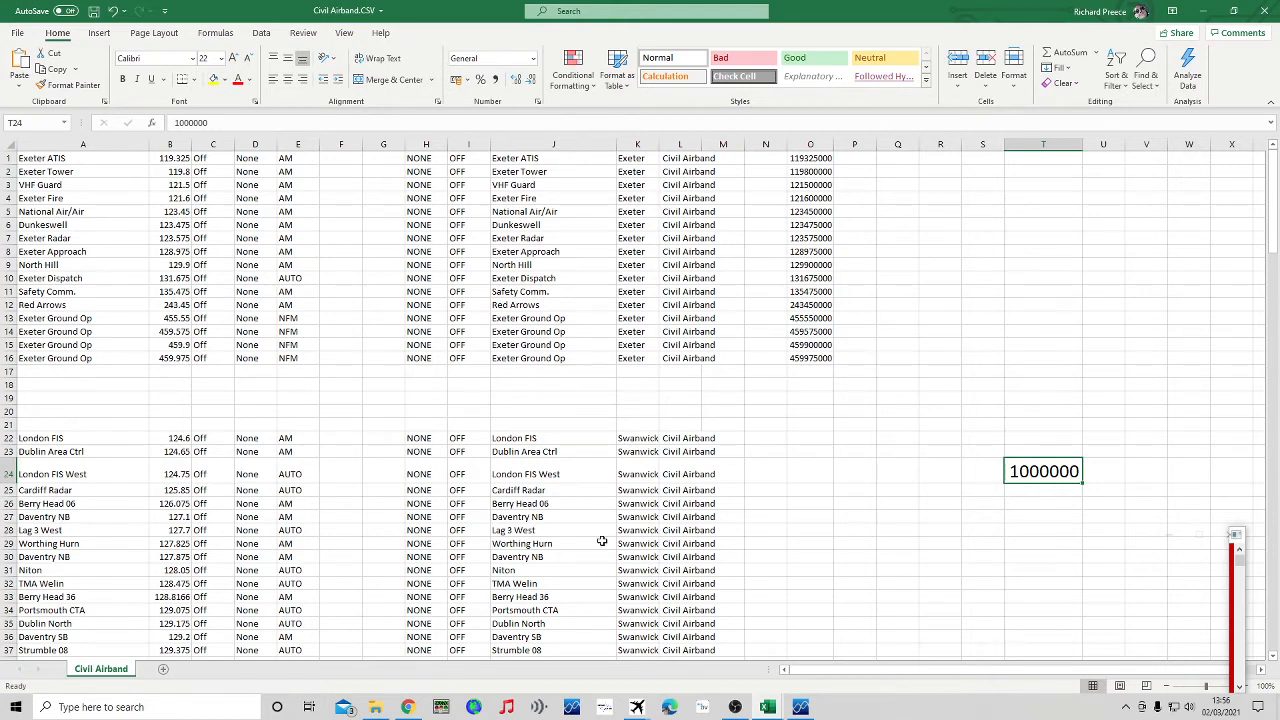
# Switch to SDR#, expand the Audio Recorder, and review its file and recorder options in the configuration
pyautogui.click(810, 705)
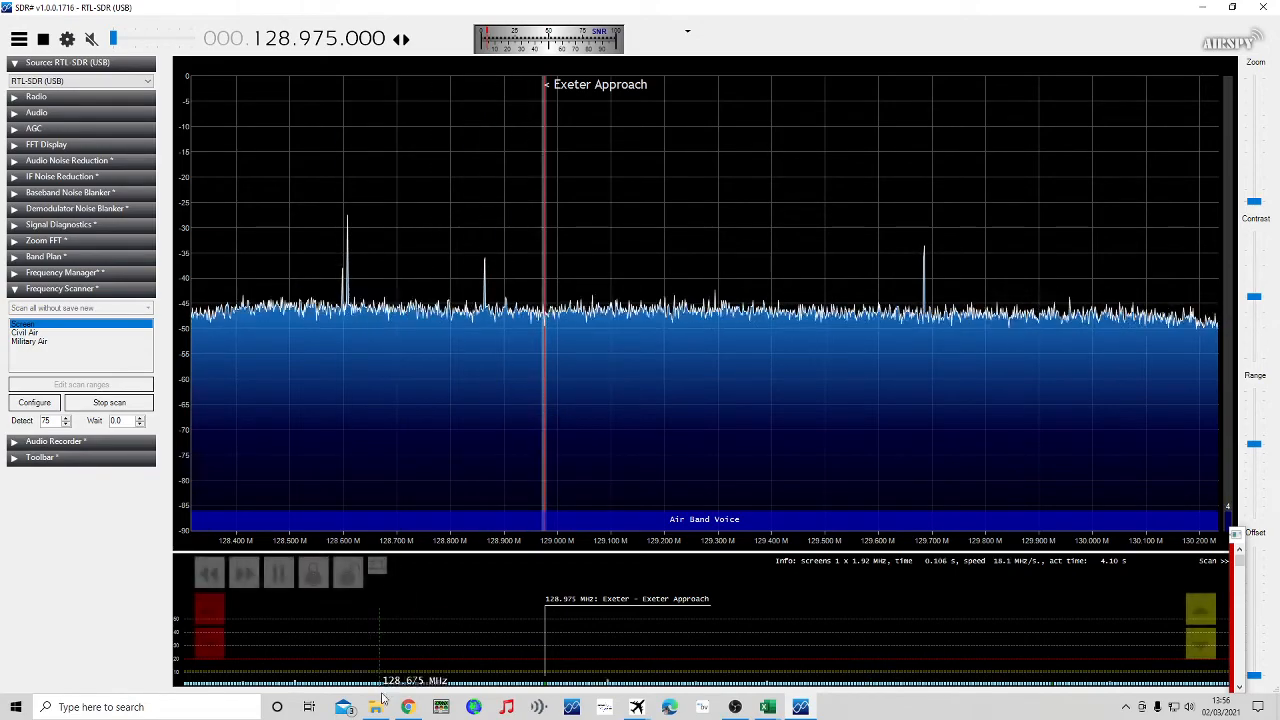
pyautogui.click(15, 443)
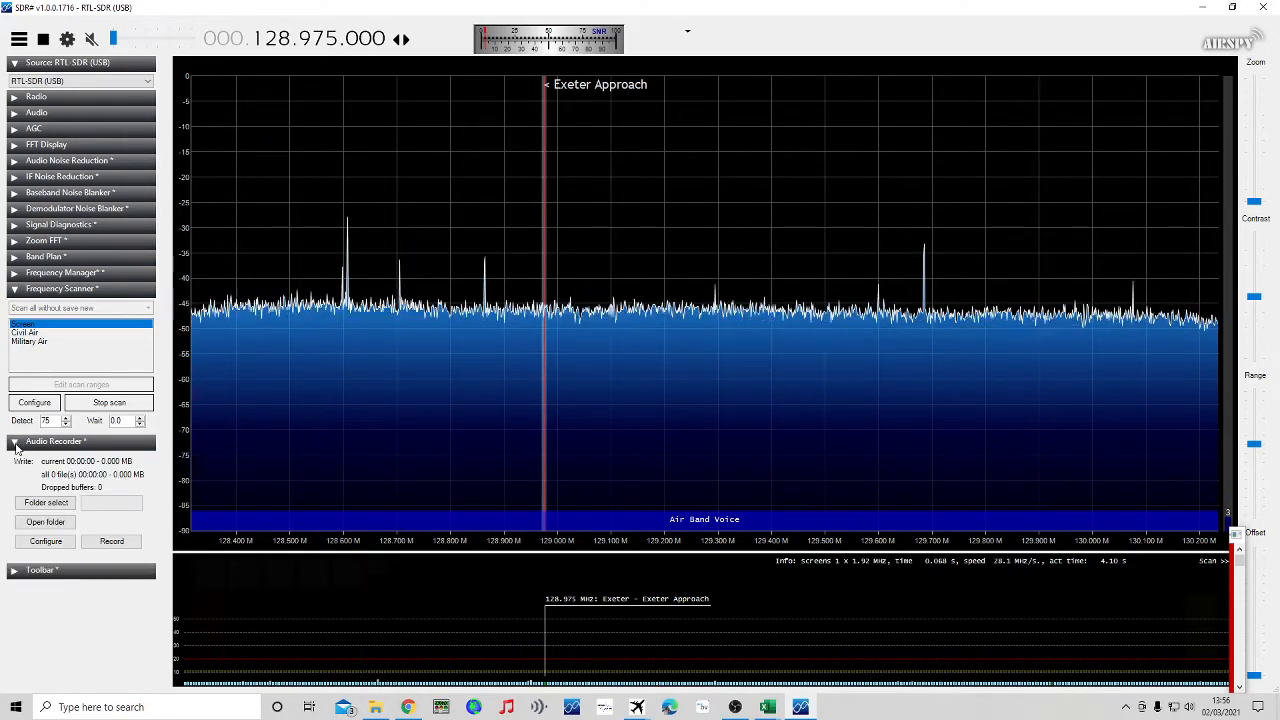
pyautogui.click(57, 544)
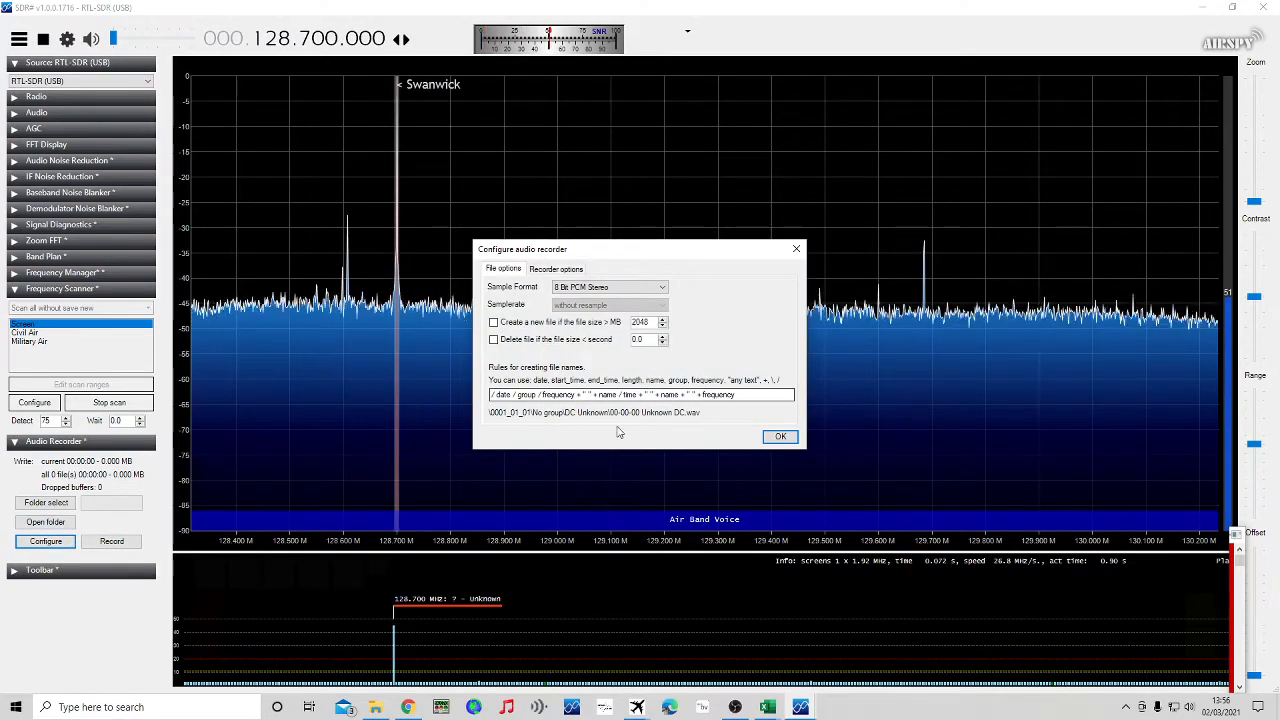
pyautogui.click(553, 269)
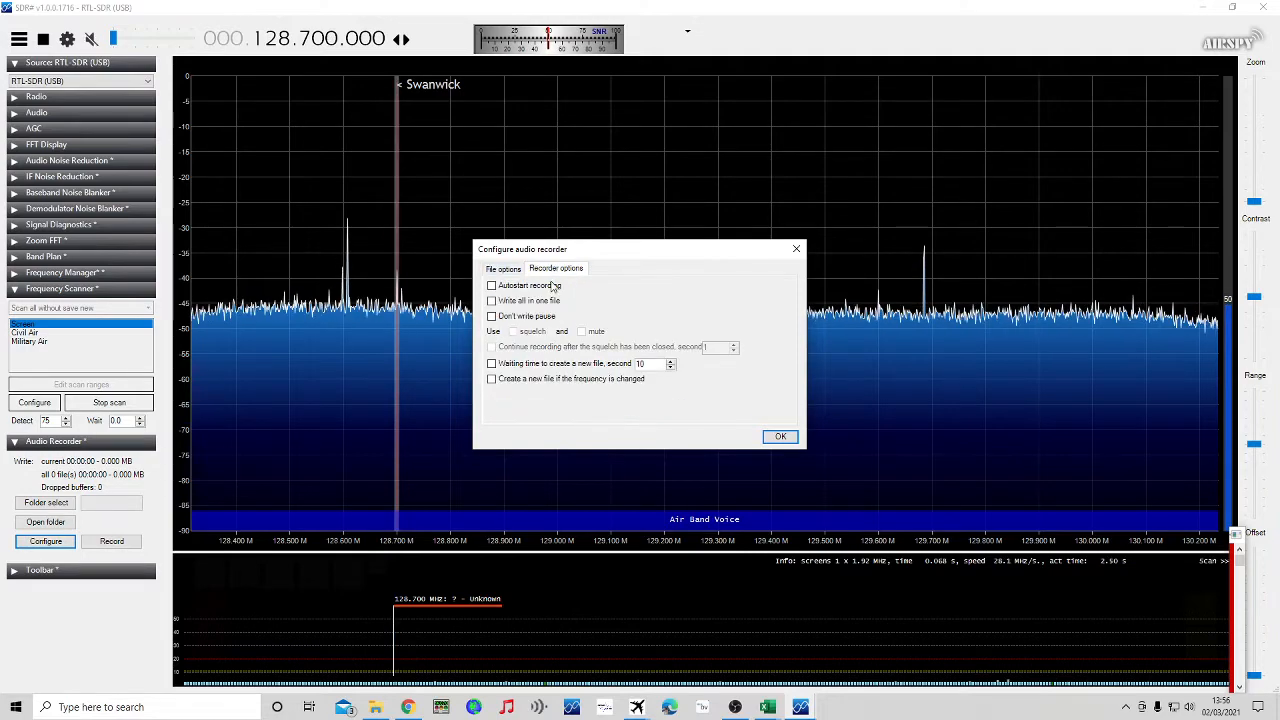
pyautogui.click(780, 437)
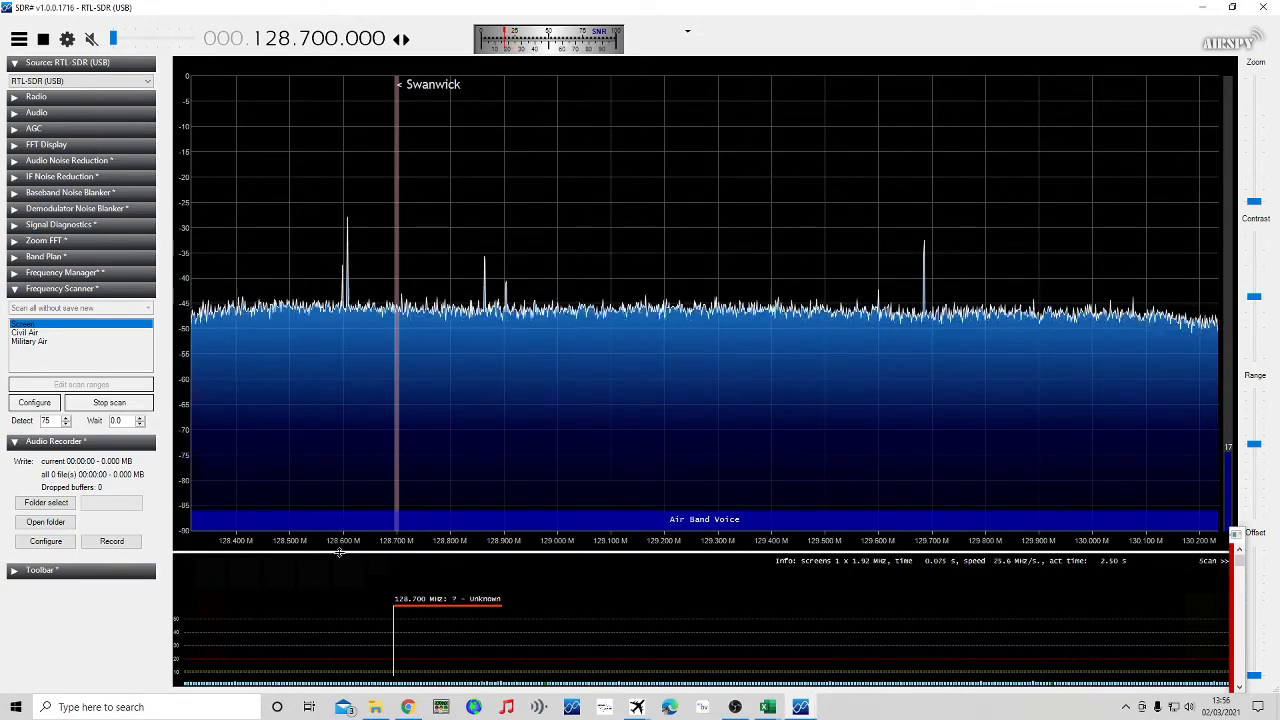
# Review the activity logging settings in the Frequency Scanner's configuration and close it
pyautogui.click(33, 403)
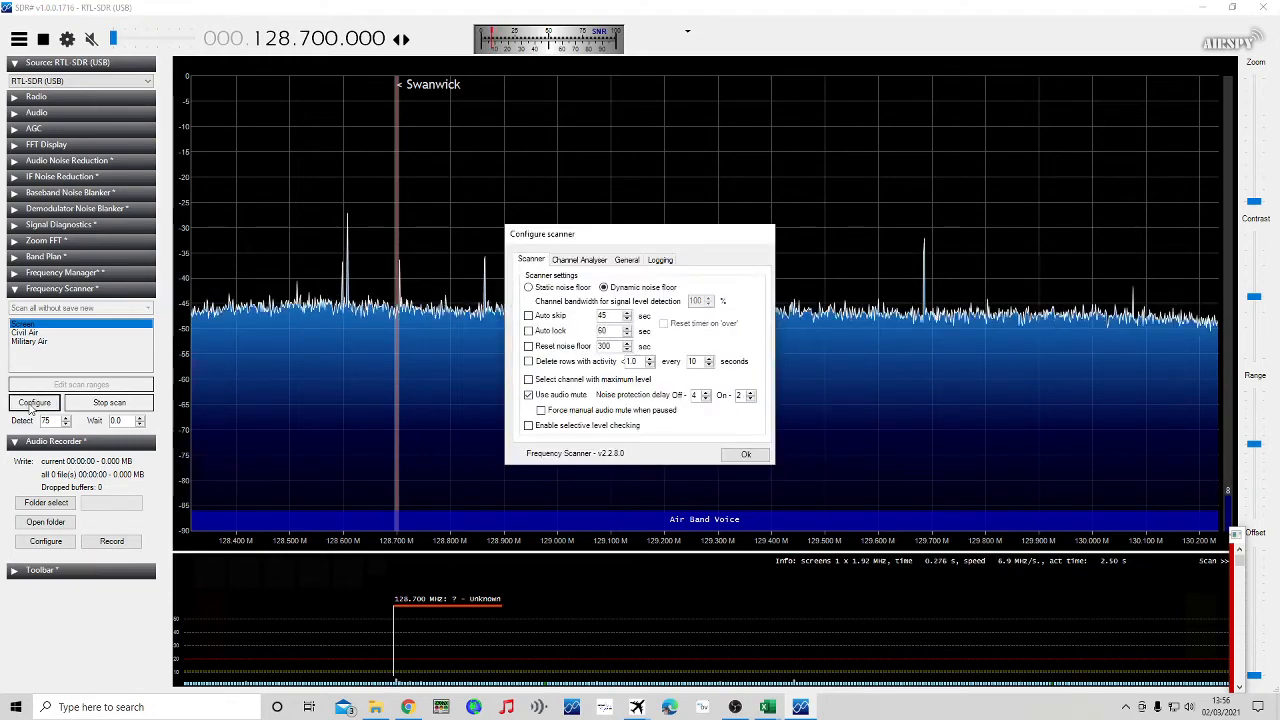
pyautogui.click(659, 260)
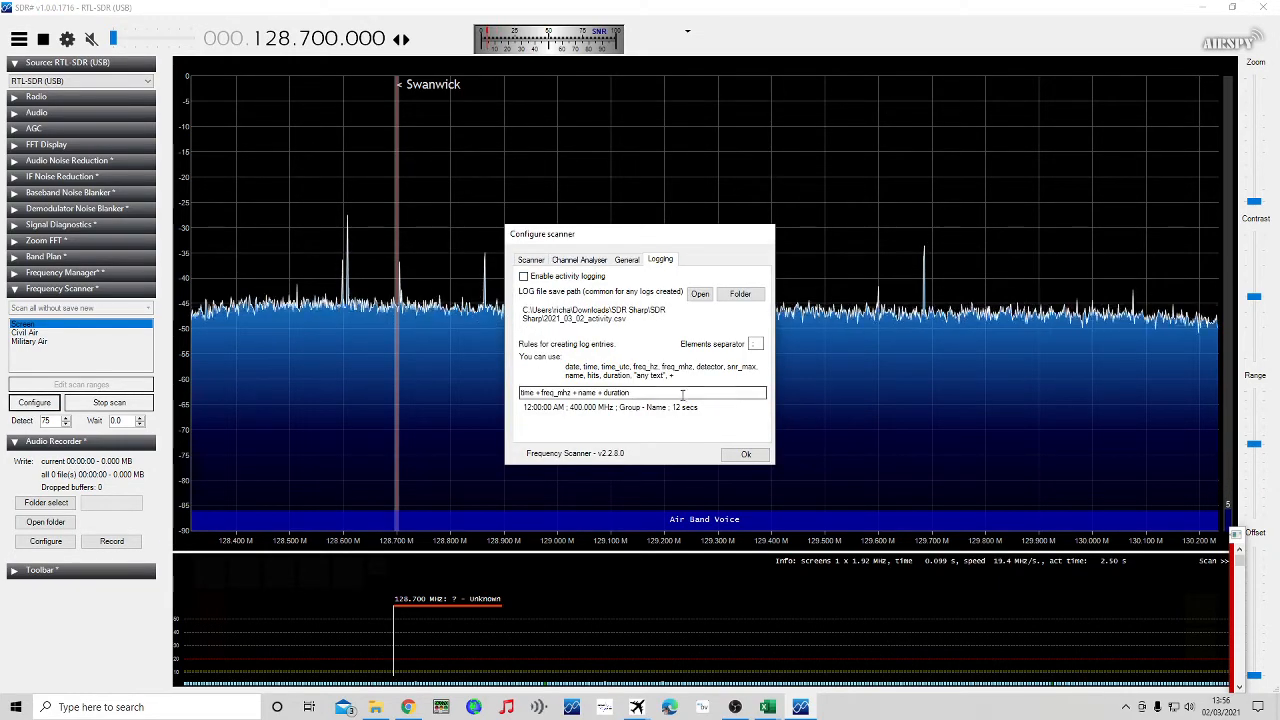
pyautogui.click(745, 455)
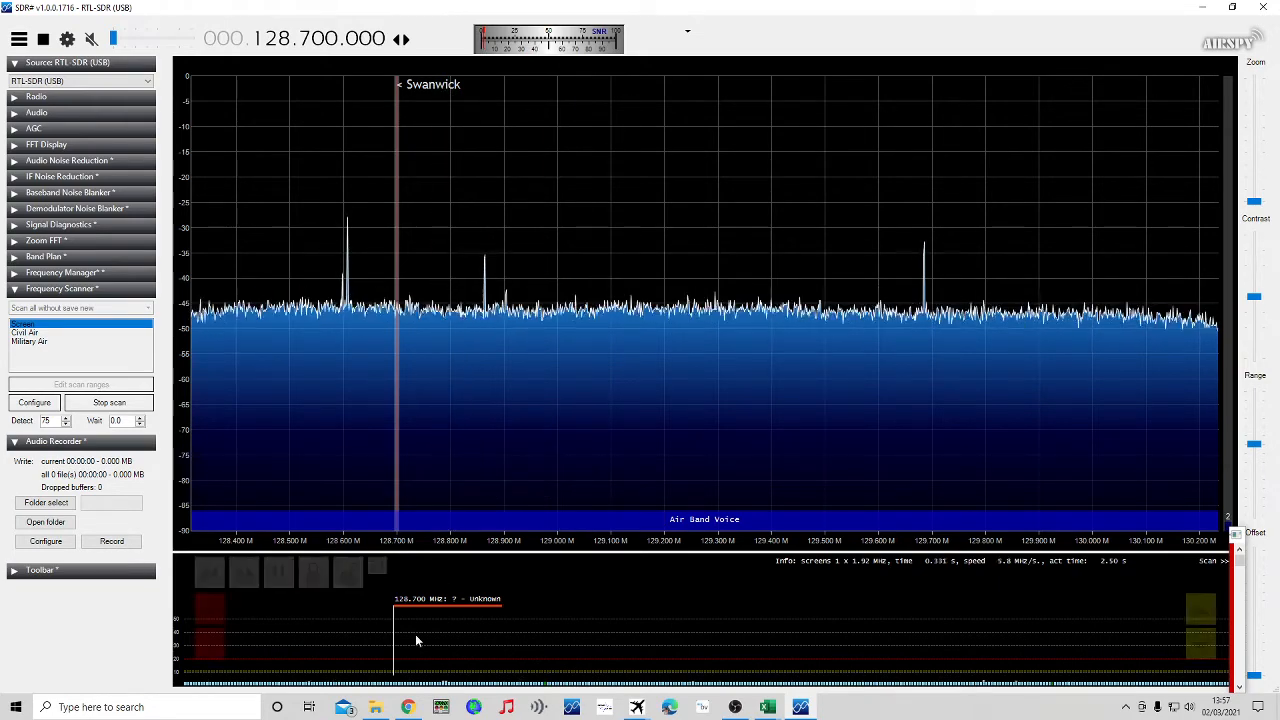
# Switch to File Explorer and look through the 2021_02_27 recordings and their No group folder under Documents > Airspy Recordings
pyautogui.click(375, 707)
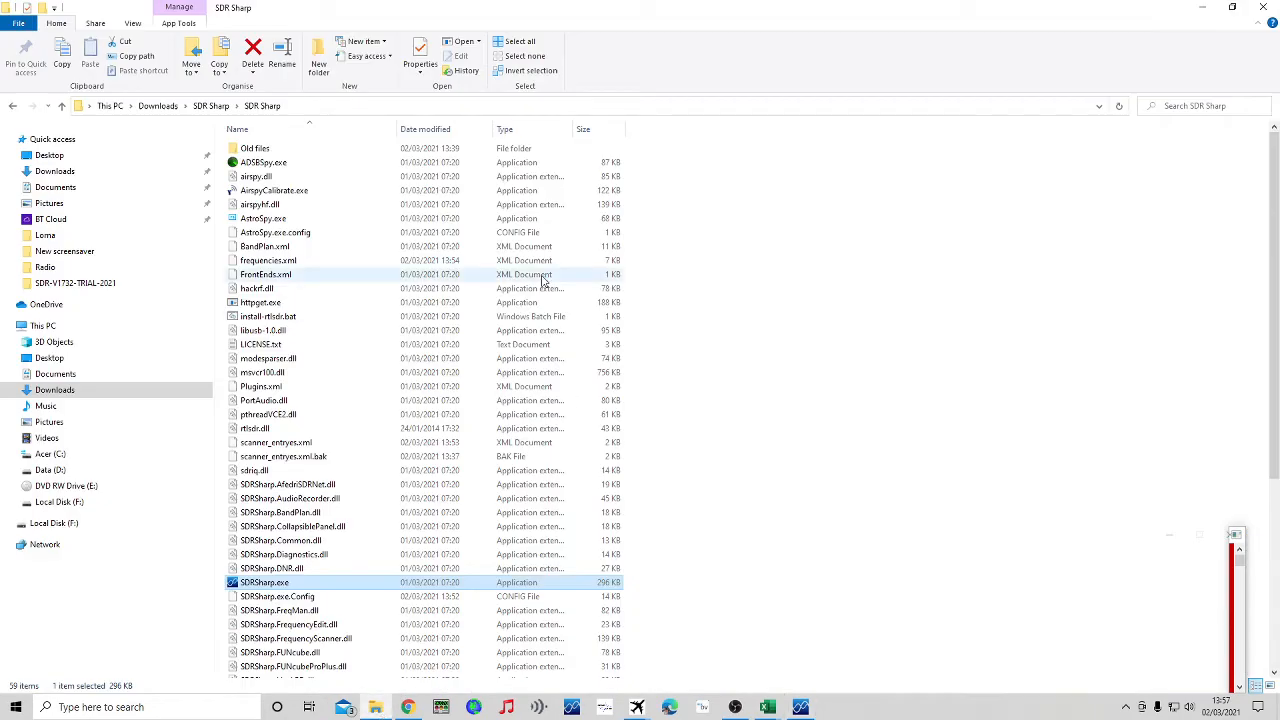
pyautogui.click(86, 189)
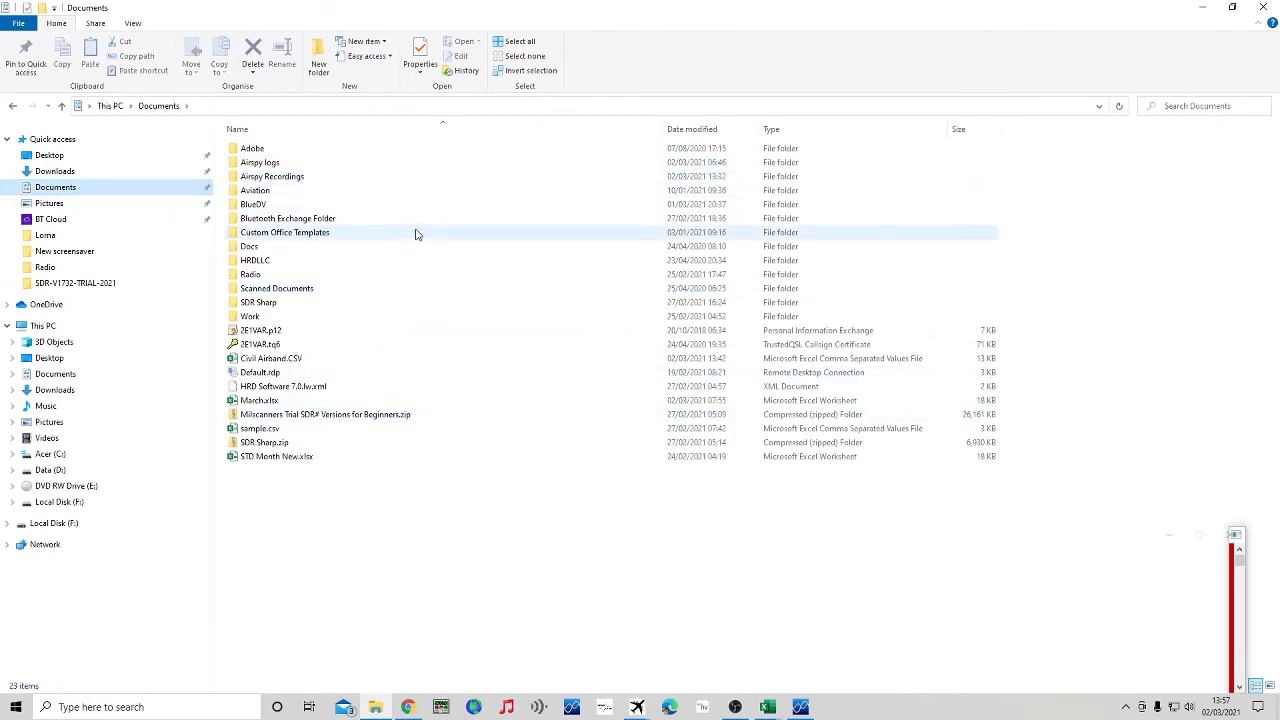
pyautogui.doubleClick(292, 178)
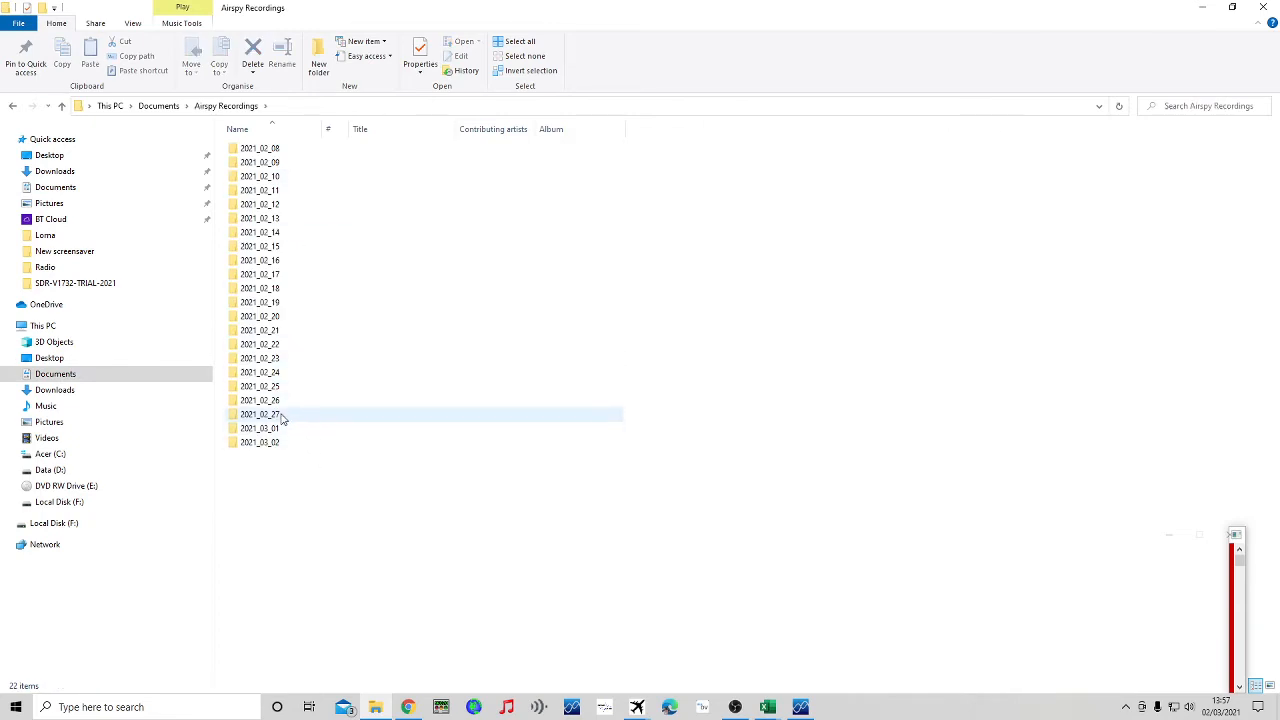
pyautogui.doubleClick(283, 418)
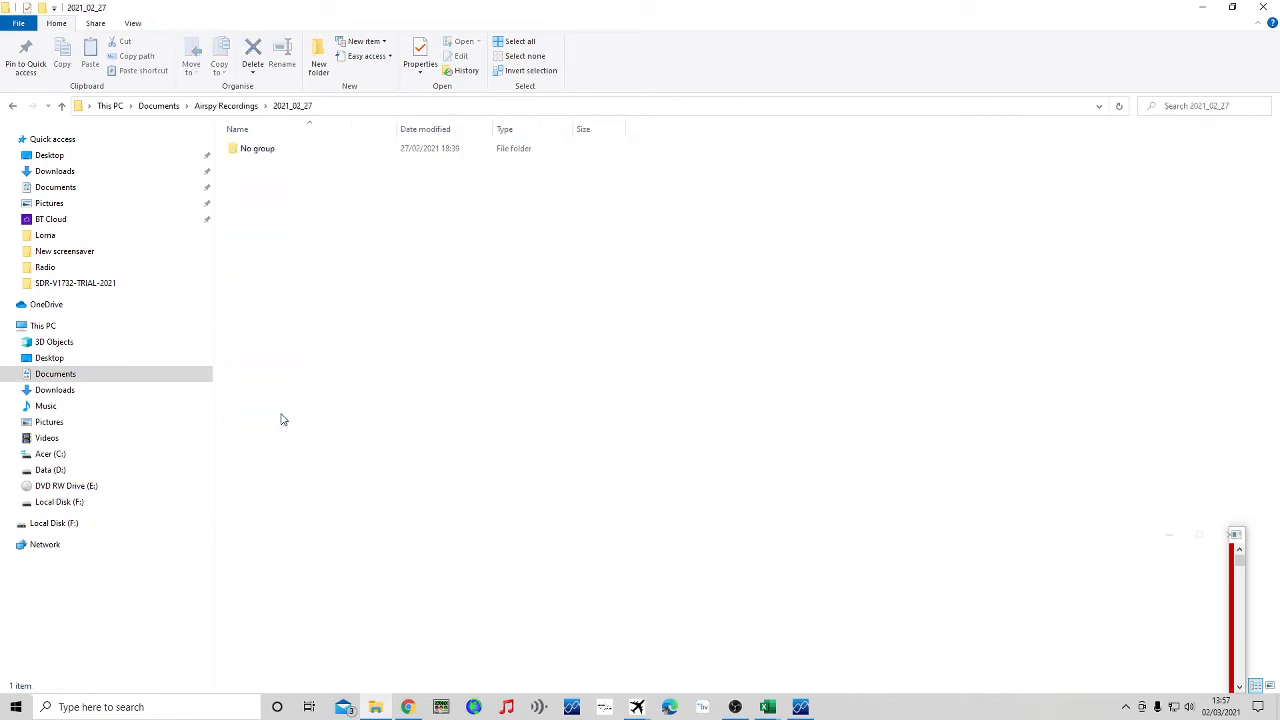
pyautogui.doubleClick(275, 150)
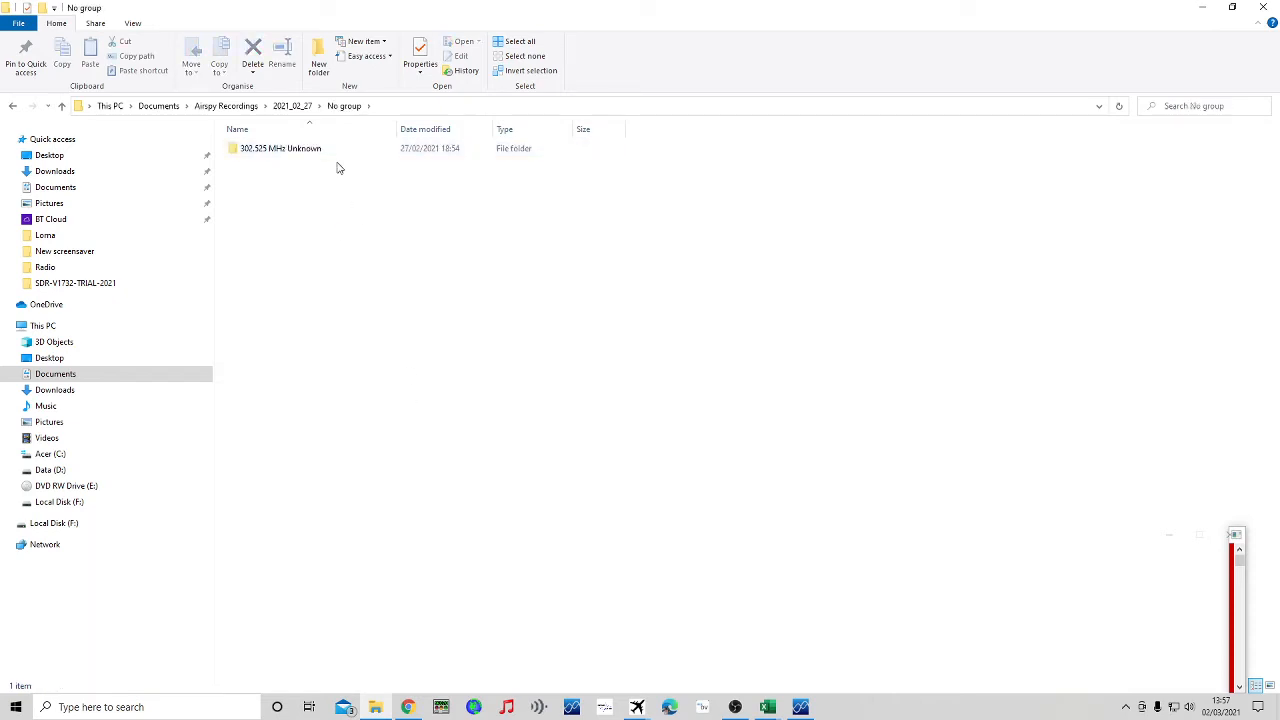
pyautogui.click(13, 106)
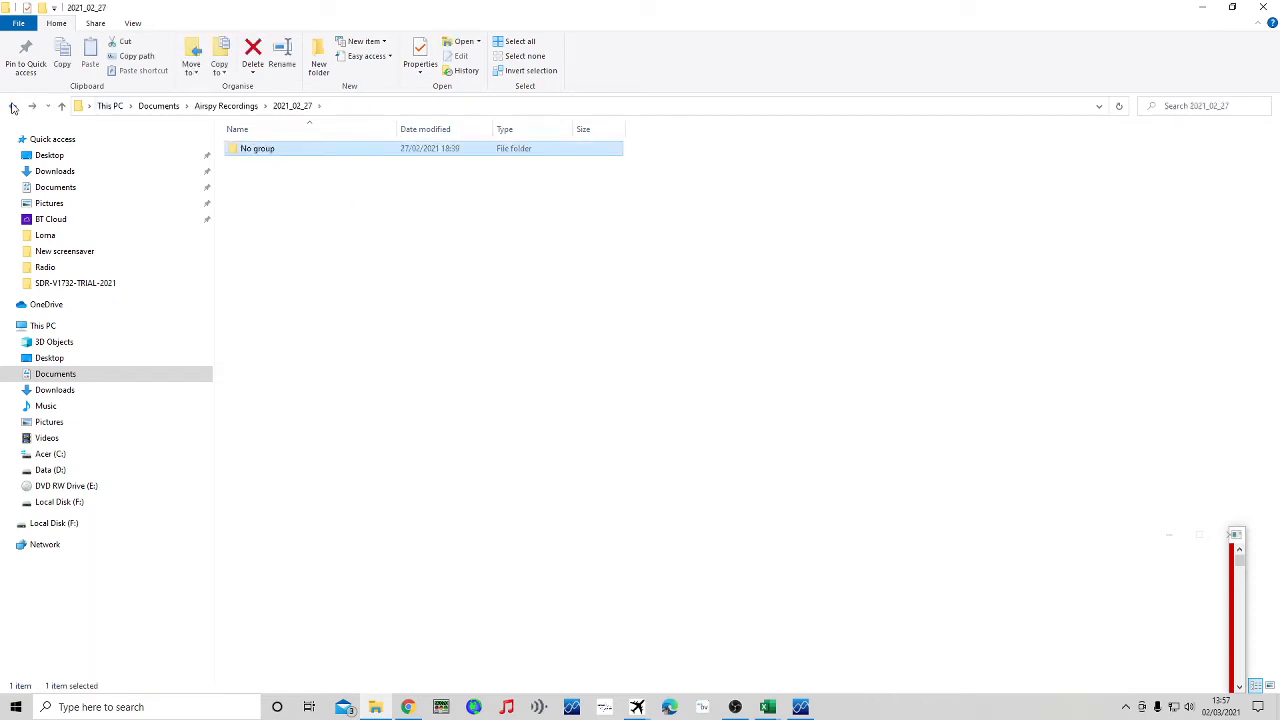
pyautogui.click(13, 106)
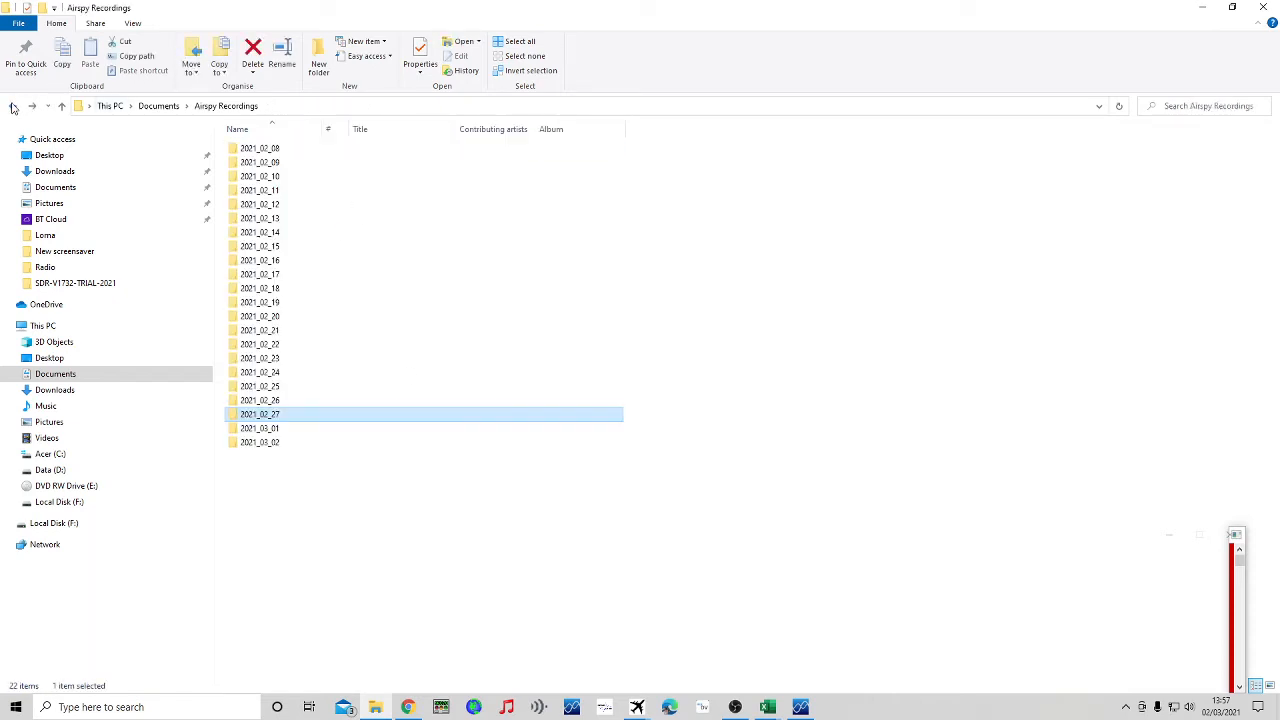
# Browse the 2021_03_02 CivilAir recordings, viewing the 119.800 MHz Exeter Tower and 128.975 MHz Exeter ATC folders
pyautogui.doubleClick(259, 442)
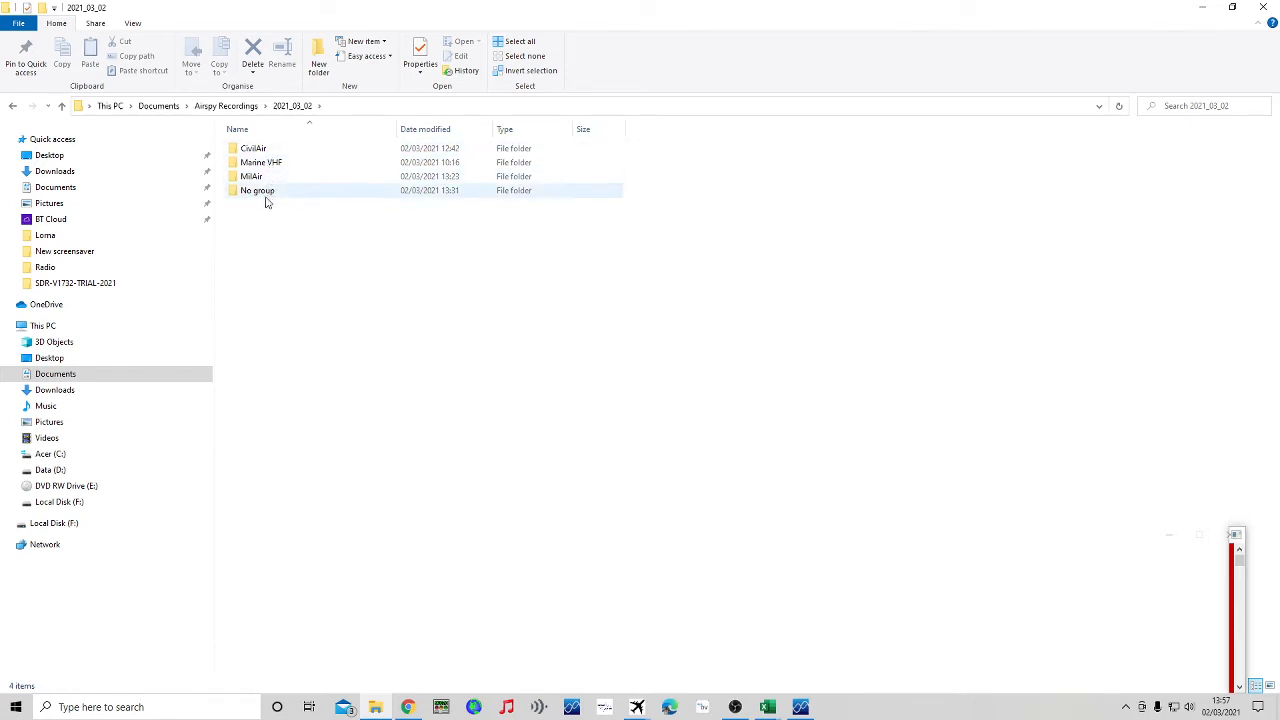
pyautogui.doubleClick(252, 148)
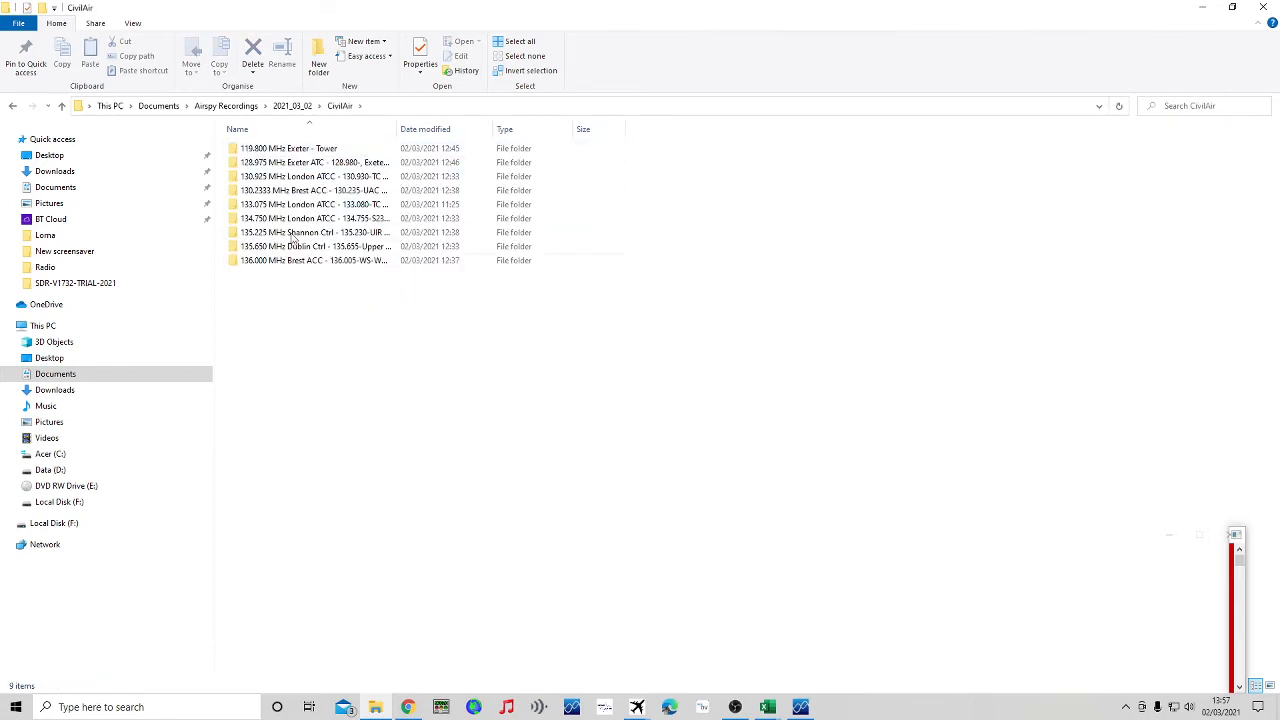
pyautogui.doubleClick(281, 148)
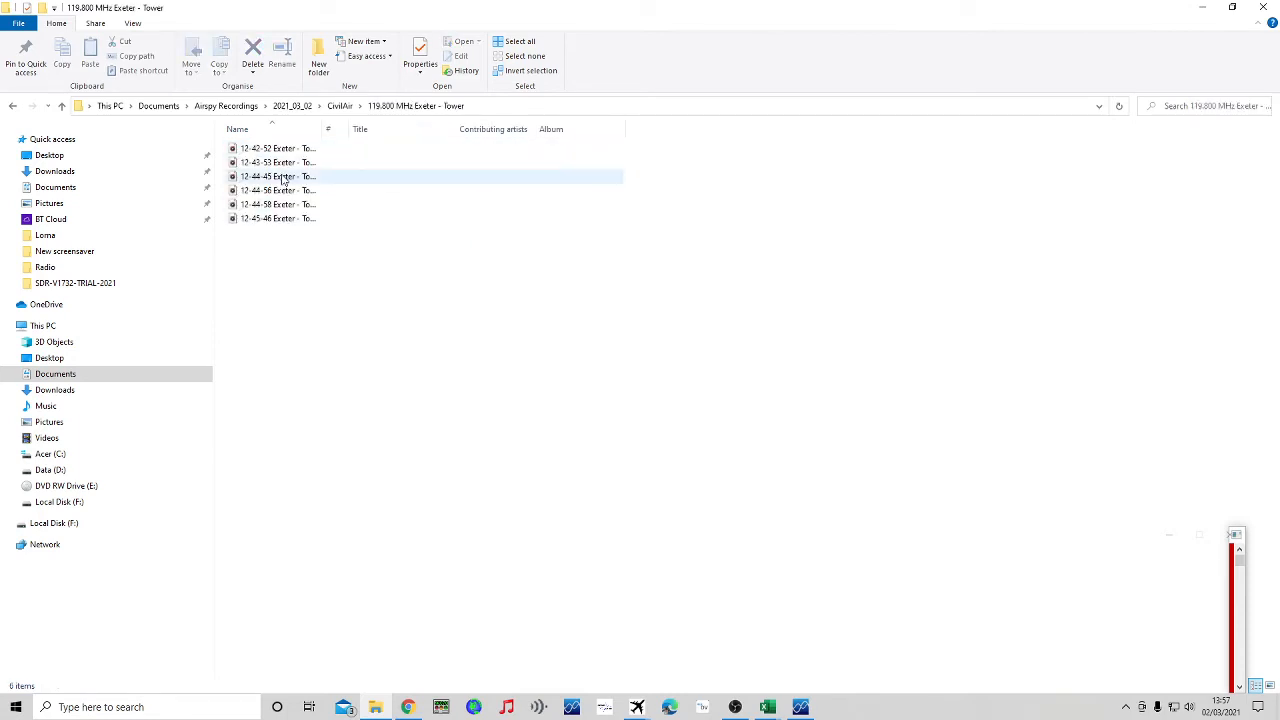
pyautogui.click(283, 219)
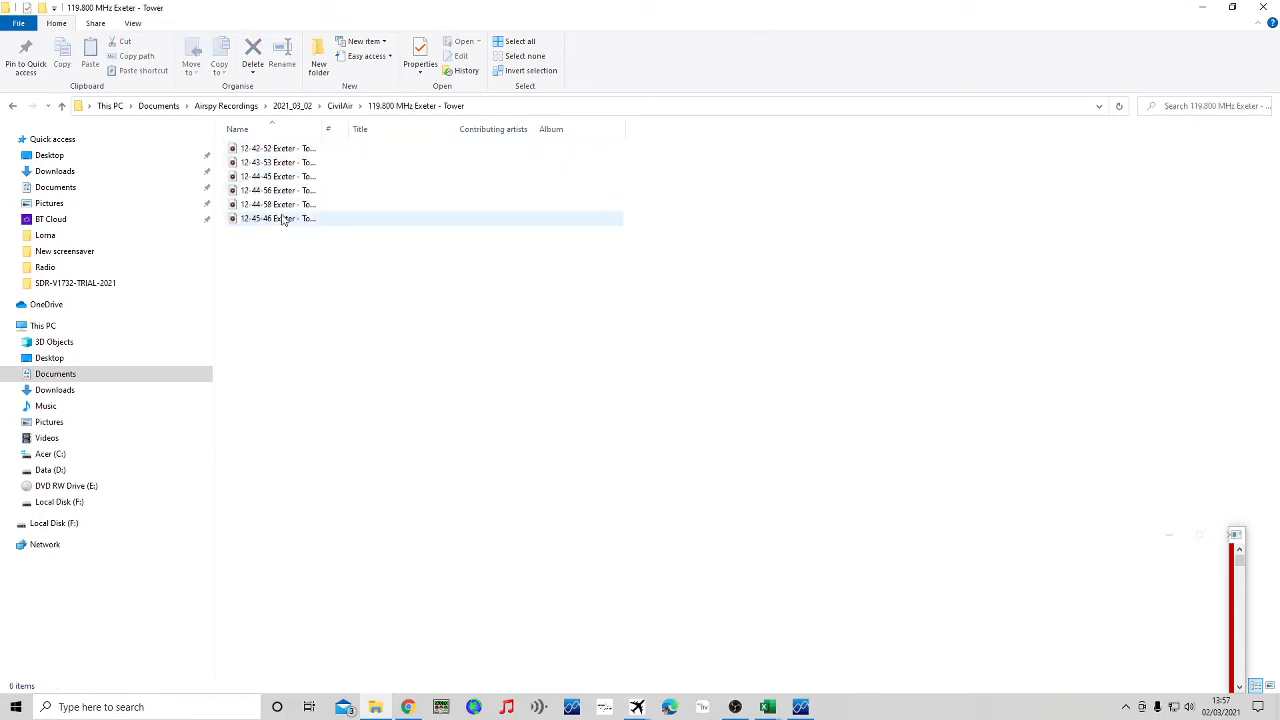
pyautogui.click(14, 107)
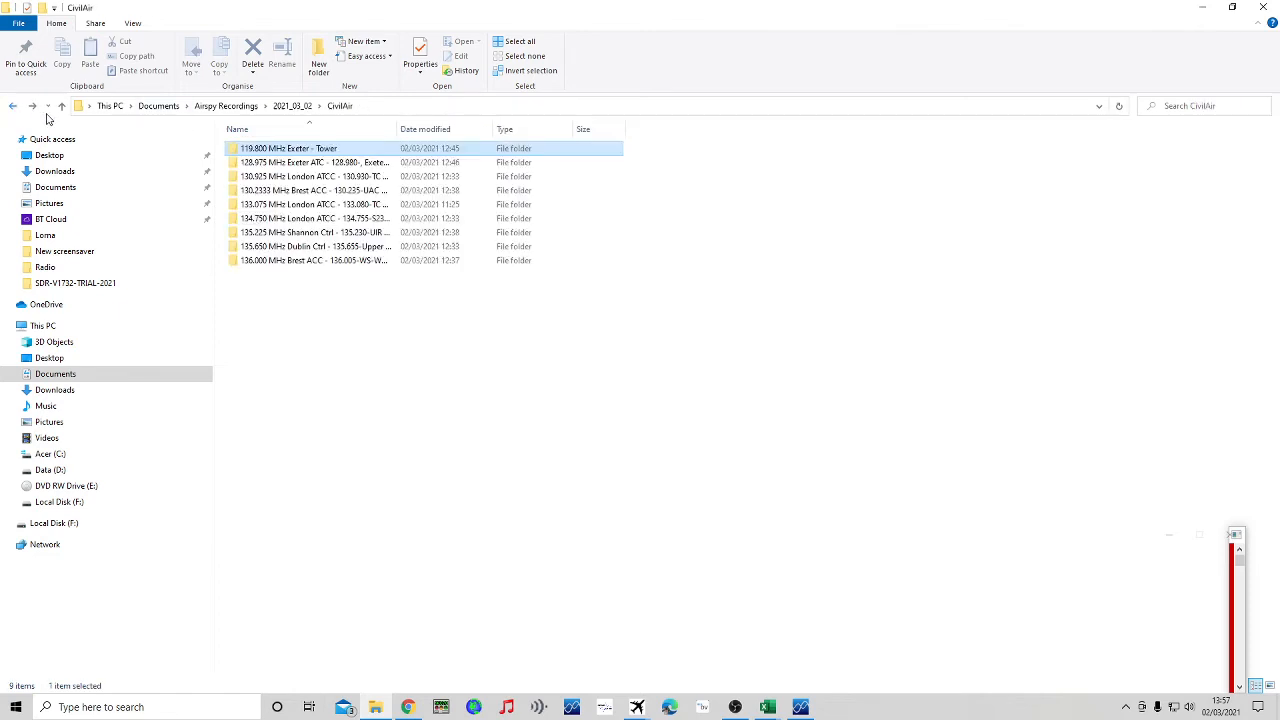
pyautogui.doubleClick(288, 164)
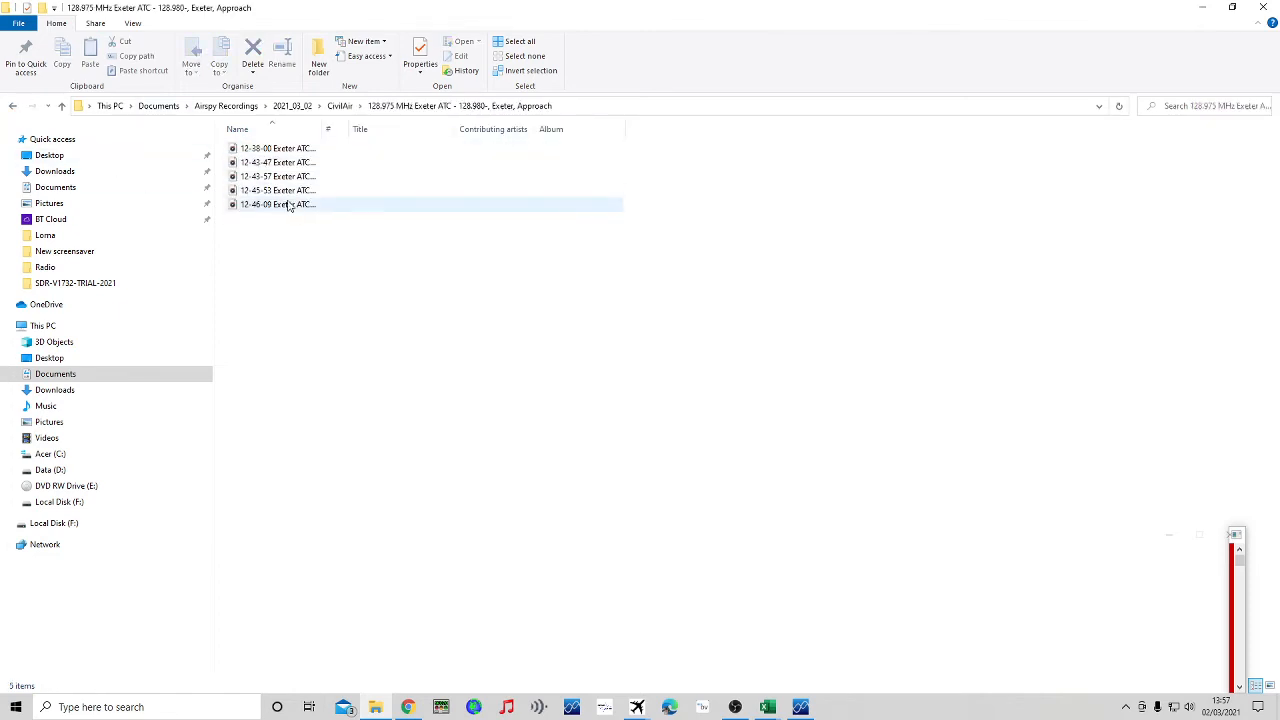
pyautogui.click(14, 107)
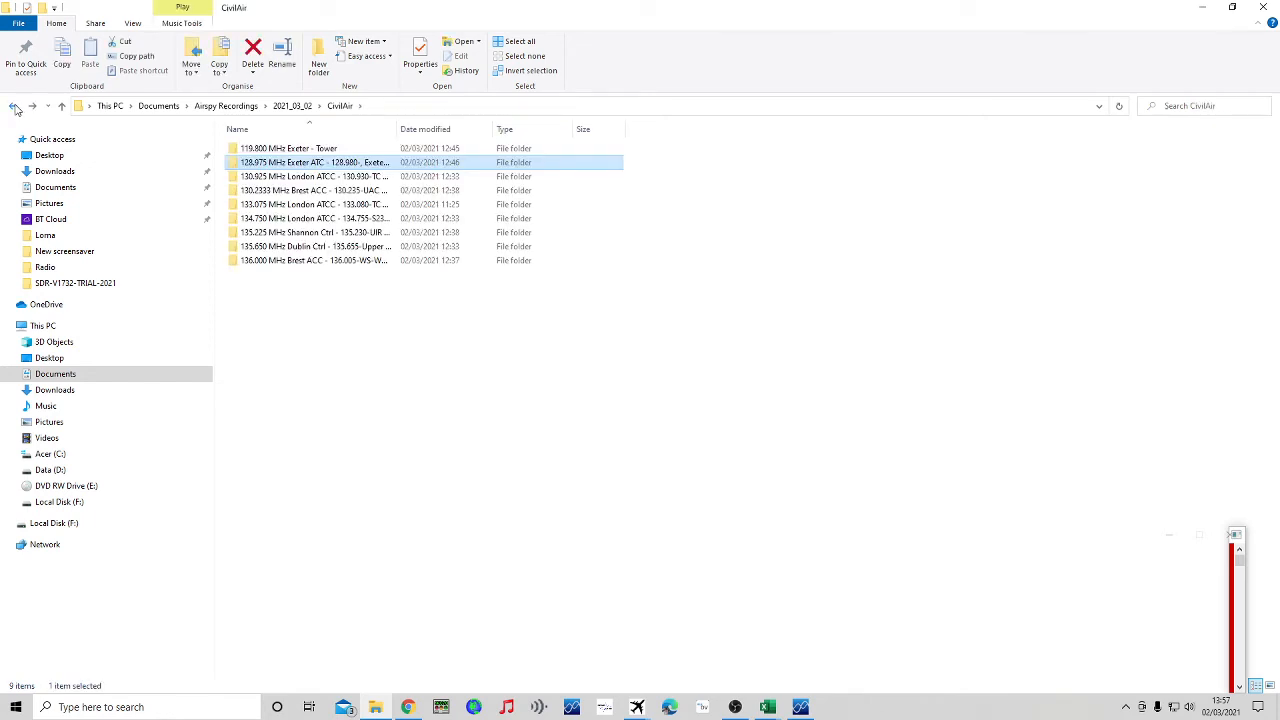
pyautogui.click(14, 107)
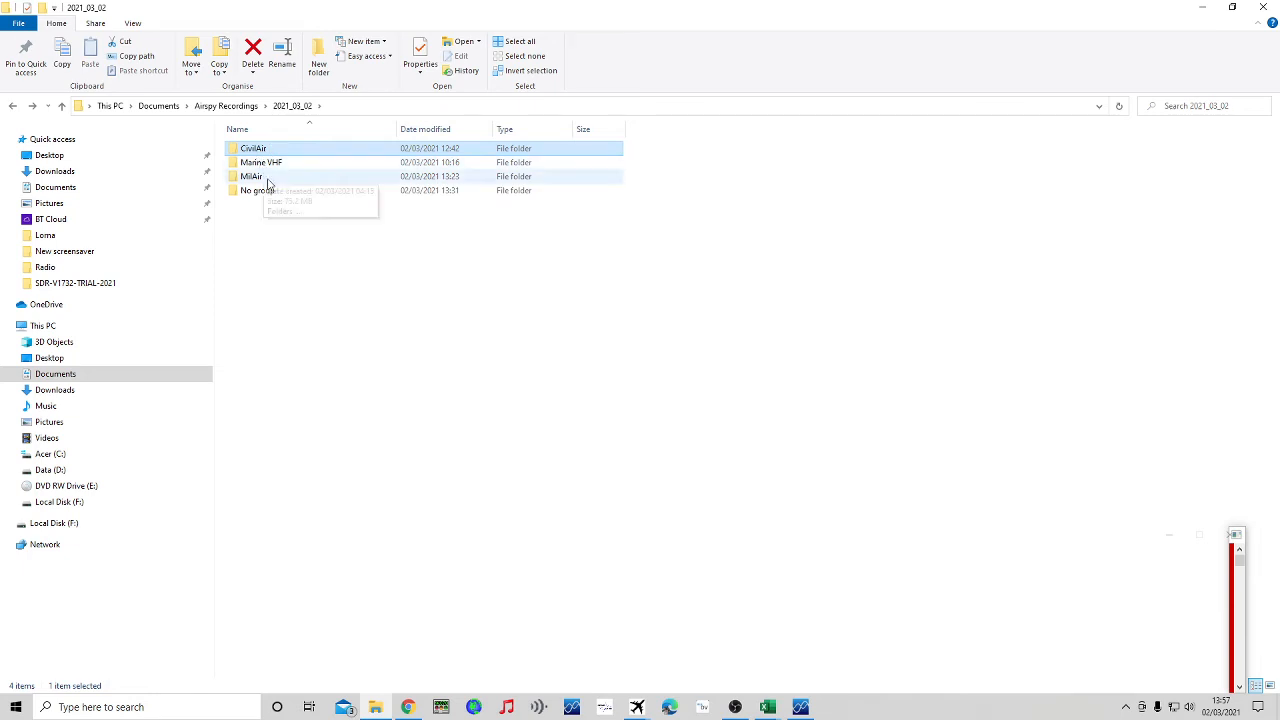
# Return to Documents, read 2021_02_24_session_activity_hits.txt from the Airspy logs folder, and close it
pyautogui.click(10, 106)
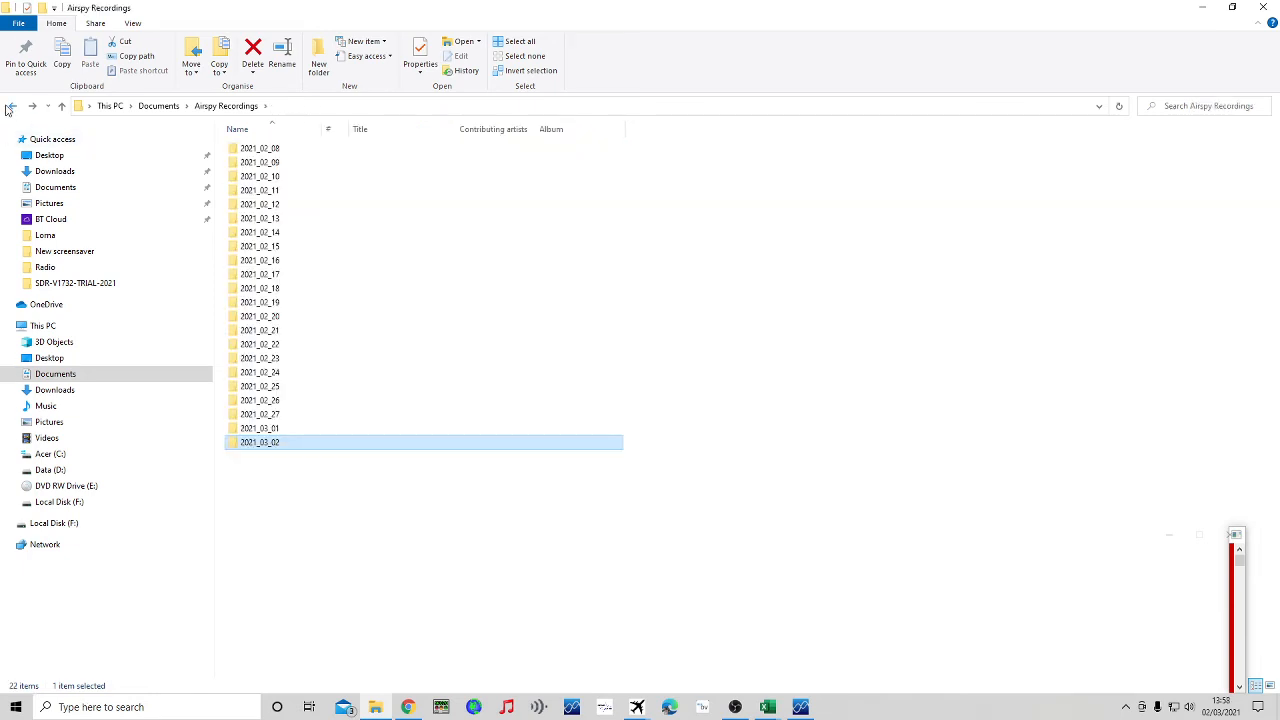
pyautogui.click(10, 107)
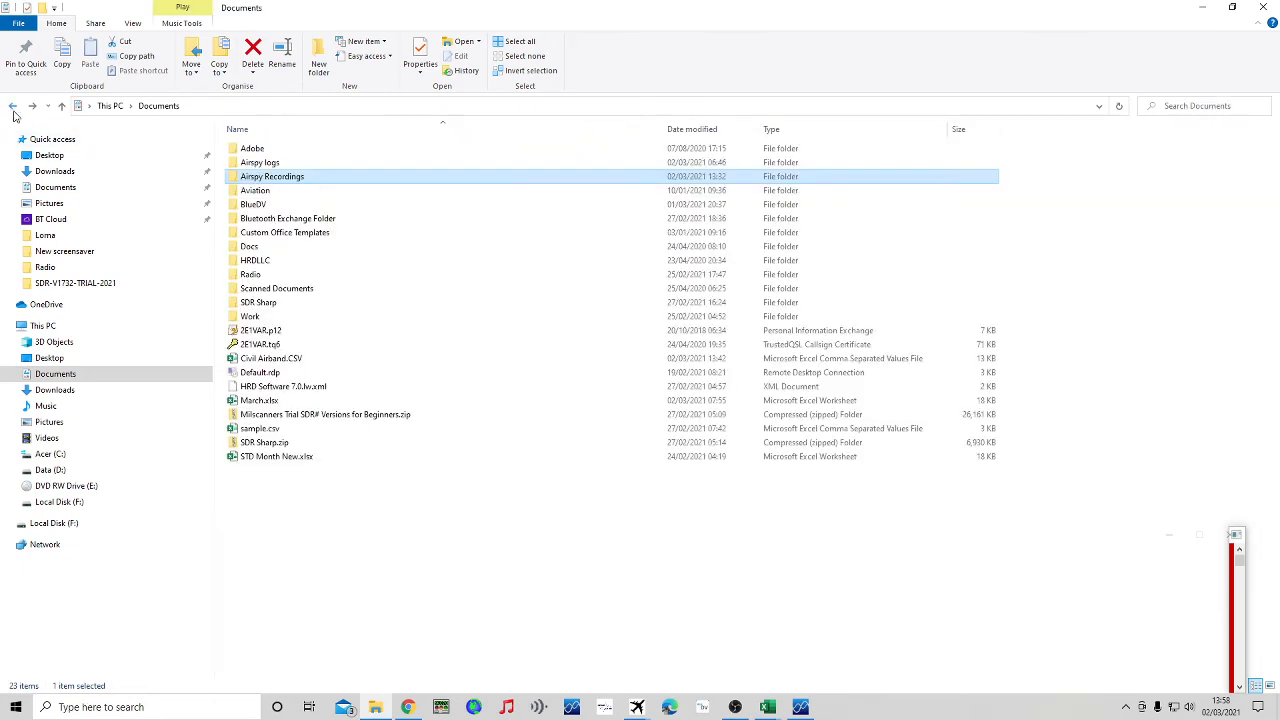
pyautogui.doubleClick(268, 163)
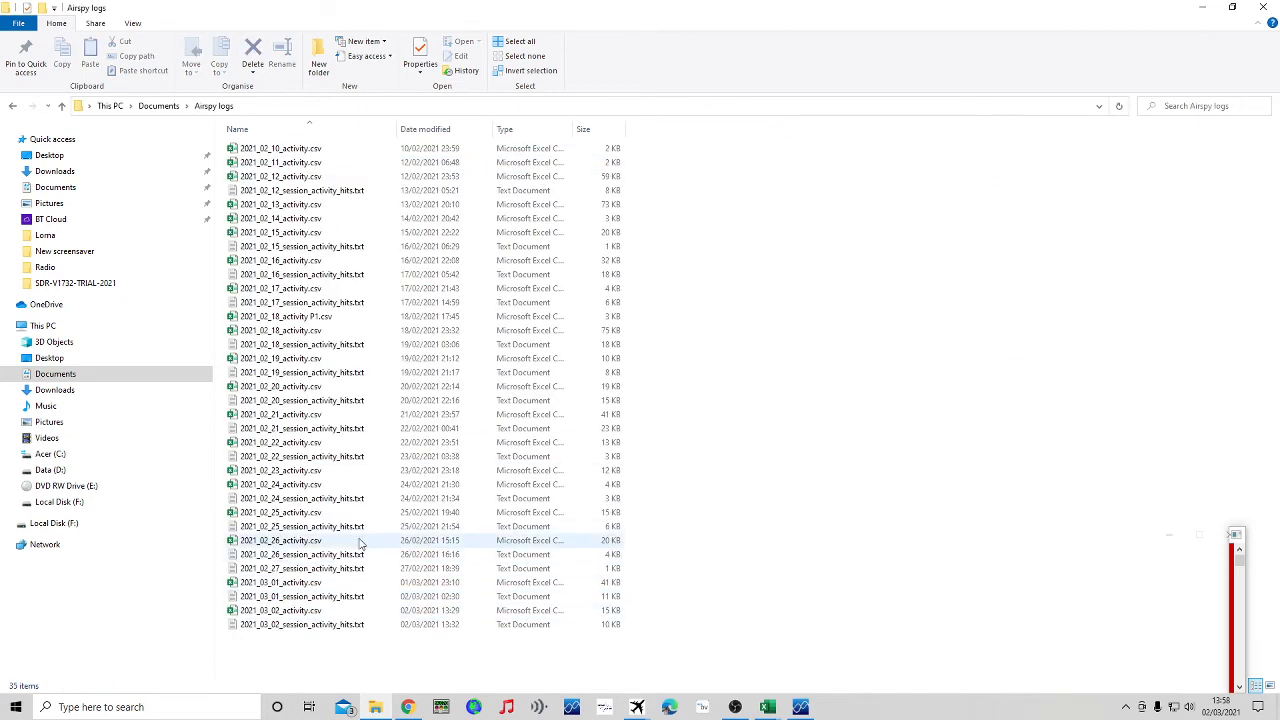
pyautogui.click(346, 499)
pyautogui.doubleClick(346, 499)
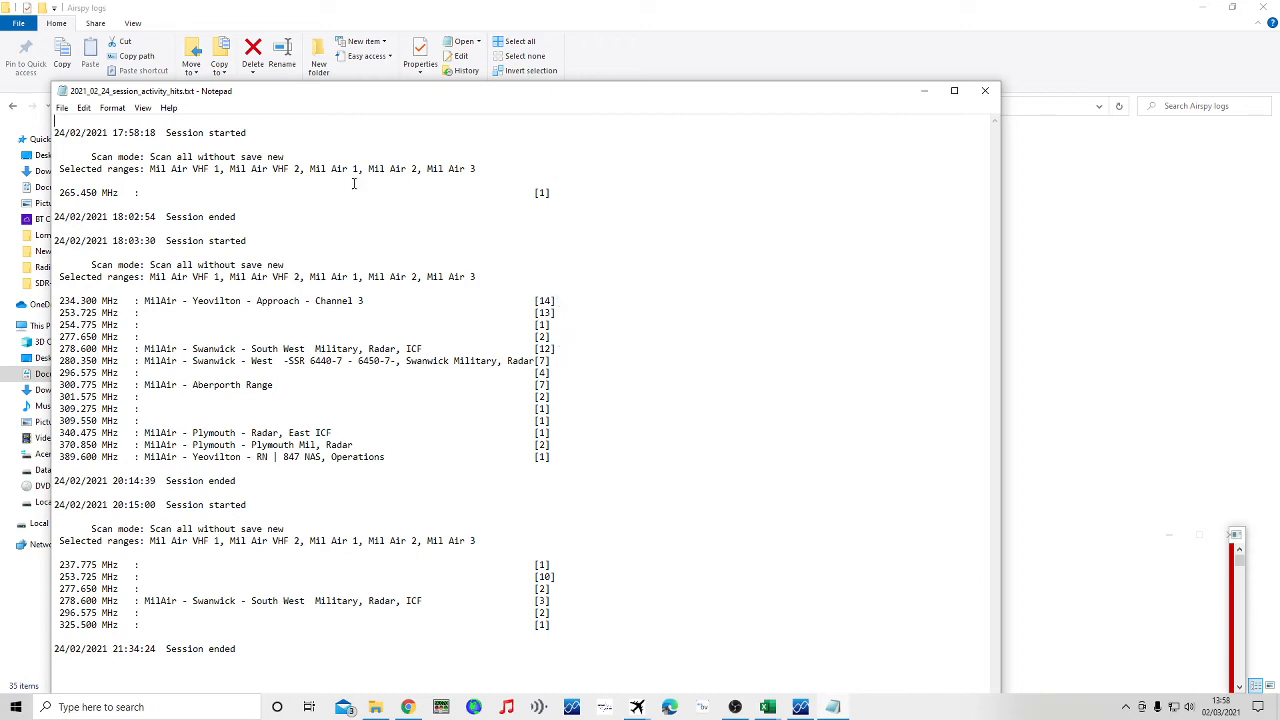
pyautogui.click(985, 92)
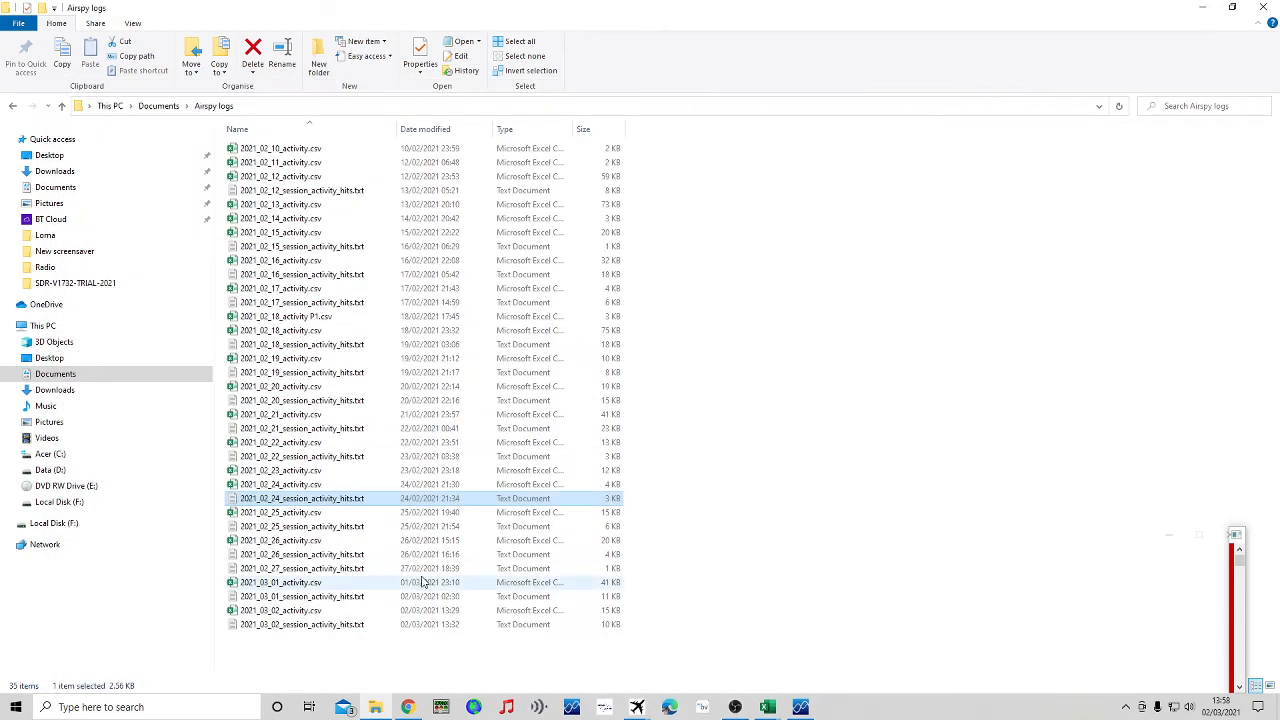
# Review 2021_02_25_activity.csv from the Airspy logs with columns A to D widened, and close it without saving
pyautogui.click(315, 515)
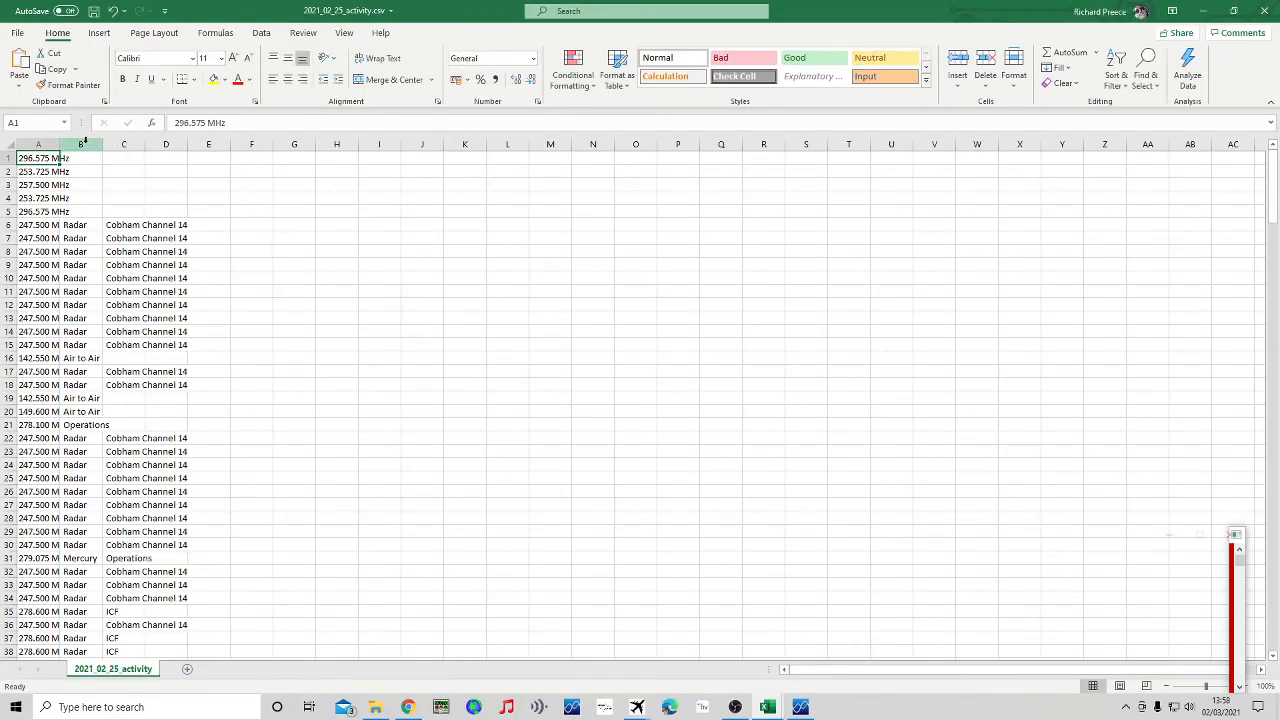
pyautogui.moveTo(59, 144); pyautogui.dragTo(320, 152)
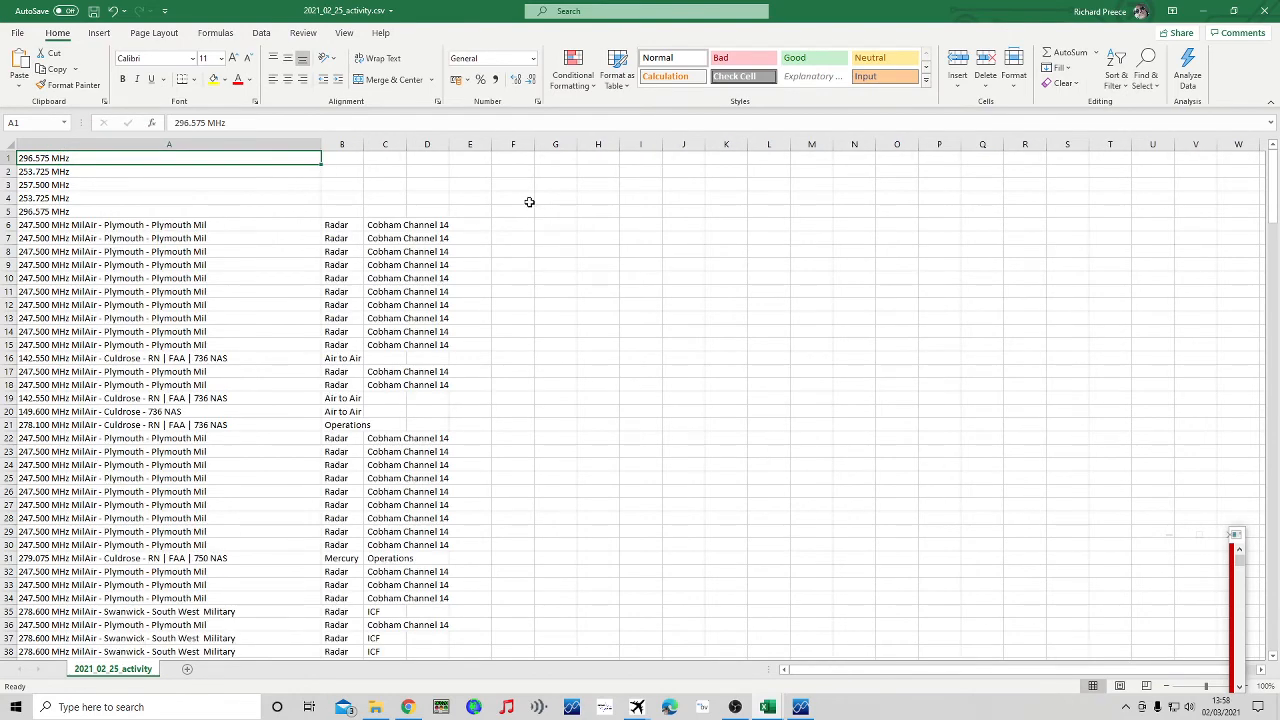
pyautogui.moveTo(448, 145); pyautogui.dragTo(589, 144)
pyautogui.moveTo(406, 145); pyautogui.dragTo(533, 146)
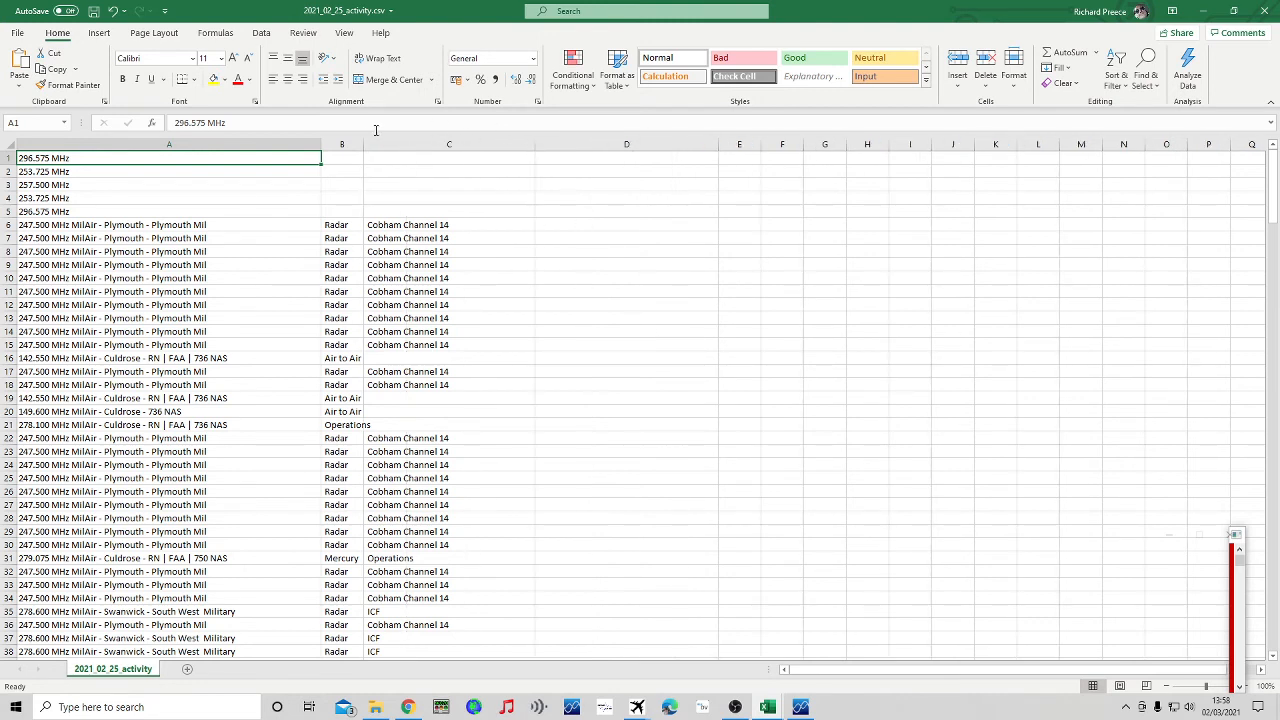
pyautogui.moveTo(363, 140); pyautogui.dragTo(416, 145)
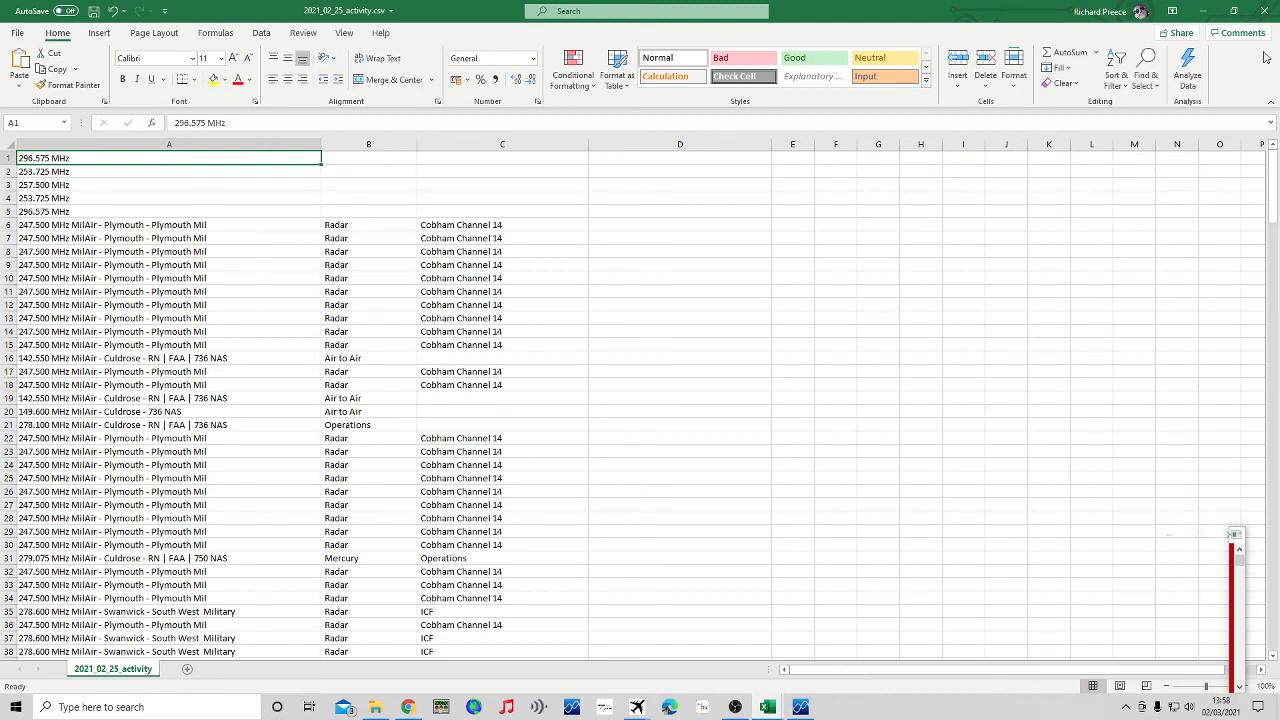
pyautogui.click(1262, 11)
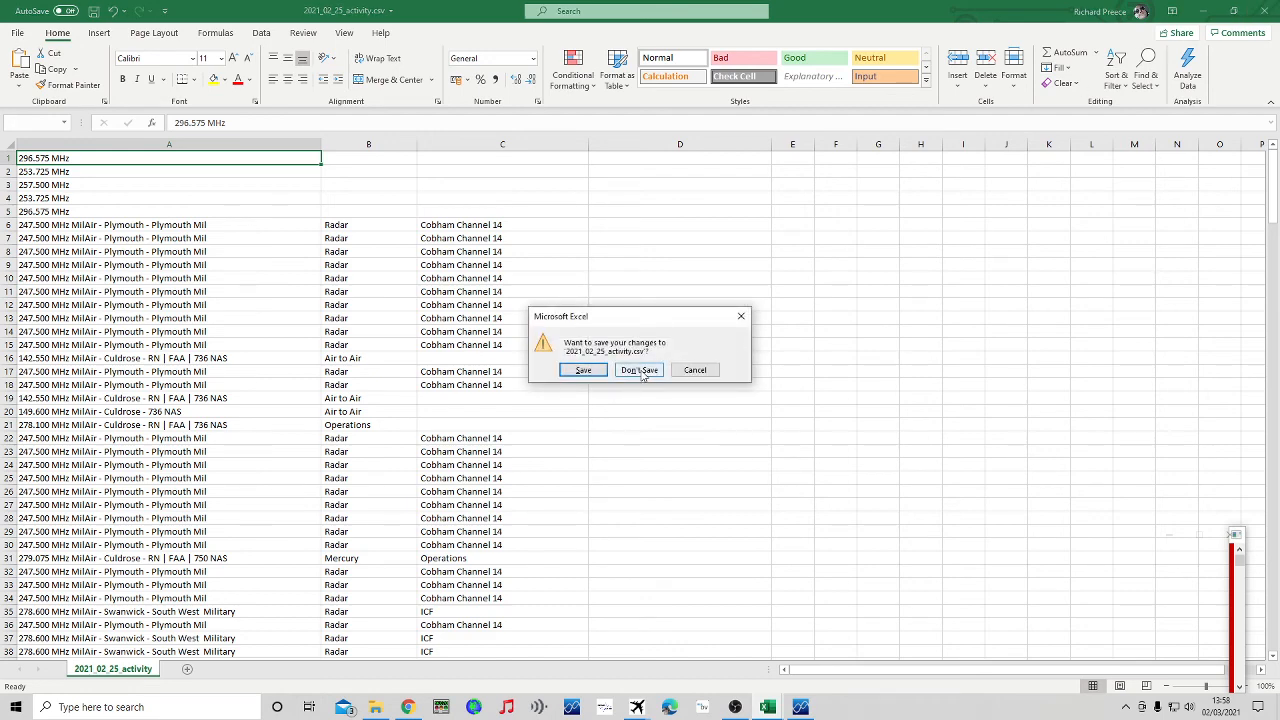
pyautogui.click(640, 370)
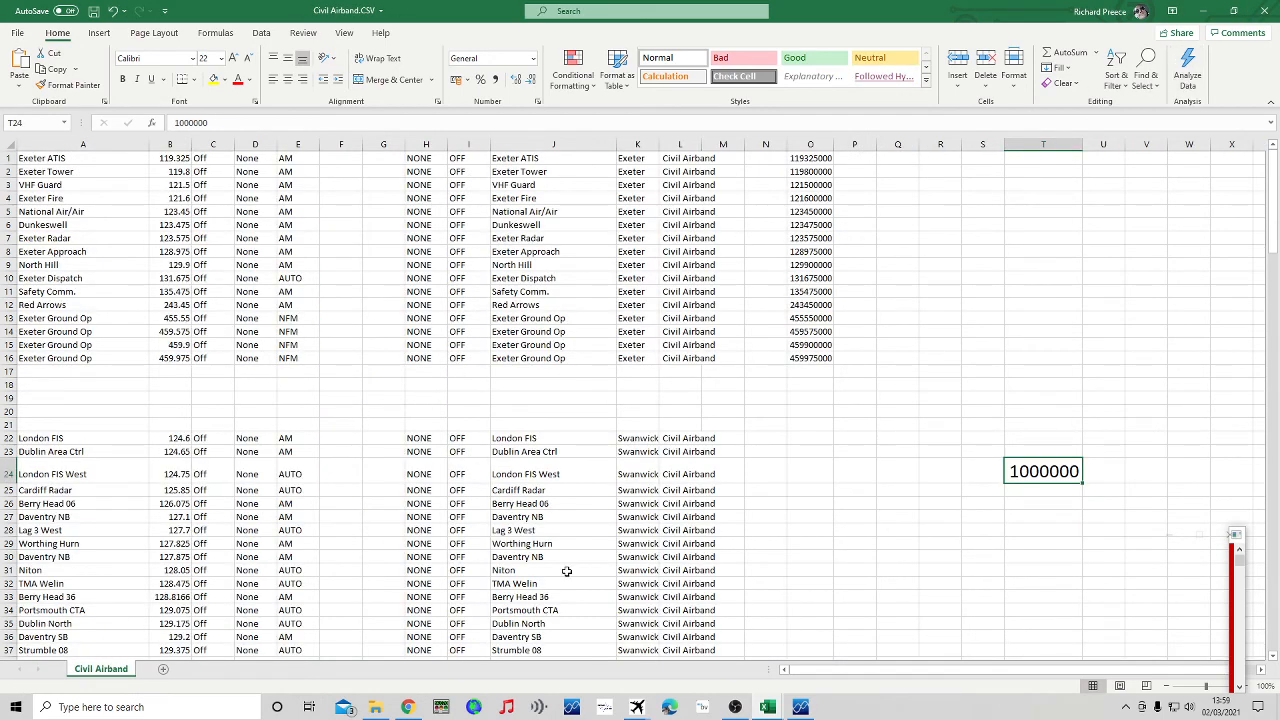
# Switch to File Explorer and look through the 247.500 MHz Plymouth Mil recordings under Documents > Airspy Recordings > 2021_02_25 > MilAir
pyautogui.click(388, 707)
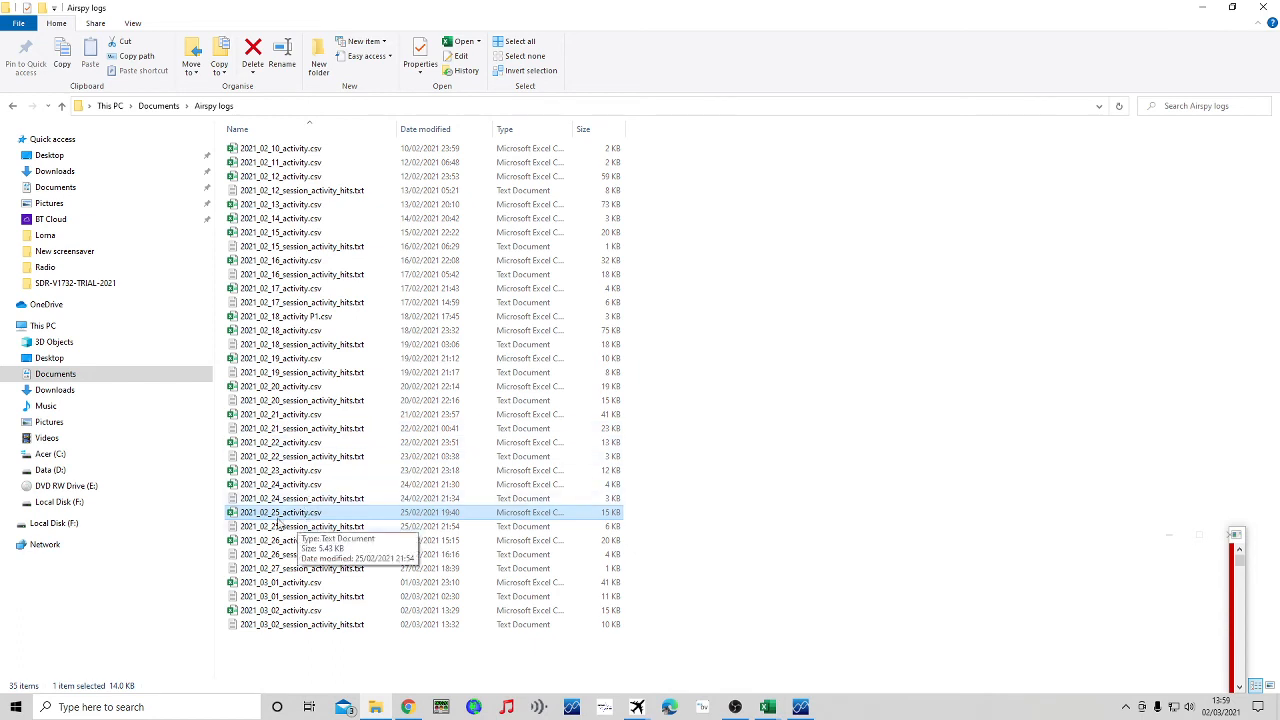
pyautogui.click(13, 106)
pyautogui.doubleClick(276, 182)
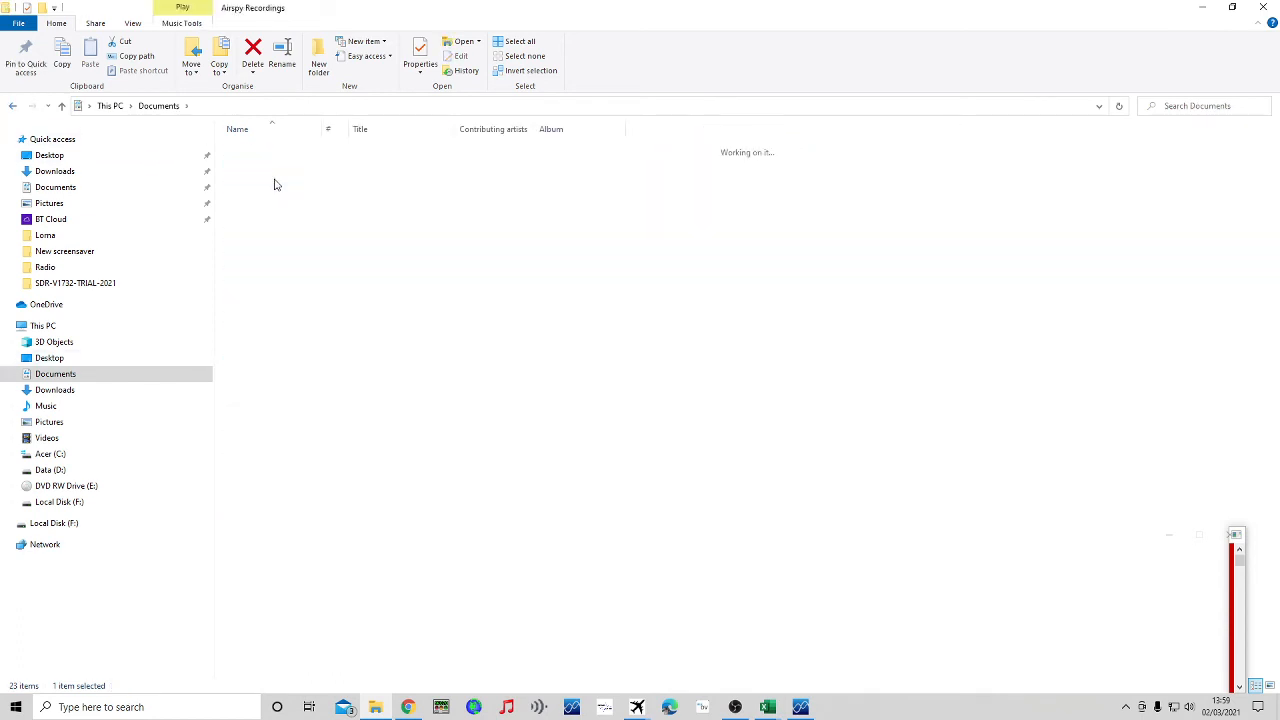
pyautogui.doubleClick(273, 392)
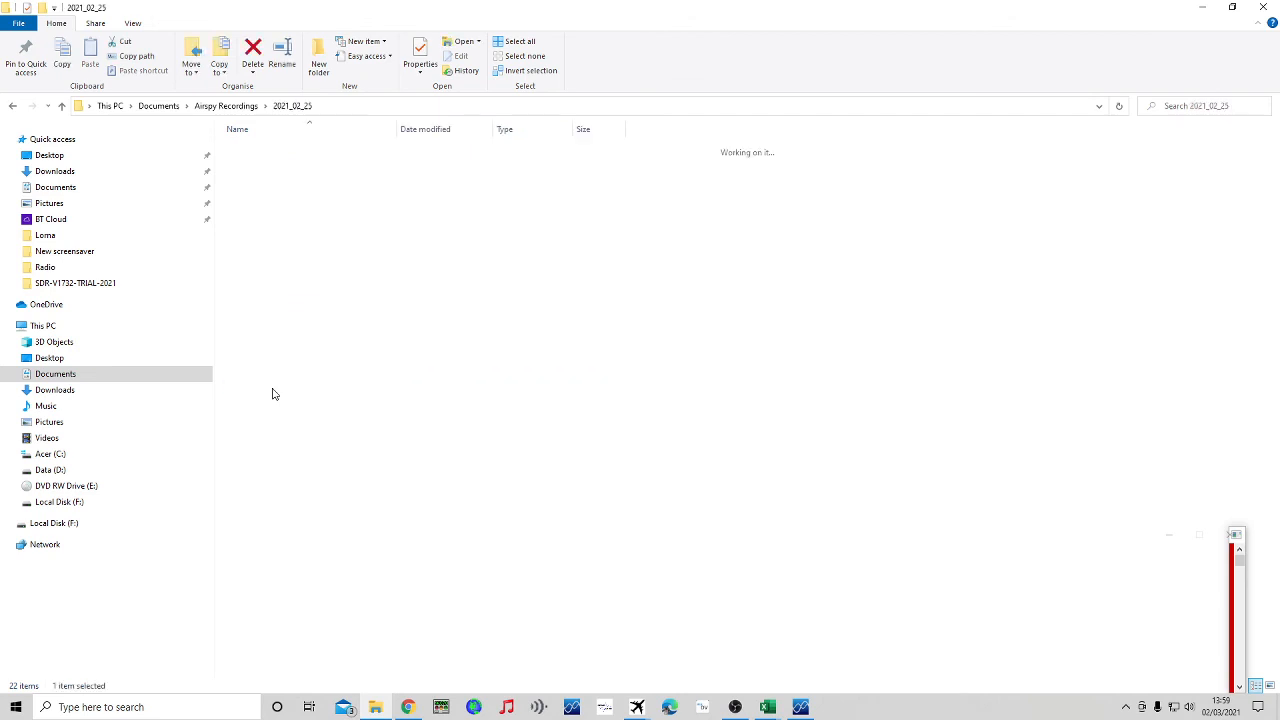
pyautogui.doubleClick(285, 150)
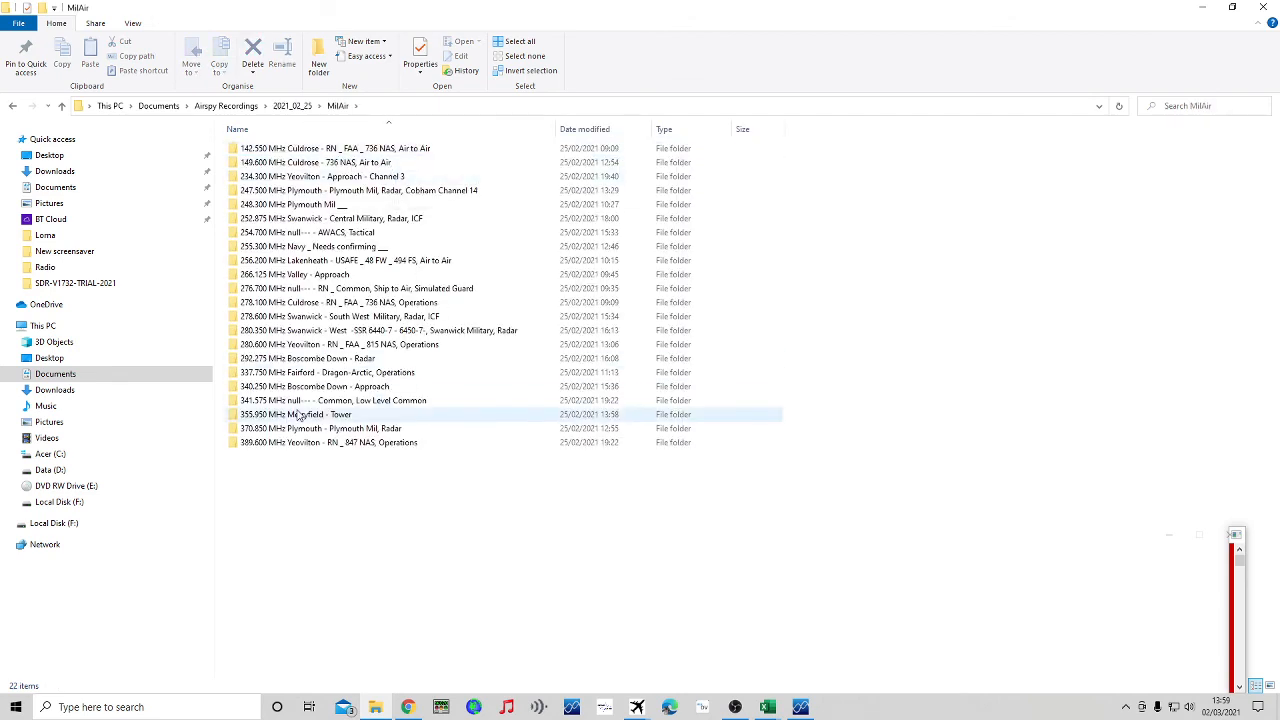
pyautogui.doubleClick(390, 190)
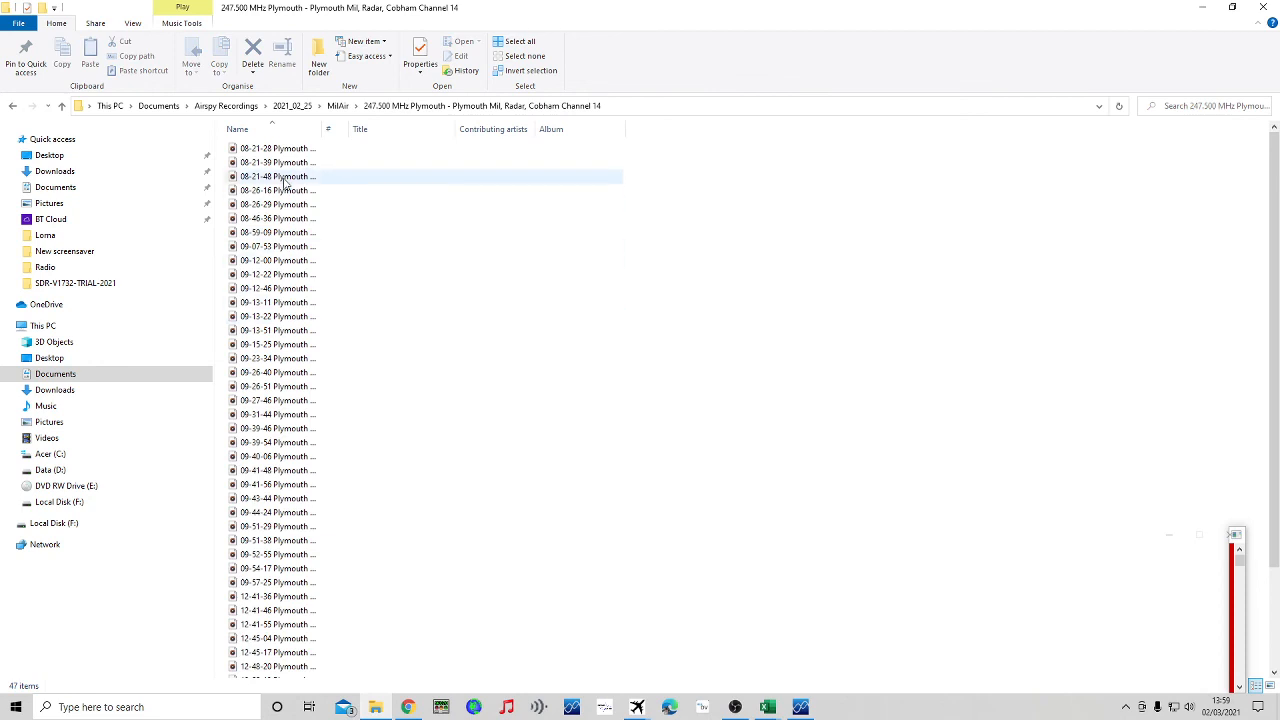
pyautogui.scroll(-3, 375, 530)
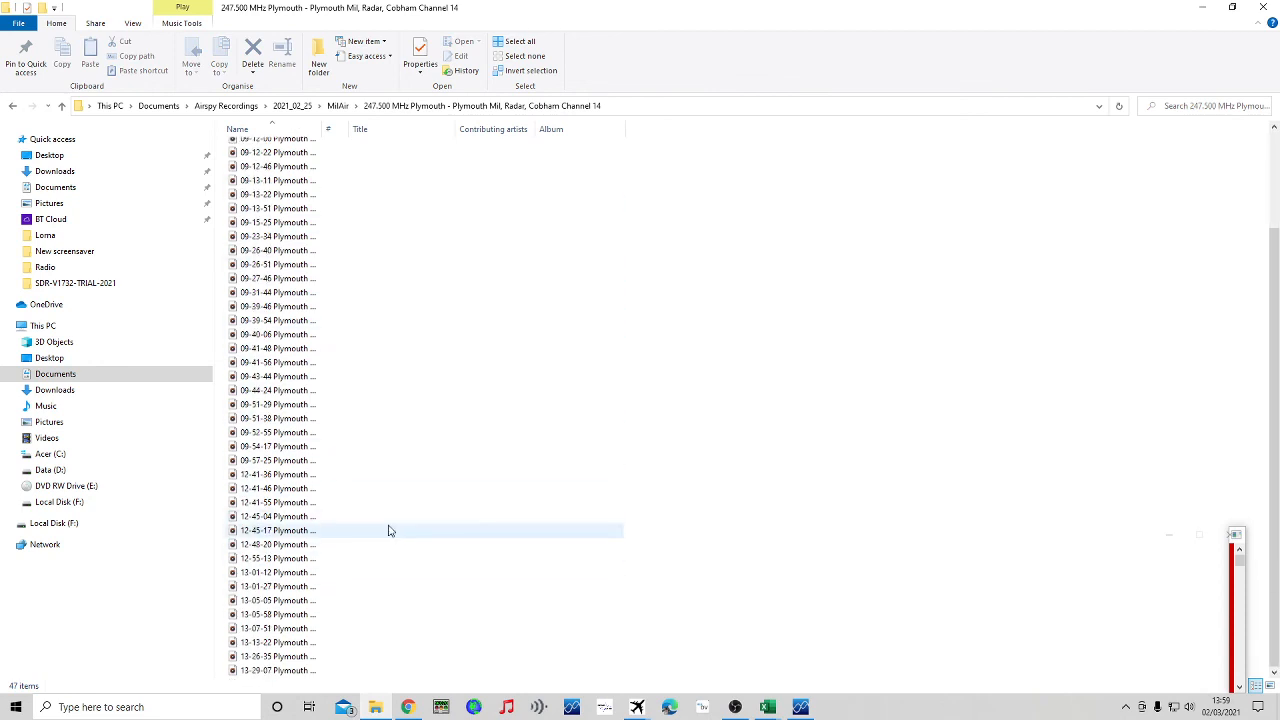
pyautogui.scroll(3, 392, 530)
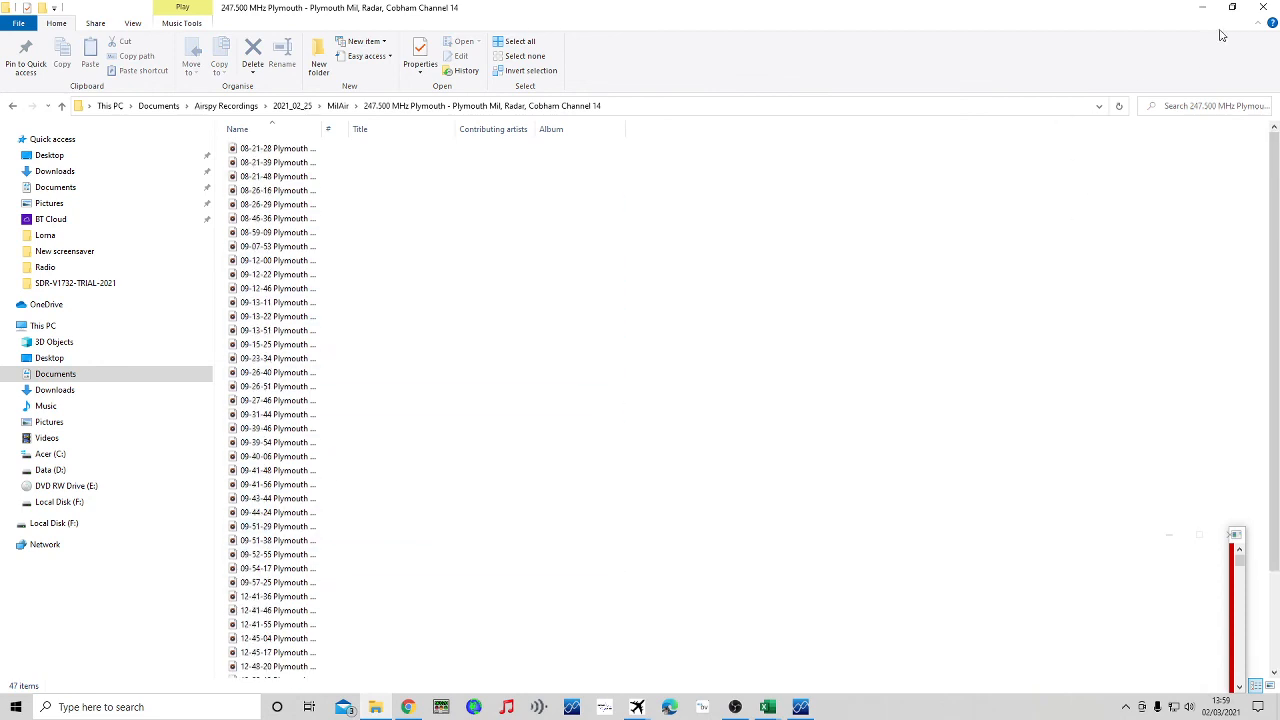
# Close the File Explorer window and the Civil Airband.CSV workbook, discarding the workbook's changes
pyautogui.click(1256, 8)
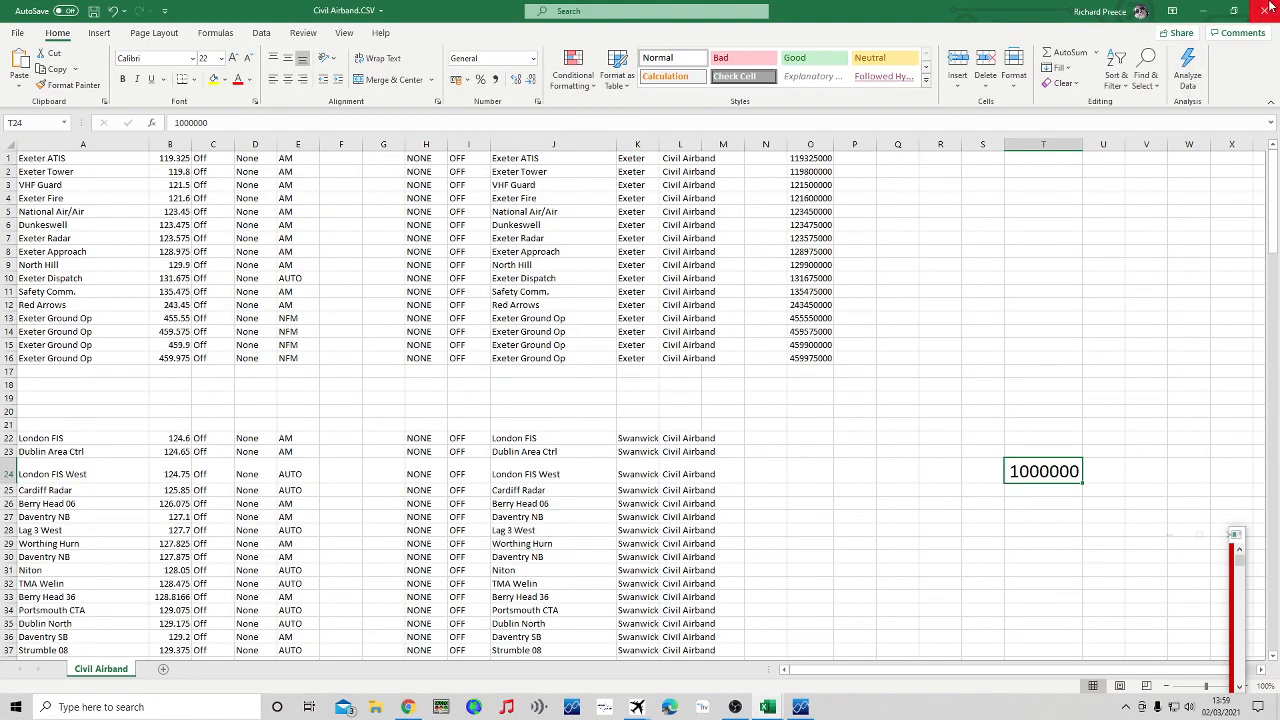
pyautogui.click(1263, 10)
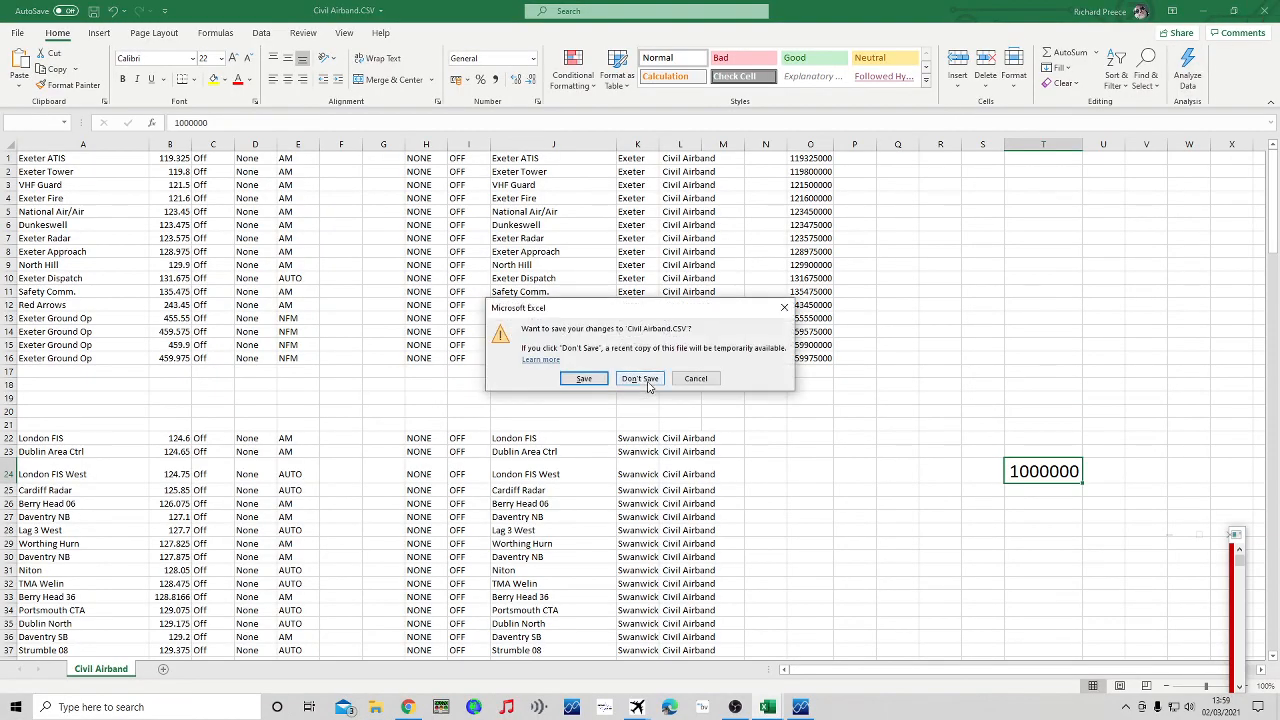
pyautogui.click(640, 379)
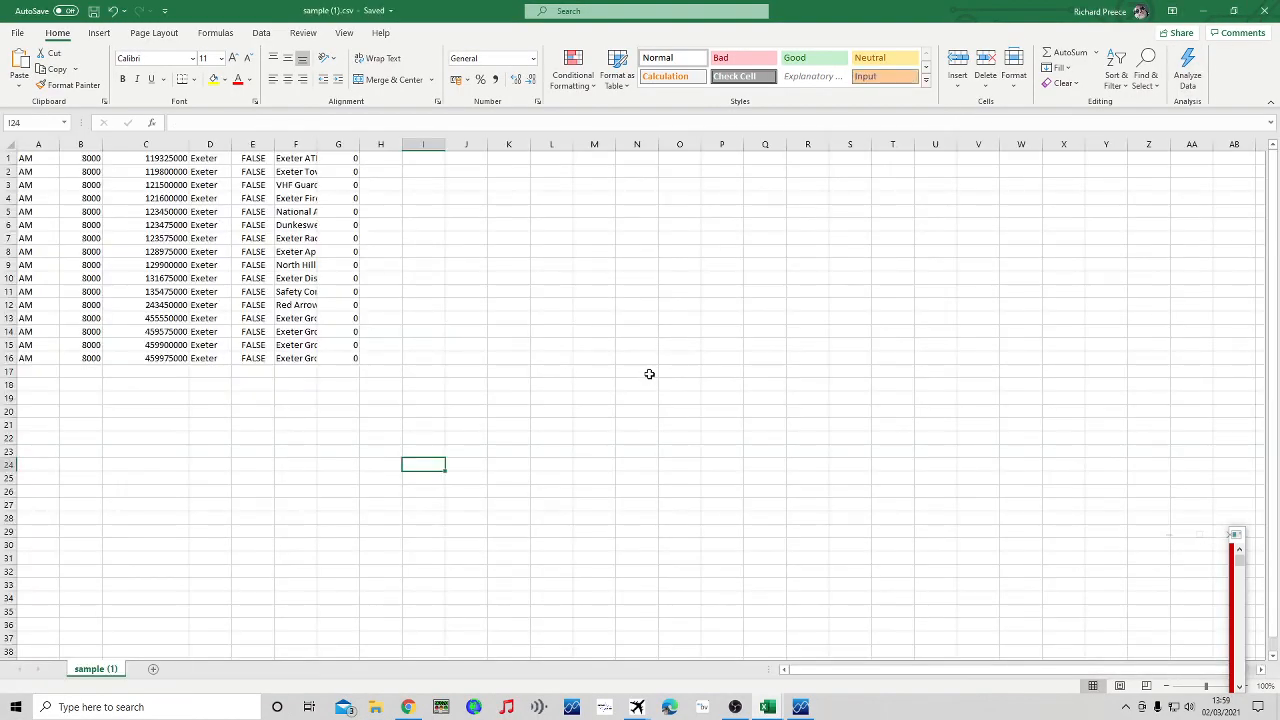